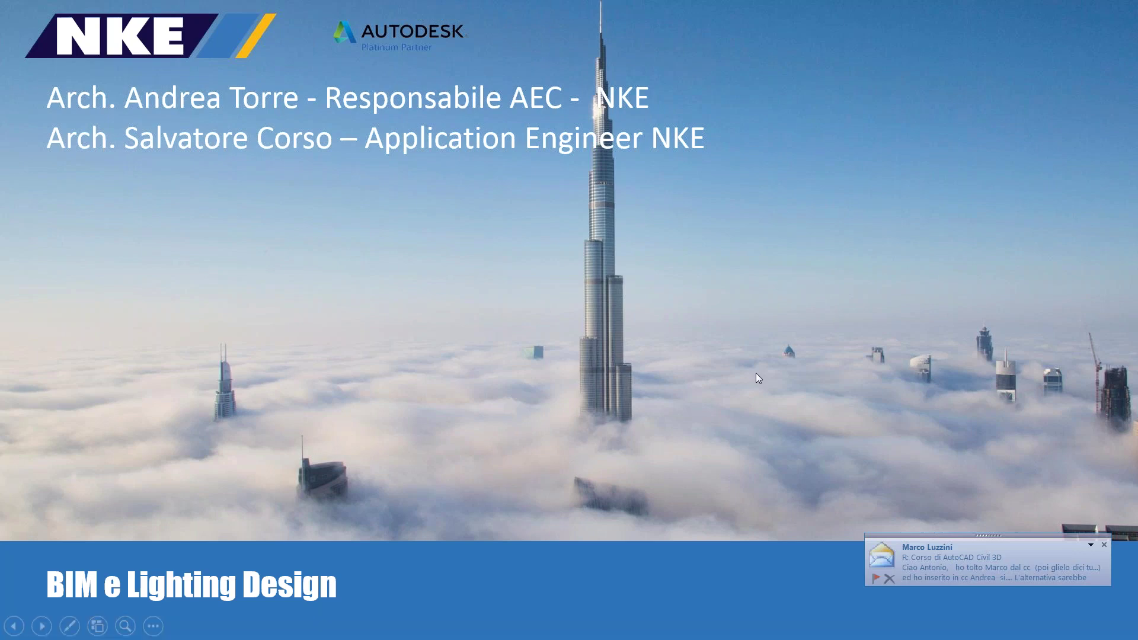
Step: Advance past the CHI SIAMO? slide, then exit the NKE slideshow back to the Revit plan
{"action": "key", "text": "Right"}
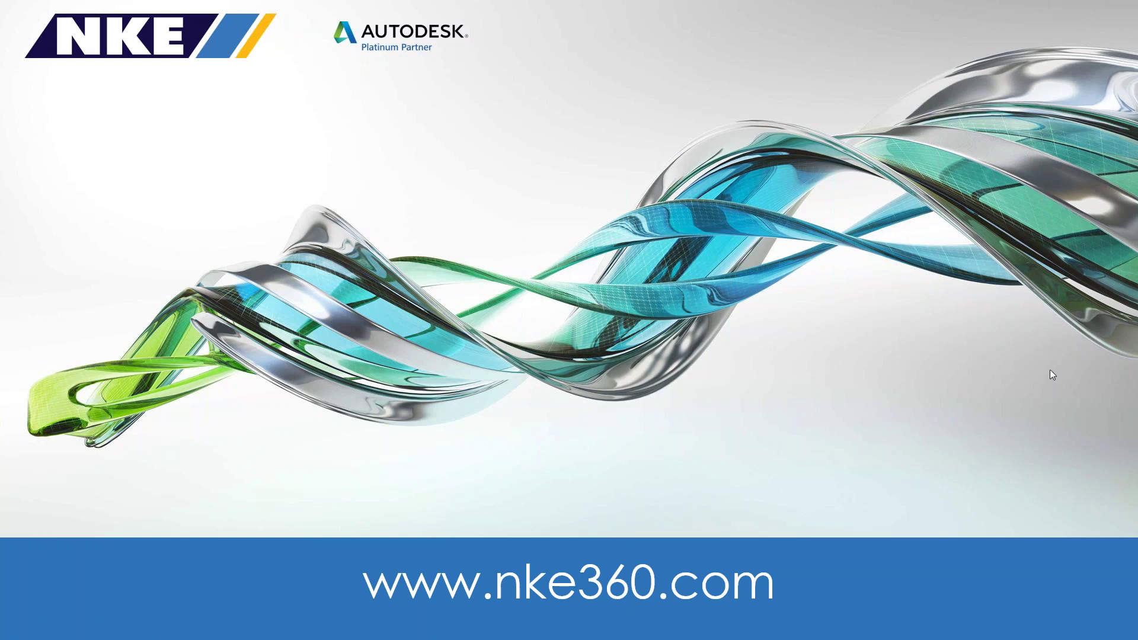
{"action": "key", "text": "Escape"}
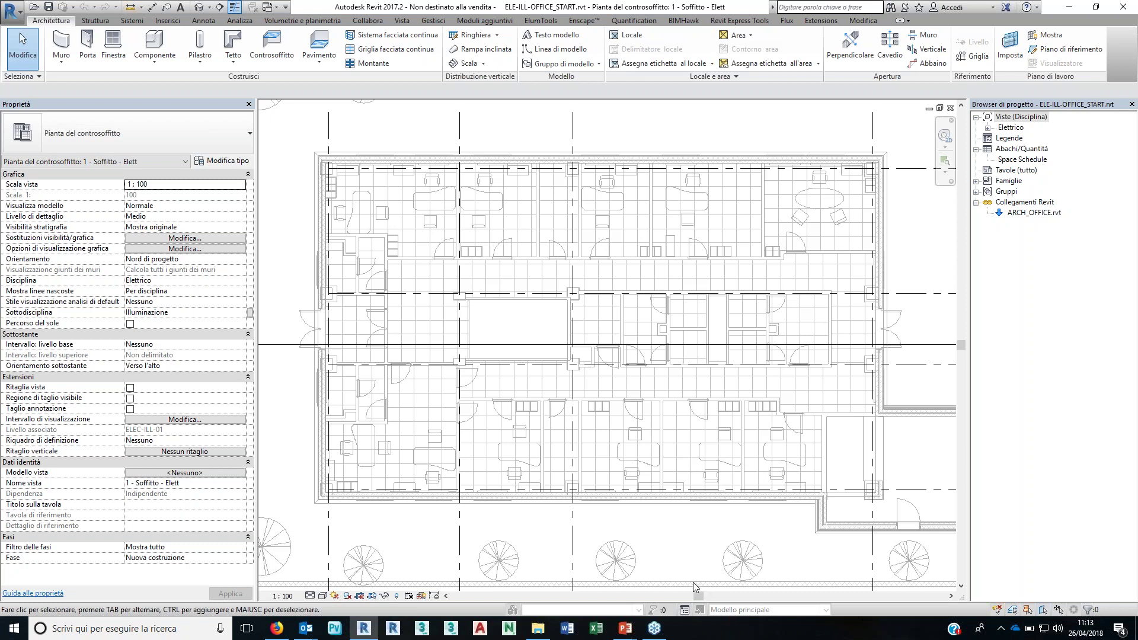
Step: Switch to INTRODUZIONE_Webcast and show slide 6, the 26 Aprile 2018 LIGHTING DESIGN title
{"action": "left_click", "coordinate": [631, 634]}
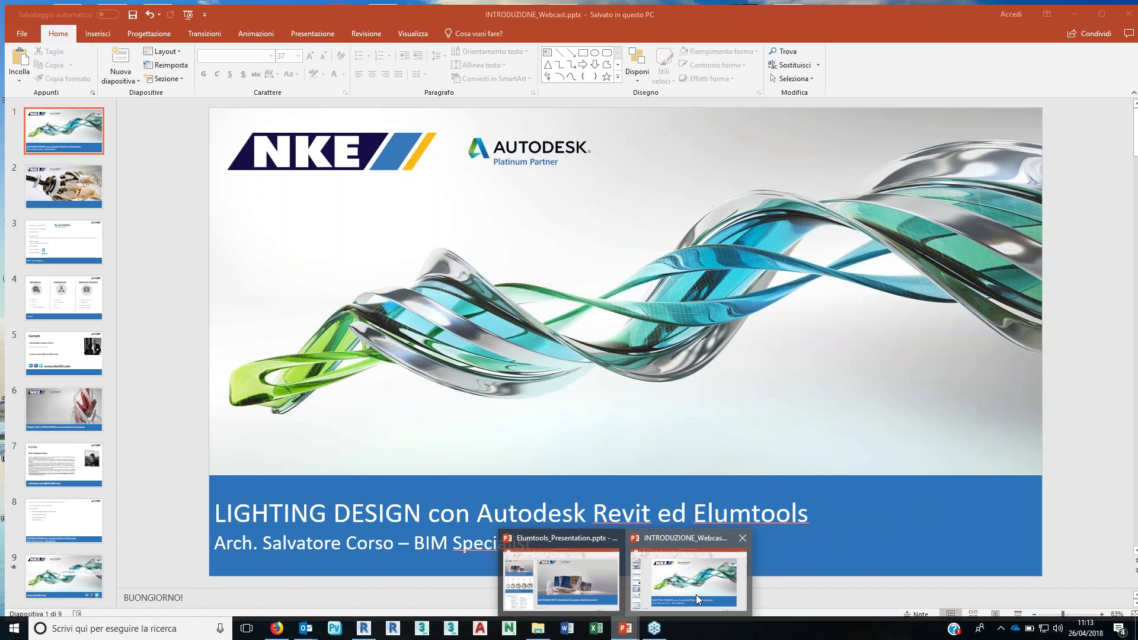
{"action": "left_click", "coordinate": [696, 596]}
{"action": "left_click", "coordinate": [63, 433]}
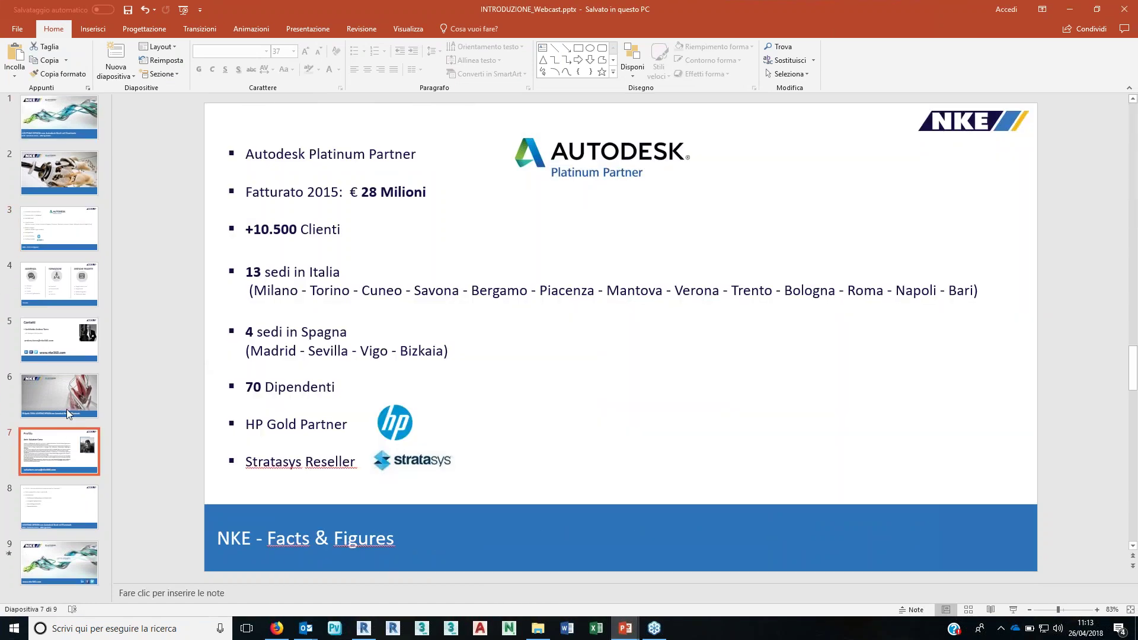
{"action": "left_click", "coordinate": [67, 403]}
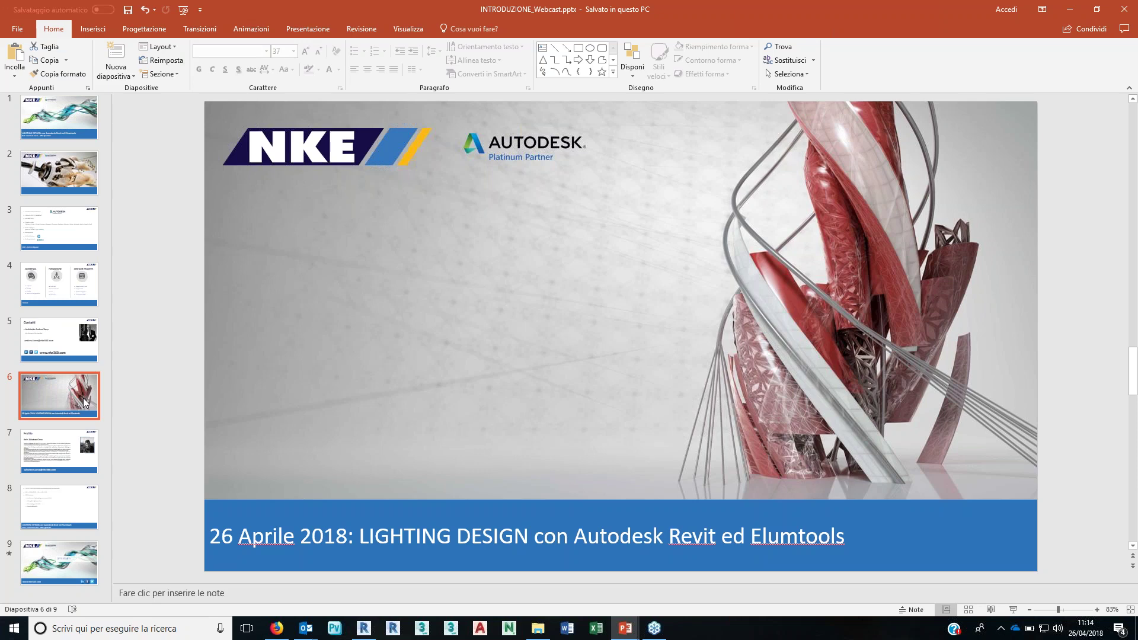
Step: Advance to slide 7, the Profilo slide with the presenter's biography and photo
{"action": "key", "text": "Down"}
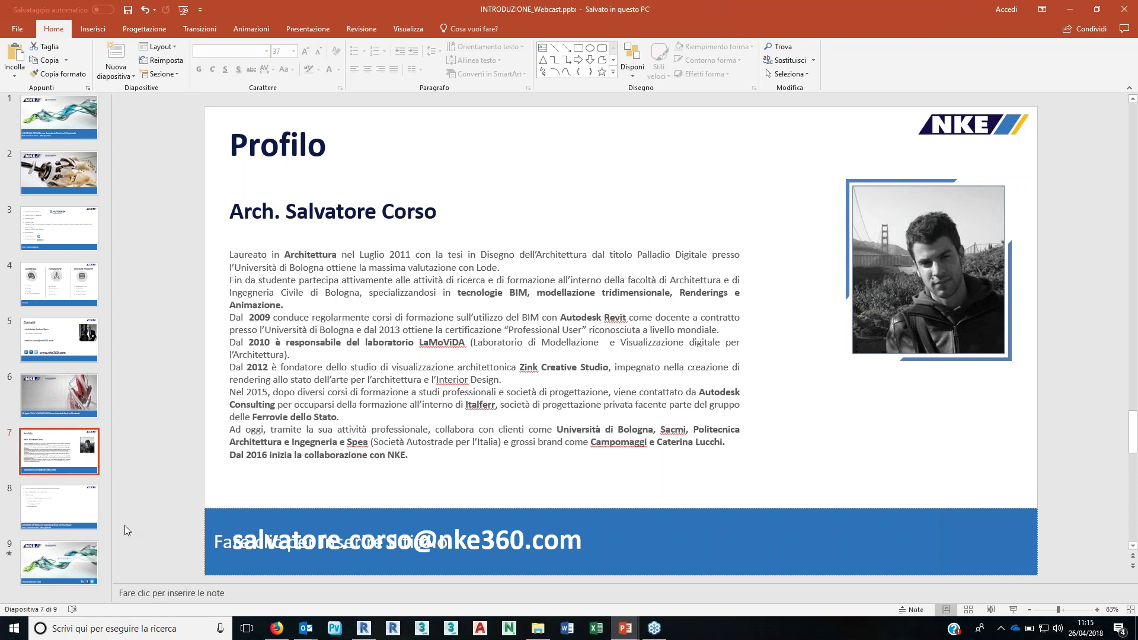
Step: Show slide 8 with the 26/04/2018, 11.00-12.00 webinar programme
{"action": "left_click", "coordinate": [154, 508]}
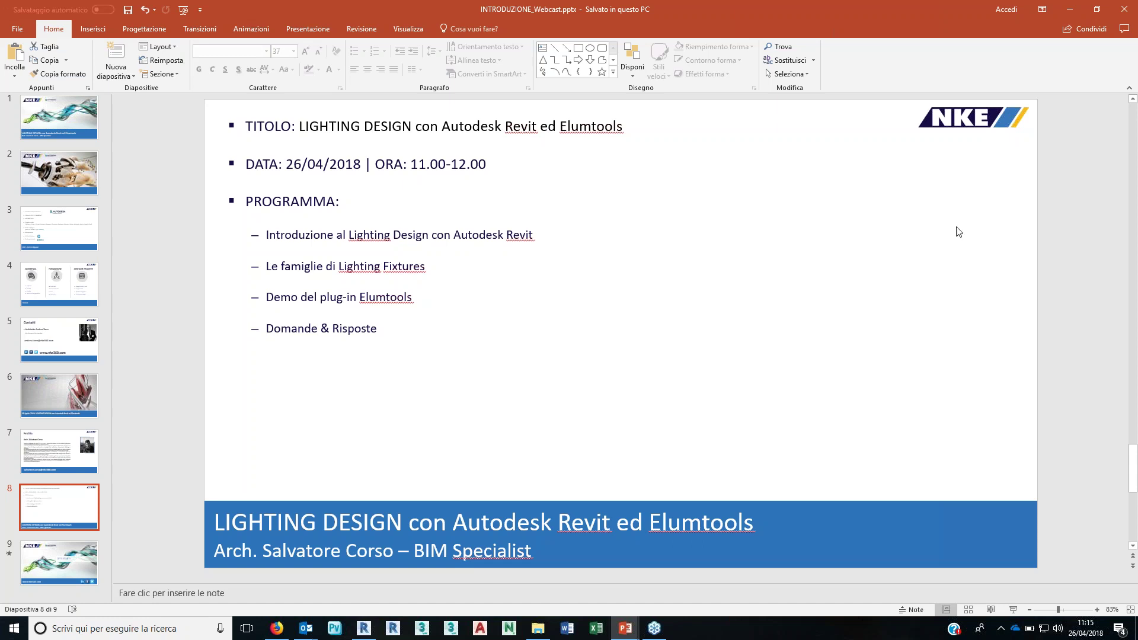
Step: Drag the INTRODUZIONE_Webcast window out of full screen and aside, uncovering Revit
{"action": "left_click_drag", "start_coordinate": [891, 6], "coordinate": [820, 38]}
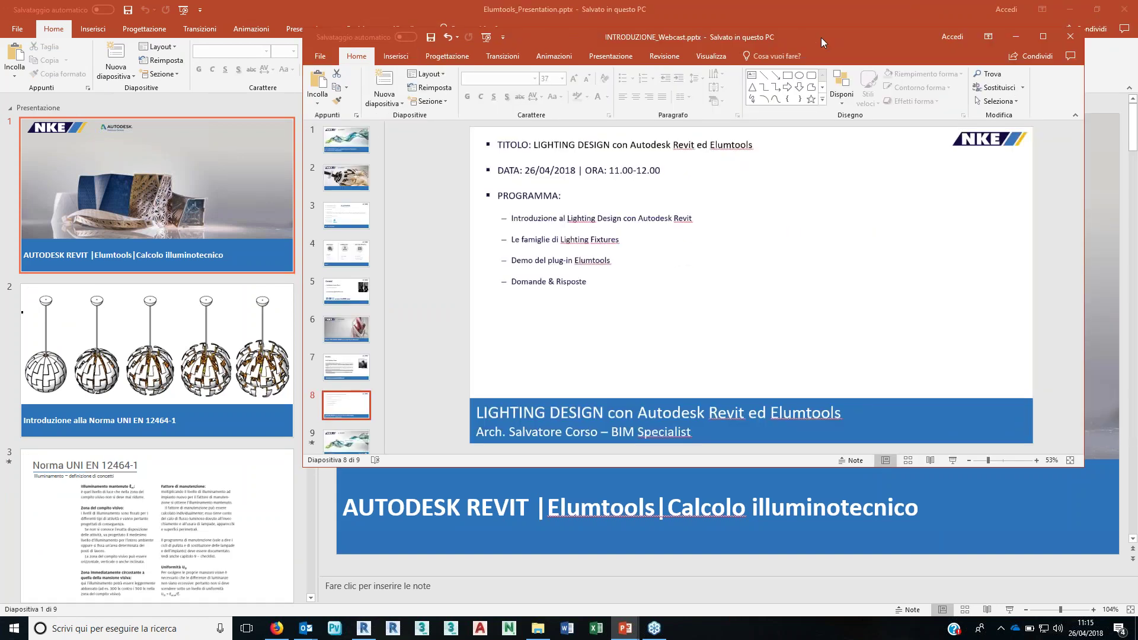
{"action": "left_click_drag", "start_coordinate": [820, 37], "coordinate": [724, 67]}
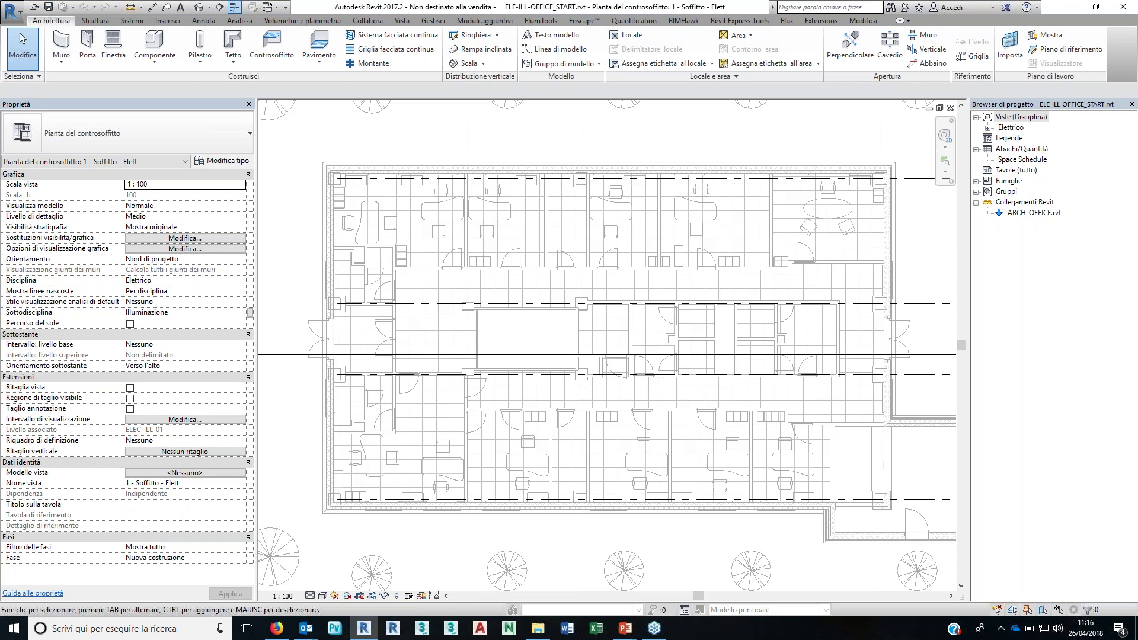
Step: Switch the Revit ribbon to the ElumTools tab
{"action": "left_click", "coordinate": [540, 21]}
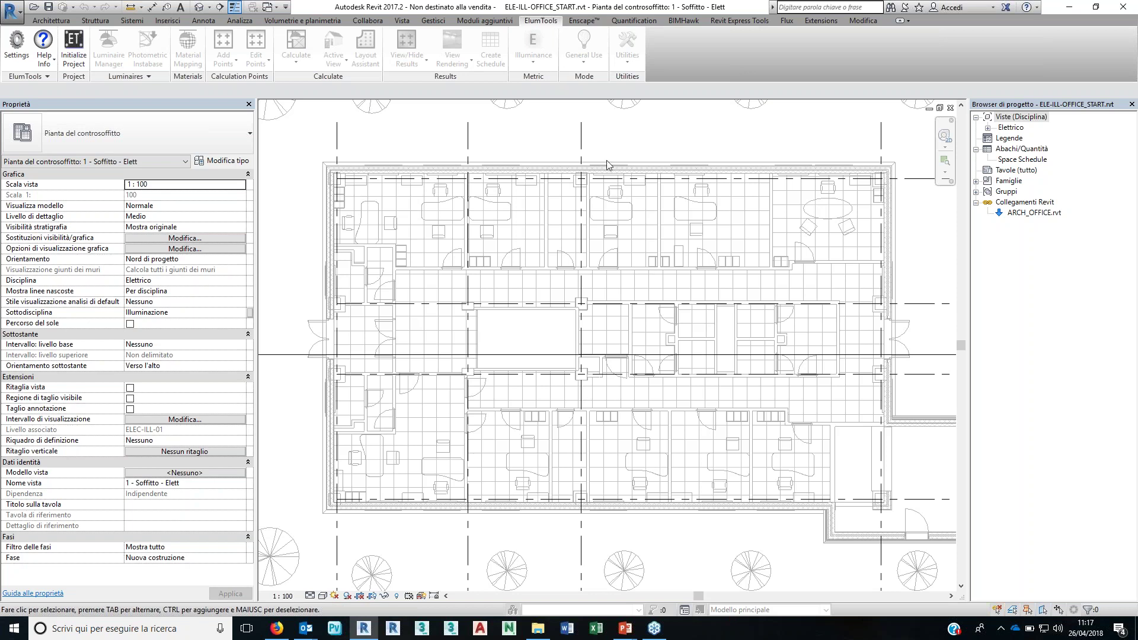
Step: Pan and zoom out until the whole floor with grids A–D and 1–4 fits
{"action": "middle_click_drag", "start_coordinate": [489, 211], "coordinate": [477, 208]}
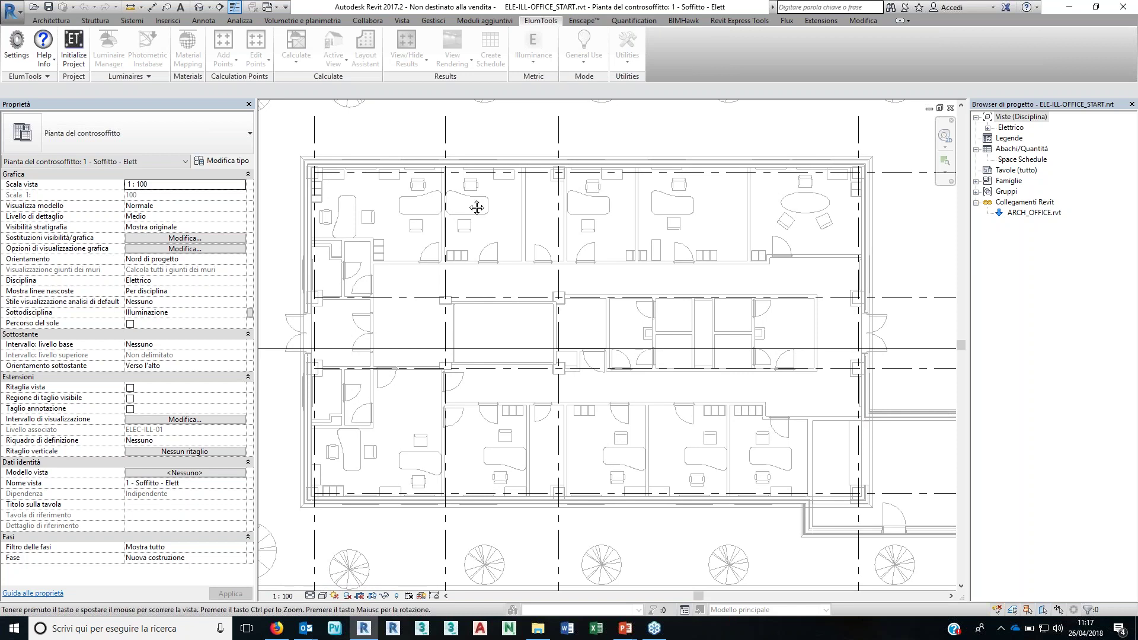
{"action": "scroll", "coordinate": [452, 194], "scroll_direction": "down", "scroll_amount": 1}
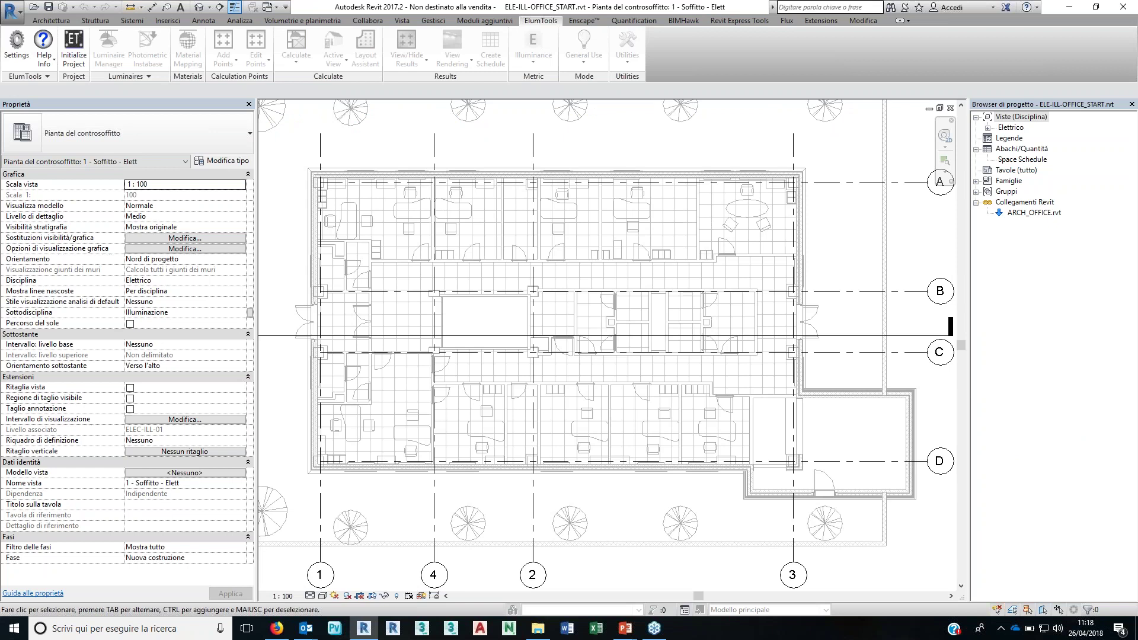
{"action": "middle_click_drag", "start_coordinate": [431, 159], "coordinate": [436, 185]}
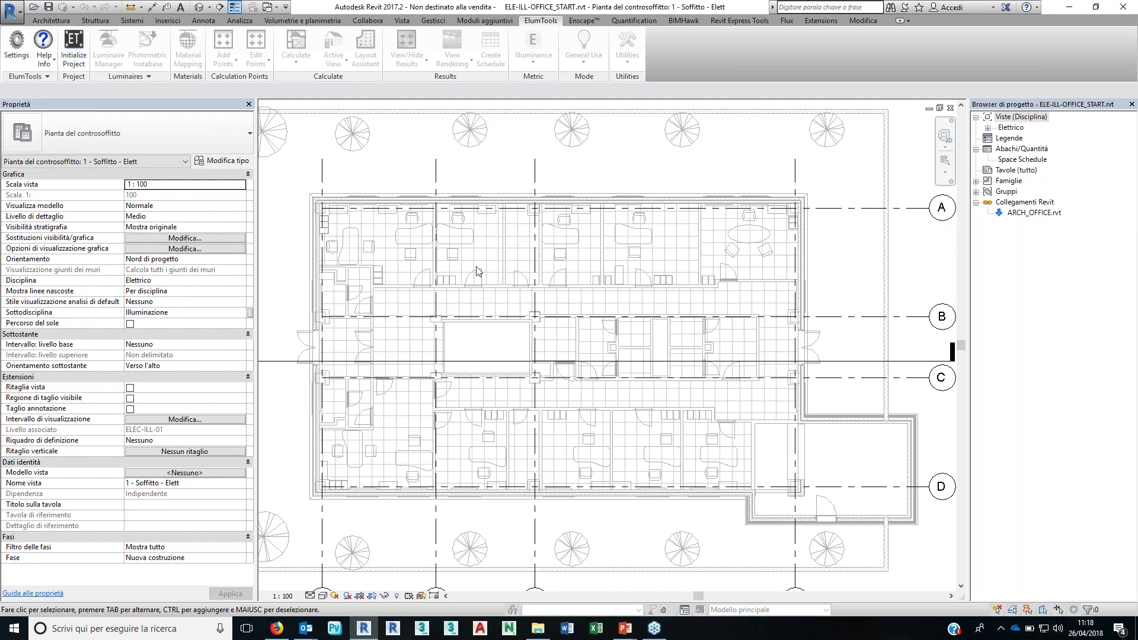
Step: Open the {3D} view, orbit toward a front view and select the linked ARCH_OFFICE.rvt model
{"action": "left_click", "coordinate": [203, 12]}
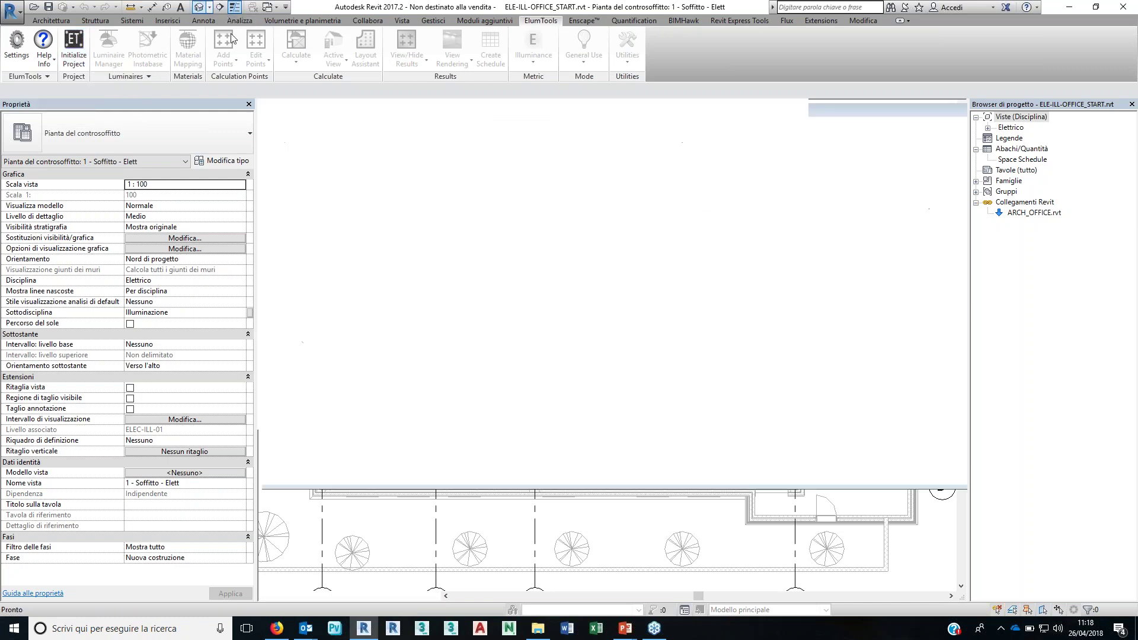
{"action": "mouse_move", "coordinate": [540, 263]}
{"action": "middle_mouse_down", "text": "shift"}
{"action": "mouse_move", "coordinate": [713, 487]}
{"action": "mouse_move", "coordinate": [572, 522]}
{"action": "middle_mouse_up", "text": "shift"}
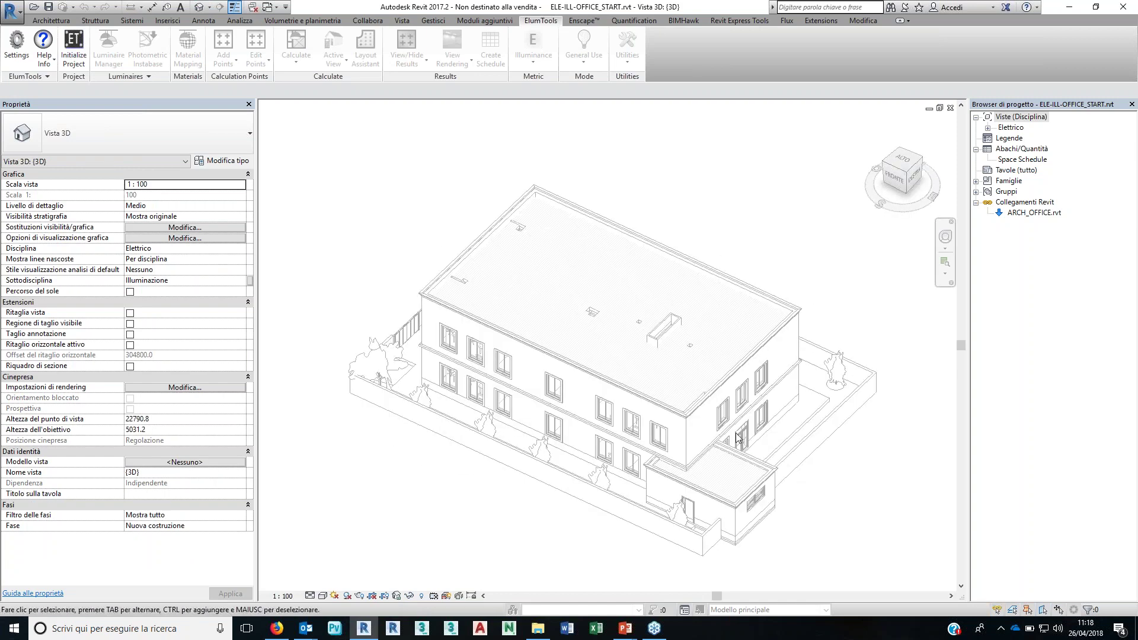
{"action": "left_click", "coordinate": [733, 431]}
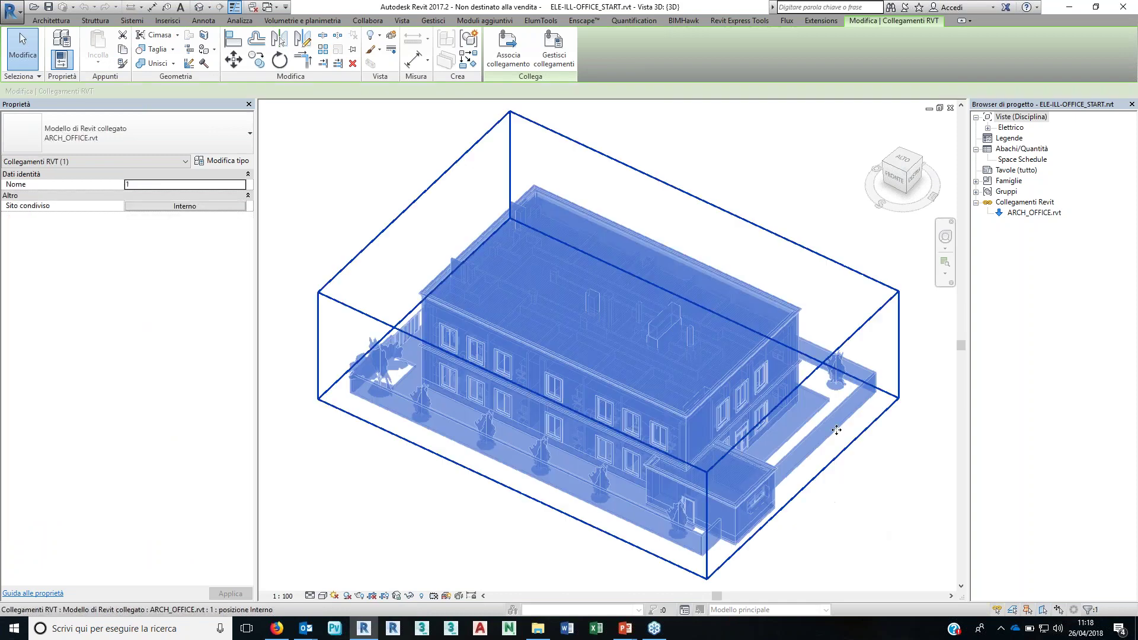
Step: Deselect the linked model and check the Inserisci tab before returning to ElumTools
{"action": "left_click", "coordinate": [829, 473]}
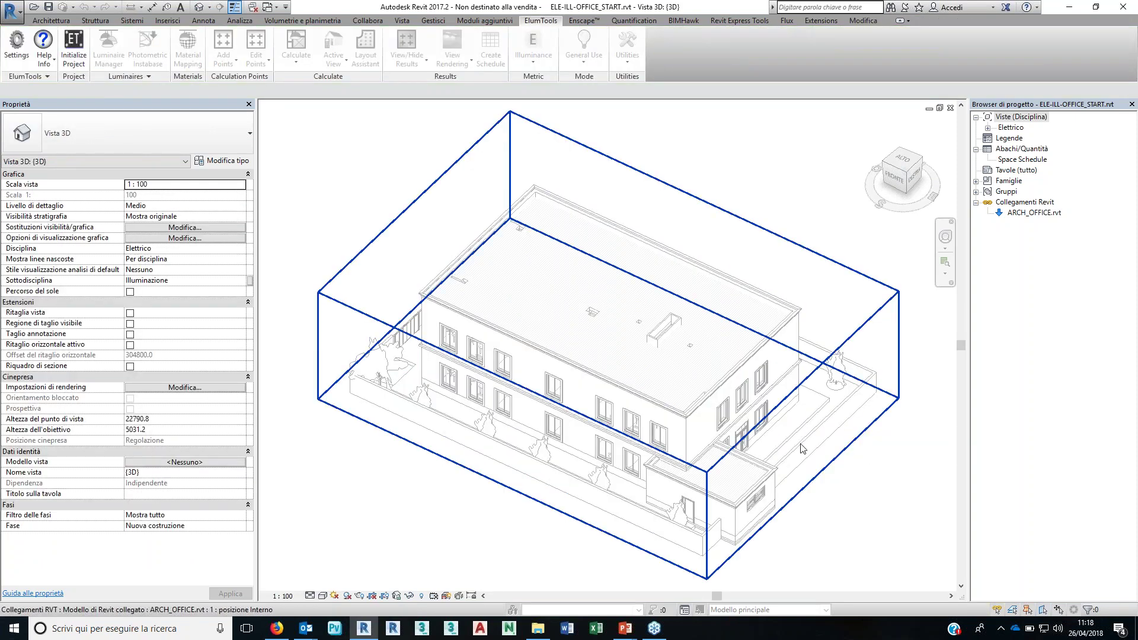
{"action": "left_click", "coordinate": [834, 443]}
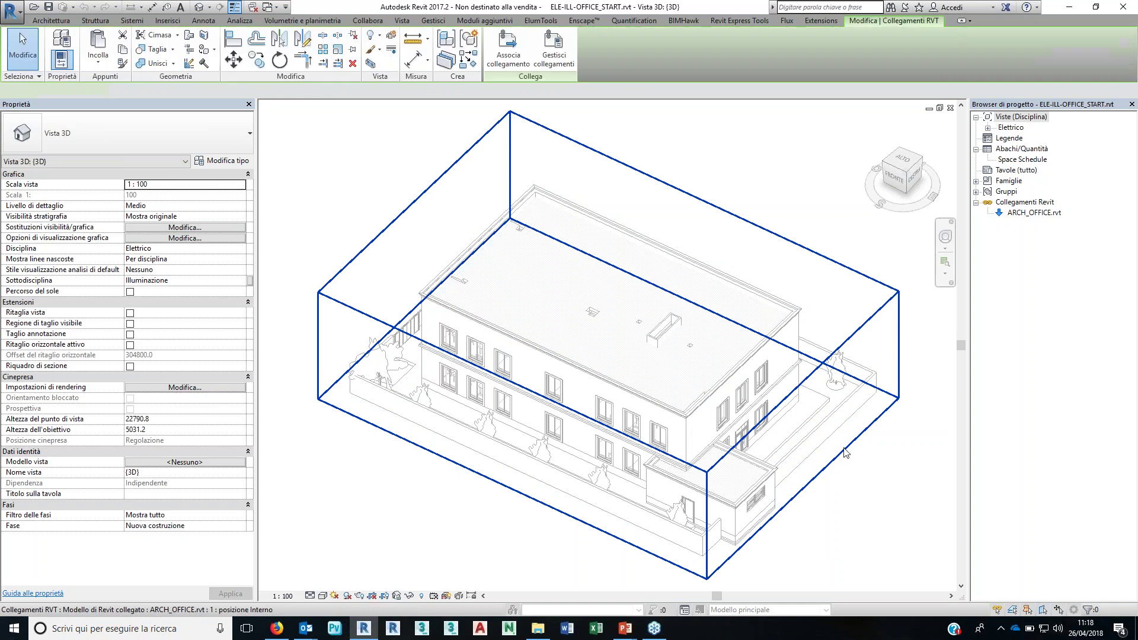
{"action": "left_click", "coordinate": [856, 458]}
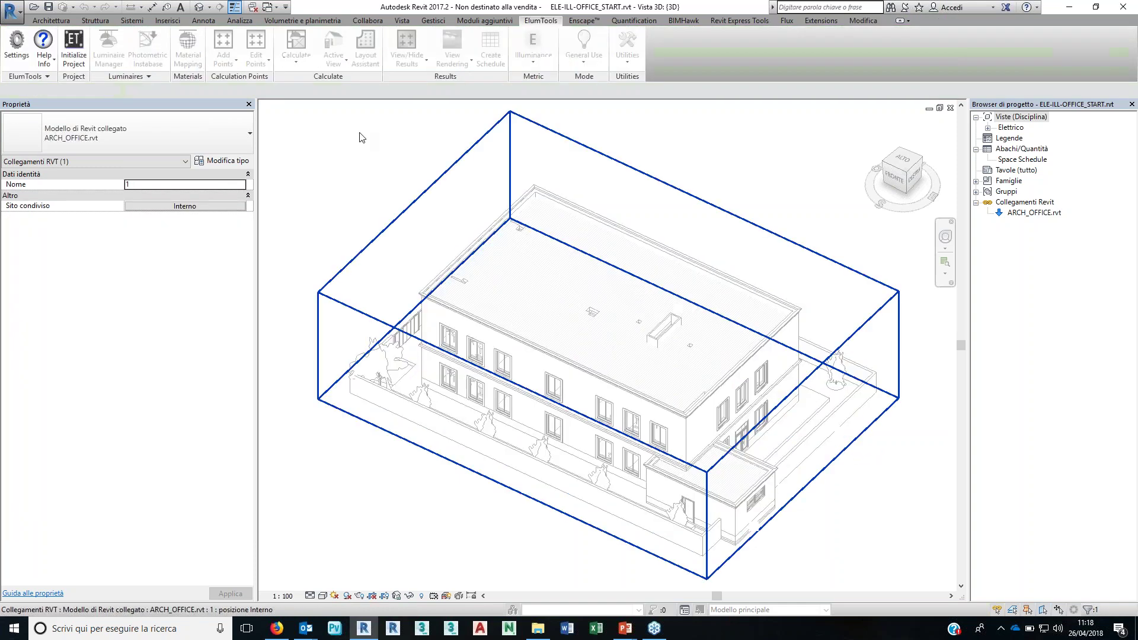
{"action": "left_click", "coordinate": [168, 21]}
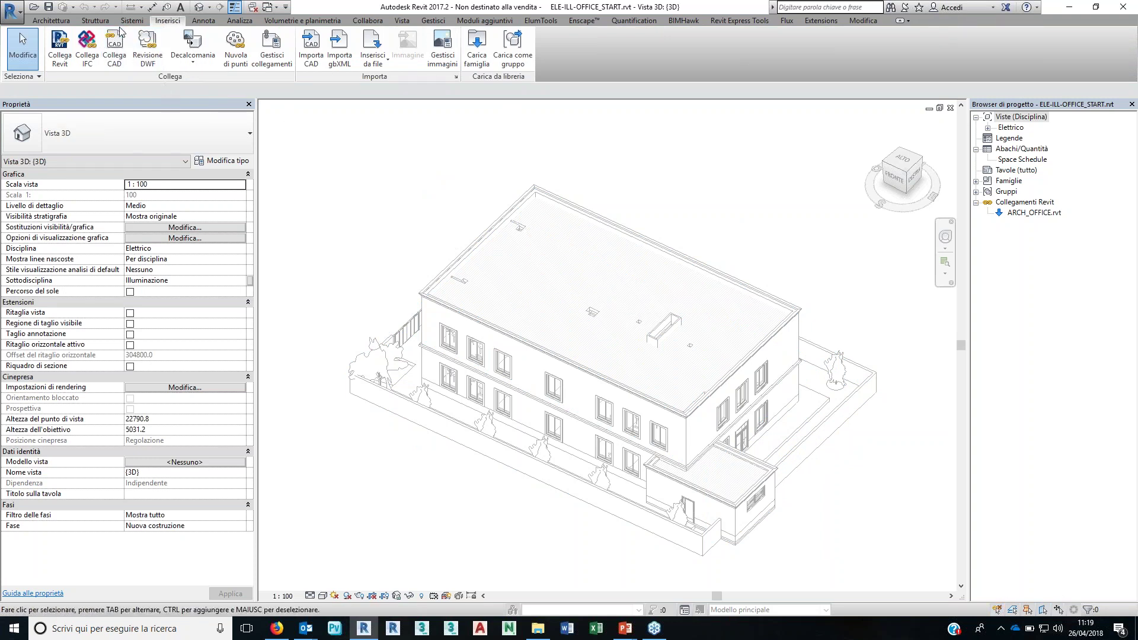
{"action": "left_click", "coordinate": [540, 21]}
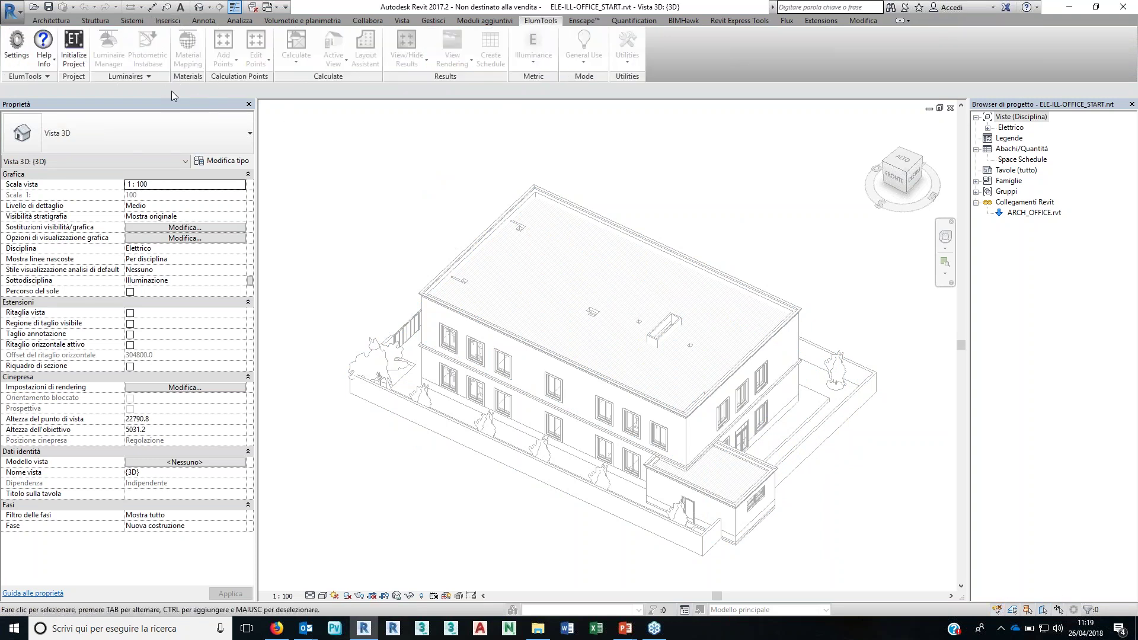
Step: Initialize the project for ElumTools and open ElumTools_WorkingView from the Coordinamento Illuminazione 3D views
{"action": "left_click", "coordinate": [82, 67]}
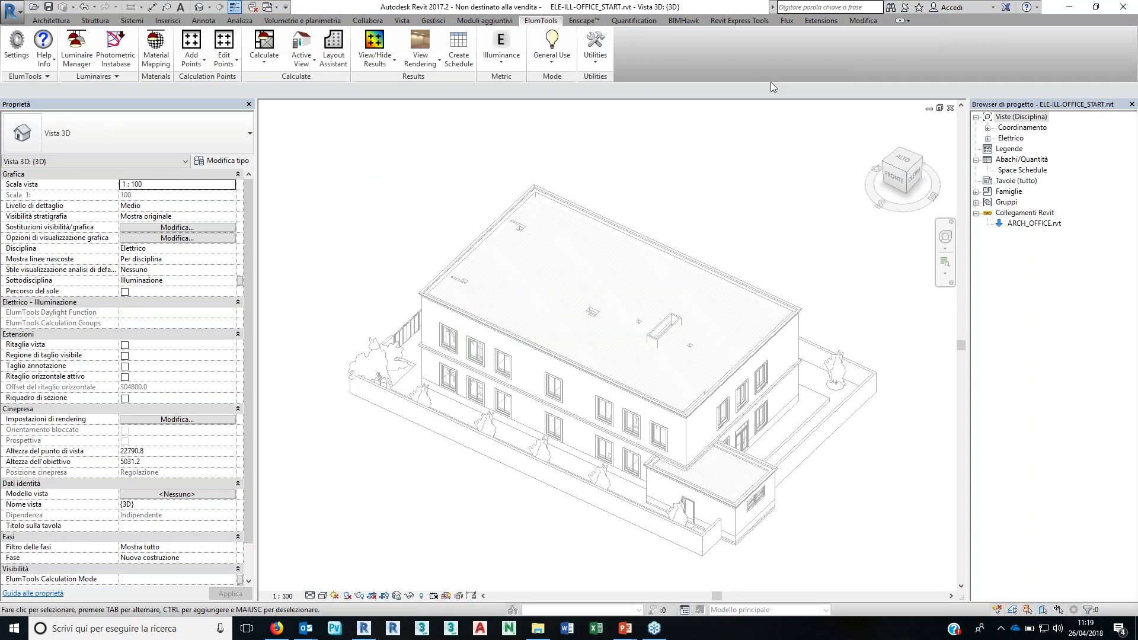
{"action": "left_click", "coordinate": [988, 128]}
{"action": "left_click", "coordinate": [988, 149]}
{"action": "left_click", "coordinate": [1011, 159]}
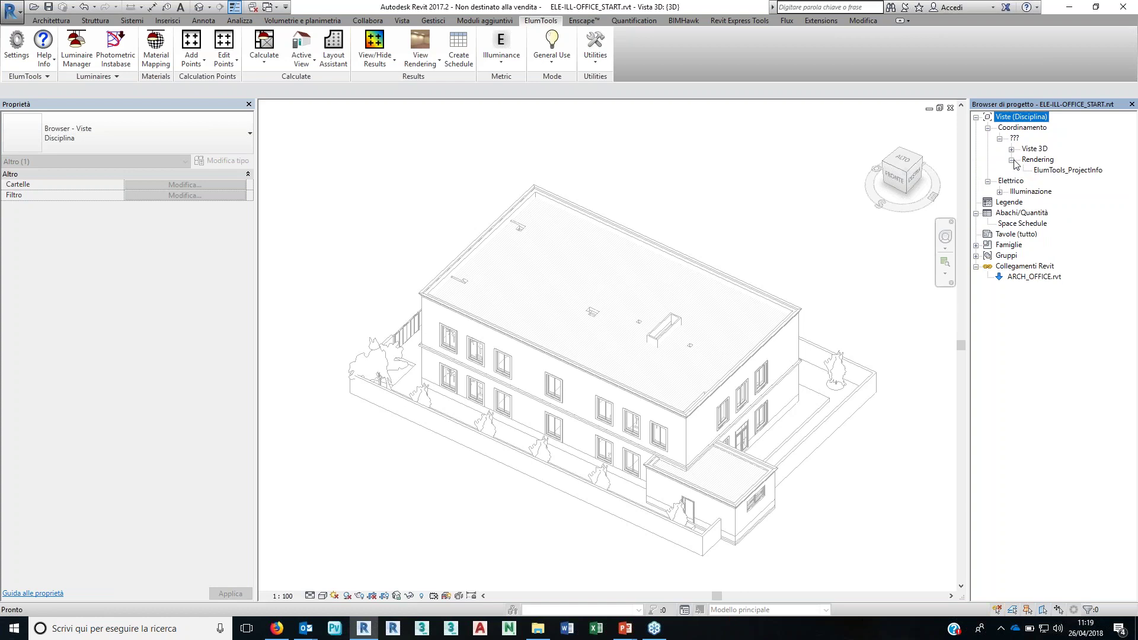
{"action": "left_click", "coordinate": [999, 192]}
{"action": "left_click", "coordinate": [1011, 224]}
{"action": "left_click", "coordinate": [1011, 149]}
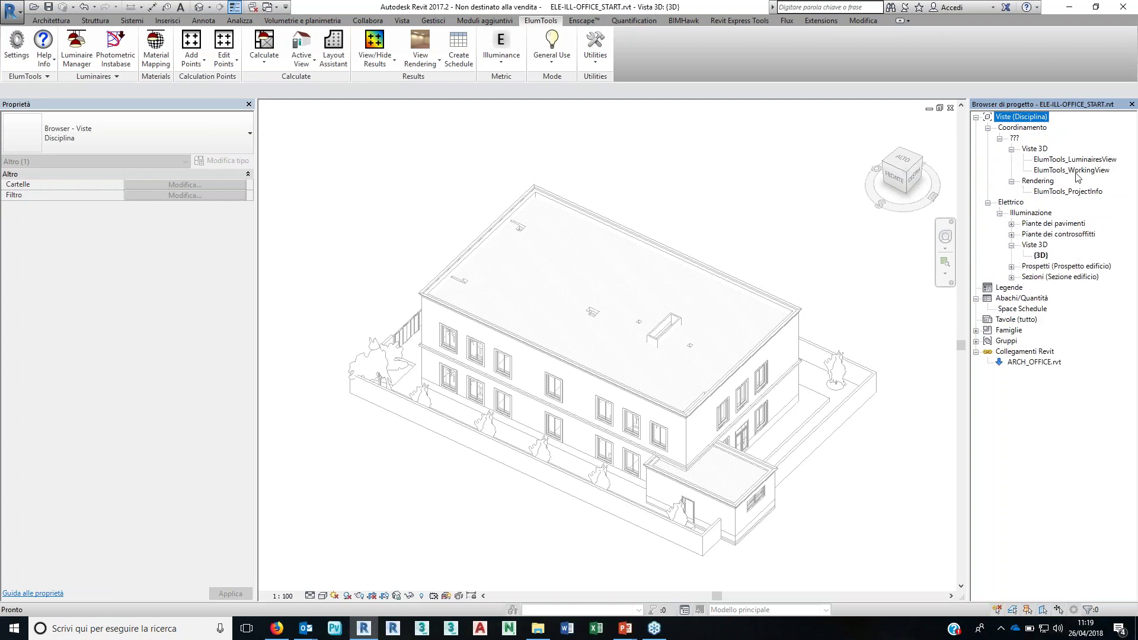
{"action": "double_click", "coordinate": [1076, 172]}
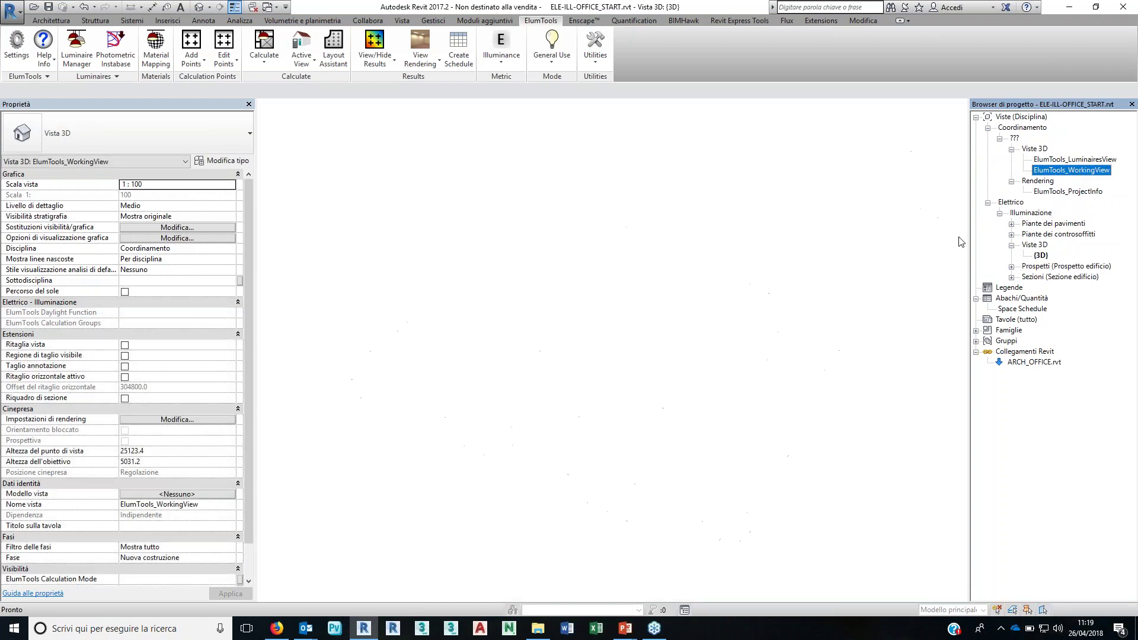
Step: Open ElumTools_LuminairesView and list the General Use, Emergency and Daylighting modes
{"action": "double_click", "coordinate": [1079, 160]}
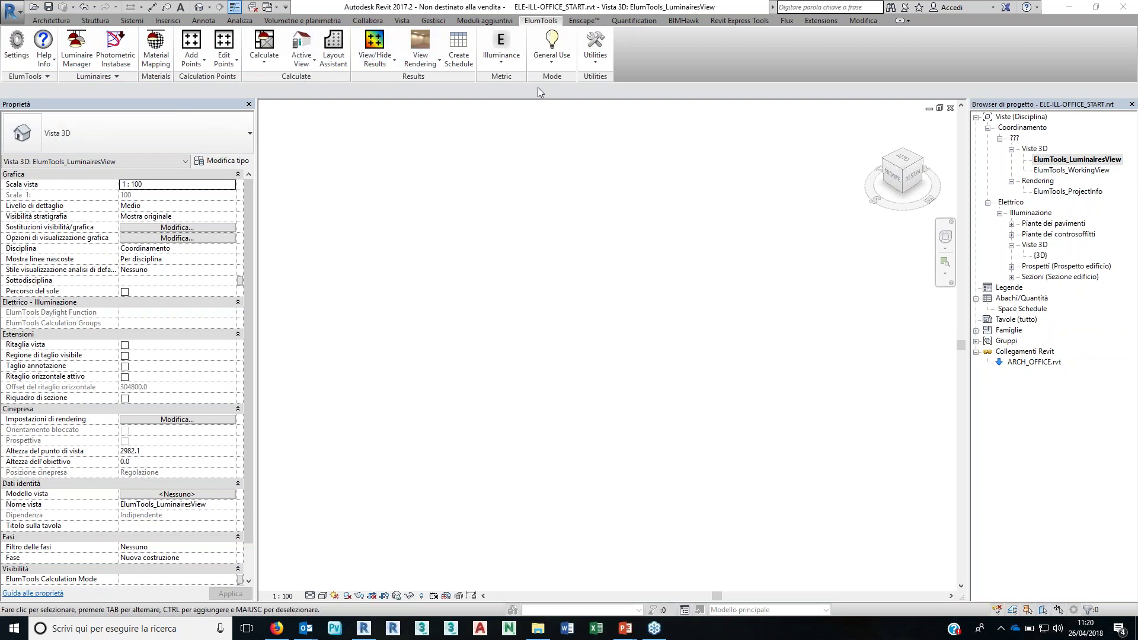
{"action": "left_click", "coordinate": [564, 71]}
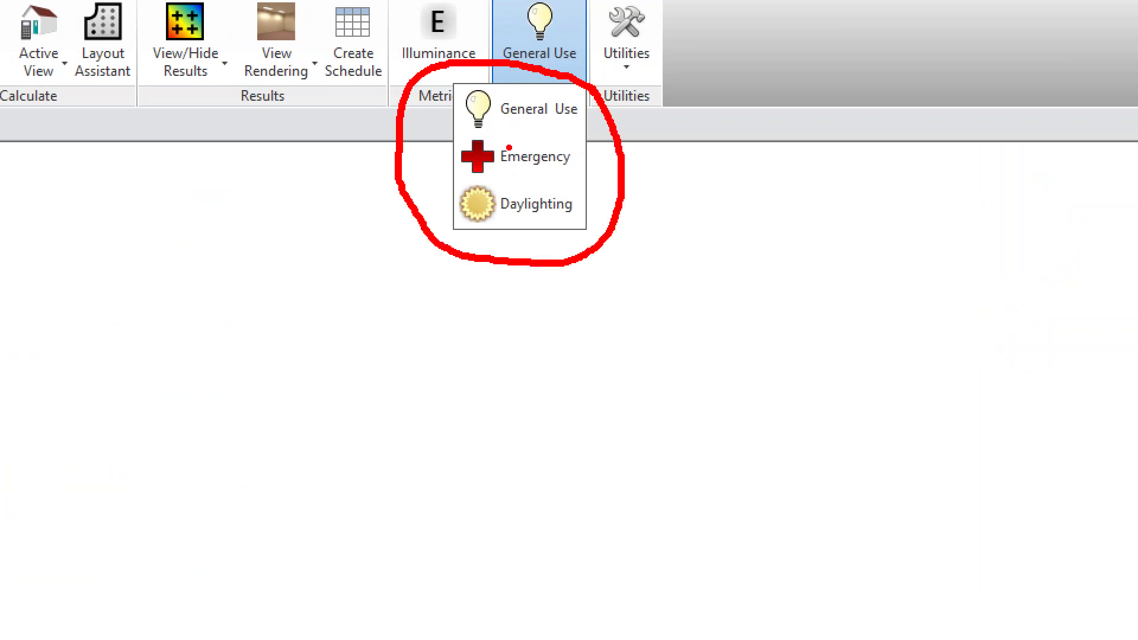
{"action": "left_click_drag", "start_coordinate": [409, 131], "coordinate": [598, 141]}
{"action": "left_click_drag", "start_coordinate": [403, 178], "coordinate": [619, 184]}
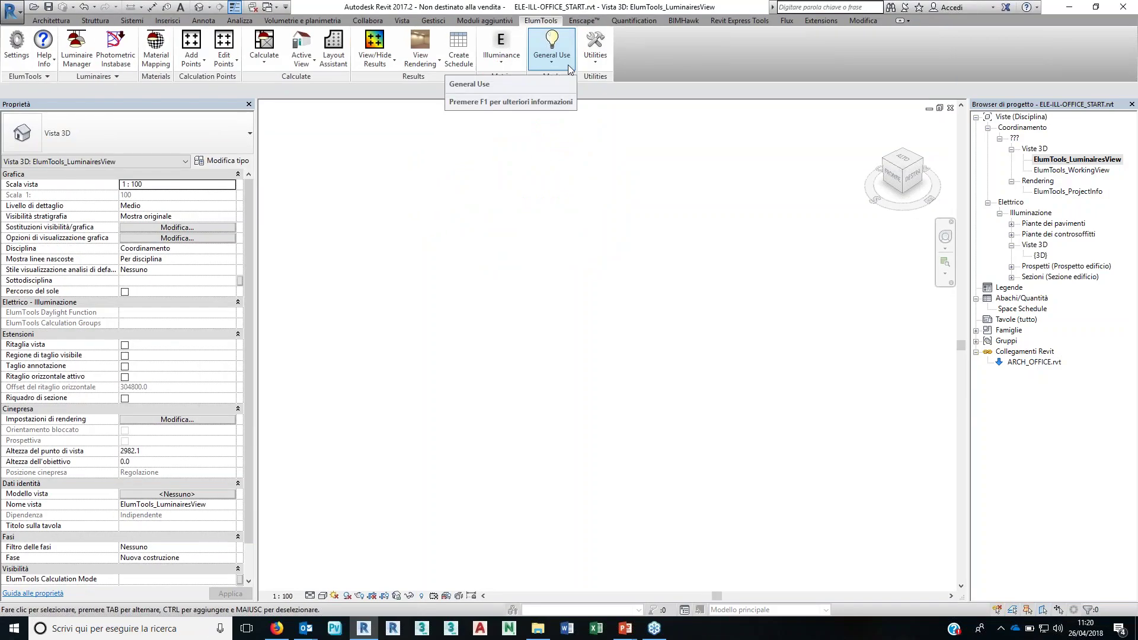
{"action": "left_click", "coordinate": [568, 69]}
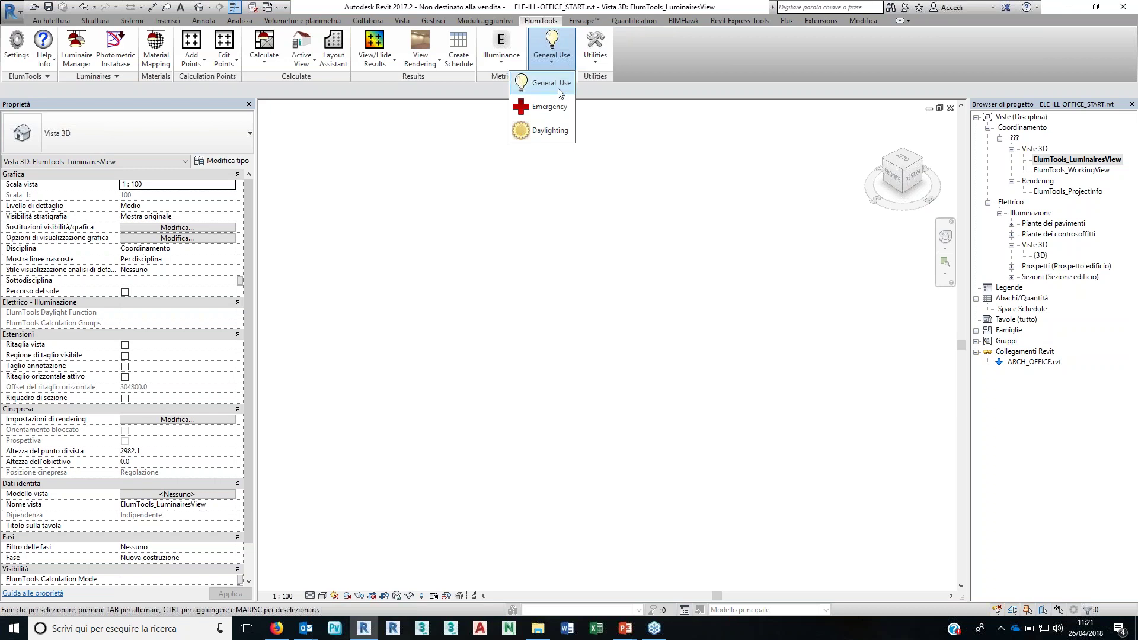
Step: Switch ElumTools to Daylighting mode and show the Roma, Italia daylight parameters (41.8° N, 12.6° E)
{"action": "left_click", "coordinate": [549, 130]}
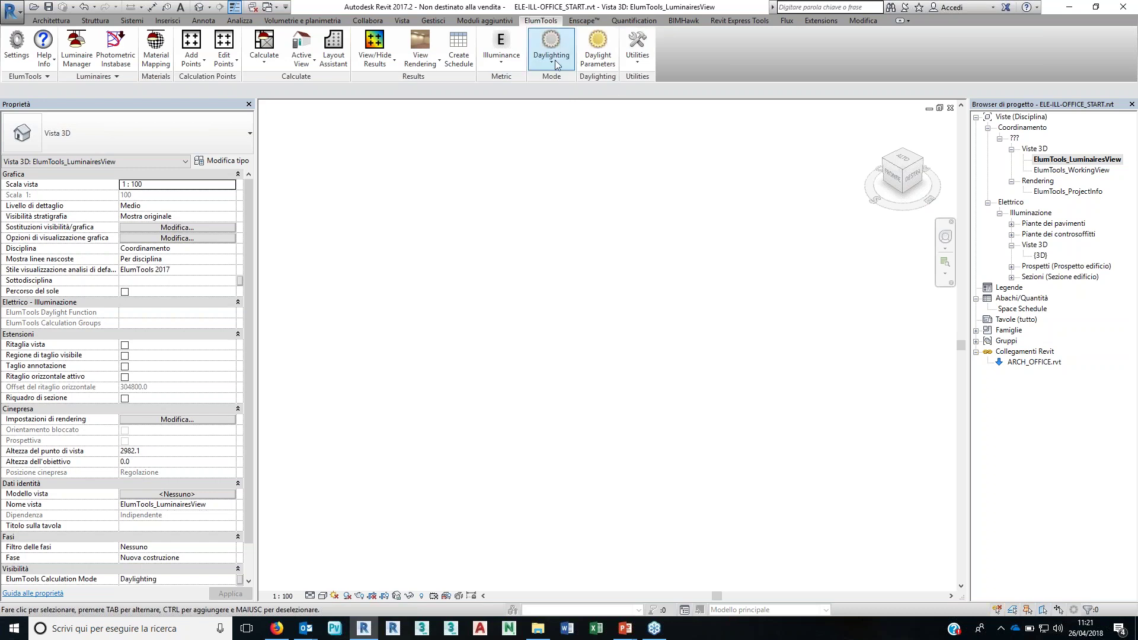
{"action": "left_click", "coordinate": [616, 54]}
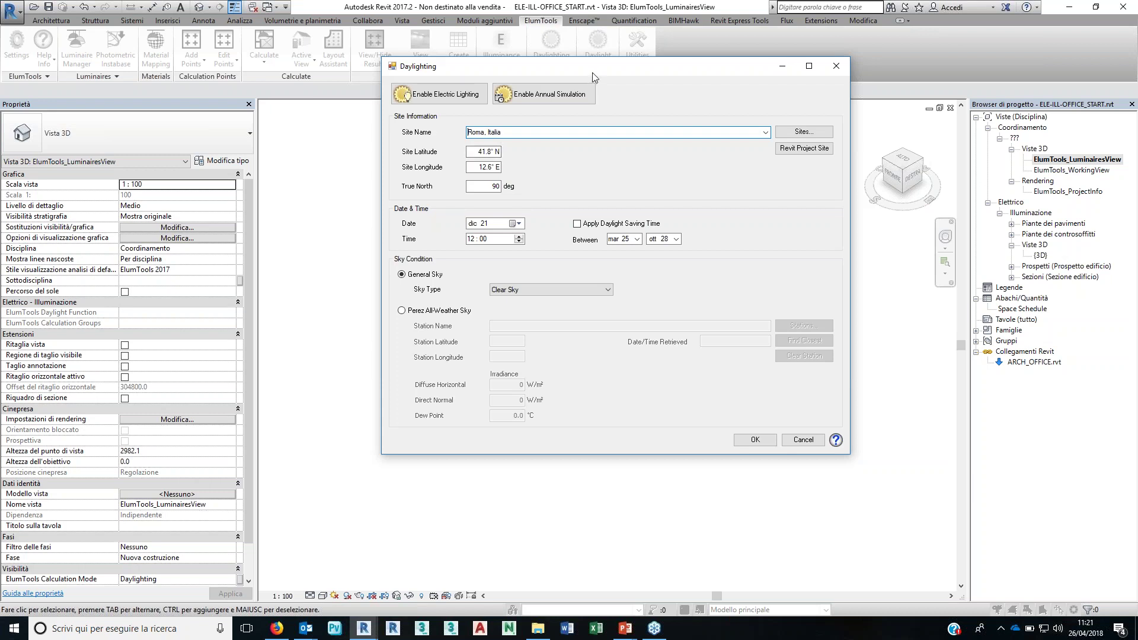
{"action": "left_click_drag", "start_coordinate": [592, 72], "coordinate": [592, 83]}
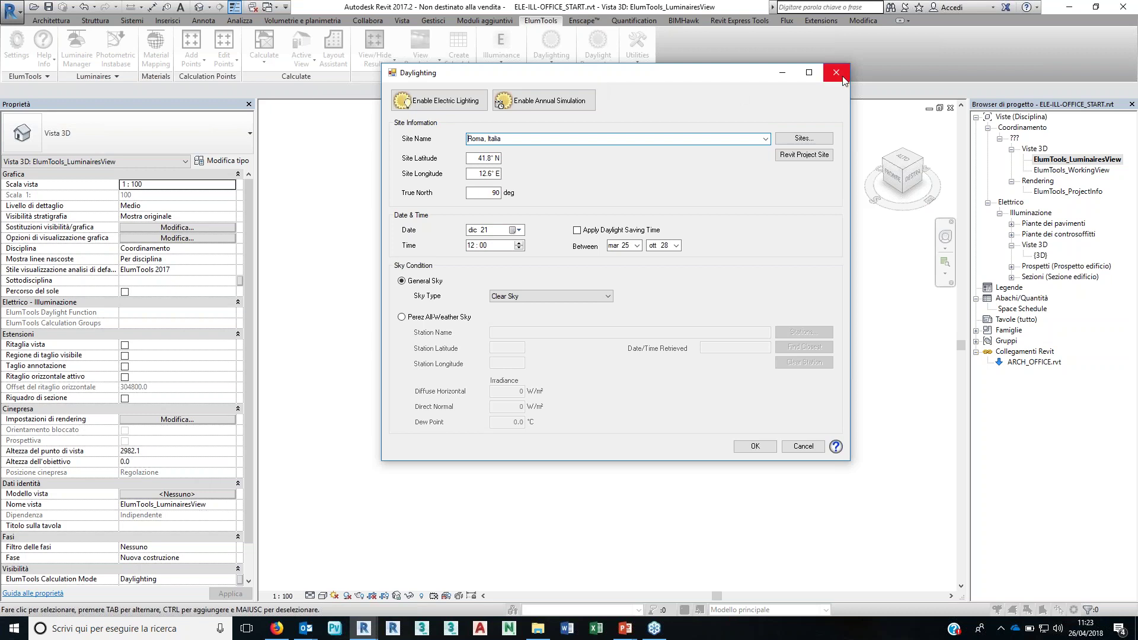
Step: Close the Daylighting settings and return the ElumTools mode to General Use
{"action": "left_click", "coordinate": [842, 76]}
{"action": "left_click", "coordinate": [565, 71]}
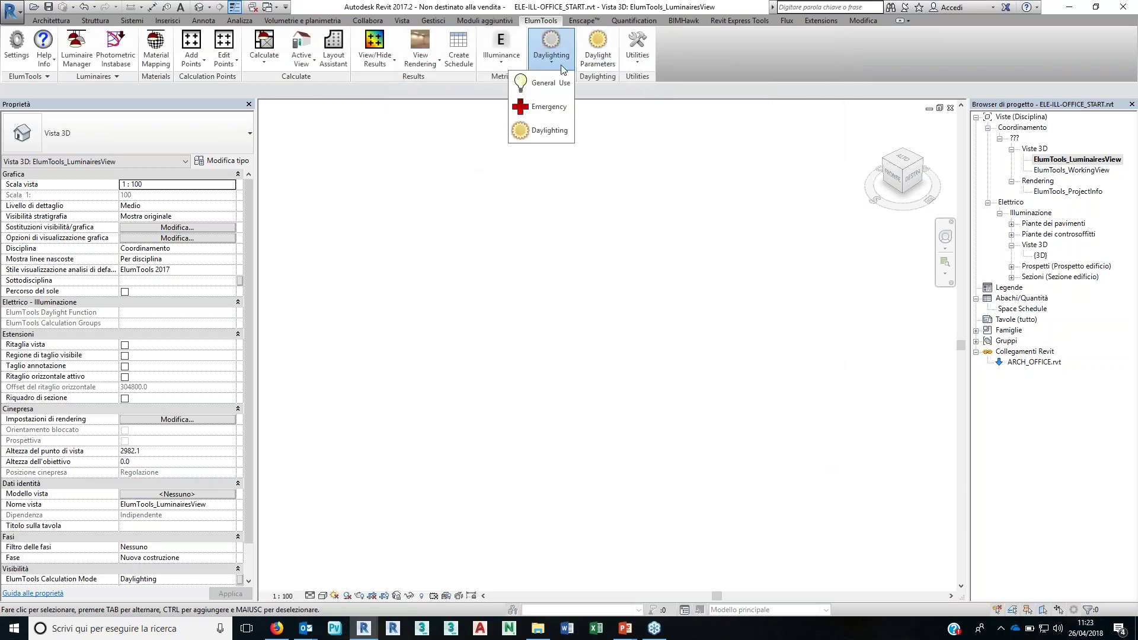
{"action": "left_click", "coordinate": [557, 83]}
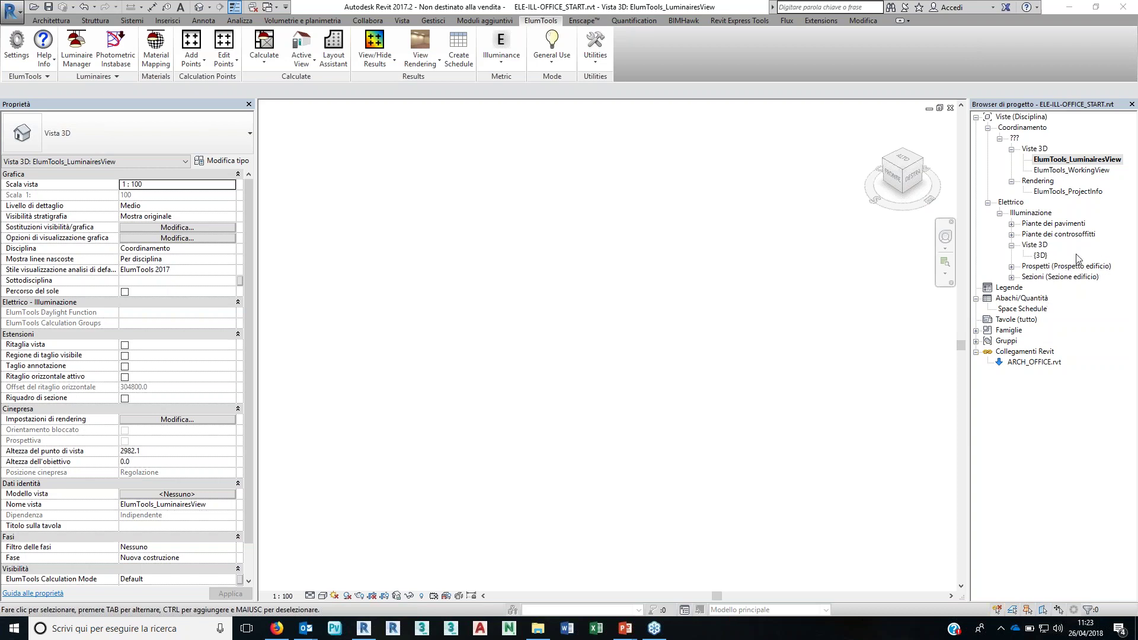
Step: Open the 2 - Soffitto - Elett ceiling plan from Piante dei controsoffitti
{"action": "double_click", "coordinate": [1072, 236]}
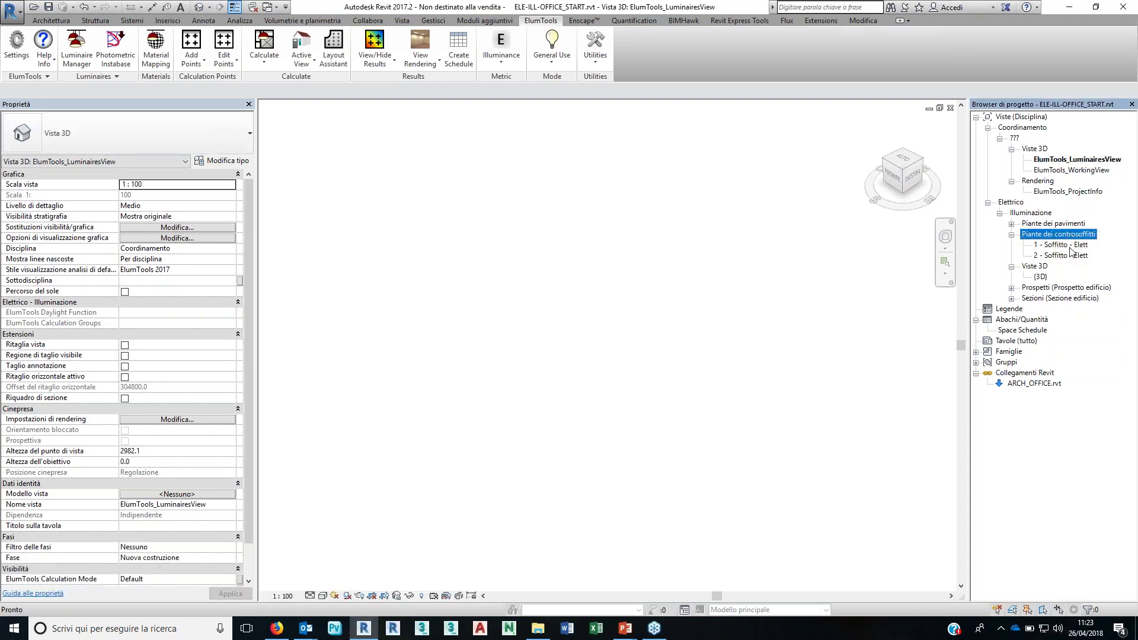
{"action": "double_click", "coordinate": [1071, 255]}
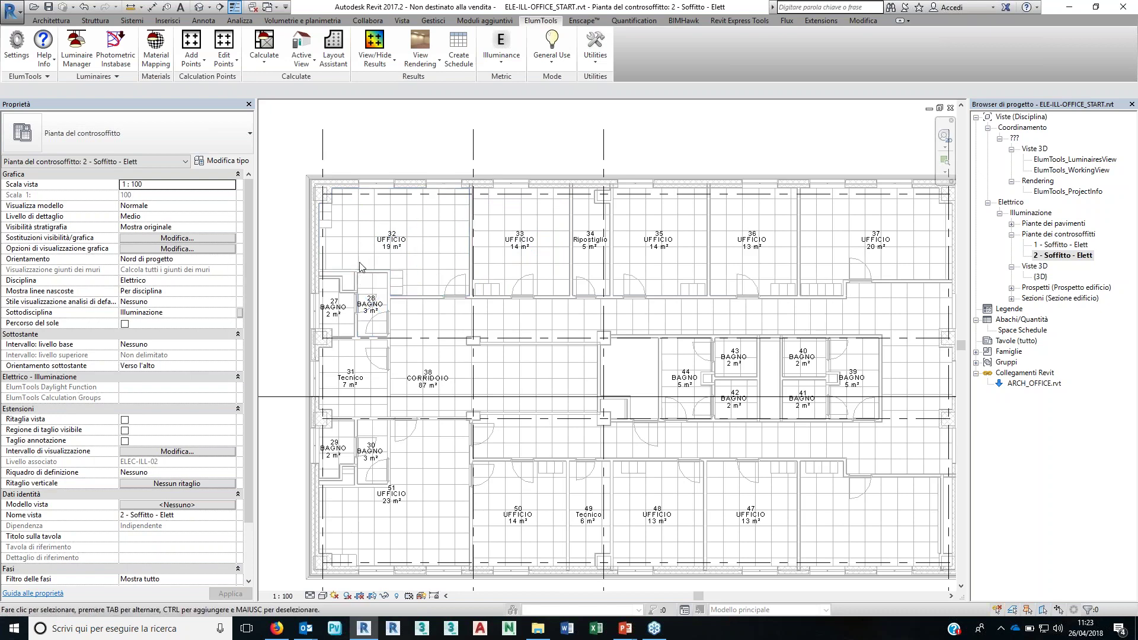
Step: Pan the ceiling plan slightly to show the full office floor
{"action": "middle_click_drag", "start_coordinate": [383, 284], "coordinate": [401, 288]}
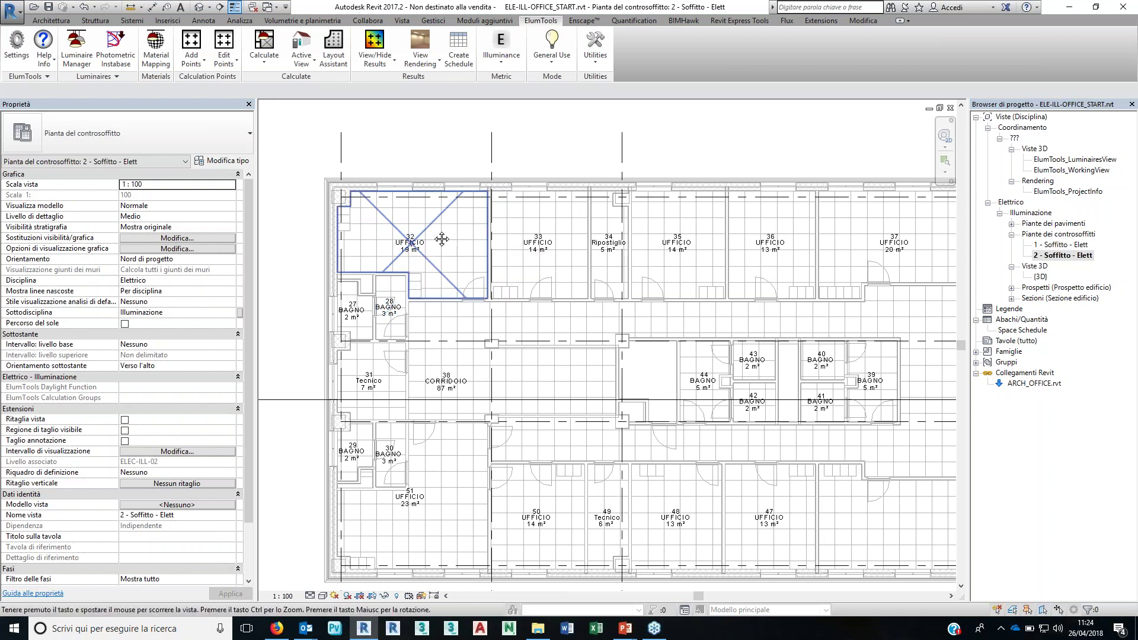
{"action": "middle_click_drag", "start_coordinate": [423, 240], "coordinate": [426, 242]}
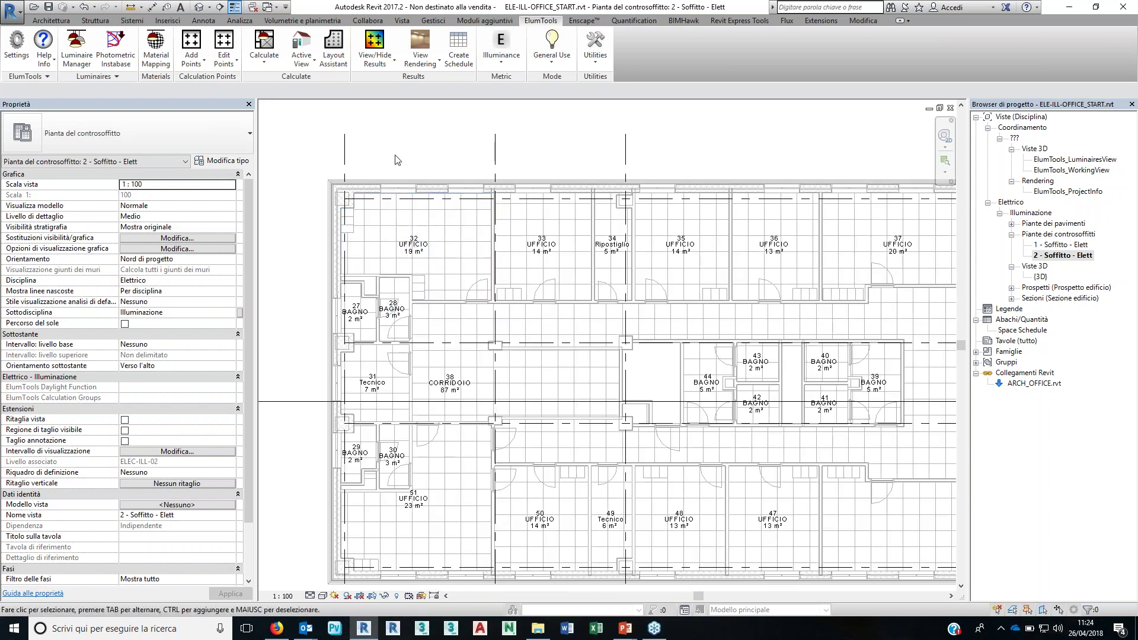
Step: Load the 63_PHILIPS_SlimBlend_recessed-RC400B_W60L60-3D.rfa family from the CEILING folder with Carica famiglia
{"action": "left_click", "coordinate": [168, 20]}
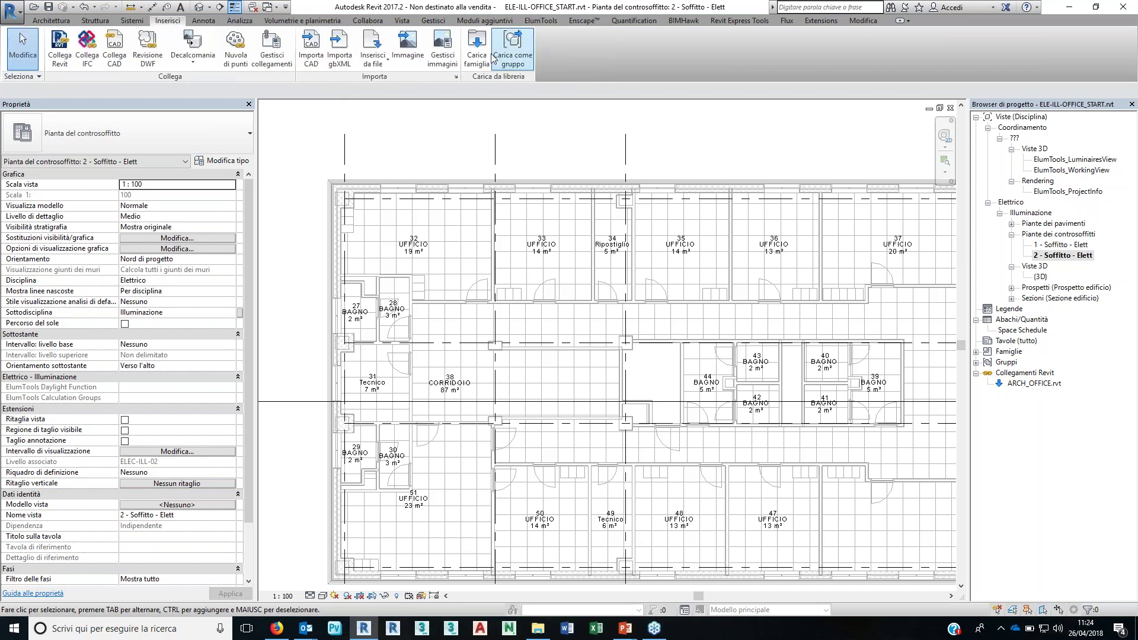
{"action": "left_click", "coordinate": [480, 56]}
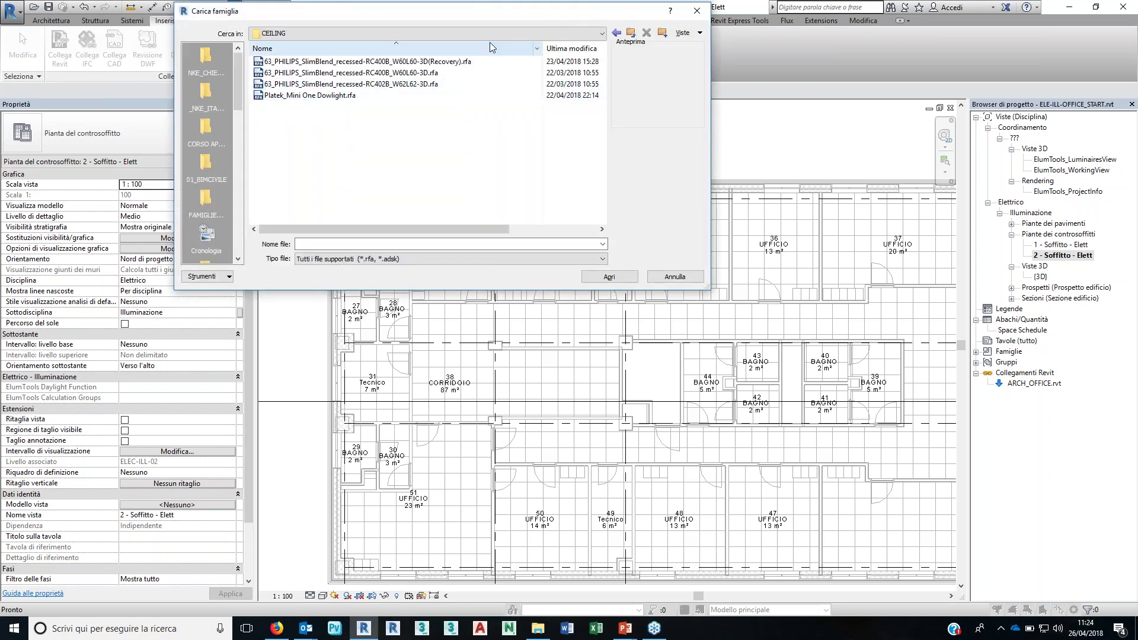
{"action": "left_click", "coordinate": [472, 74]}
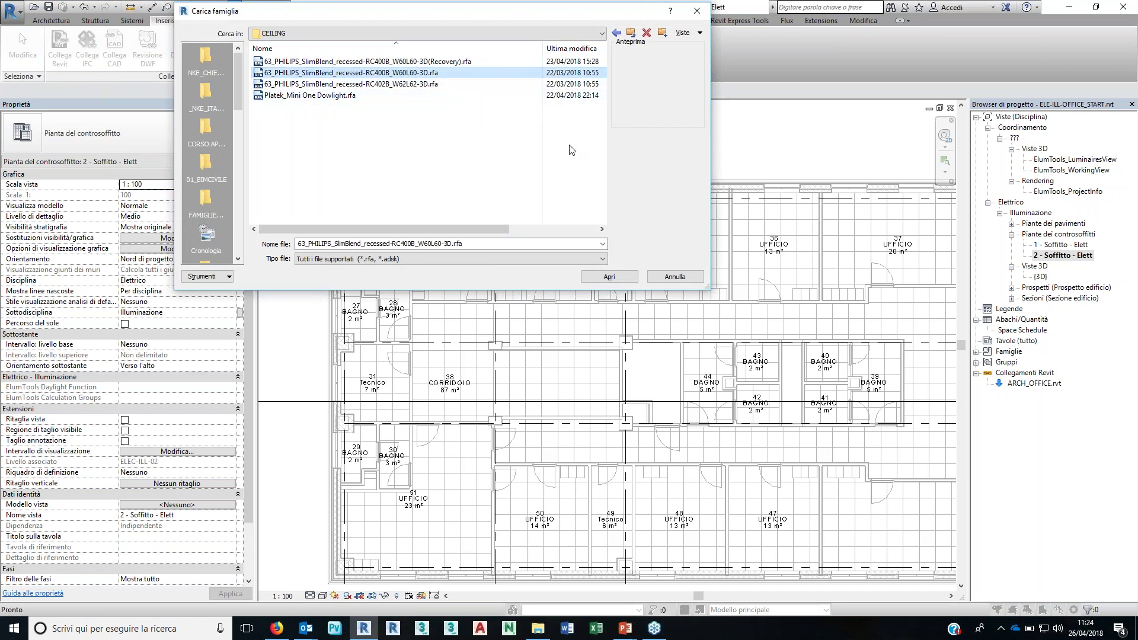
{"action": "left_click", "coordinate": [611, 277]}
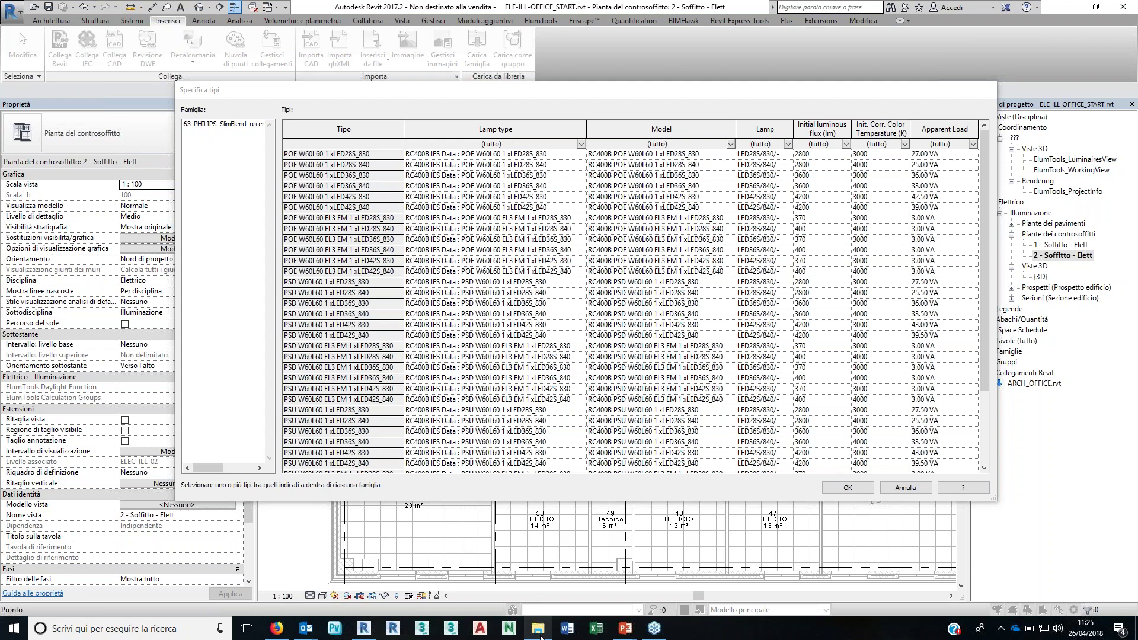
{"action": "left_click", "coordinate": [540, 634]}
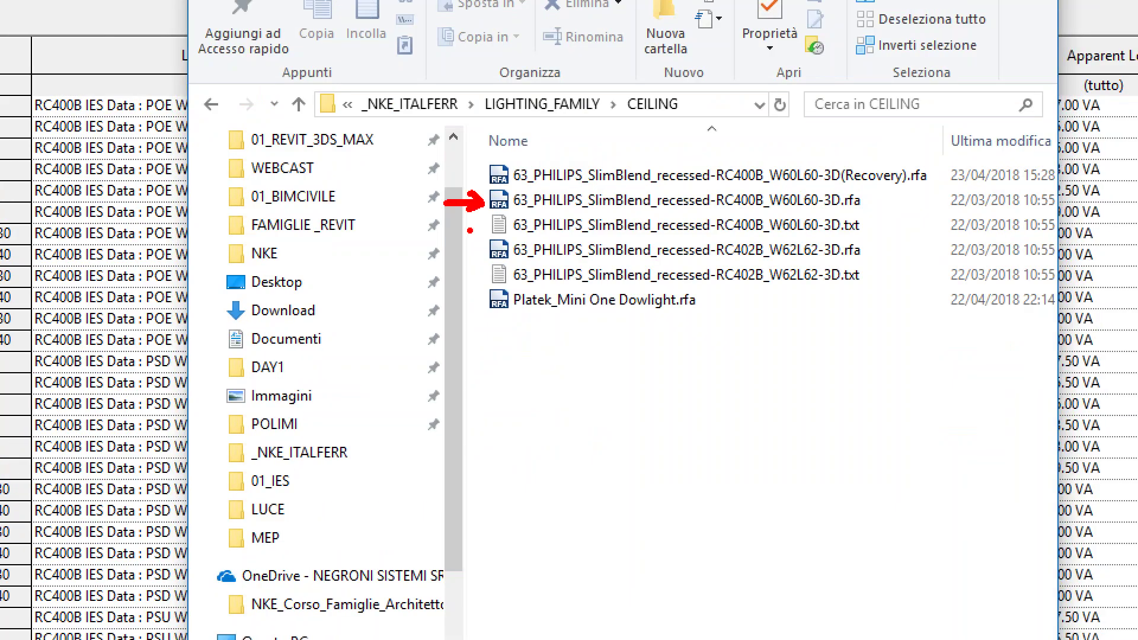
{"action": "mouse_move", "coordinate": [444, 223]}
{"action": "left_mouse_down"}
{"action": "mouse_move", "coordinate": [481, 223]}
{"action": "mouse_move", "coordinate": [472, 236]}
{"action": "left_mouse_up"}
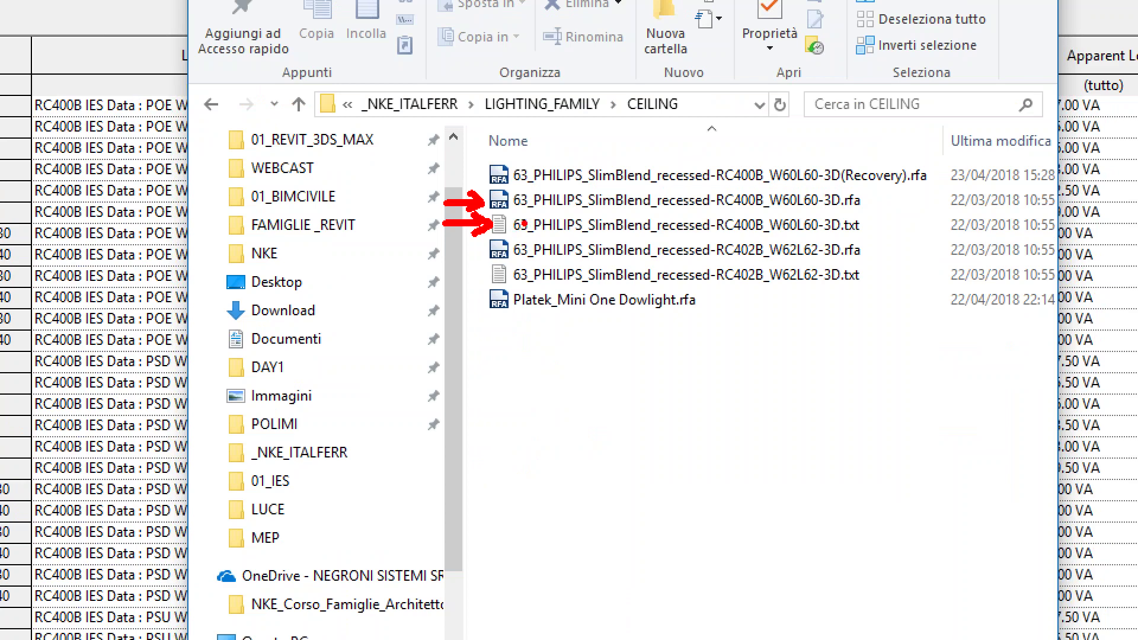
{"action": "key", "text": "Escape"}
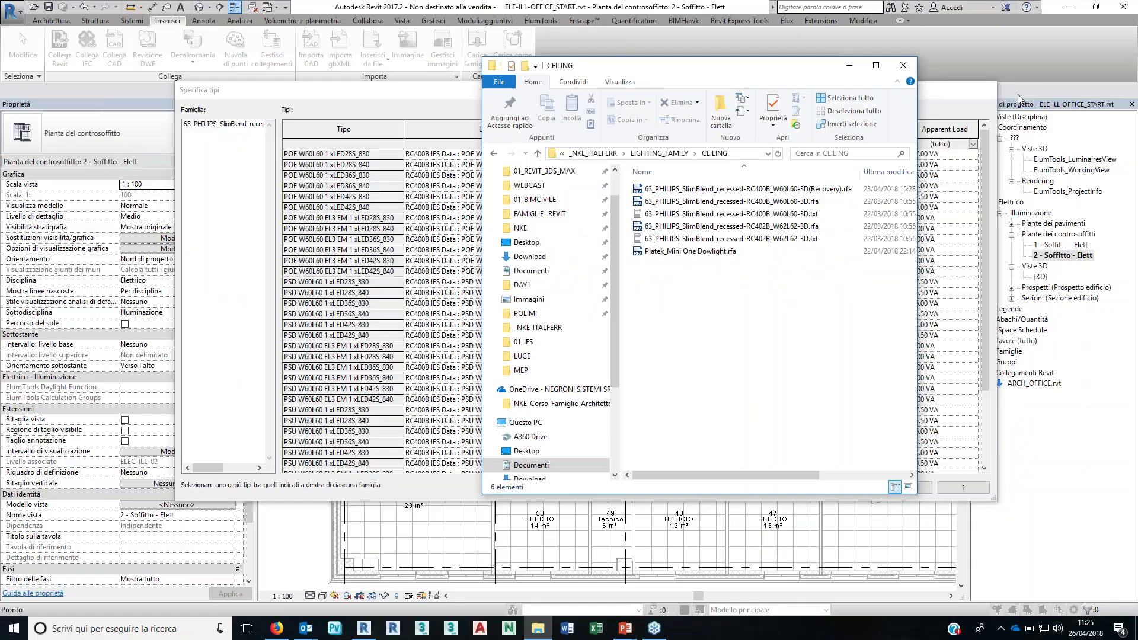
{"action": "left_click", "coordinate": [850, 65]}
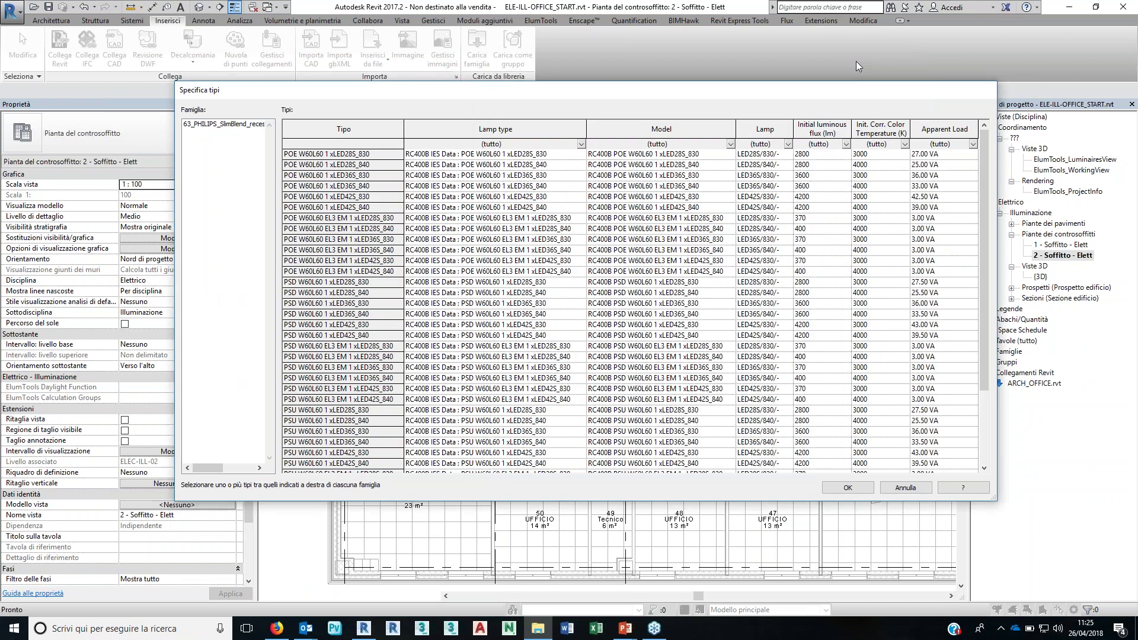
Step: Filter types to 4000 K and load the PSD W60L60 28S, 36S and 42S types
{"action": "left_click_drag", "start_coordinate": [935, 100], "coordinate": [935, 97]}
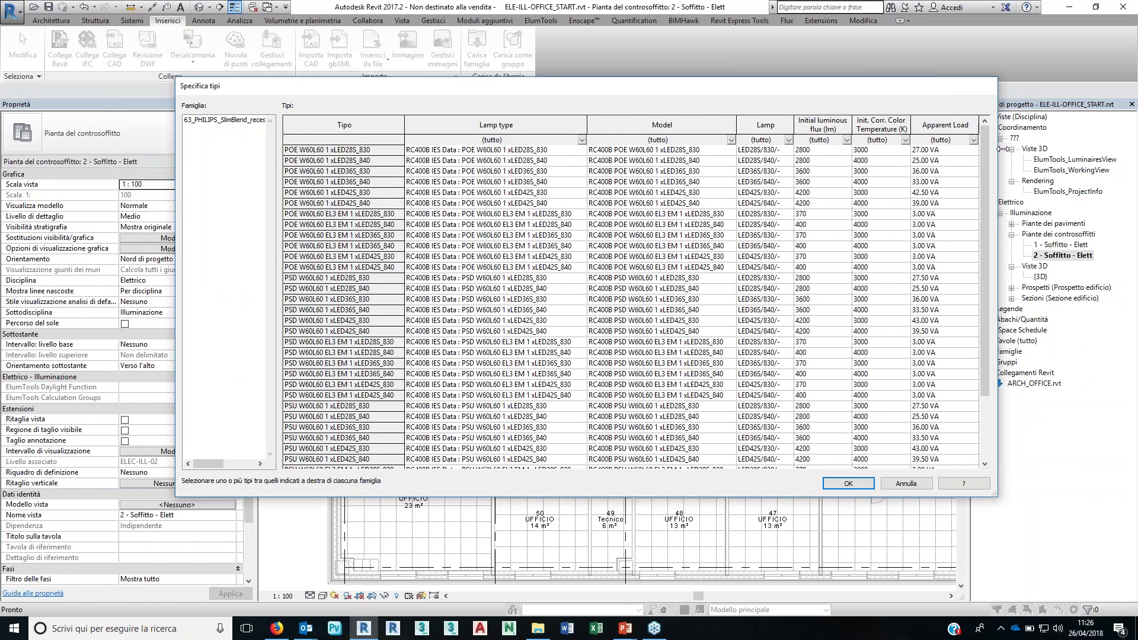
{"action": "left_click_drag", "start_coordinate": [1002, 149], "coordinate": [1008, 149]}
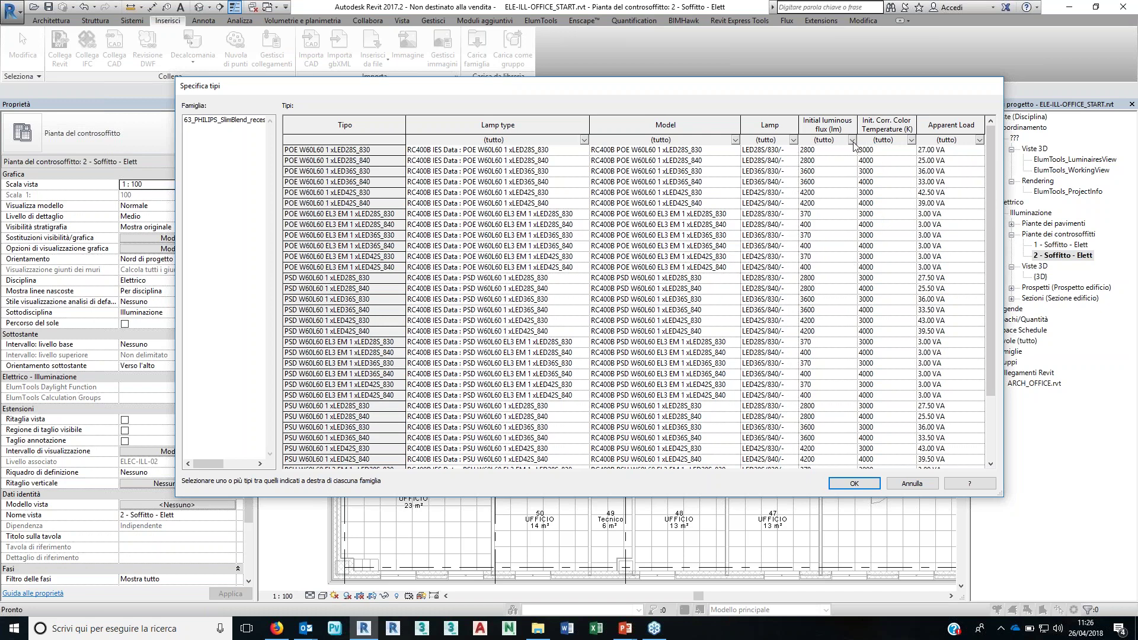
{"action": "left_click", "coordinate": [911, 142]}
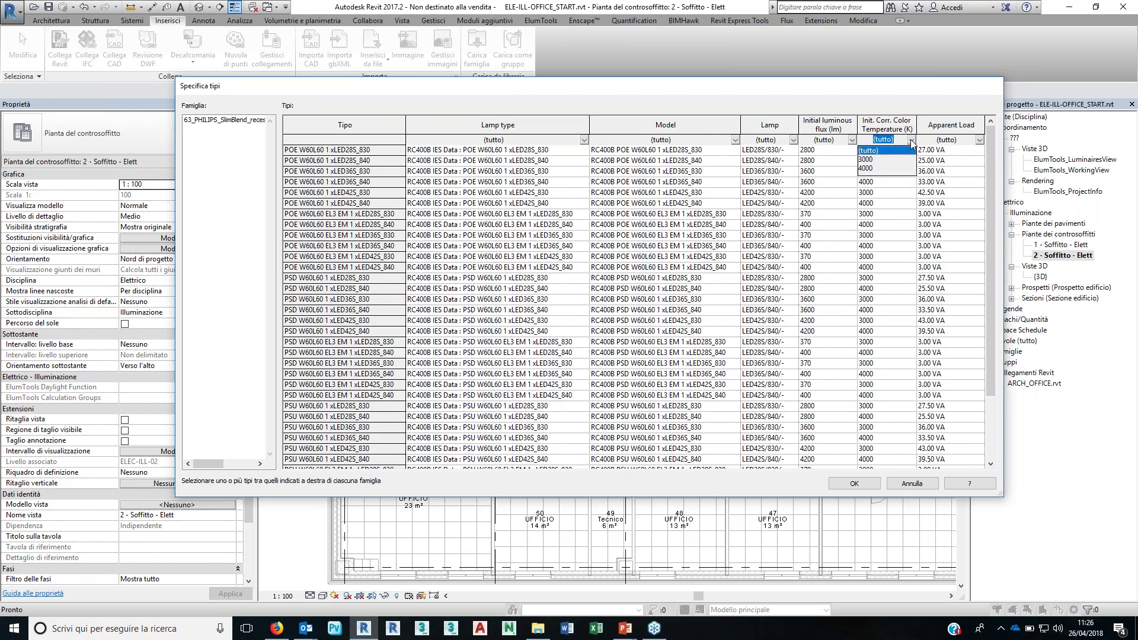
{"action": "left_click", "coordinate": [880, 169]}
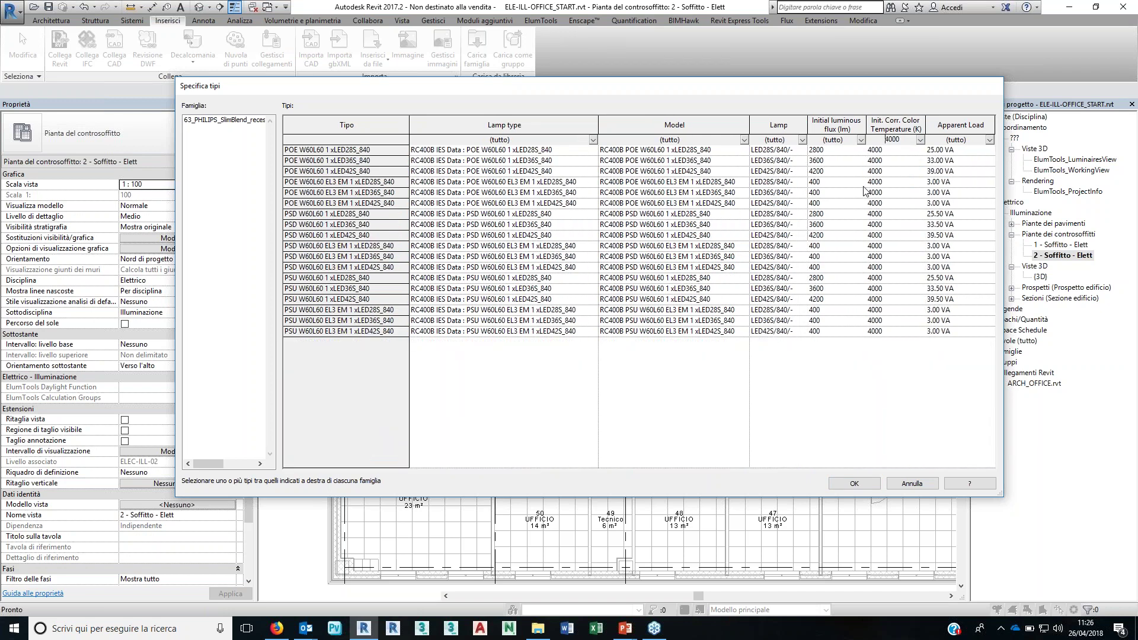
{"action": "left_click", "coordinate": [371, 213]}
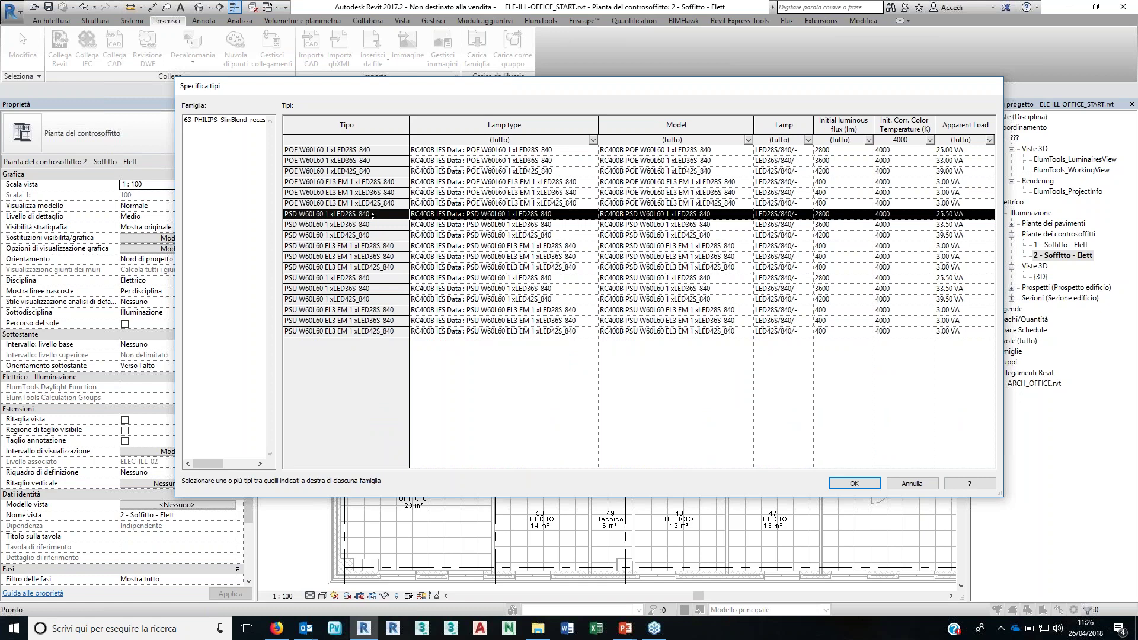
{"action": "key", "text": "shift+Down"}
{"action": "key", "text": "shift+Down"}
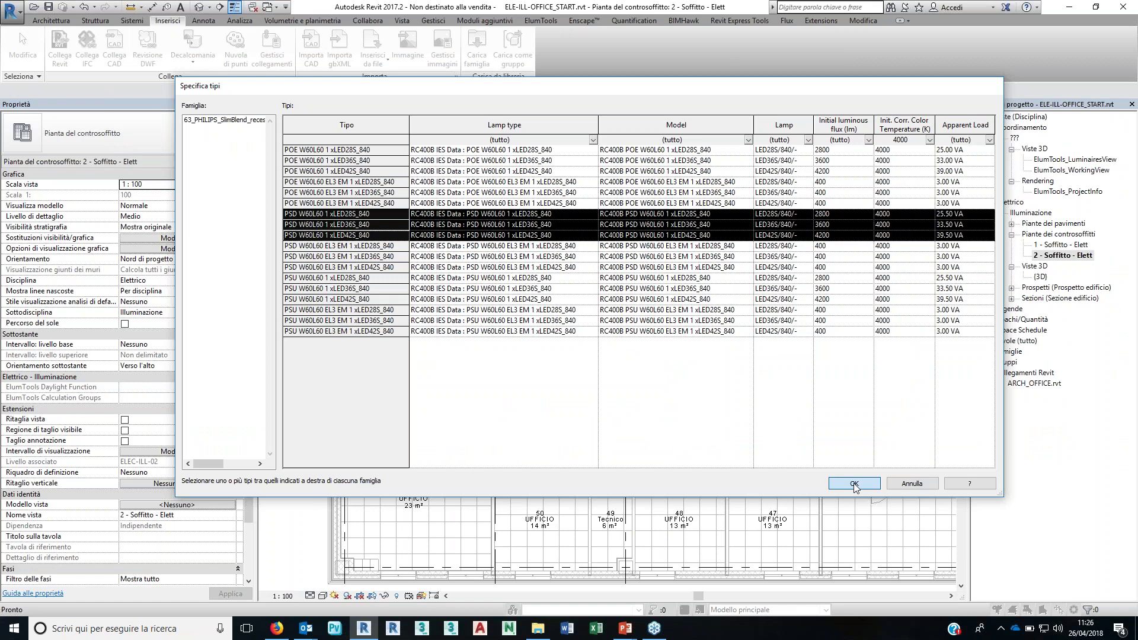
{"action": "left_click", "coordinate": [854, 483]}
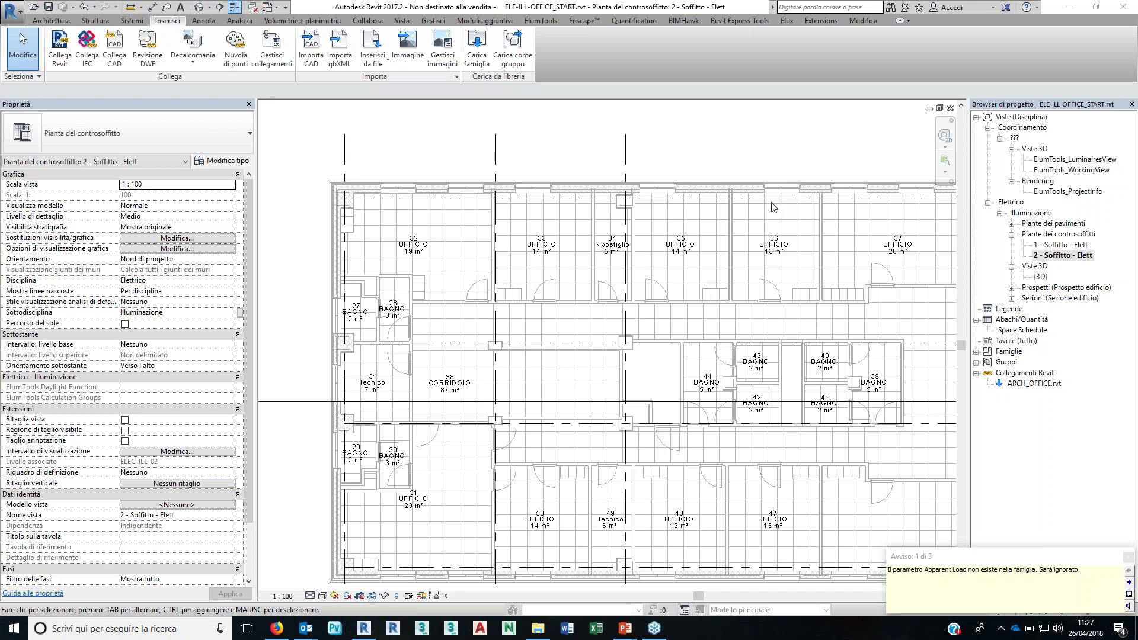
Step: Dismiss the ignored Apparent Load warning and switch to the Sistemi ribbon tab
{"action": "left_click", "coordinate": [1129, 558]}
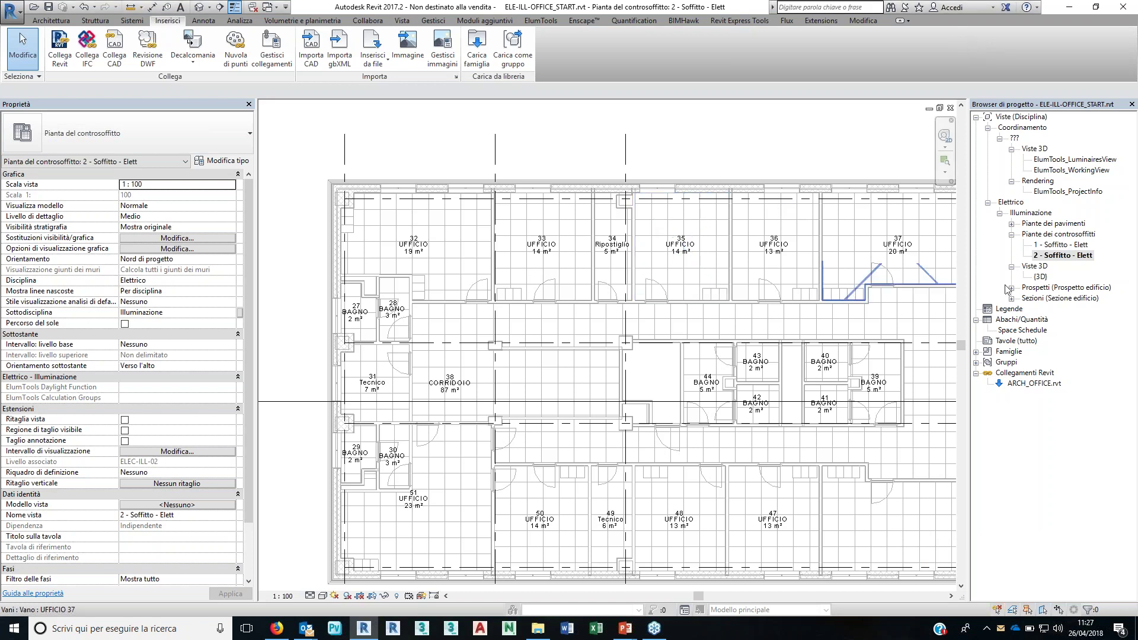
{"action": "middle_click_drag", "start_coordinate": [457, 222], "coordinate": [454, 230]}
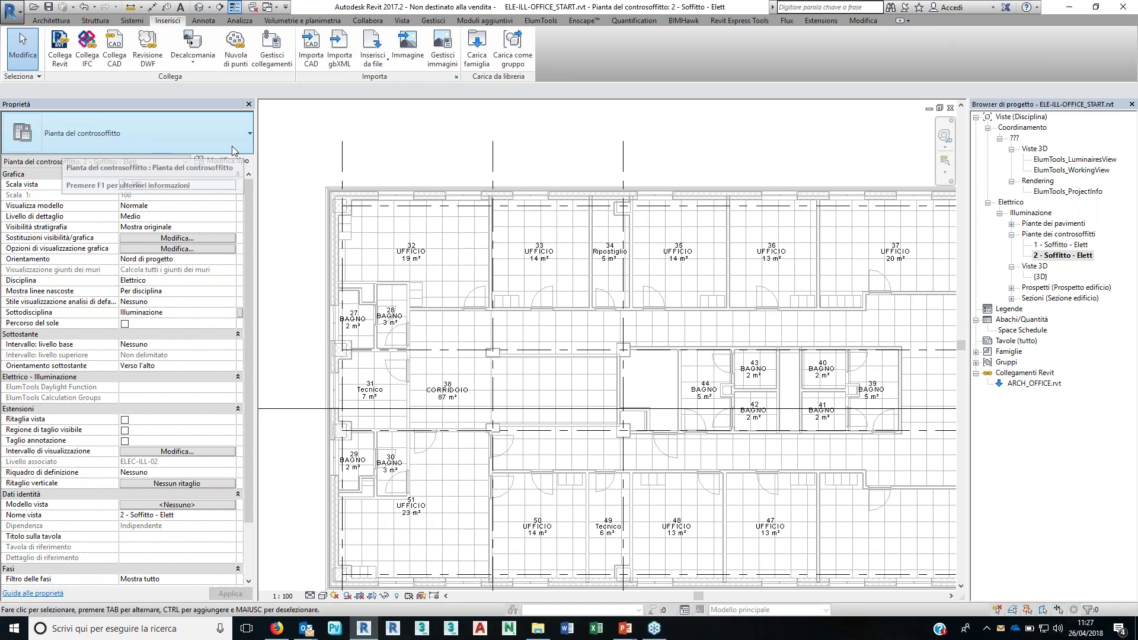
{"action": "left_click", "coordinate": [140, 21]}
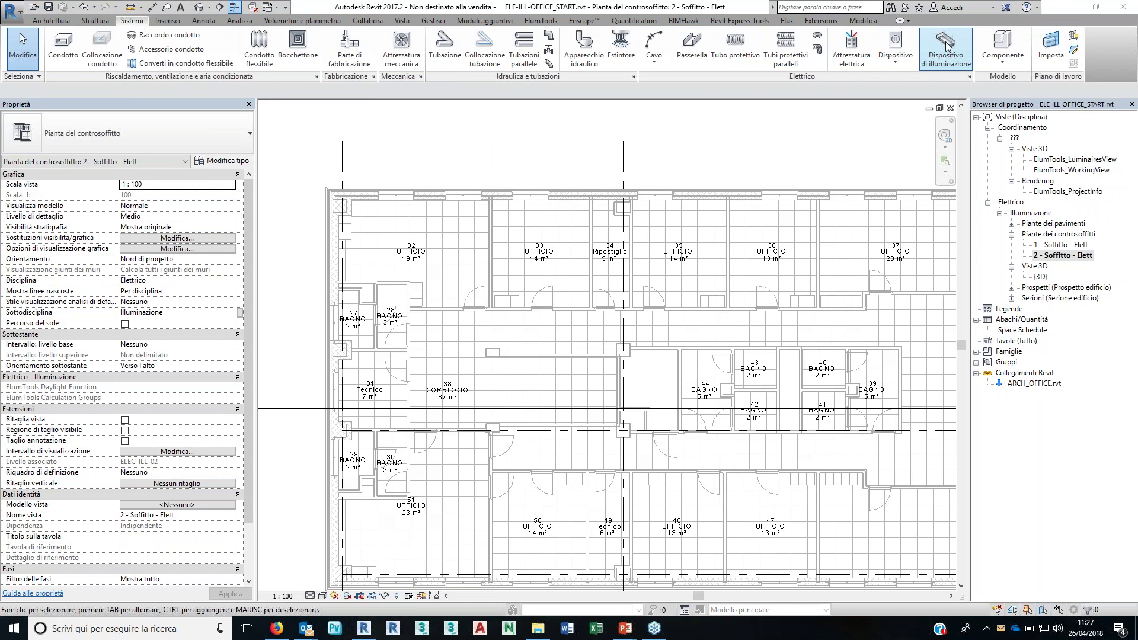
Step: Start placing a PSD W60L60 1 xLED36S_840 lighting fixture set to place on a face
{"action": "left_click", "coordinate": [924, 61]}
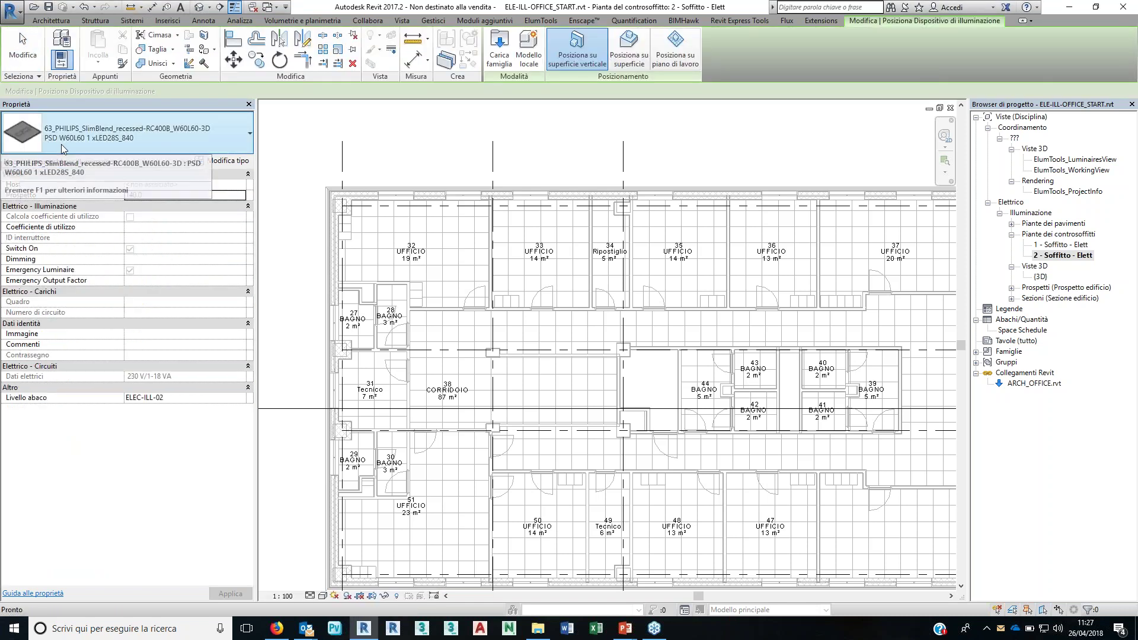
{"action": "left_click", "coordinate": [64, 135]}
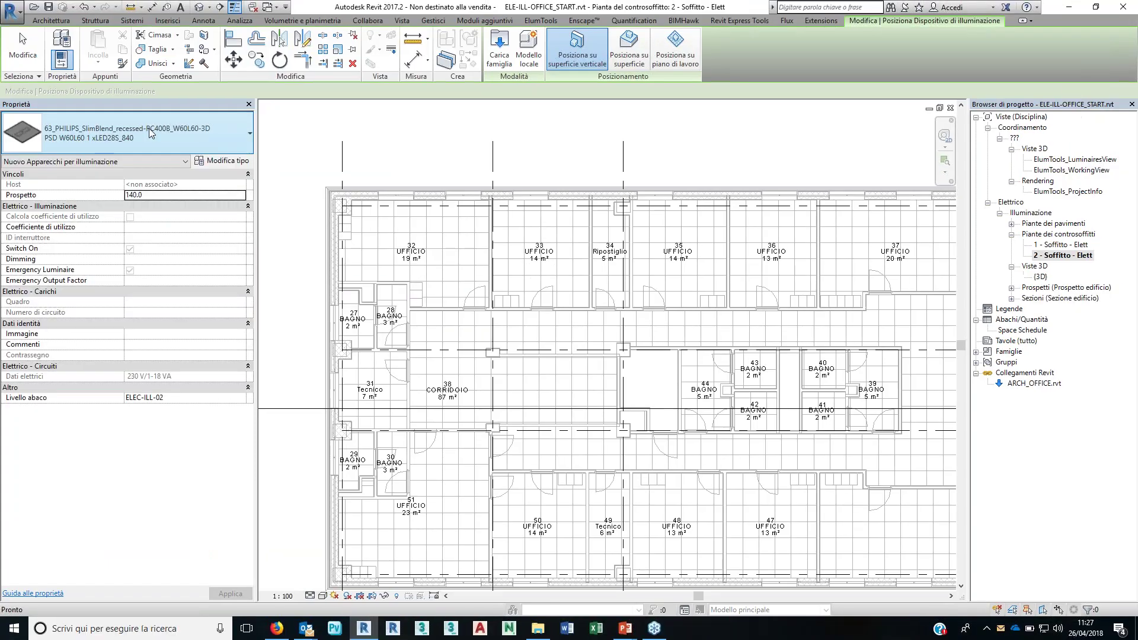
{"action": "left_click", "coordinate": [250, 133]}
{"action": "left_click", "coordinate": [68, 213]}
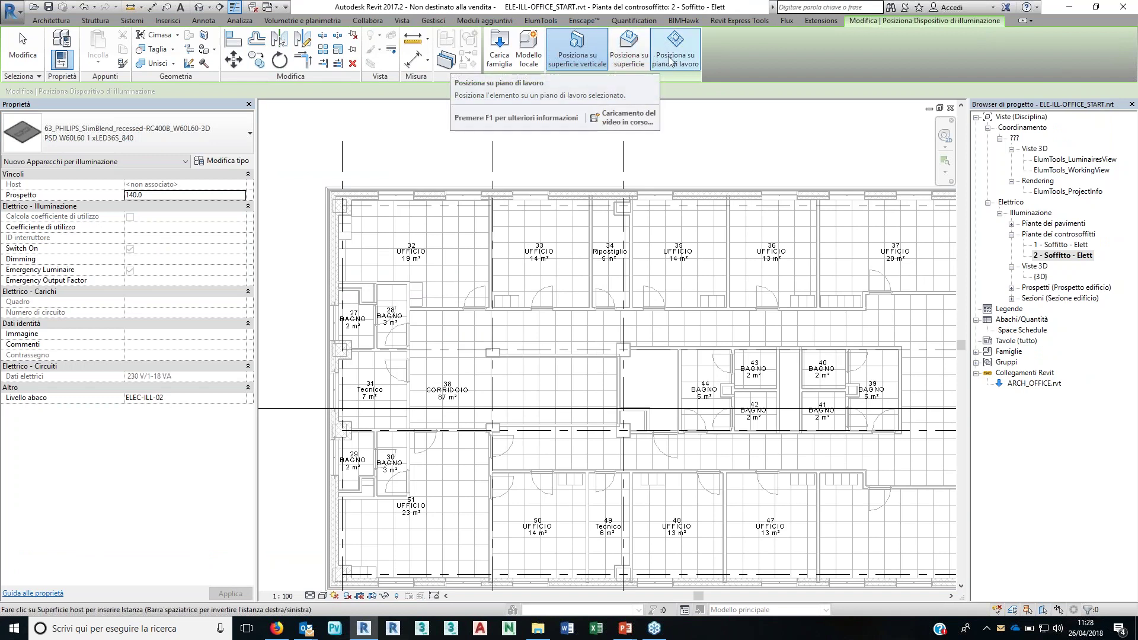
{"action": "left_click", "coordinate": [642, 62]}
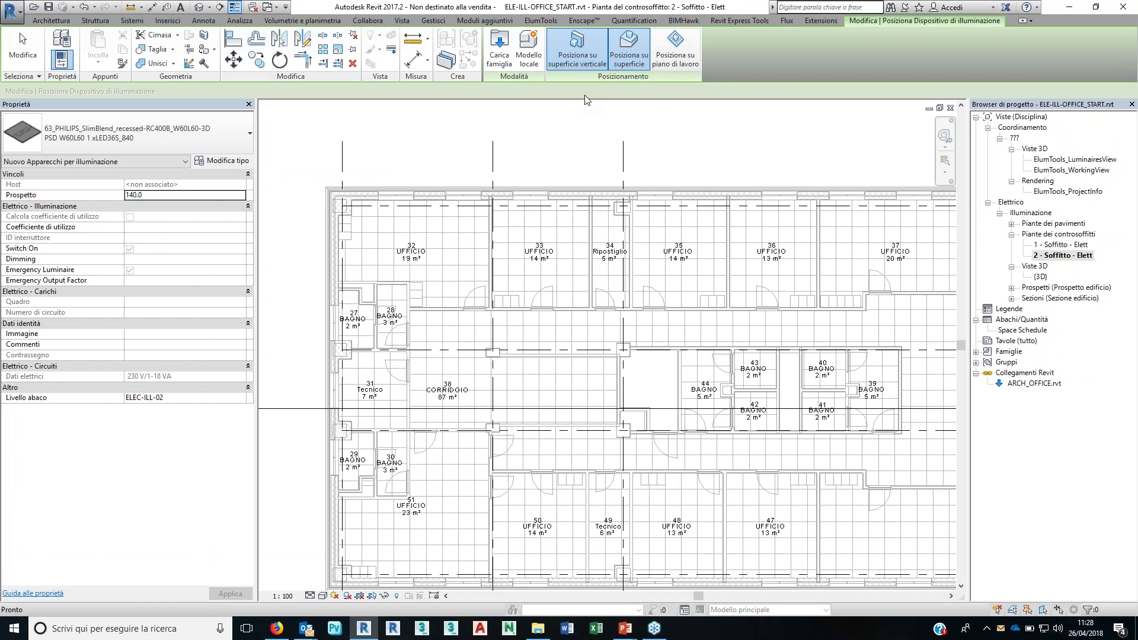
Step: Place a SlimBlend luminaire on the ceiling of office 32 UFFICIO, then exit placement
{"action": "scroll", "coordinate": [356, 213], "scroll_direction": "up", "scroll_amount": 5}
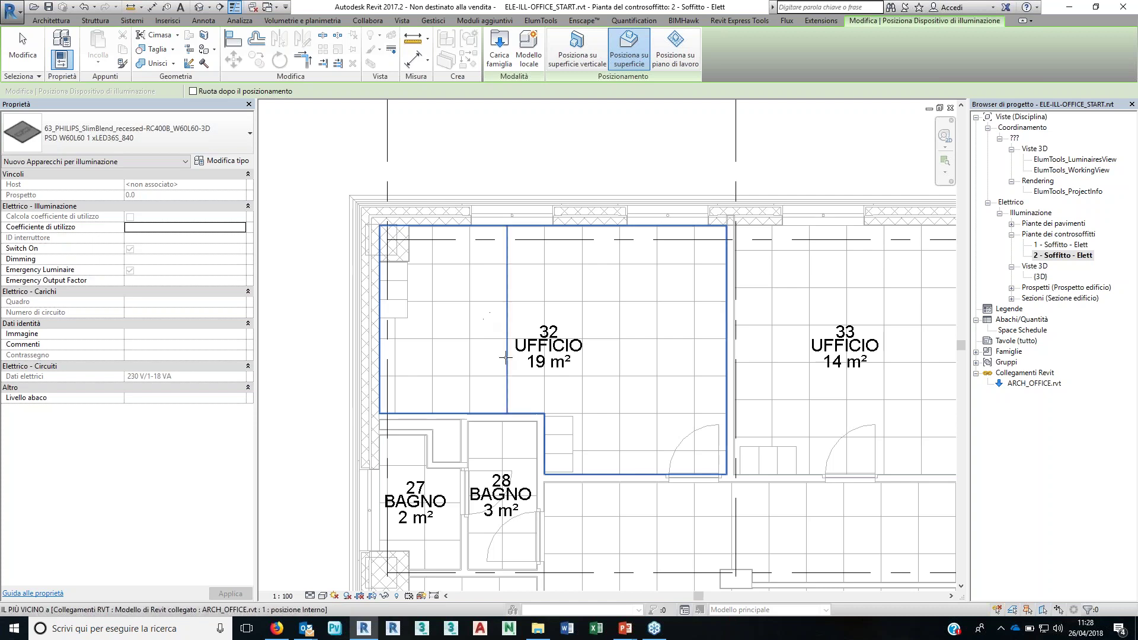
{"action": "left_click", "coordinate": [491, 320]}
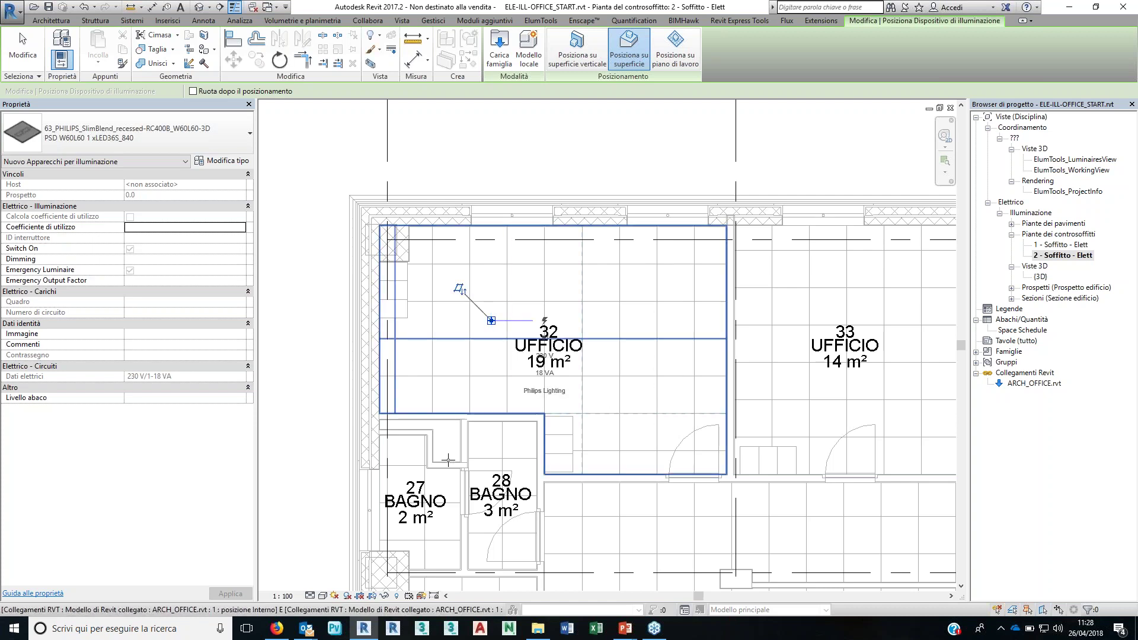
{"action": "key", "text": "ctrl+z"}
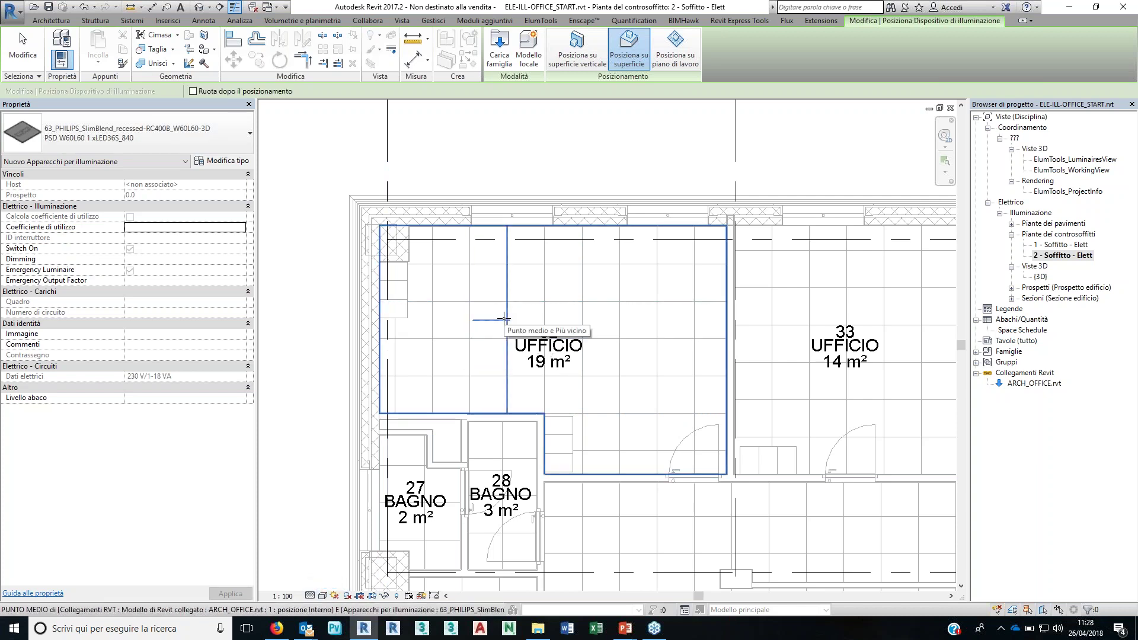
{"action": "key", "text": "Escape"}
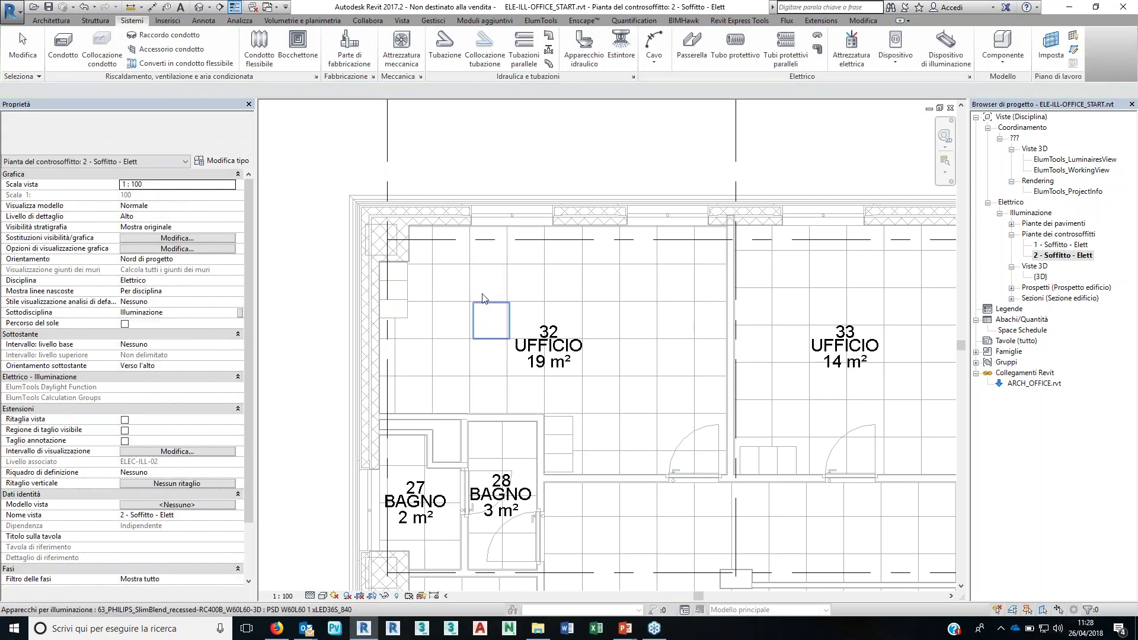
Step: Select the luminaire in office 32 and open its family with Modifica famiglia
{"action": "left_click", "coordinate": [483, 298]}
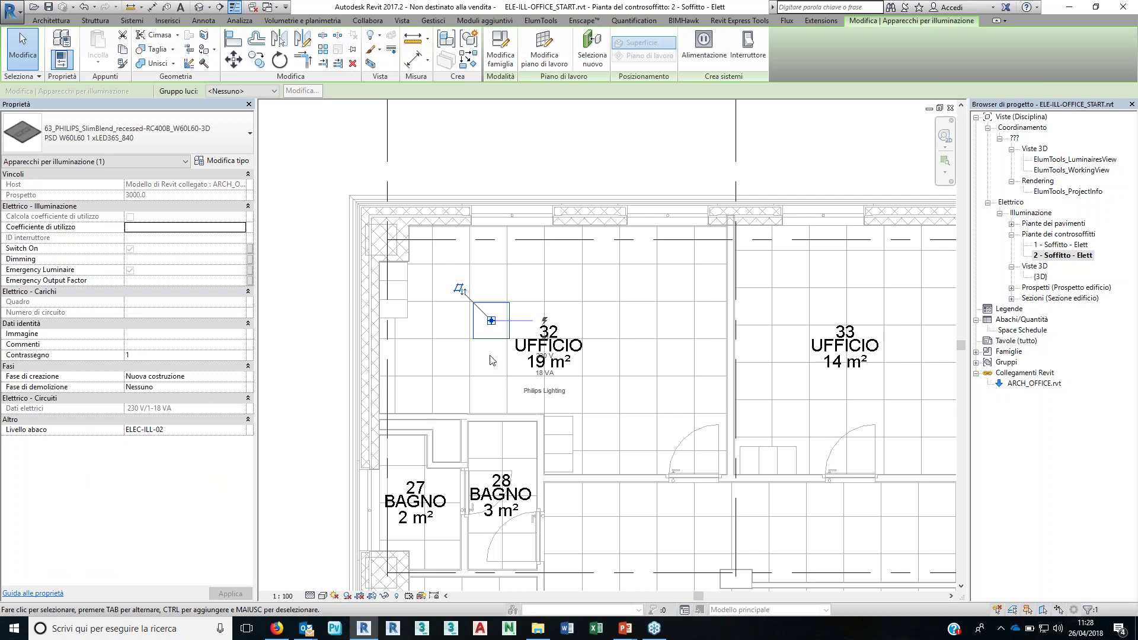
{"action": "left_click", "coordinate": [502, 48]}
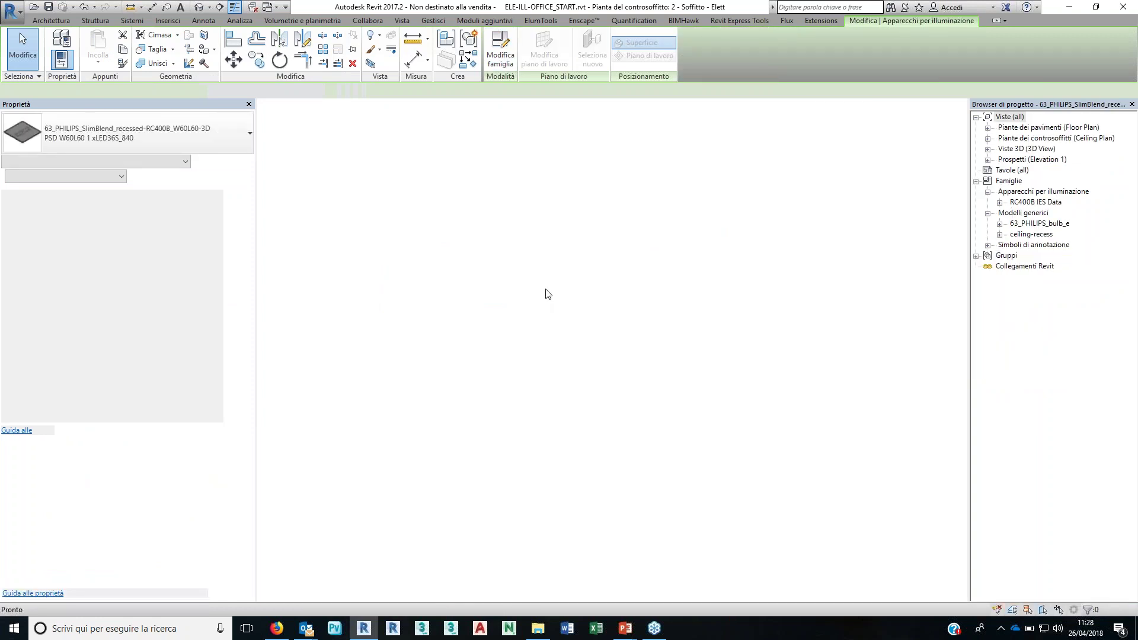
{"action": "mouse_move", "coordinate": [817, 356]}
{"action": "middle_mouse_down", "text": "shift"}
{"action": "mouse_move", "coordinate": [821, 454]}
{"action": "mouse_move", "coordinate": [832, 322]}
{"action": "middle_mouse_up", "text": "shift"}
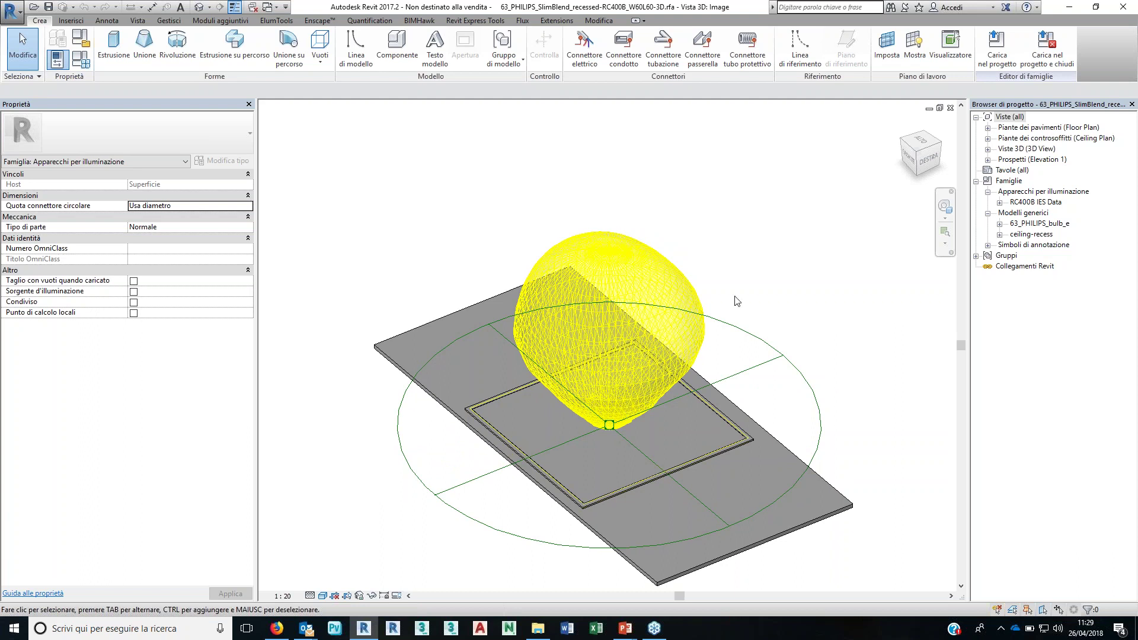
{"action": "left_click", "coordinate": [668, 274]}
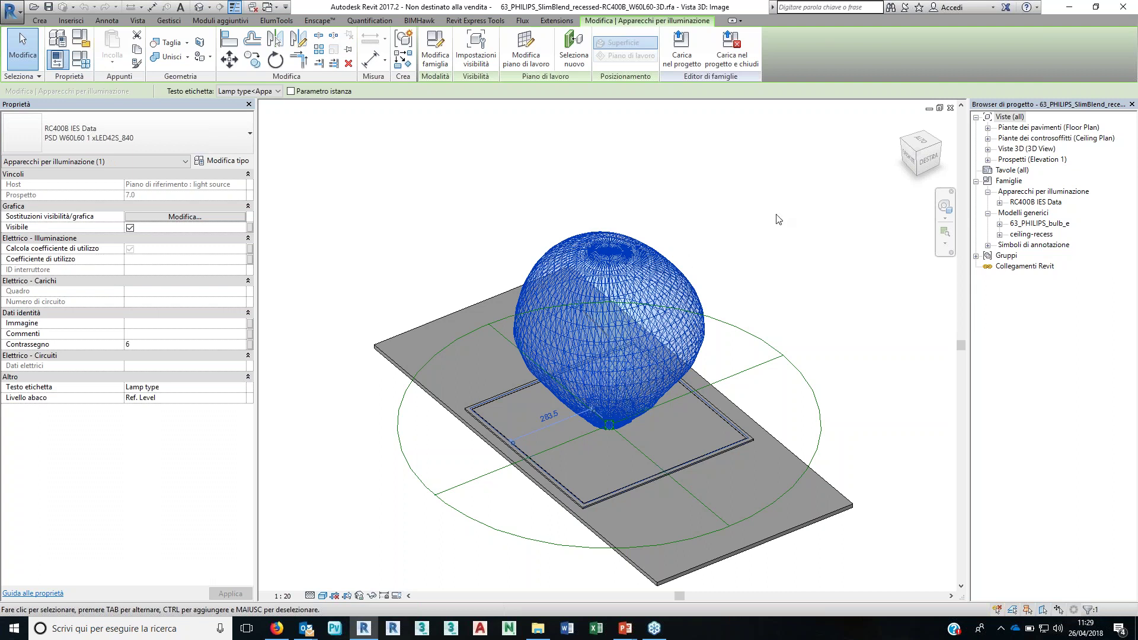
{"action": "left_click", "coordinate": [833, 168]}
{"action": "left_click", "coordinate": [652, 261]}
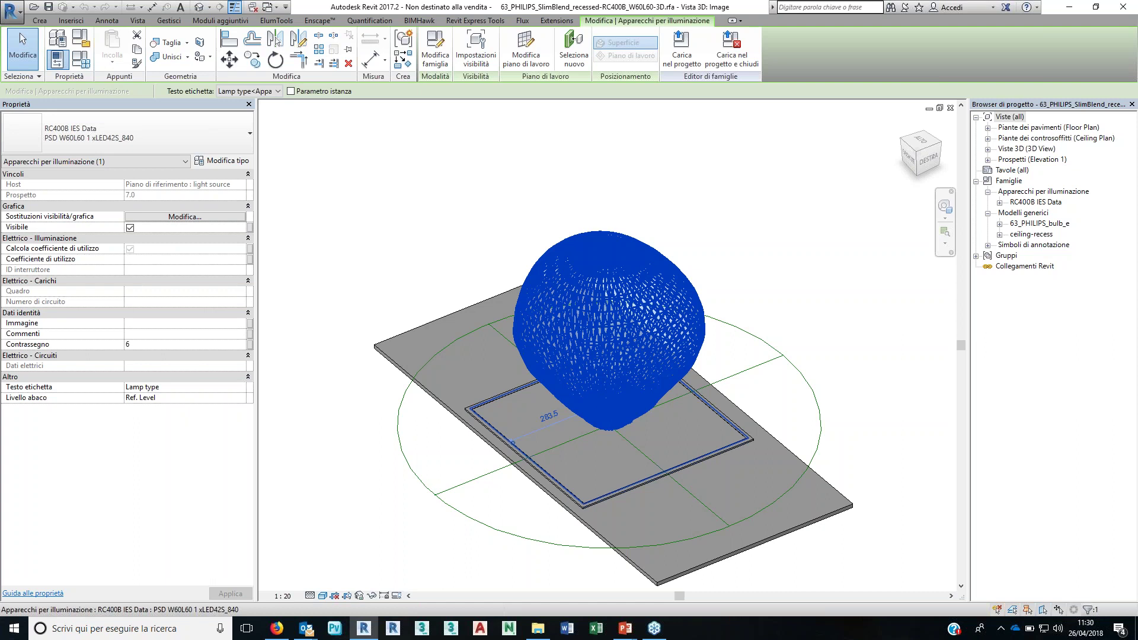
{"action": "left_click", "coordinate": [721, 235]}
{"action": "left_click", "coordinate": [682, 285]}
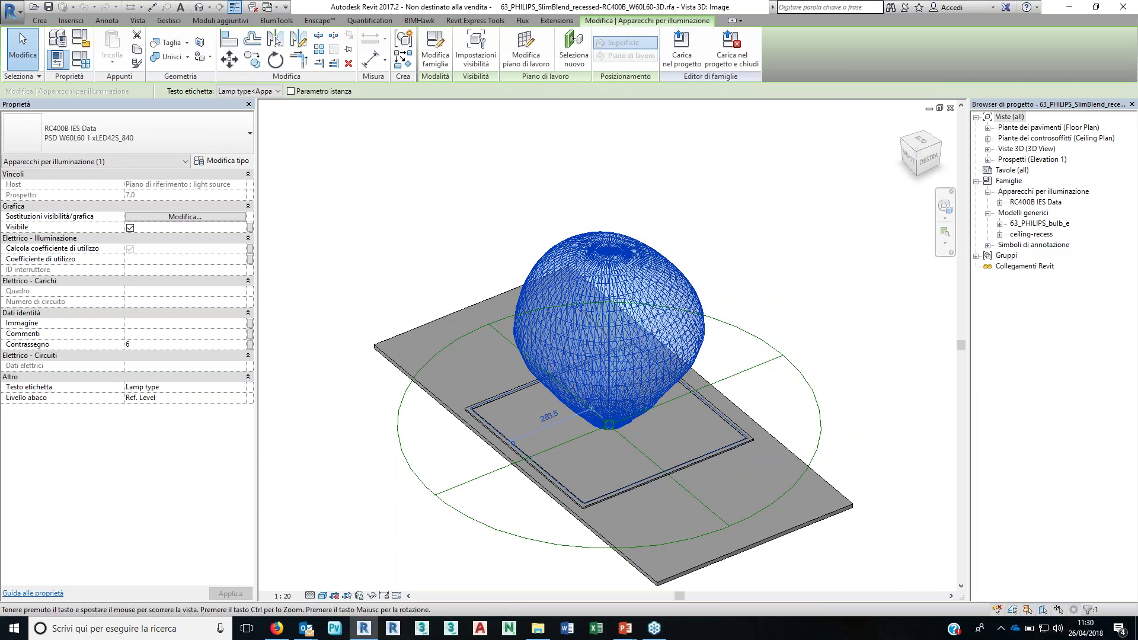
{"action": "middle_click_drag", "start_coordinate": [835, 305], "coordinate": [859, 272]}
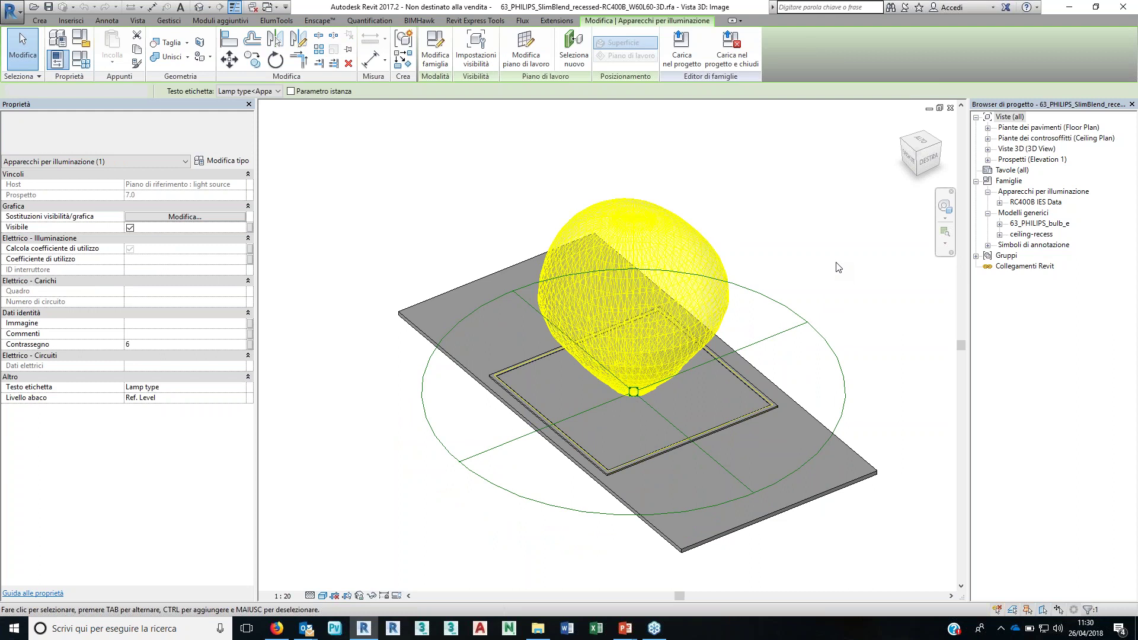
{"action": "left_click", "coordinate": [838, 268]}
{"action": "middle_click_drag", "start_coordinate": [839, 267], "coordinate": [810, 397], "text": "shift"}
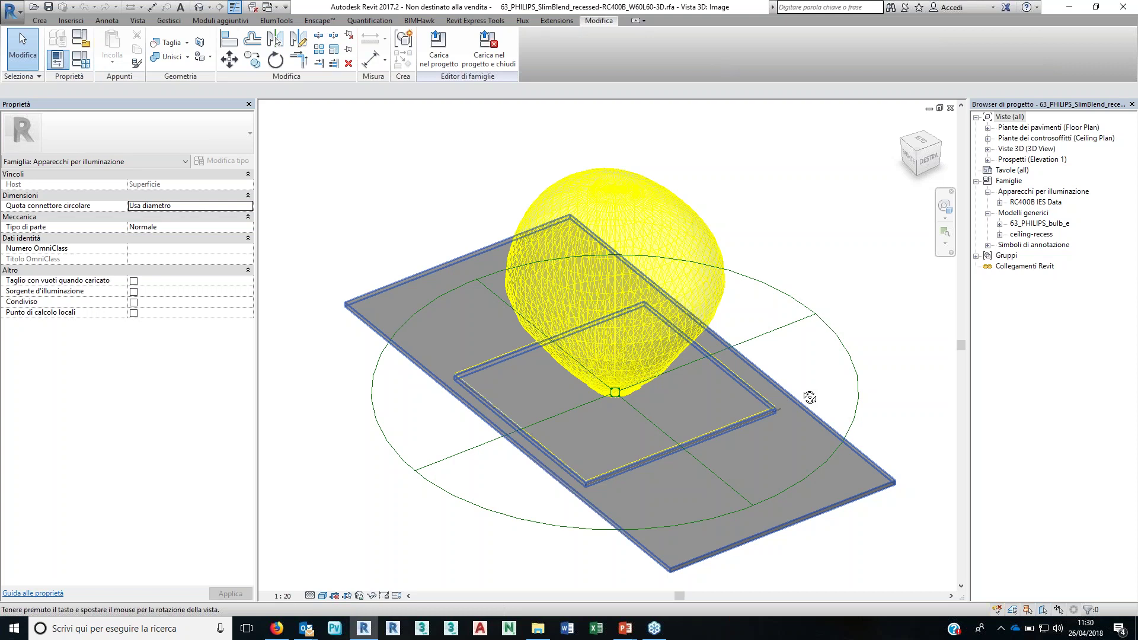
{"action": "middle_click_drag", "start_coordinate": [810, 397], "coordinate": [770, 356], "text": "shift"}
{"action": "left_click", "coordinate": [712, 308]}
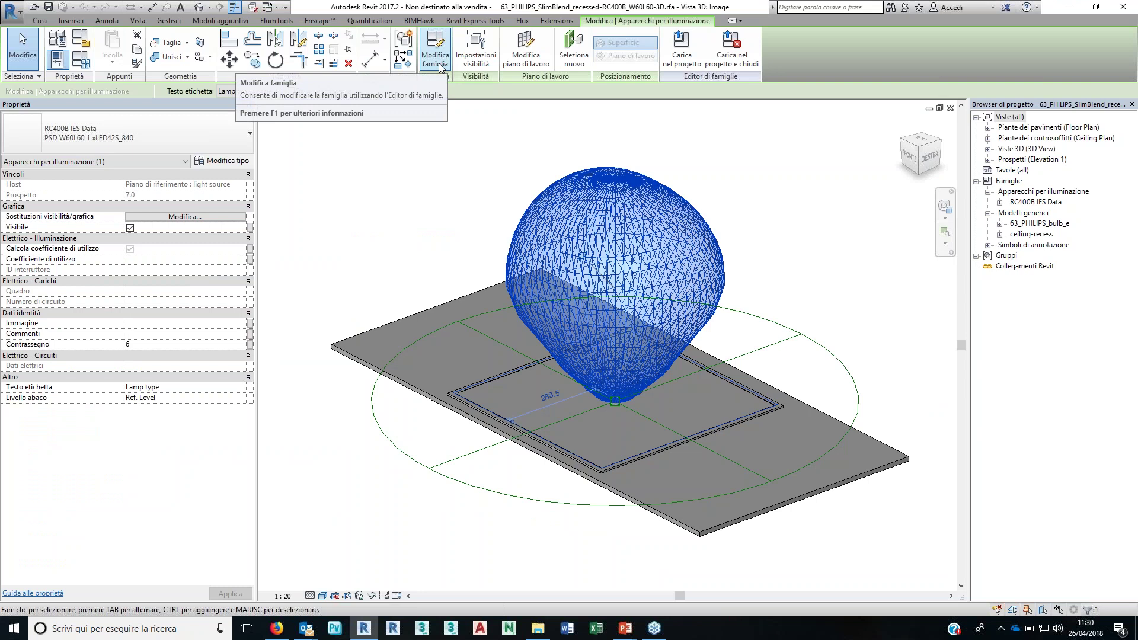
Step: Edit the nested RC400B IES Data.rfa family, orbit to view under the slab, and select its light source
{"action": "left_click", "coordinate": [440, 67]}
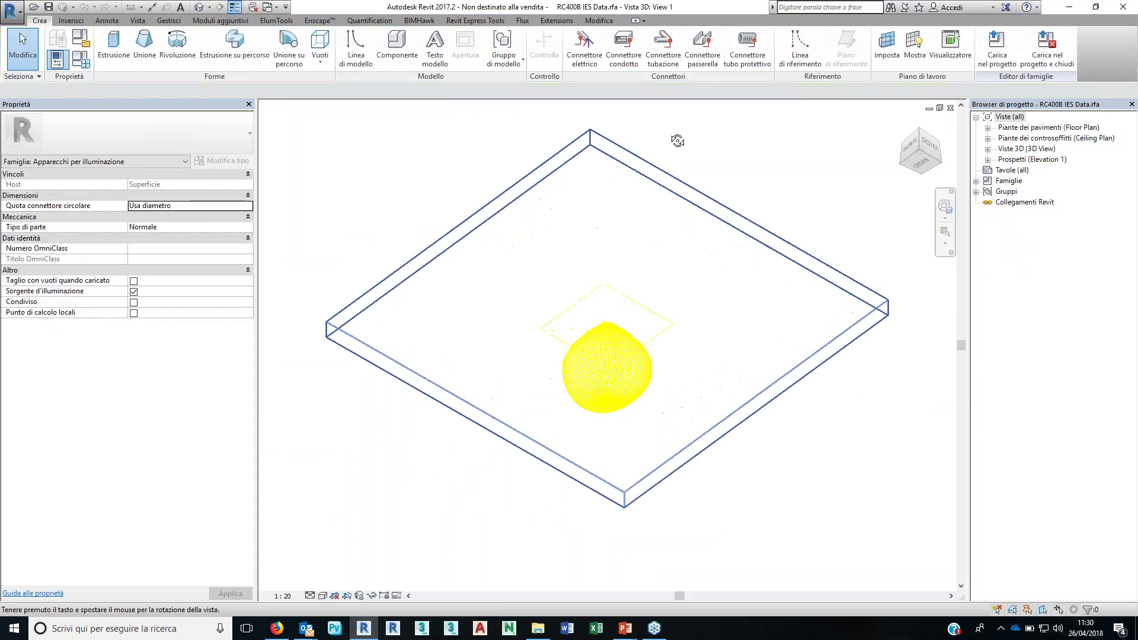
{"action": "middle_click_drag", "start_coordinate": [677, 141], "coordinate": [677, 296], "text": "shift"}
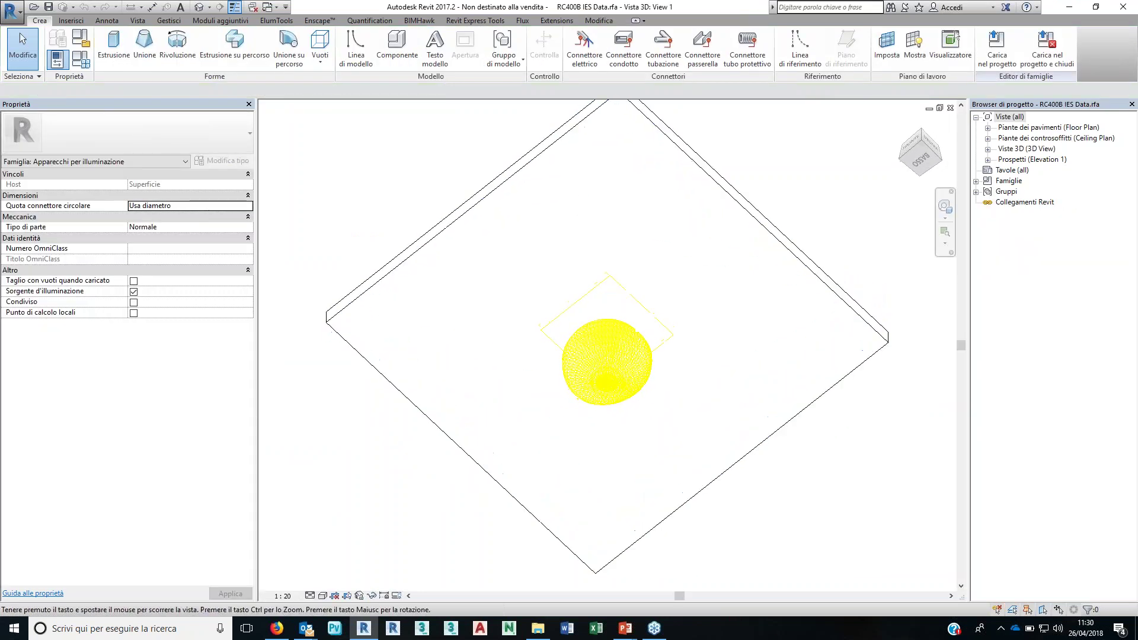
{"action": "mouse_move", "coordinate": [614, 356]}
{"action": "middle_mouse_down", "text": "shift"}
{"action": "mouse_move", "coordinate": [614, 506]}
{"action": "mouse_move", "coordinate": [625, 452]}
{"action": "mouse_move", "coordinate": [686, 451]}
{"action": "middle_mouse_up", "text": "shift"}
{"action": "scroll", "coordinate": [627, 452], "scroll_direction": "up", "scroll_amount": 2}
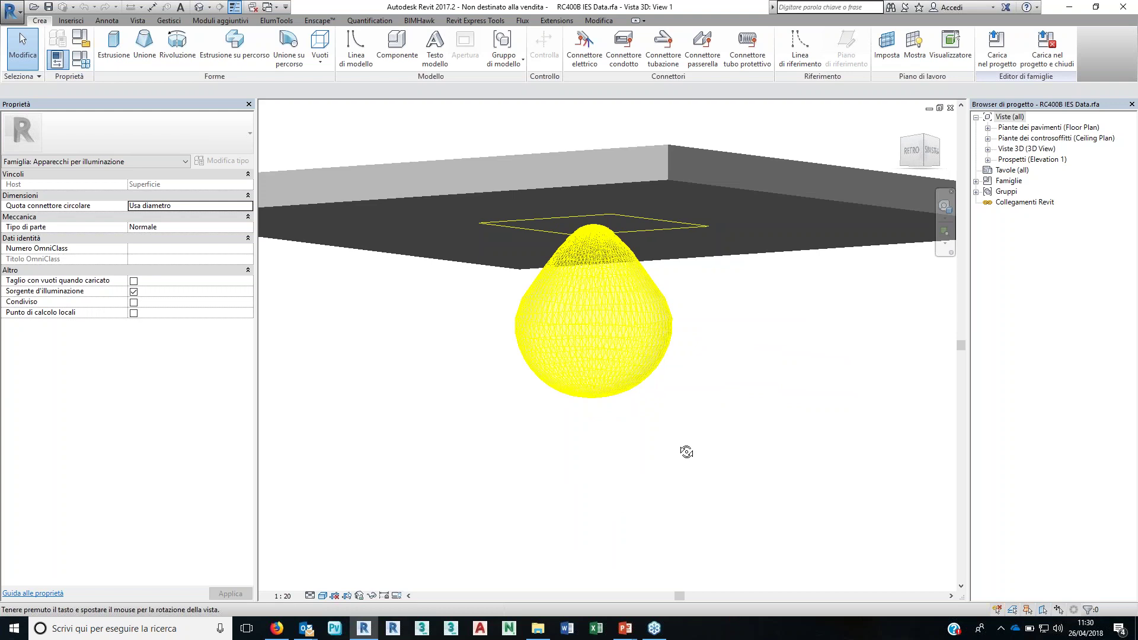
{"action": "left_click", "coordinate": [593, 320]}
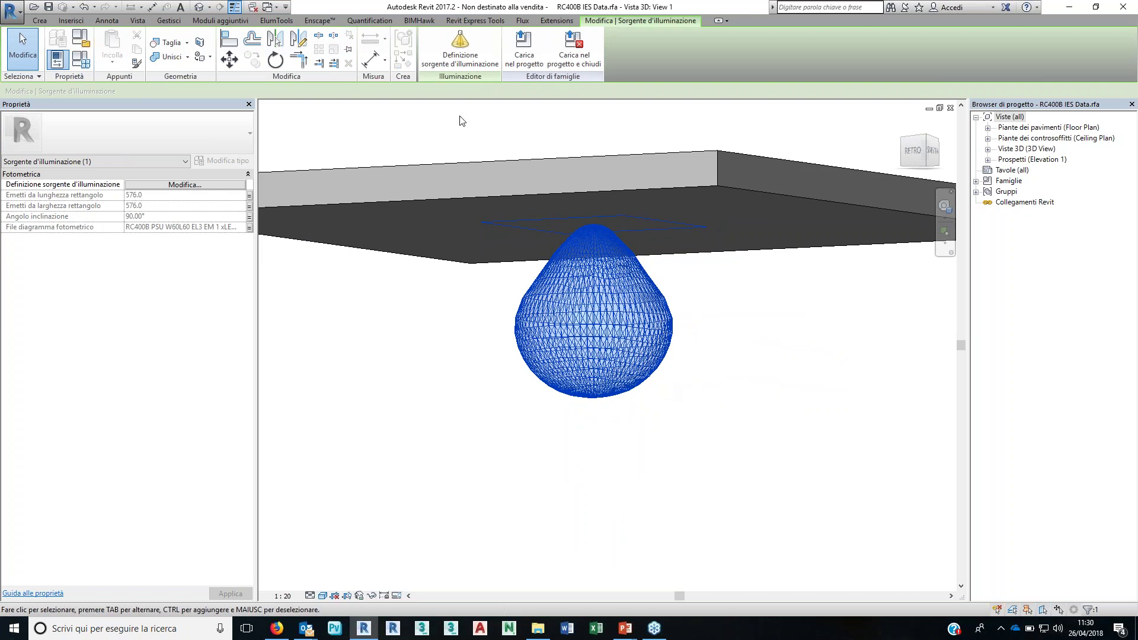
{"action": "left_click", "coordinate": [466, 53]}
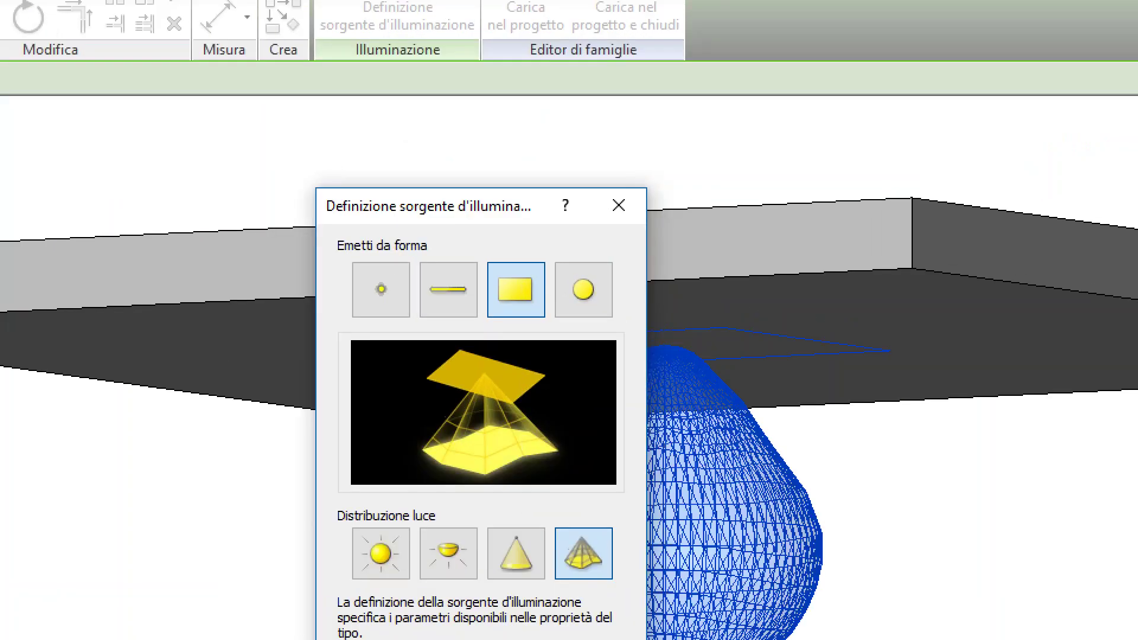
{"action": "left_click_drag", "start_coordinate": [537, 150], "coordinate": [572, 240]}
{"action": "mouse_move", "coordinate": [626, 161]}
{"action": "left_mouse_down"}
{"action": "mouse_move", "coordinate": [539, 202]}
{"action": "mouse_move", "coordinate": [640, 196]}
{"action": "mouse_move", "coordinate": [628, 181]}
{"action": "left_mouse_up"}
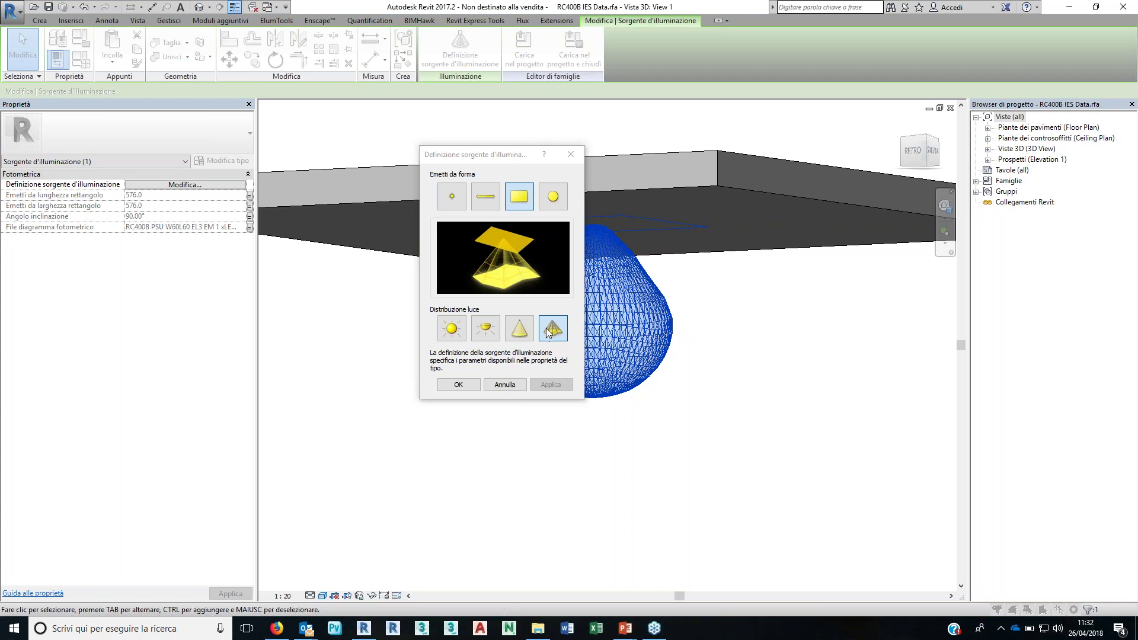
{"action": "mouse_move", "coordinate": [527, 157]}
{"action": "left_mouse_down"}
{"action": "mouse_move", "coordinate": [495, 174]}
{"action": "mouse_move", "coordinate": [434, 176]}
{"action": "mouse_move", "coordinate": [426, 188]}
{"action": "left_mouse_up"}
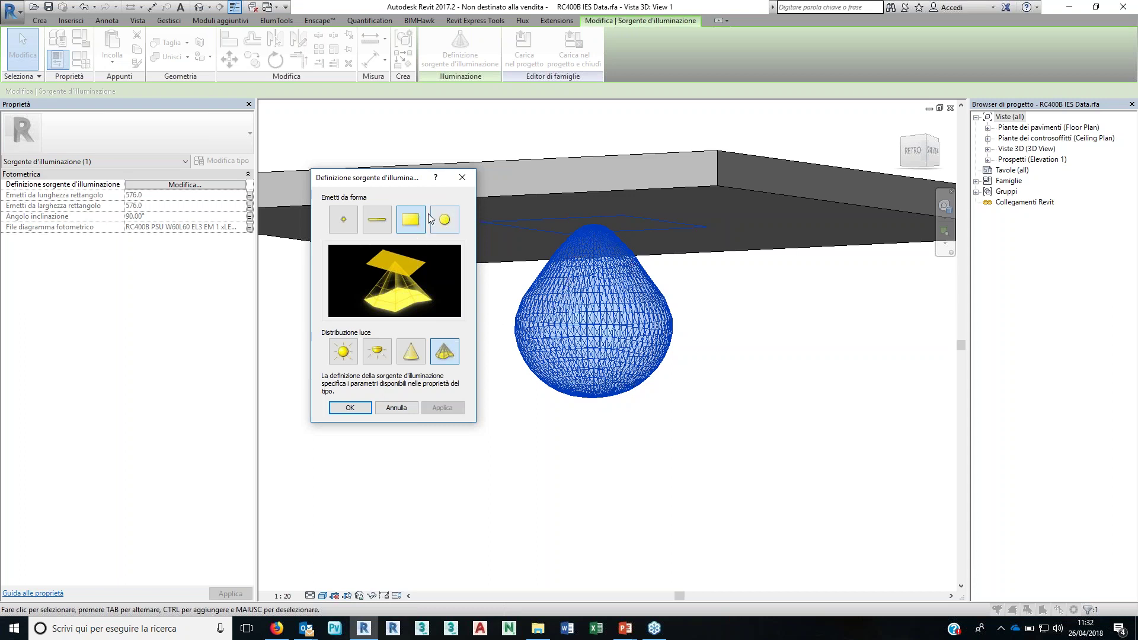
{"action": "left_click_drag", "start_coordinate": [412, 185], "coordinate": [417, 185]}
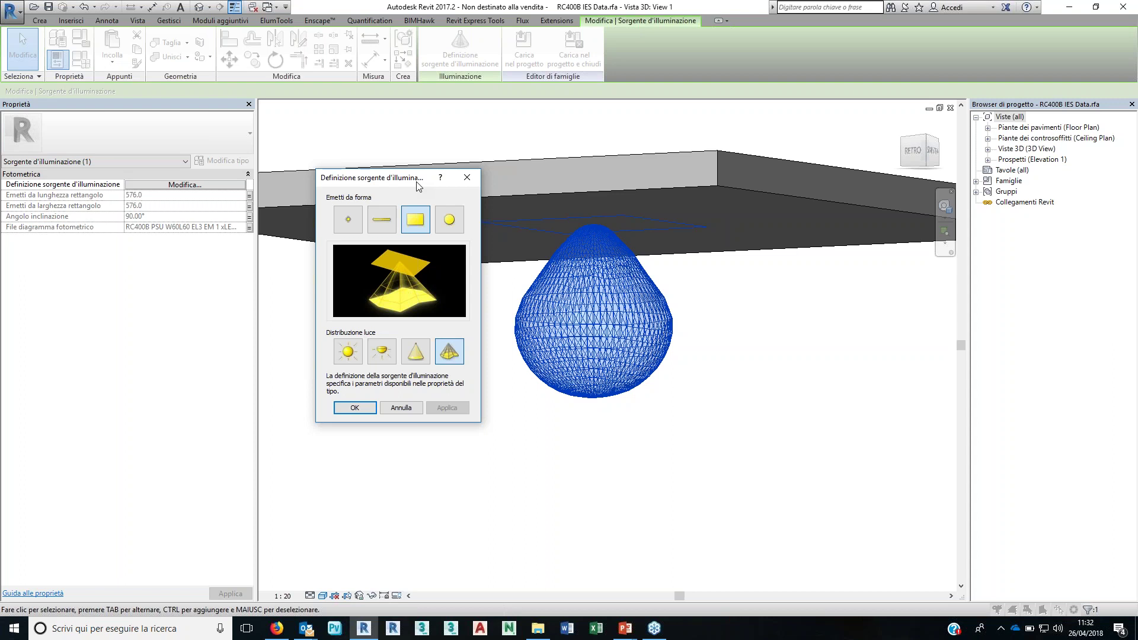
{"action": "left_click", "coordinate": [349, 413]}
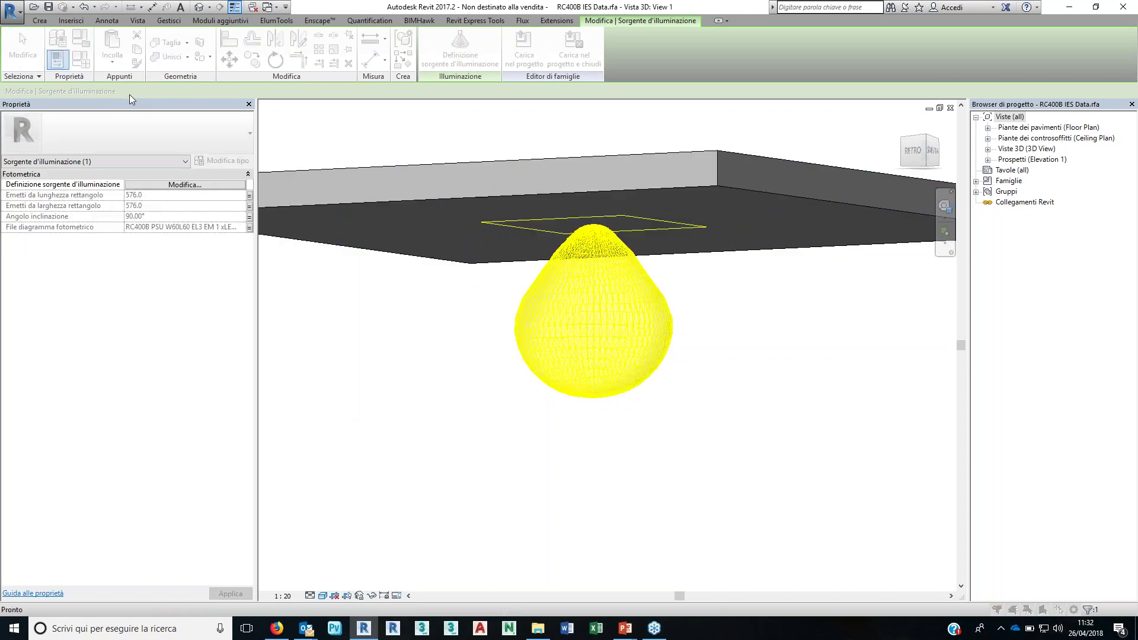
Step: Open the Family Types dialog with FT for type PSU W60L60 EL3 EM 1 xLED42S_840 and move it aside
{"action": "key", "text": "f"}
{"action": "key", "text": "t"}
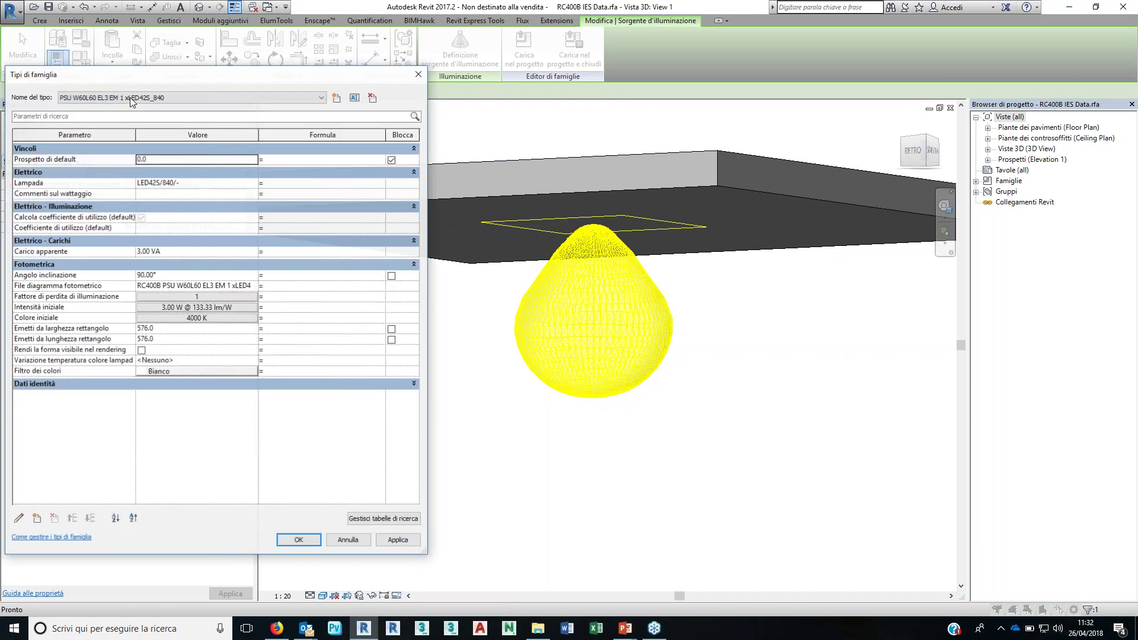
{"action": "mouse_move", "coordinate": [327, 79]}
{"action": "left_mouse_down"}
{"action": "mouse_move", "coordinate": [416, 58]}
{"action": "mouse_move", "coordinate": [415, 39]}
{"action": "left_mouse_up"}
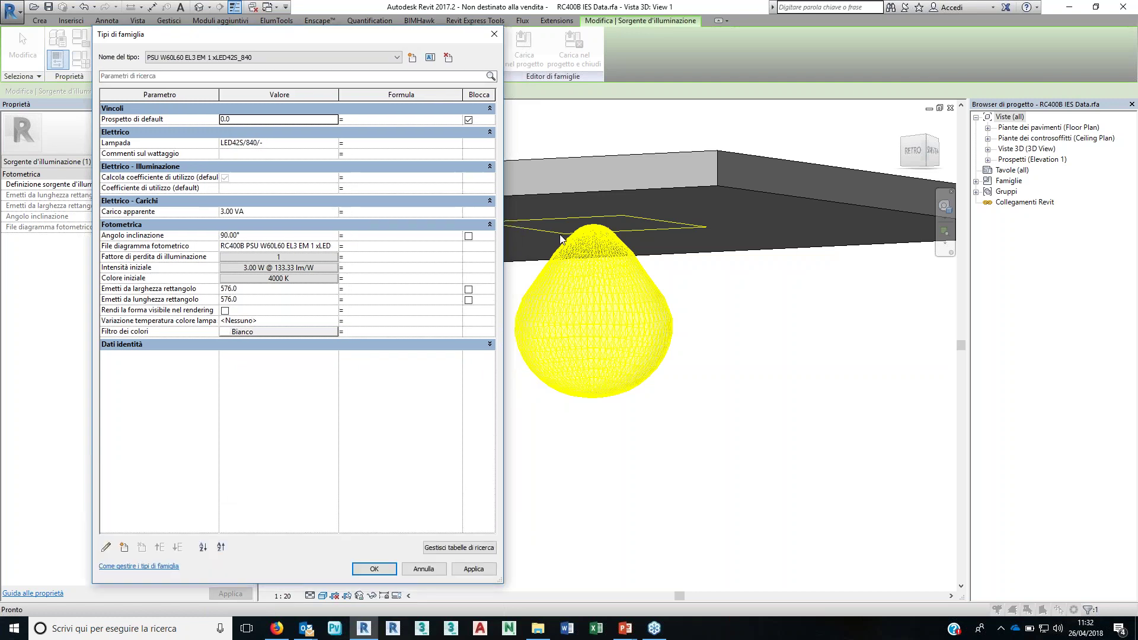
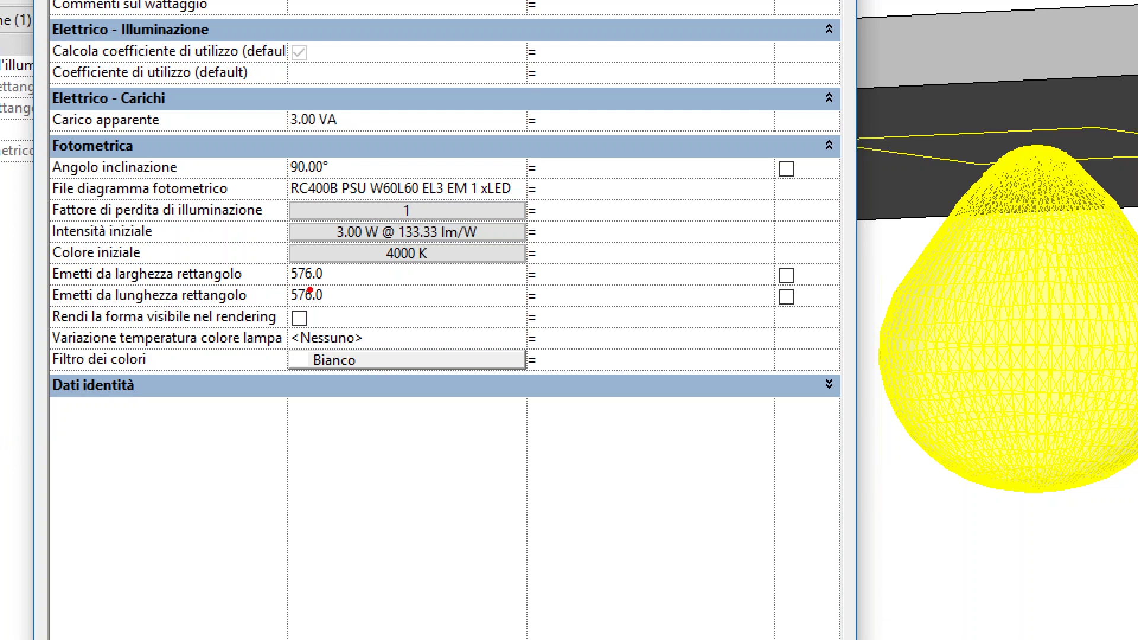
Step: Review the 576.0 x 576.0 rectangular emission settings, then close the light-source type dialog
{"action": "mouse_move", "coordinate": [252, 246]}
{"action": "left_mouse_down"}
{"action": "mouse_move", "coordinate": [572, 191]}
{"action": "mouse_move", "coordinate": [320, 126]}
{"action": "mouse_move", "coordinate": [244, 226]}
{"action": "mouse_move", "coordinate": [252, 268]}
{"action": "left_mouse_up"}
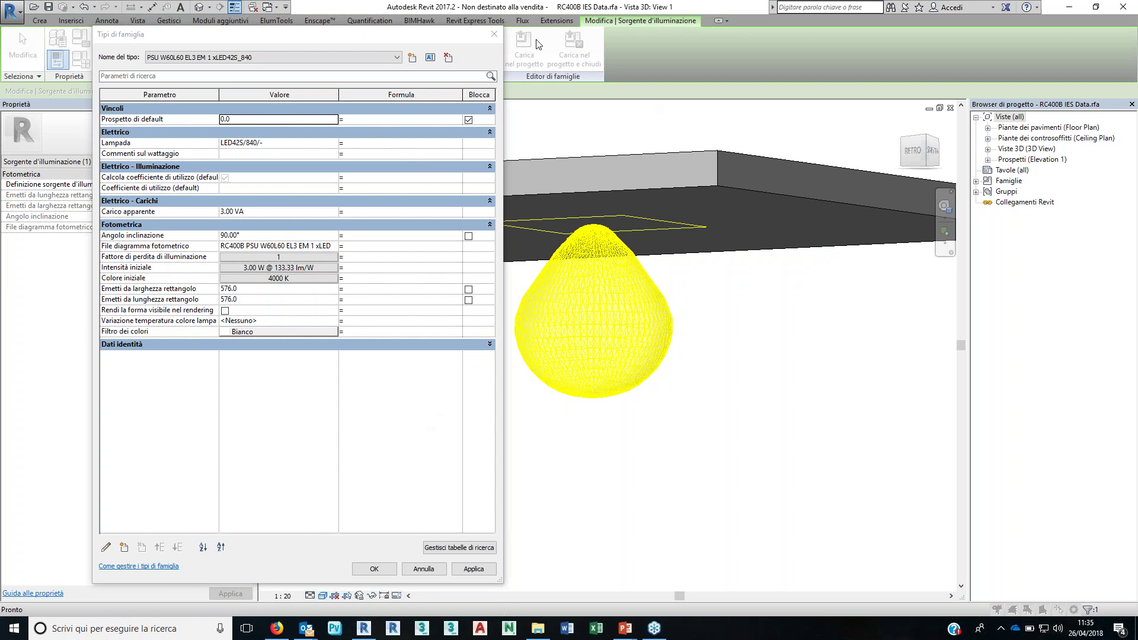
{"action": "left_click", "coordinate": [494, 35]}
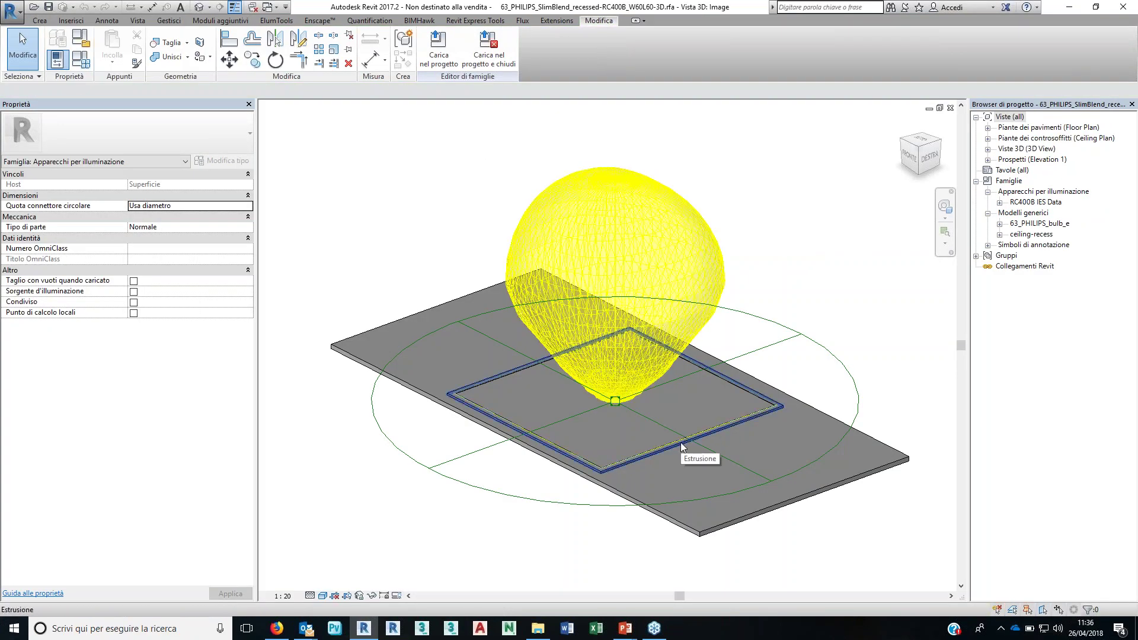
Step: Make the extrusion visible in Pianta/Pianta del controsoffitto views and load the SlimBlend family into the project
{"action": "left_click", "coordinate": [446, 505]}
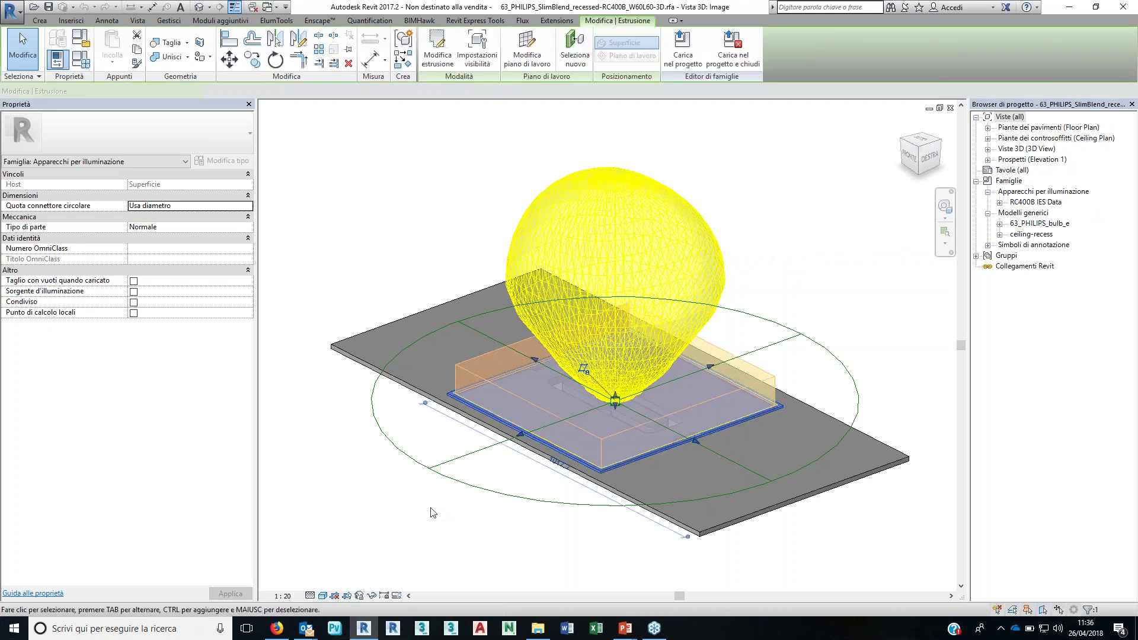
{"action": "left_click", "coordinate": [476, 52]}
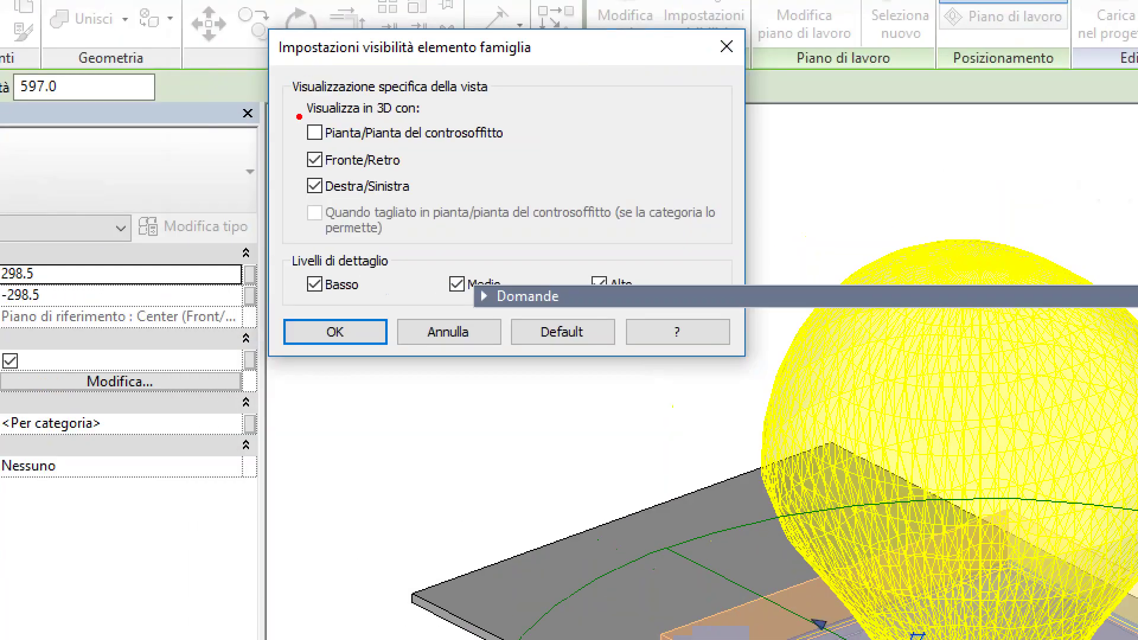
{"action": "mouse_move", "coordinate": [295, 118]}
{"action": "left_mouse_down"}
{"action": "mouse_move", "coordinate": [346, 143]}
{"action": "mouse_move", "coordinate": [516, 148]}
{"action": "left_mouse_up"}
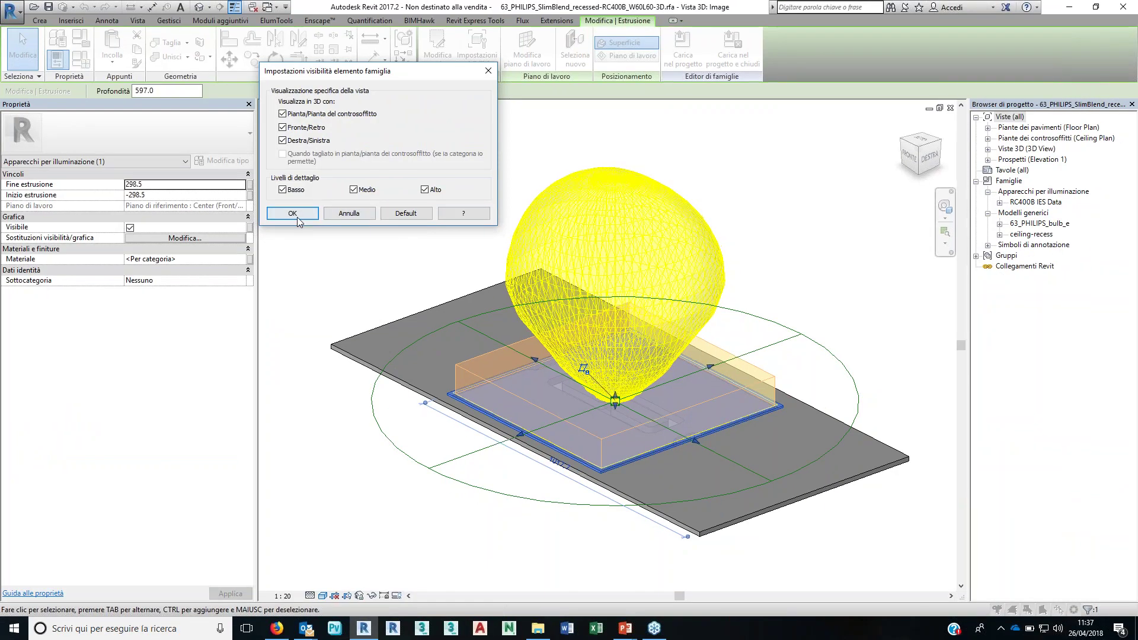
{"action": "left_click", "coordinate": [293, 213]}
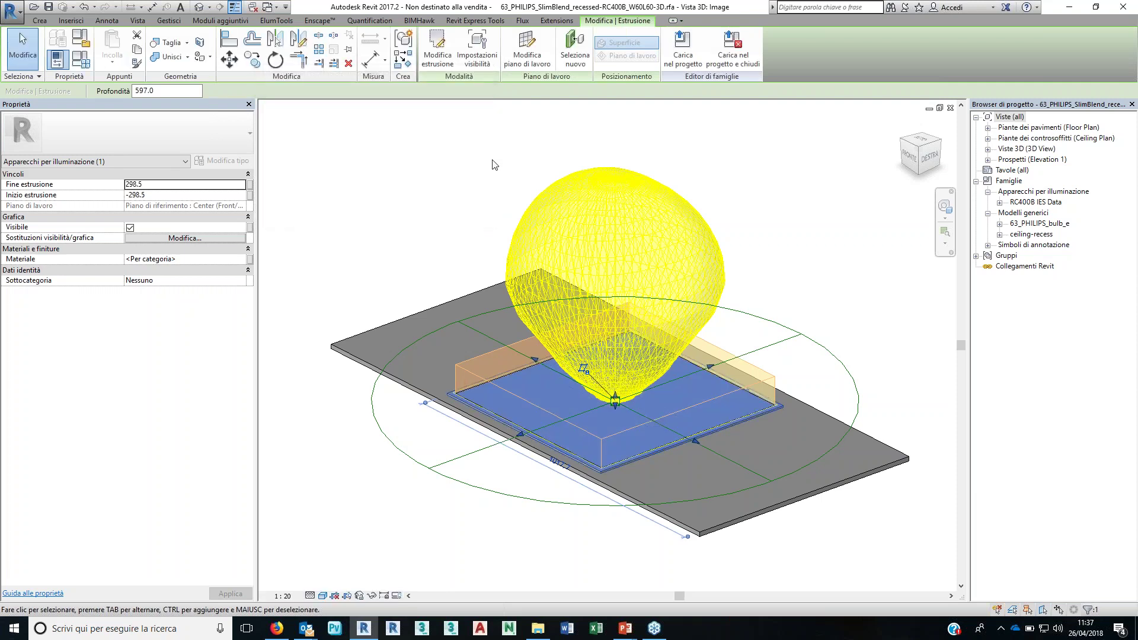
{"action": "left_click", "coordinate": [439, 51]}
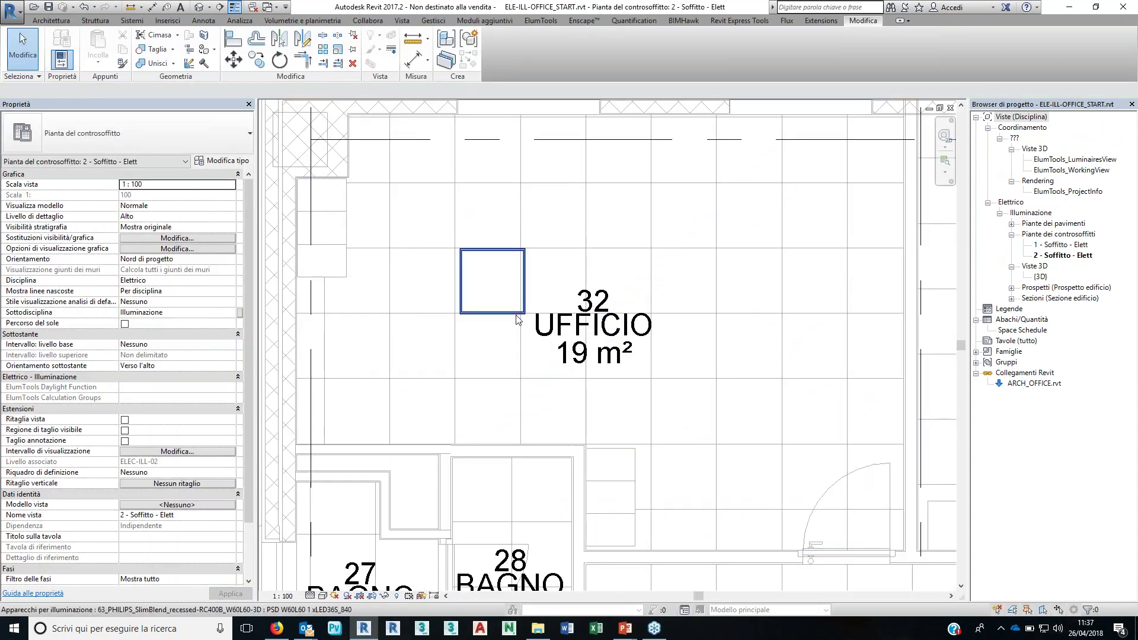
Step: Place the SlimBlend luminaire in office 32's ceiling and review its type properties unchanged
{"action": "left_click", "coordinate": [517, 320]}
{"action": "key", "text": "Escape"}
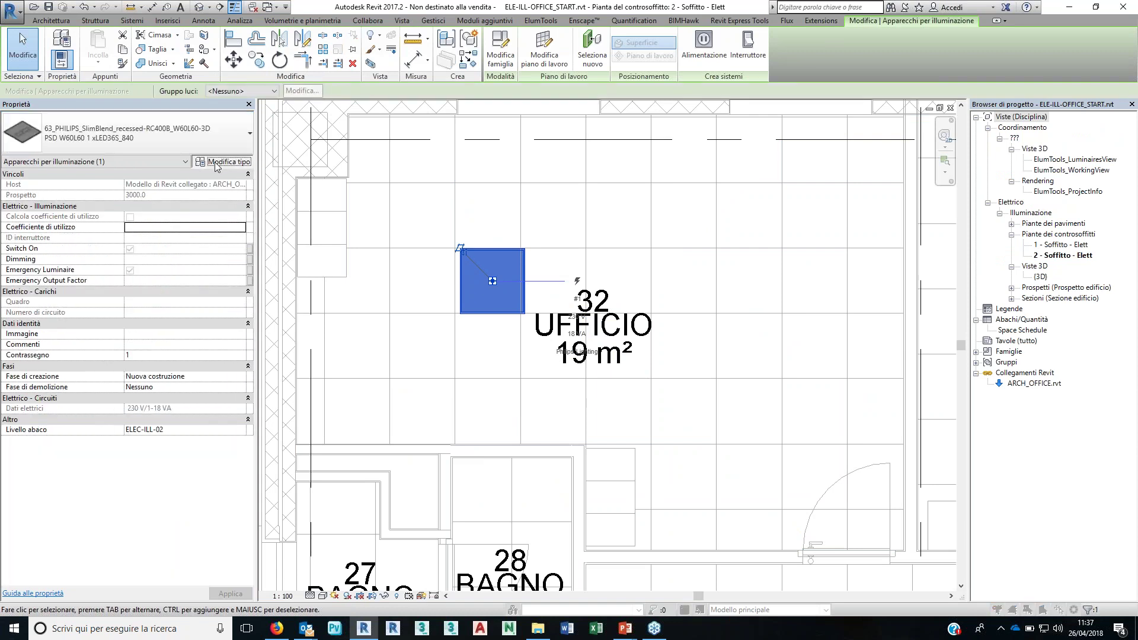
{"action": "left_click", "coordinate": [217, 163]}
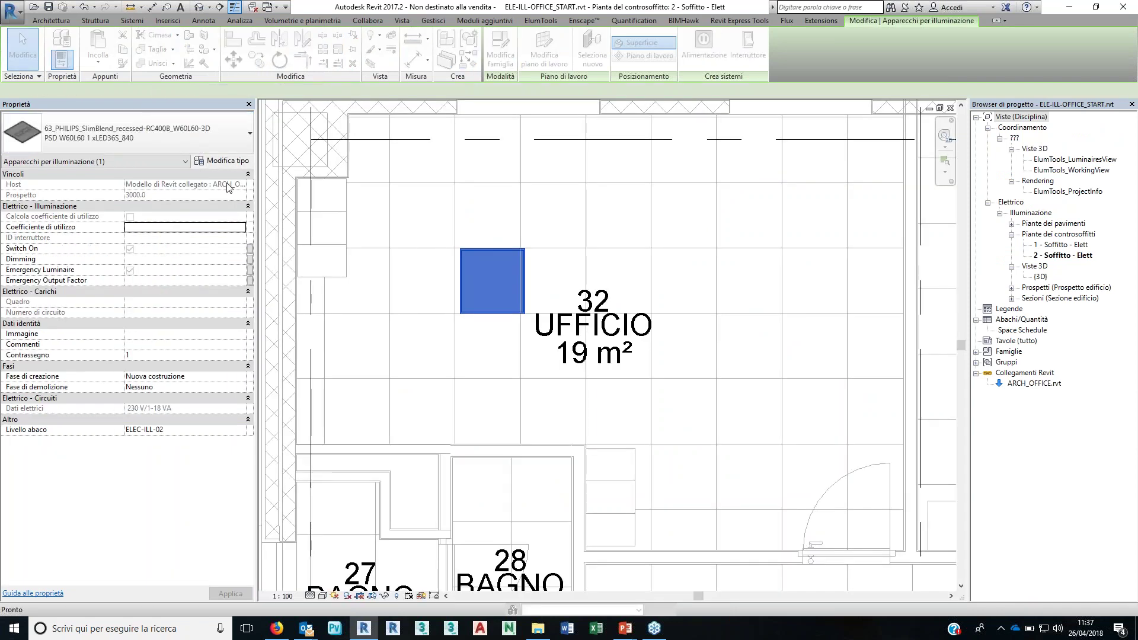
{"action": "left_click", "coordinate": [225, 161]}
{"action": "key", "text": "Escape"}
{"action": "left_click", "coordinate": [437, 310]}
Step: Align the luminaire to office 32's ceiling grid line, then switch to the {3D} view
{"action": "key", "text": "a"}
{"action": "key", "text": "l"}
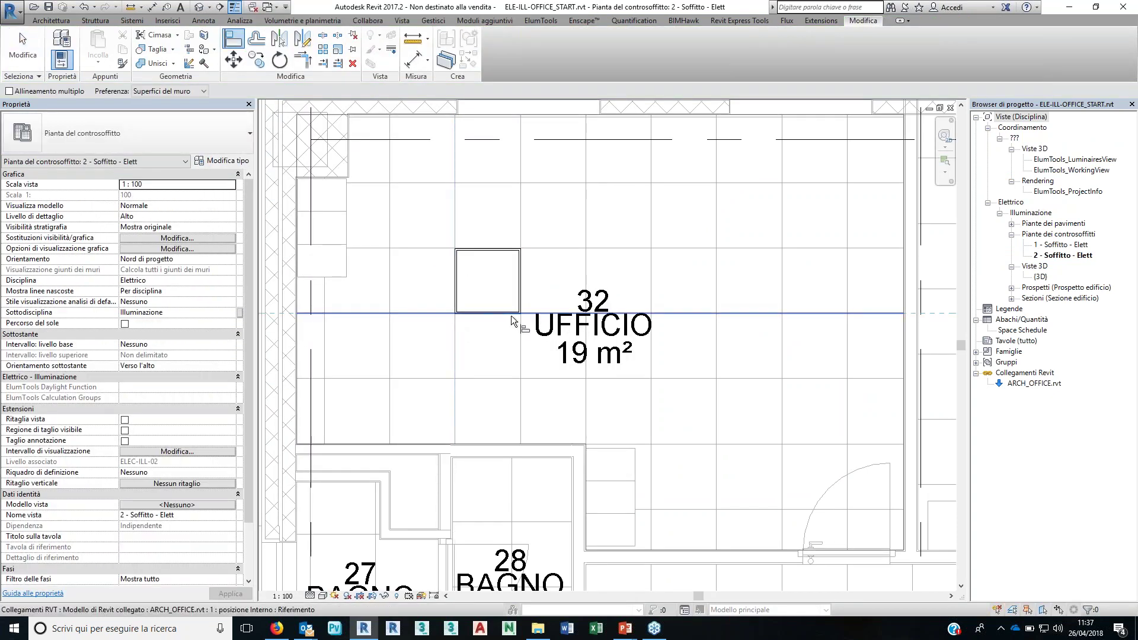
{"action": "left_click", "coordinate": [513, 320]}
{"action": "scroll", "coordinate": [519, 317], "scroll_direction": "up", "scroll_amount": 2}
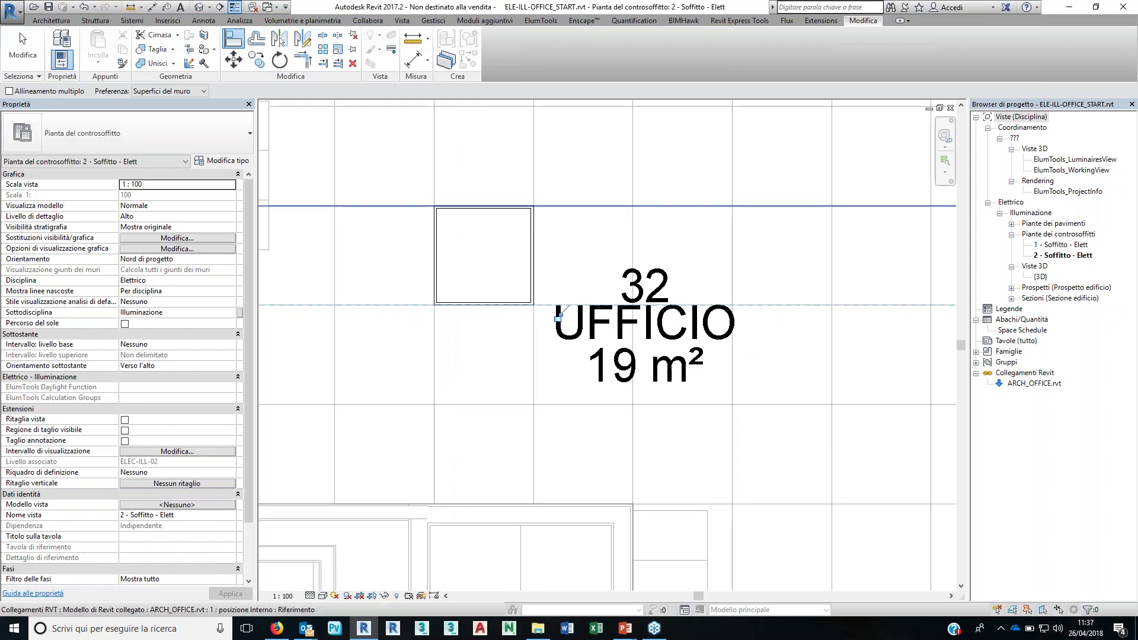
{"action": "middle_click_drag", "start_coordinate": [563, 255], "coordinate": [564, 261]}
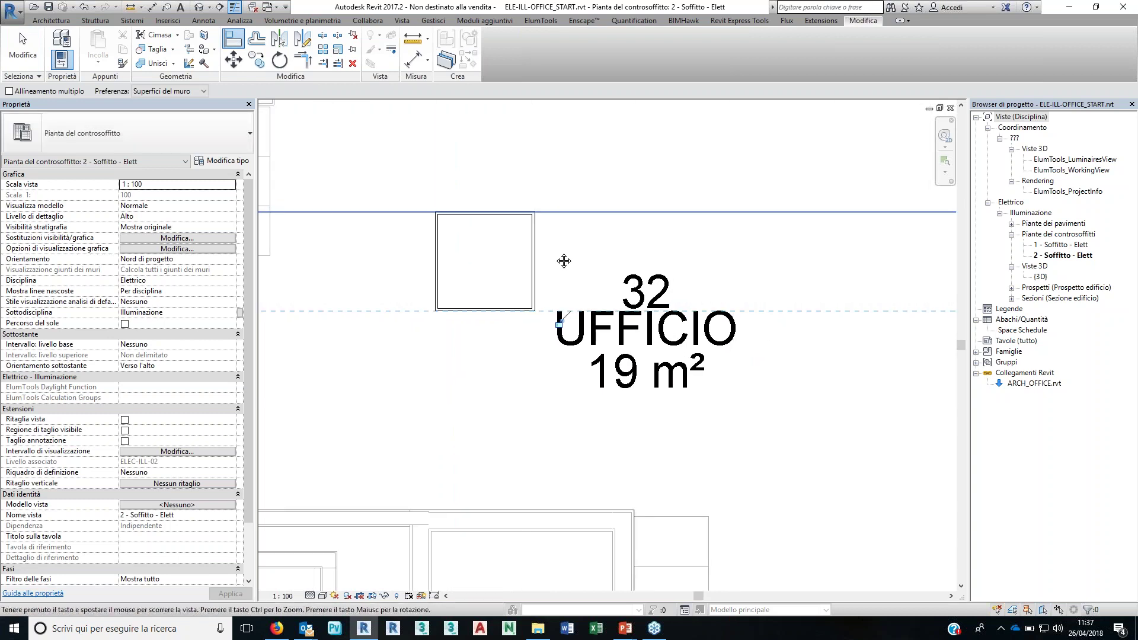
{"action": "key", "text": "Escape"}
{"action": "key", "text": "Escape"}
{"action": "scroll", "coordinate": [426, 340], "scroll_direction": "down", "scroll_amount": 2}
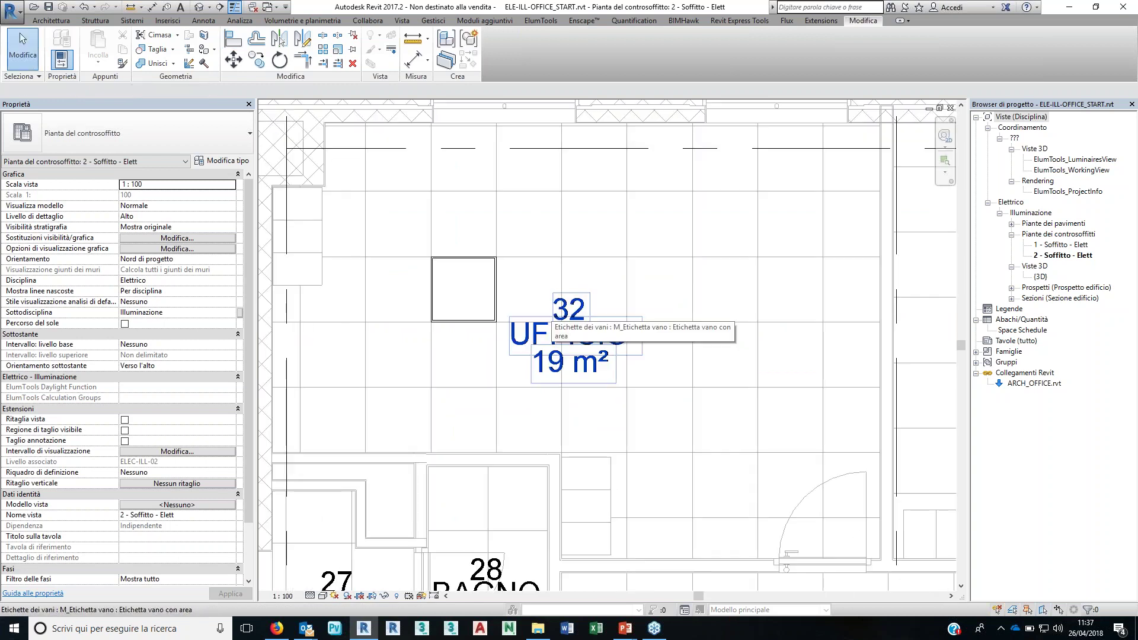
{"action": "left_click", "coordinate": [206, 10]}
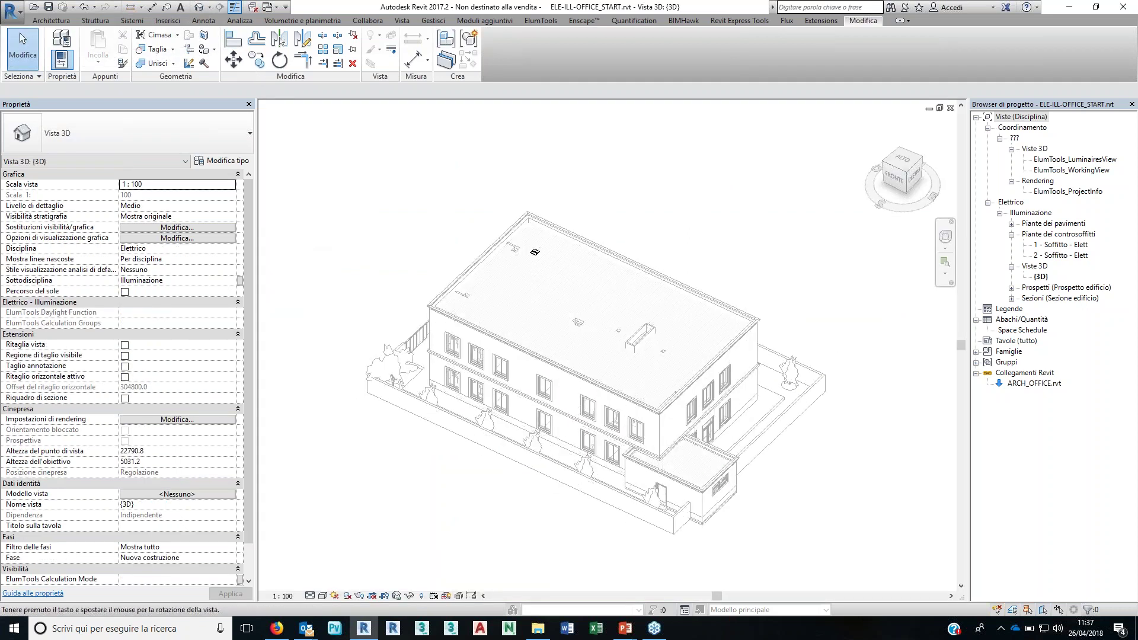
Step: Orbit to the luminaire and turn on ElumTools Toggle Light Source Visibility to show its yellow light source
{"action": "middle_click_drag", "start_coordinate": [534, 332], "coordinate": [514, 464], "text": "shift"}
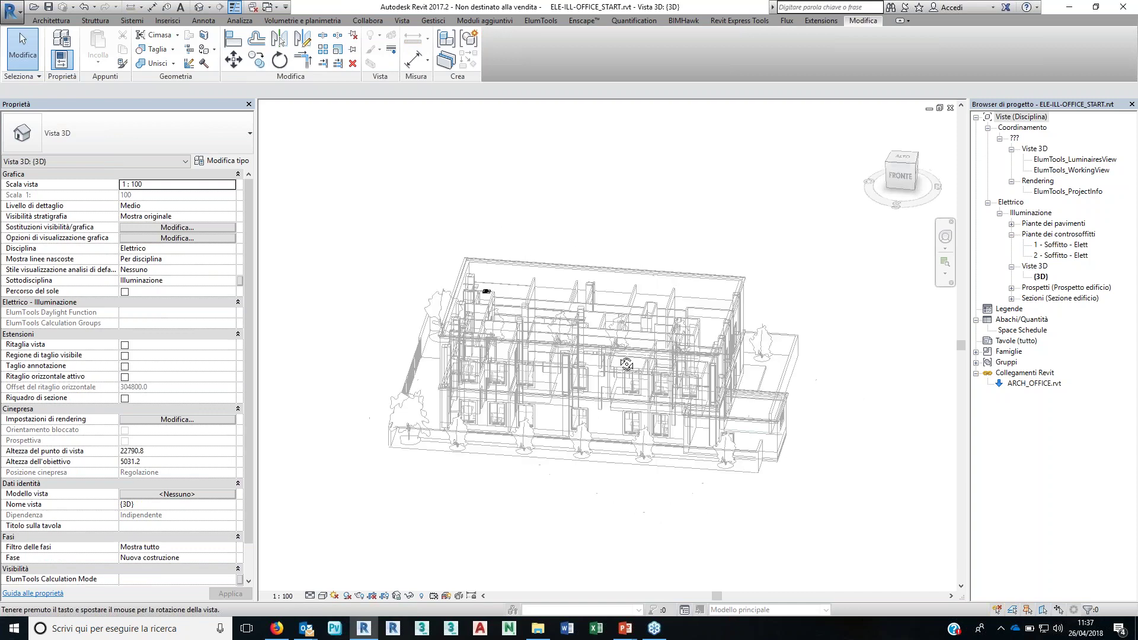
{"action": "scroll", "coordinate": [513, 464], "scroll_direction": "up", "scroll_amount": 5}
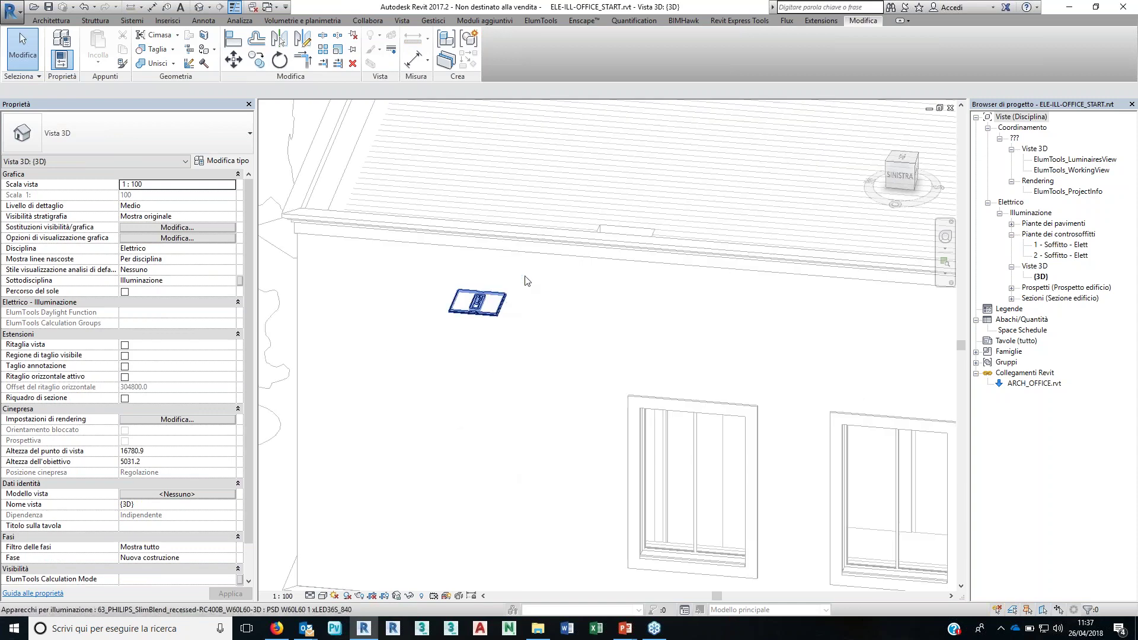
{"action": "left_click", "coordinate": [546, 21]}
{"action": "left_click", "coordinate": [611, 66]}
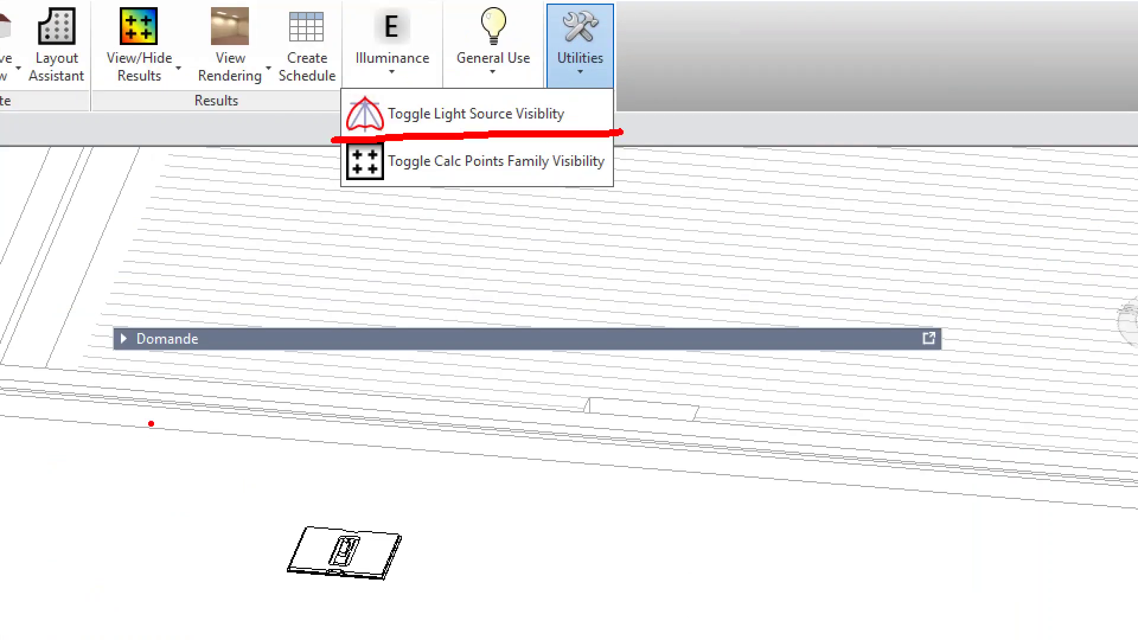
{"action": "left_click_drag", "start_coordinate": [332, 140], "coordinate": [621, 132]}
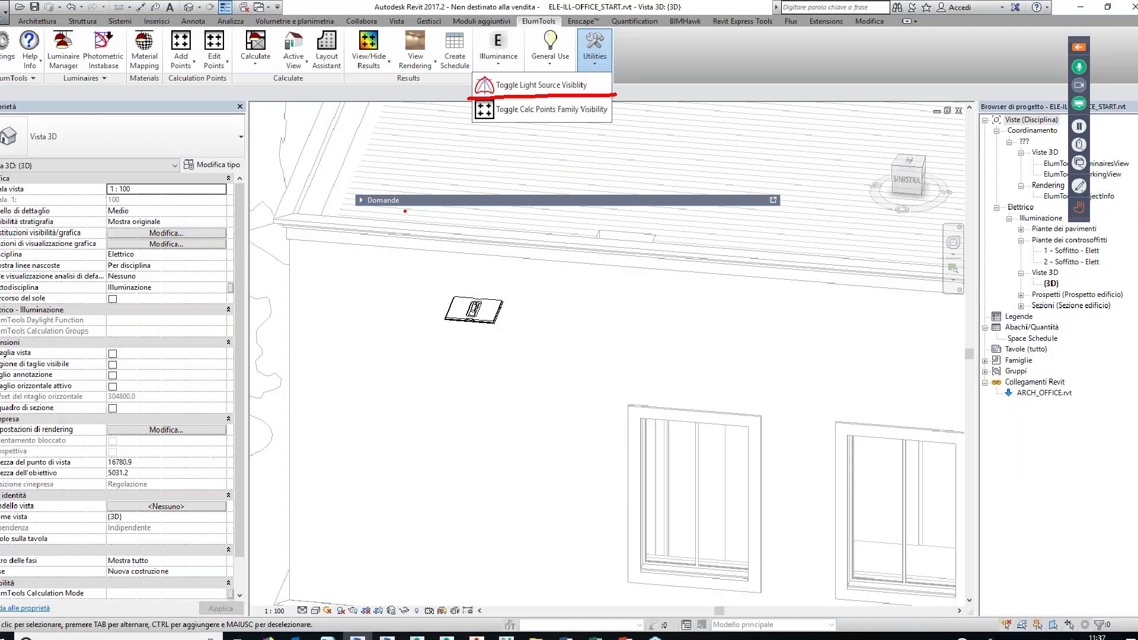
{"action": "left_click", "coordinate": [474, 113]}
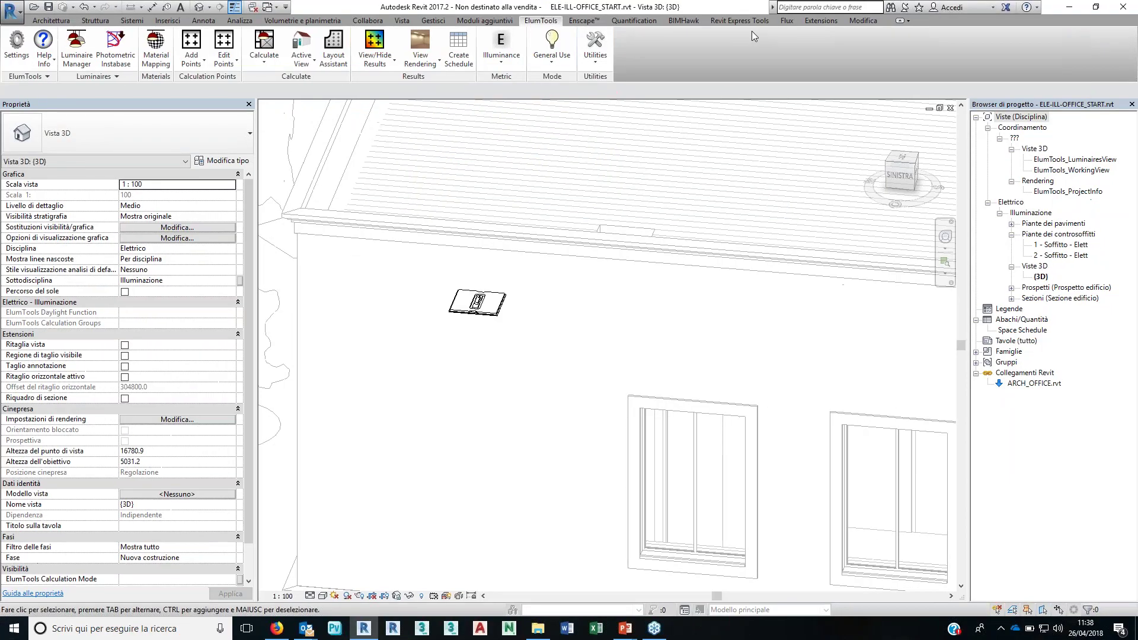
{"action": "mouse_move", "coordinate": [855, 327]}
{"action": "middle_mouse_down", "text": "shift"}
{"action": "mouse_move", "coordinate": [717, 344]}
{"action": "mouse_move", "coordinate": [741, 326]}
{"action": "middle_mouse_up", "text": "shift"}
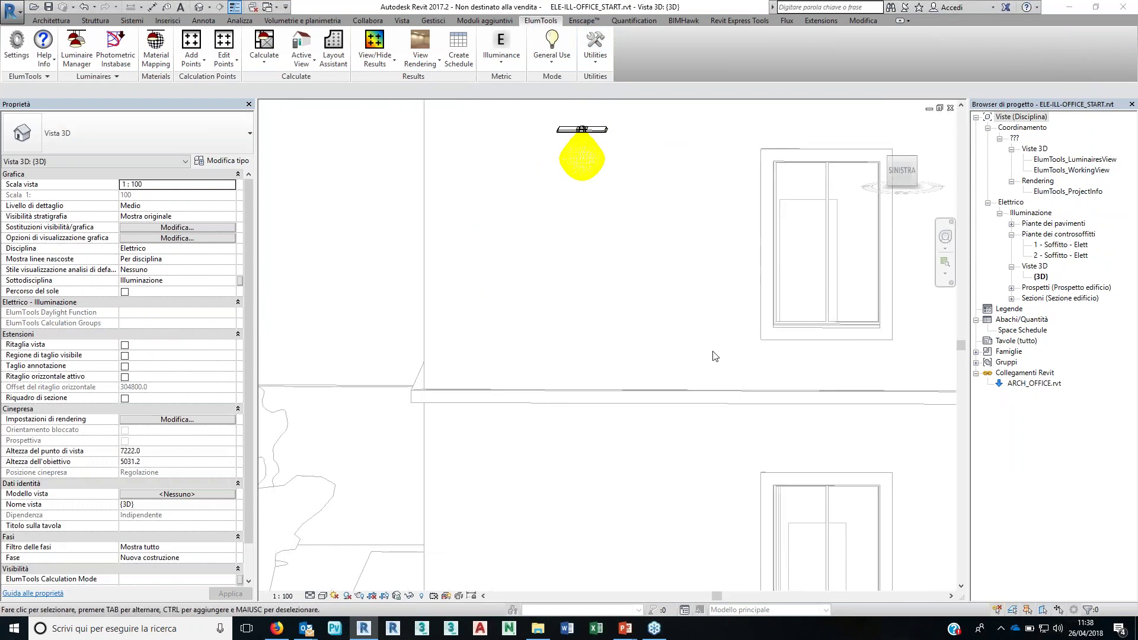
{"action": "scroll", "coordinate": [654, 373], "scroll_direction": "down", "scroll_amount": 2}
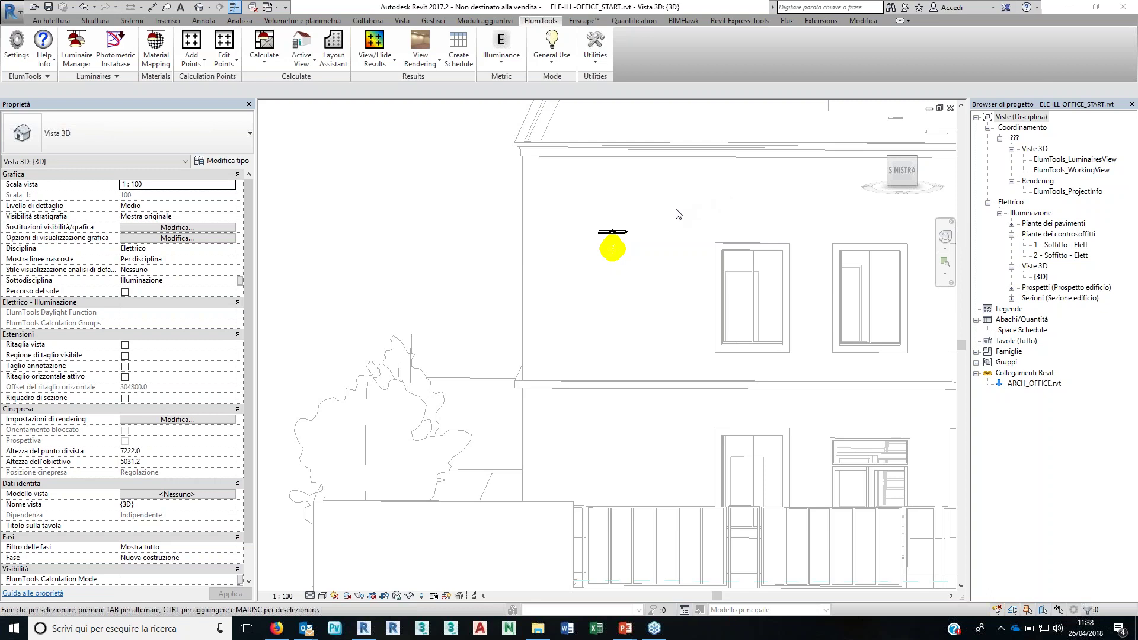
Step: Flip the luminaire's work plane and back so it points downward, then open 2 - Soffitto - Elett
{"action": "left_click", "coordinate": [612, 249]}
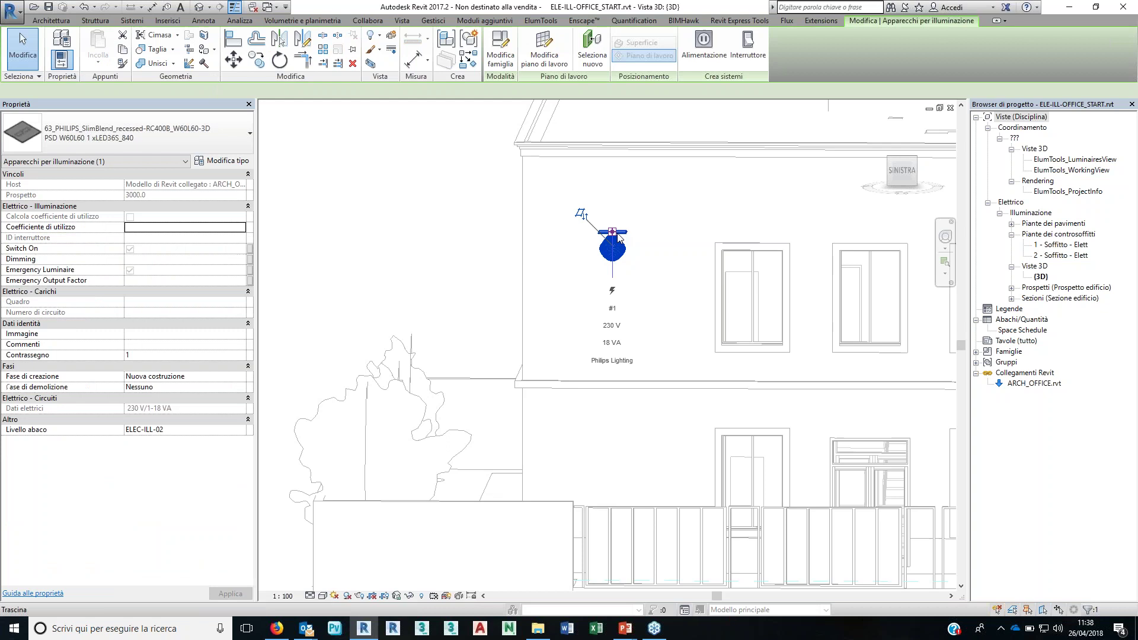
{"action": "left_click", "coordinate": [614, 233]}
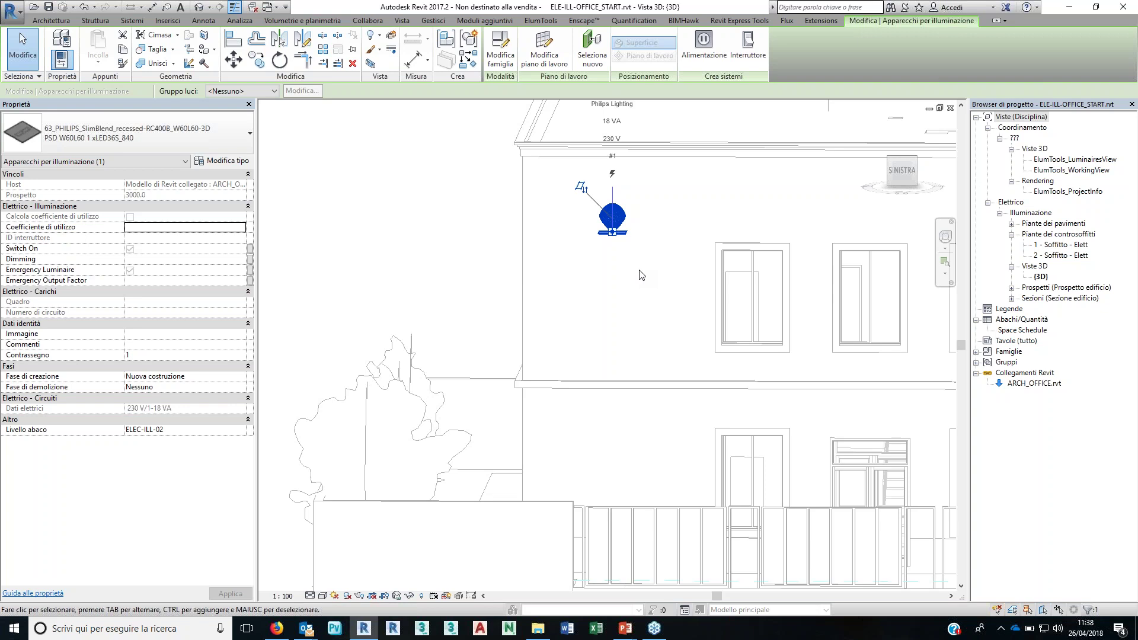
{"action": "left_click", "coordinate": [586, 196]}
{"action": "left_click", "coordinate": [519, 127]}
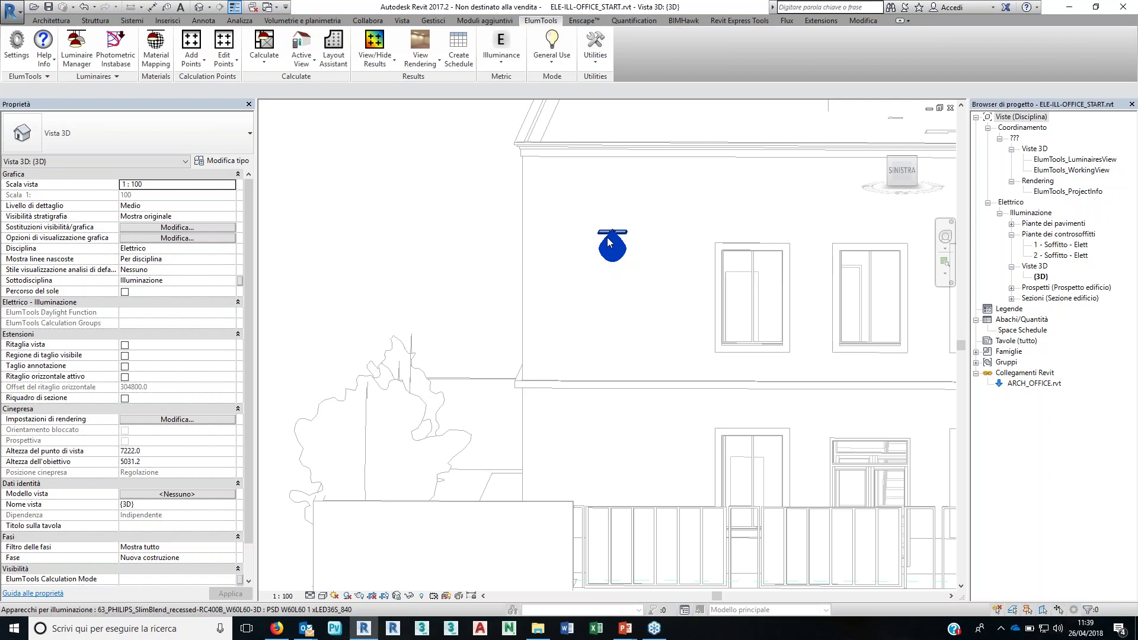
{"action": "left_click", "coordinate": [608, 242]}
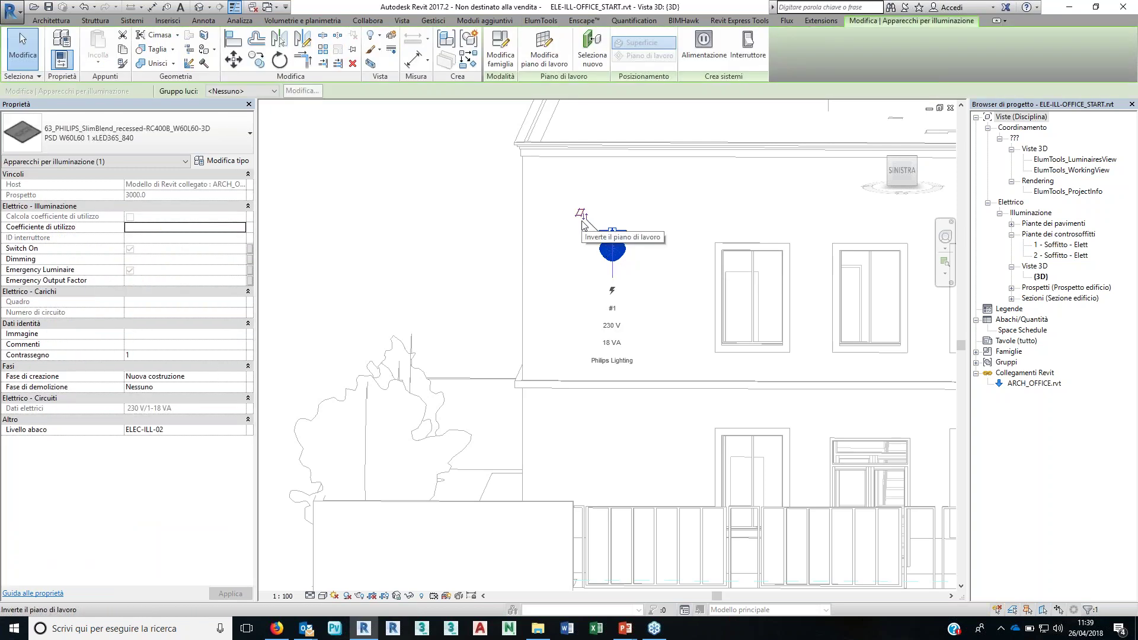
{"action": "left_click", "coordinate": [582, 217]}
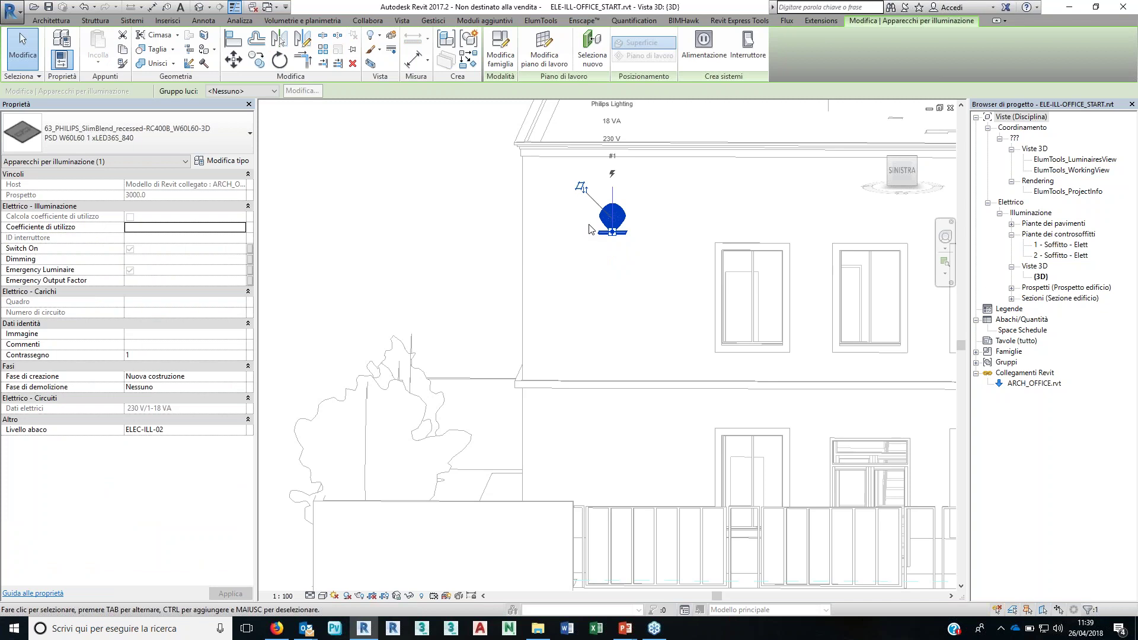
{"action": "left_click", "coordinate": [580, 190]}
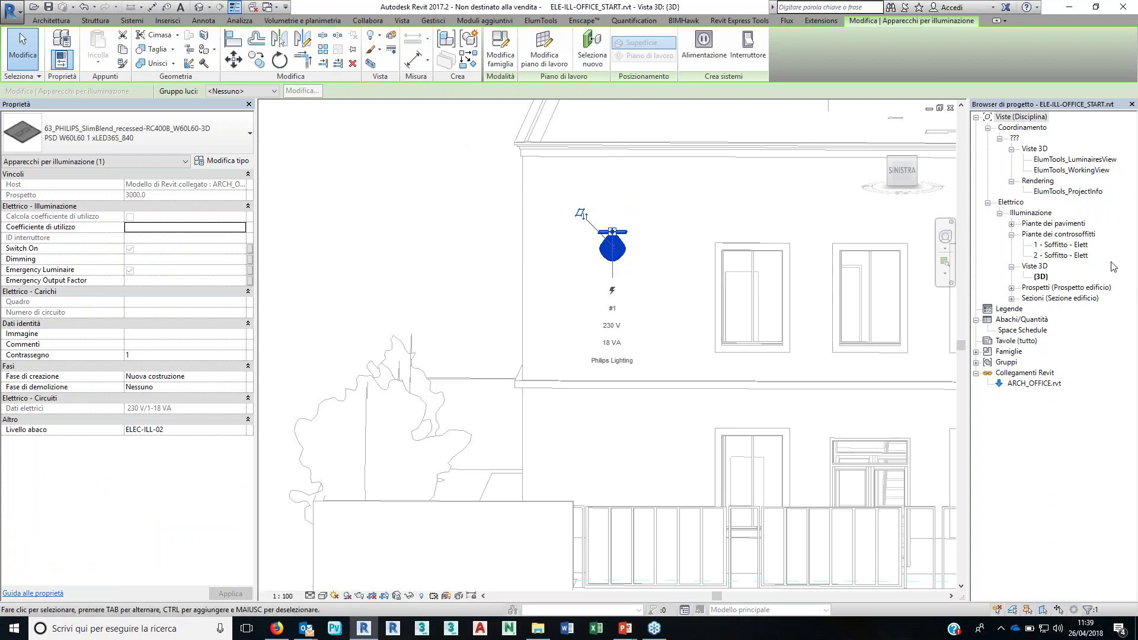
{"action": "left_click", "coordinate": [1066, 255]}
{"action": "double_click", "coordinate": [1066, 256]}
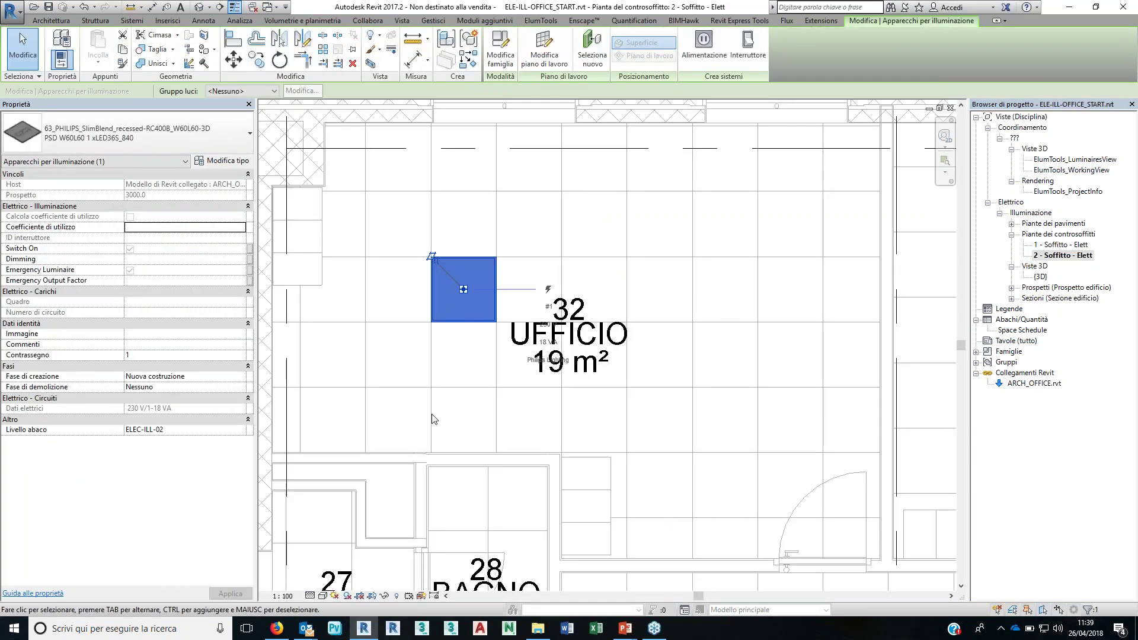
Step: Adjust the ceiling plan's view range so desks and chairs appear beneath office 32's ceiling grid
{"action": "middle_click_drag", "start_coordinate": [431, 414], "coordinate": [458, 428]}
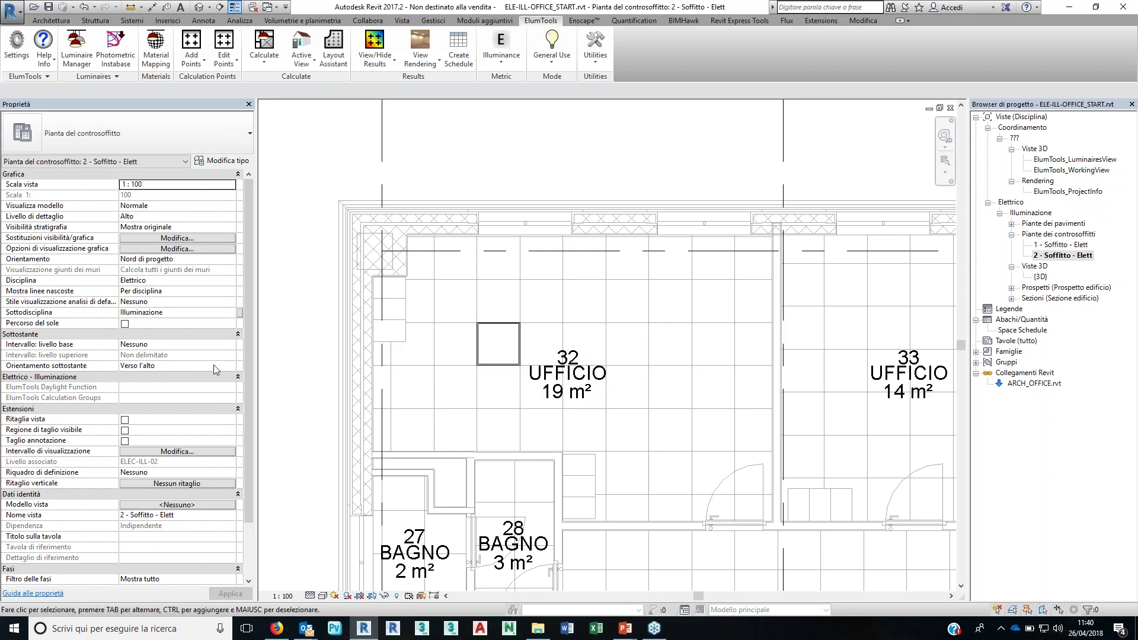
{"action": "left_click", "coordinate": [181, 452]}
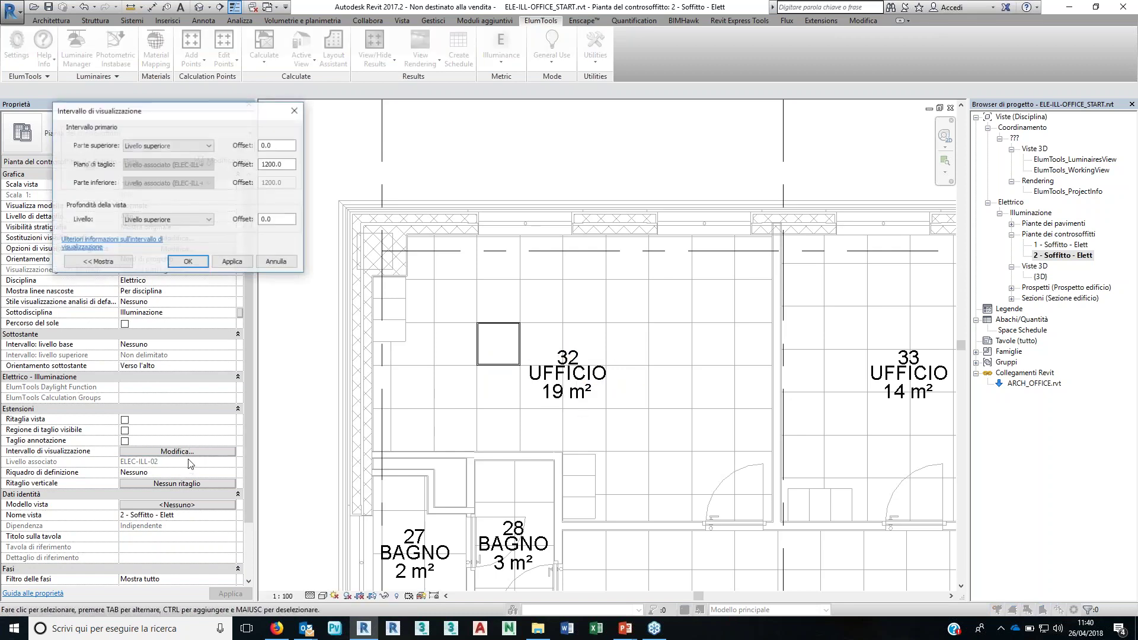
{"action": "left_click_drag", "start_coordinate": [179, 117], "coordinate": [174, 192]}
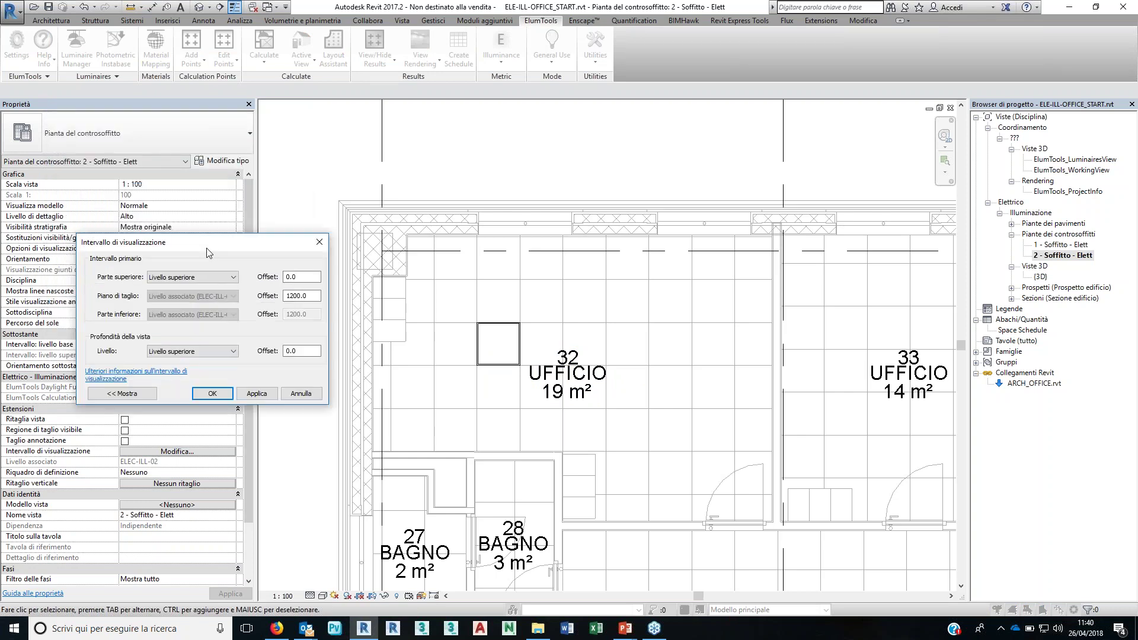
{"action": "left_click", "coordinate": [221, 397]}
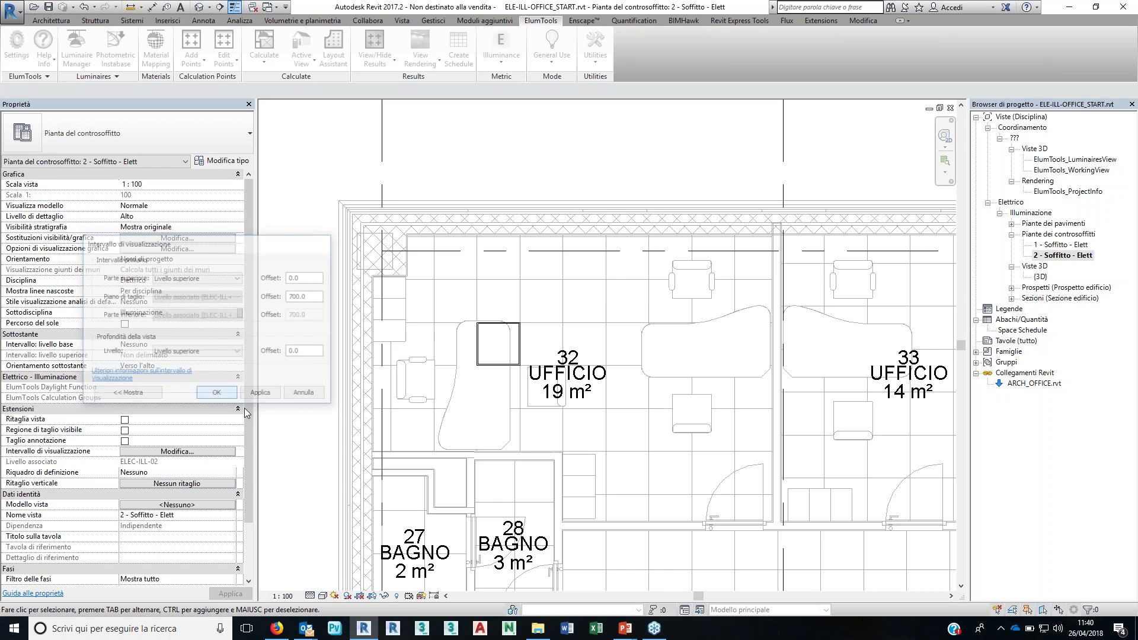
Step: Move the SlimBlend light fixture 600 mm to the left
{"action": "left_click", "coordinate": [505, 364]}
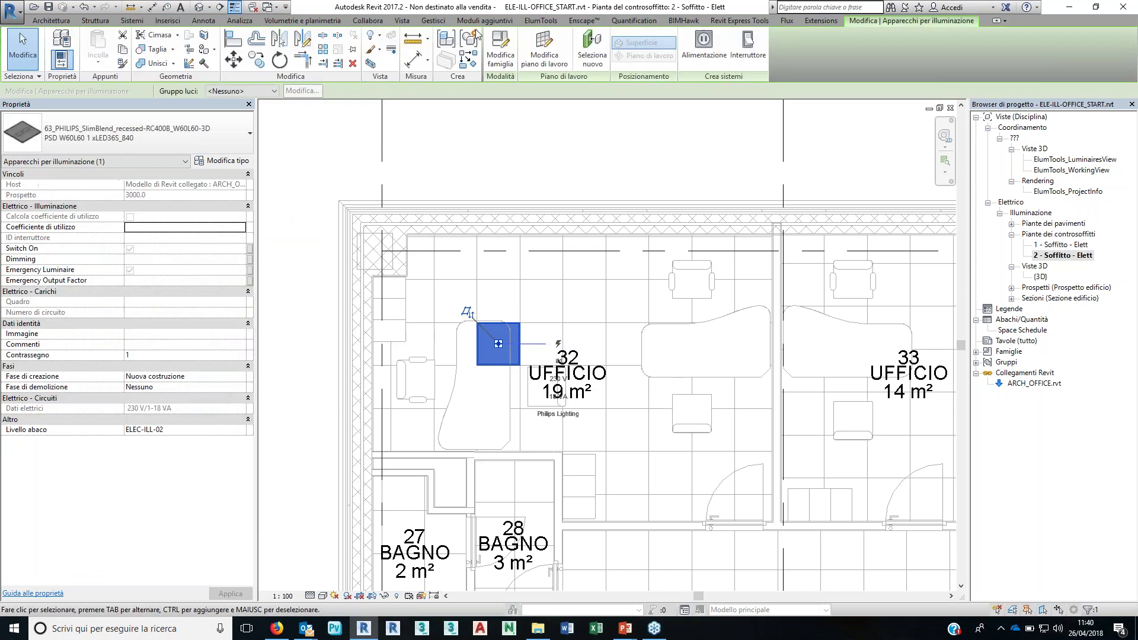
{"action": "left_click", "coordinate": [233, 59]}
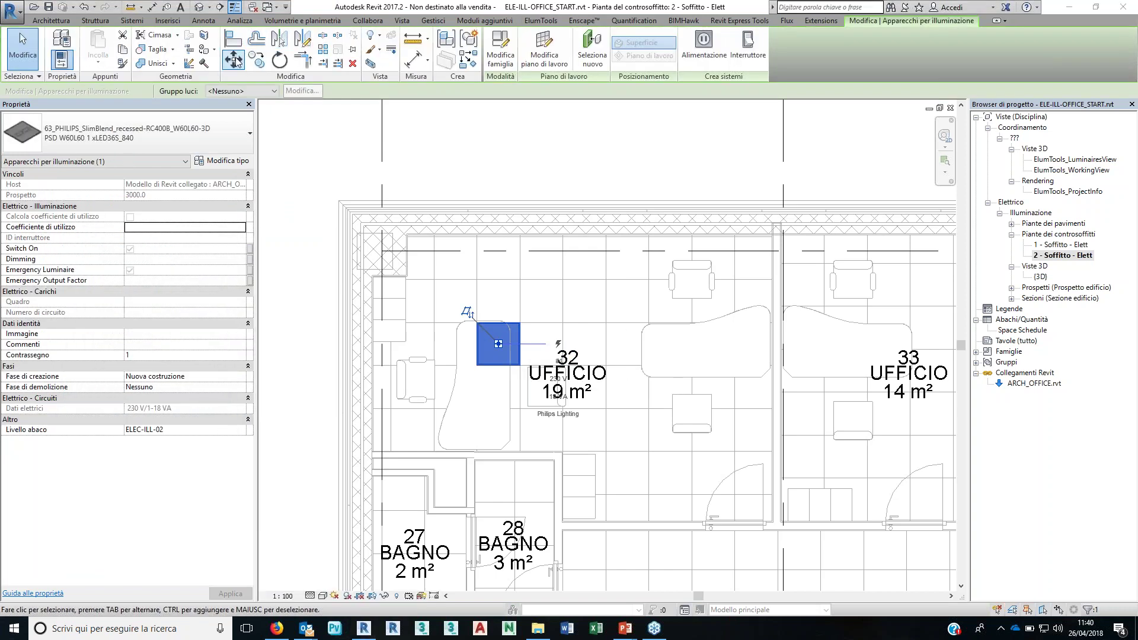
{"action": "left_click", "coordinate": [478, 345]}
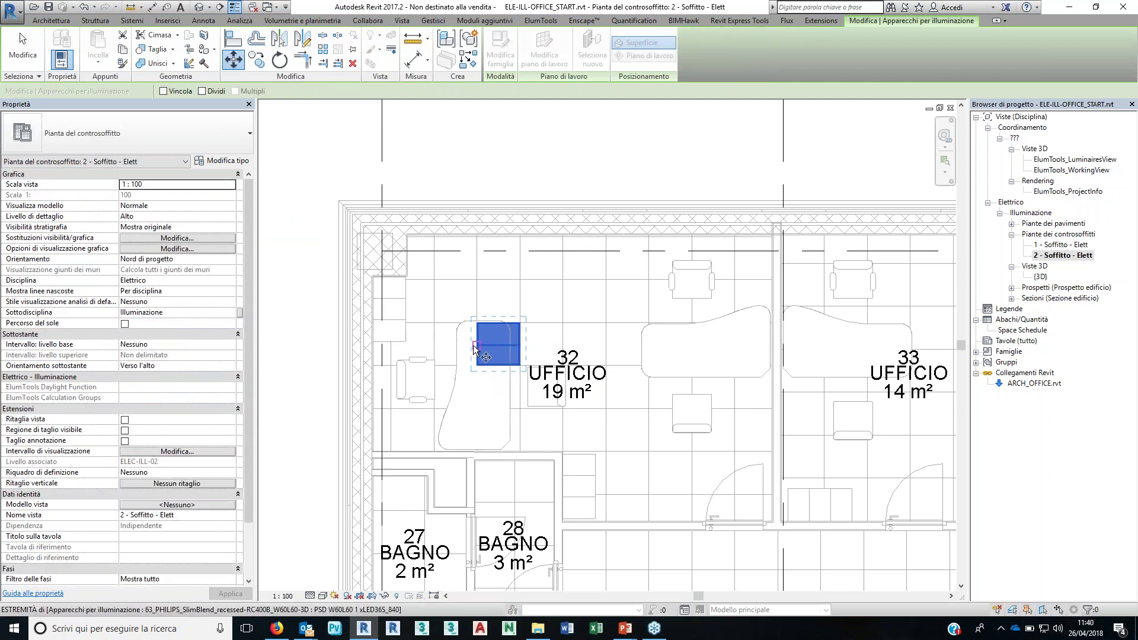
{"action": "left_click", "coordinate": [435, 345]}
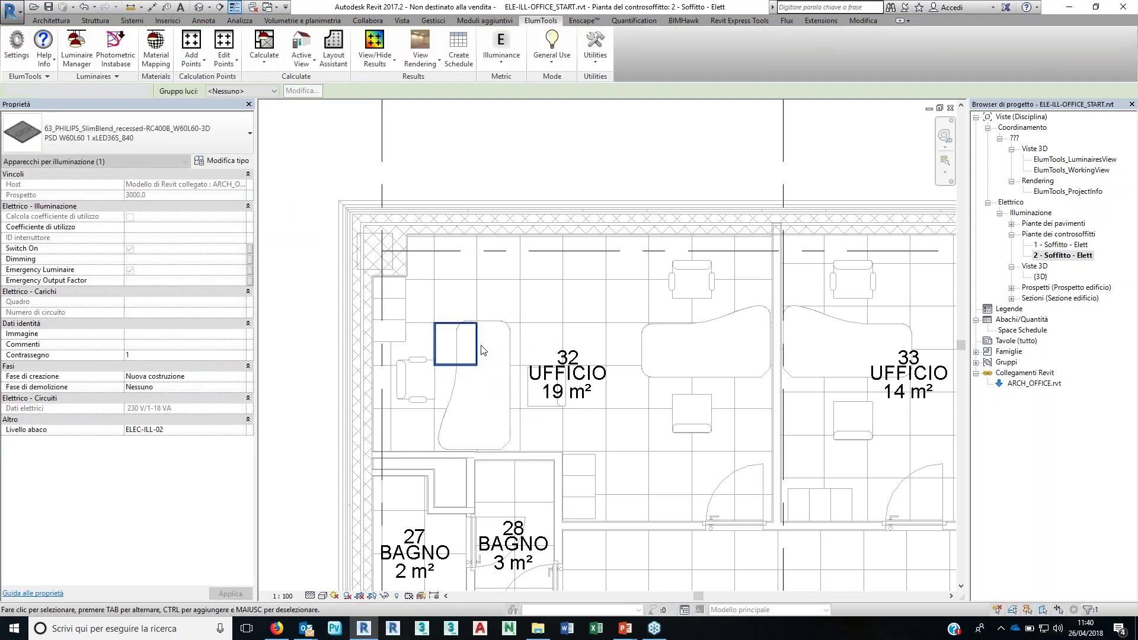
Step: Copy the fixture twice to the right at 1800 mm spacing across office 32
{"action": "key", "text": "c"}
{"action": "key", "text": "o"}
{"action": "left_click", "coordinate": [477, 350]}
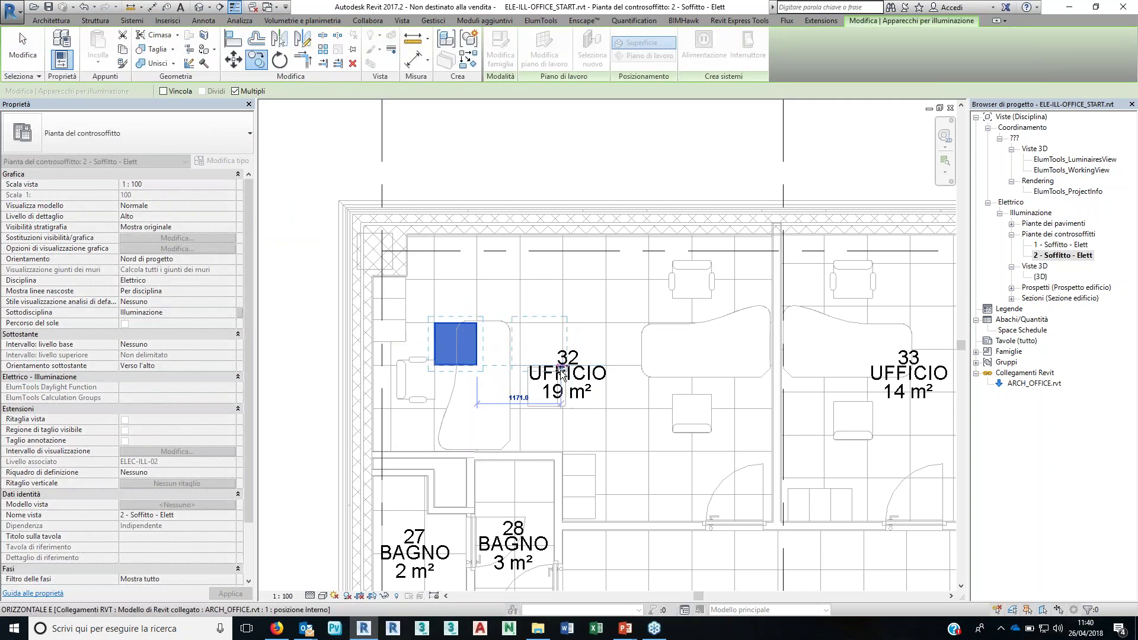
{"action": "left_click", "coordinate": [606, 366]}
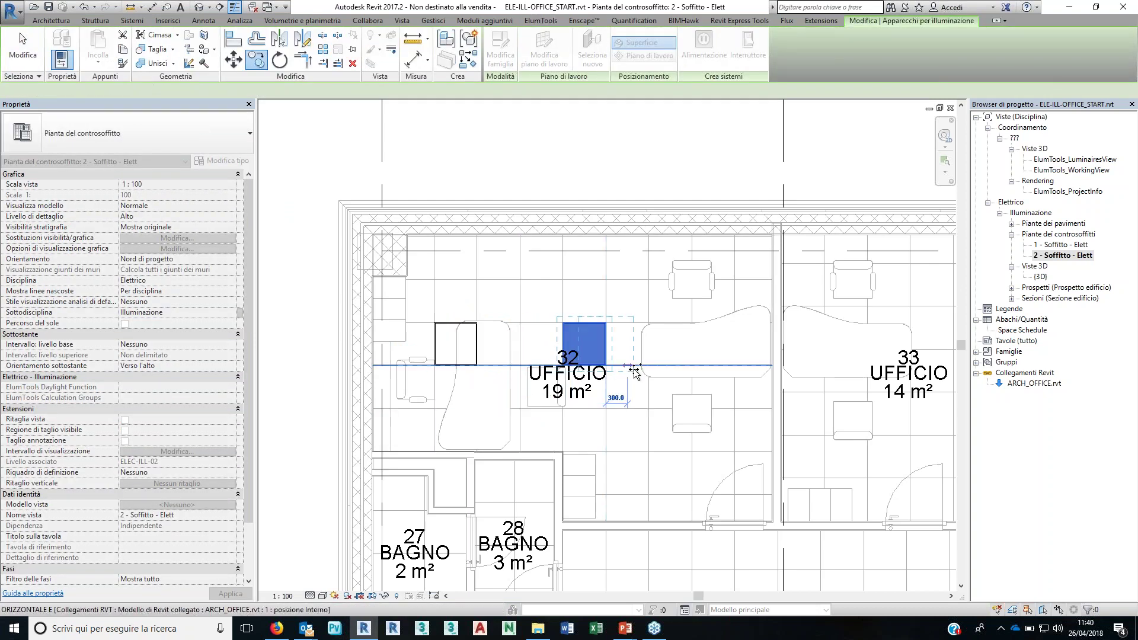
{"action": "scroll", "coordinate": [734, 371], "scroll_direction": "up", "scroll_amount": 2}
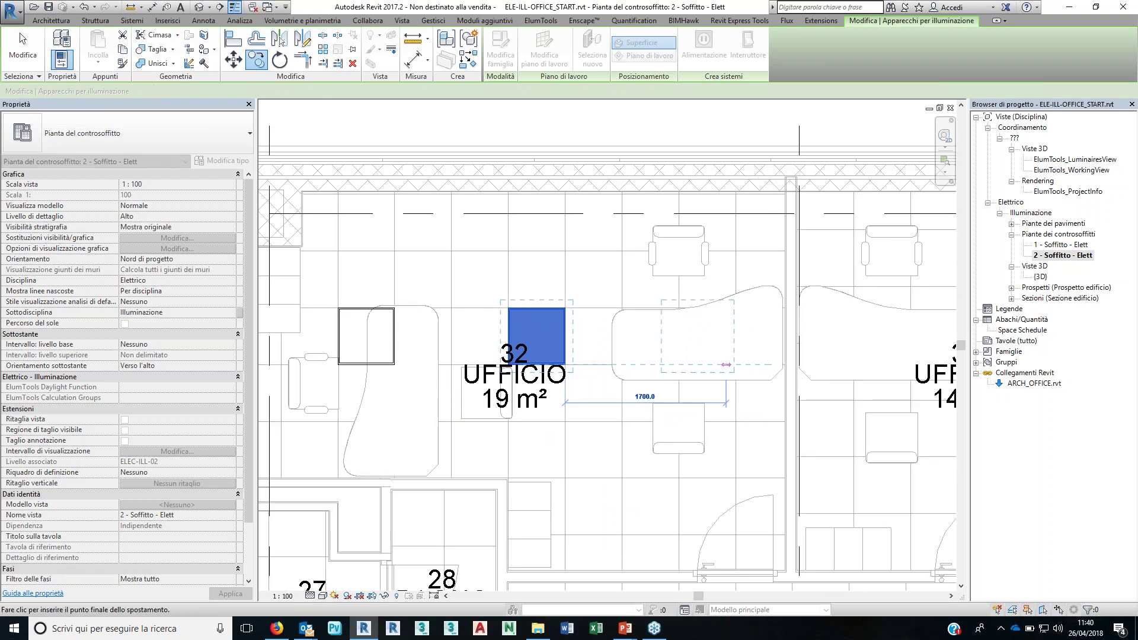
{"action": "left_click", "coordinate": [729, 370]}
{"action": "key", "text": "Escape"}
{"action": "key", "text": "Escape"}
Step: Align the rightmost fixture's edge to the wall line, abandoning a further copy
{"action": "key", "text": "a"}
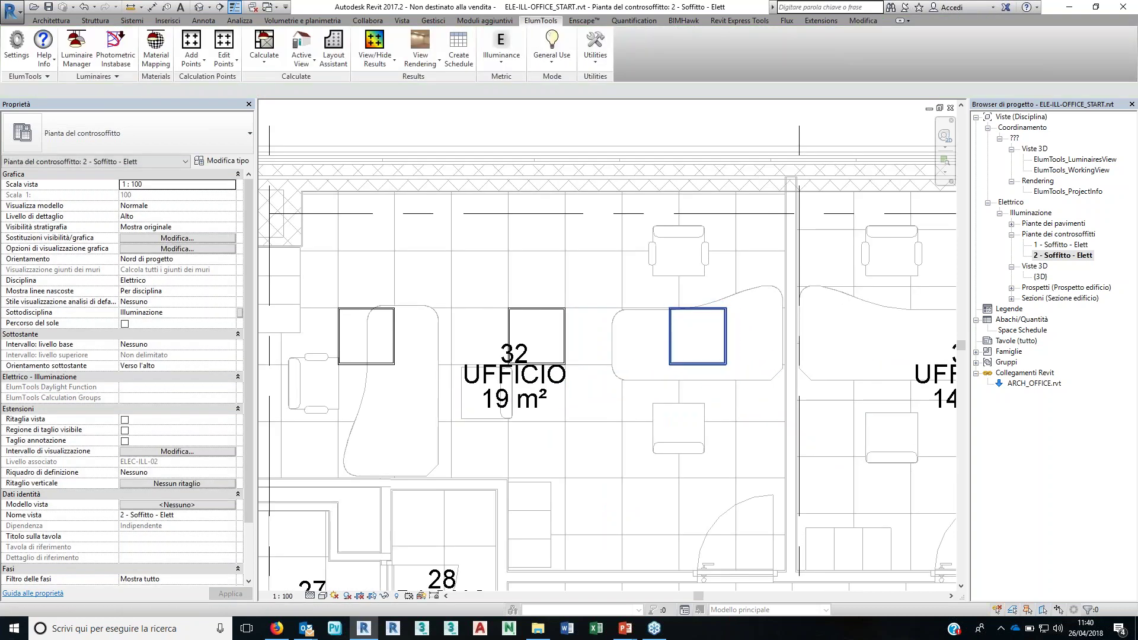
{"action": "key", "text": "l"}
{"action": "left_click", "coordinate": [741, 411]}
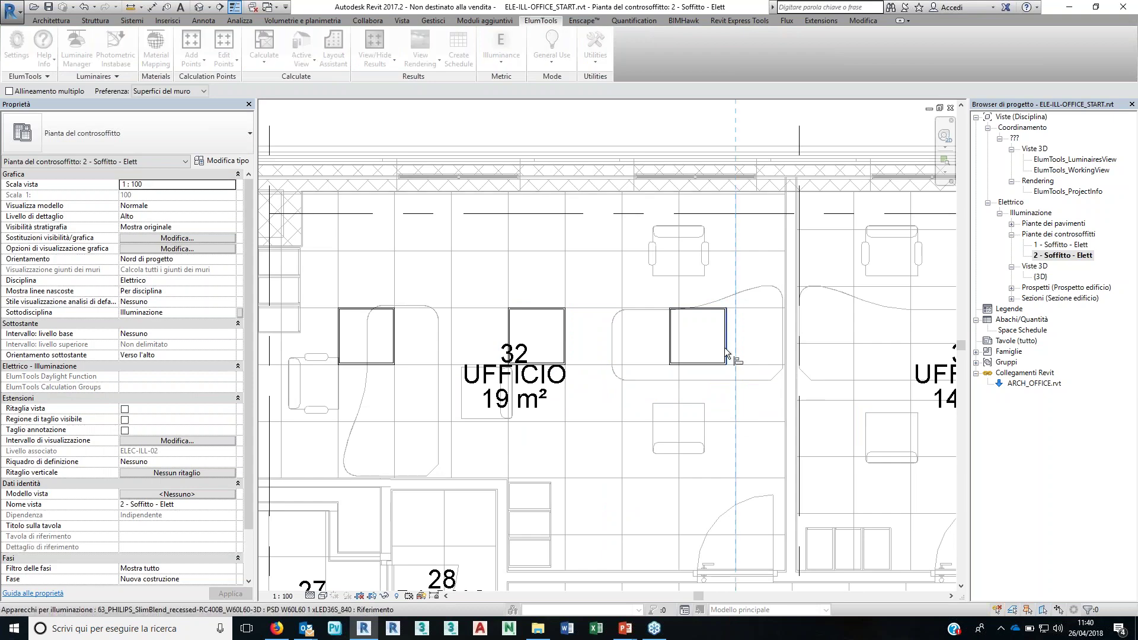
{"action": "left_click", "coordinate": [726, 356]}
{"action": "key", "text": "Escape"}
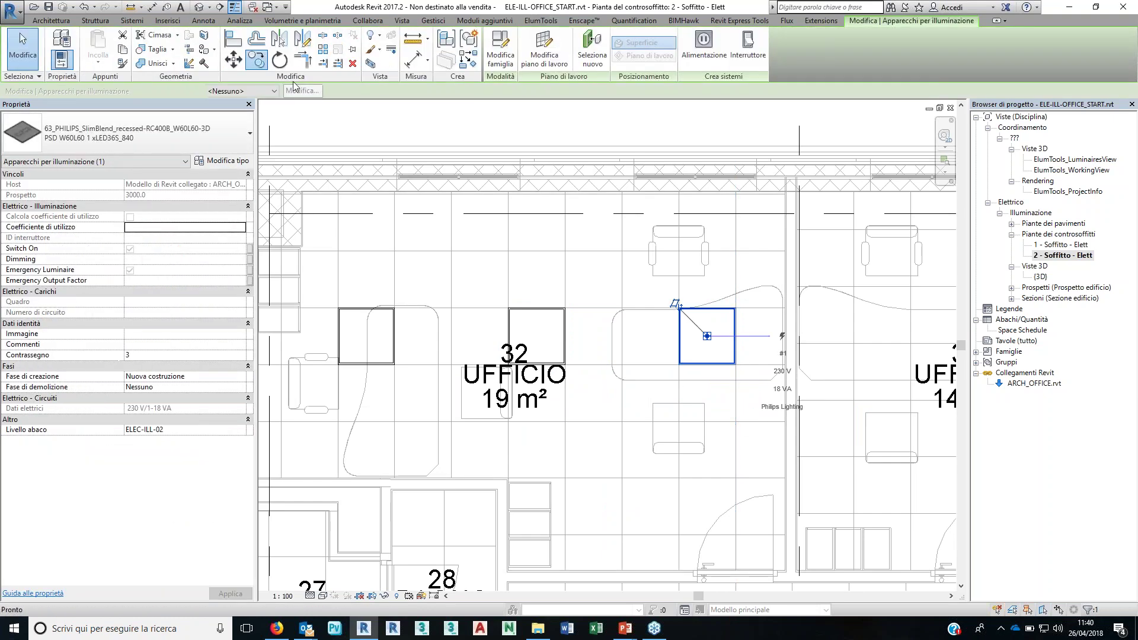
{"action": "key", "text": "c"}
{"action": "key", "text": "o"}
{"action": "left_click", "coordinate": [683, 370]}
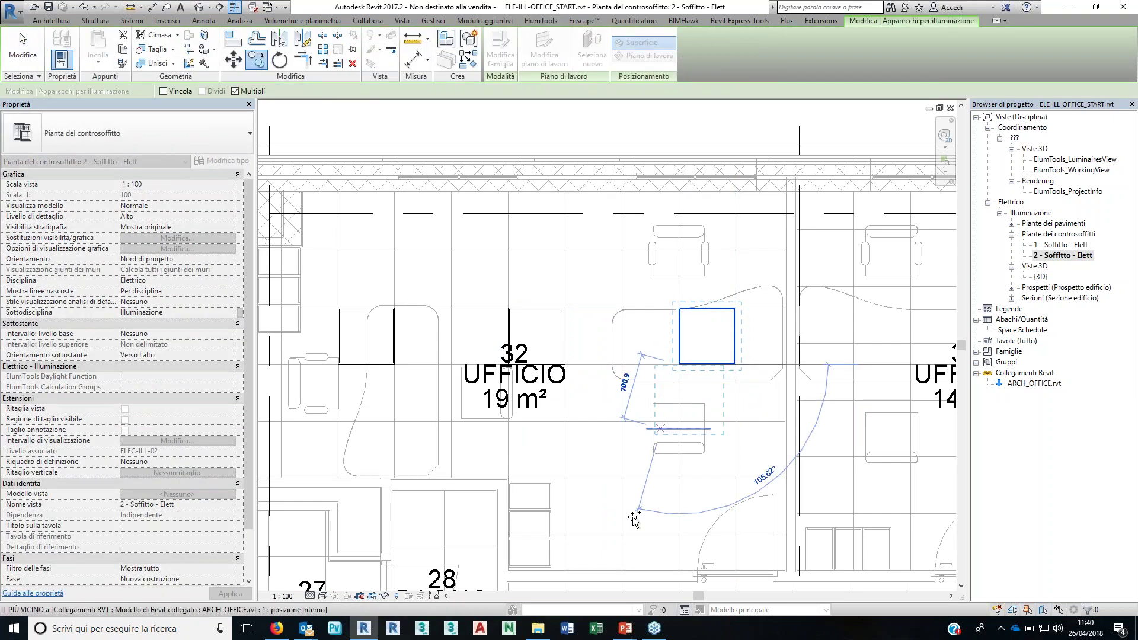
{"action": "scroll", "coordinate": [627, 538], "scroll_direction": "up", "scroll_amount": 1}
{"action": "scroll", "coordinate": [627, 538], "scroll_direction": "up", "scroll_amount": 3}
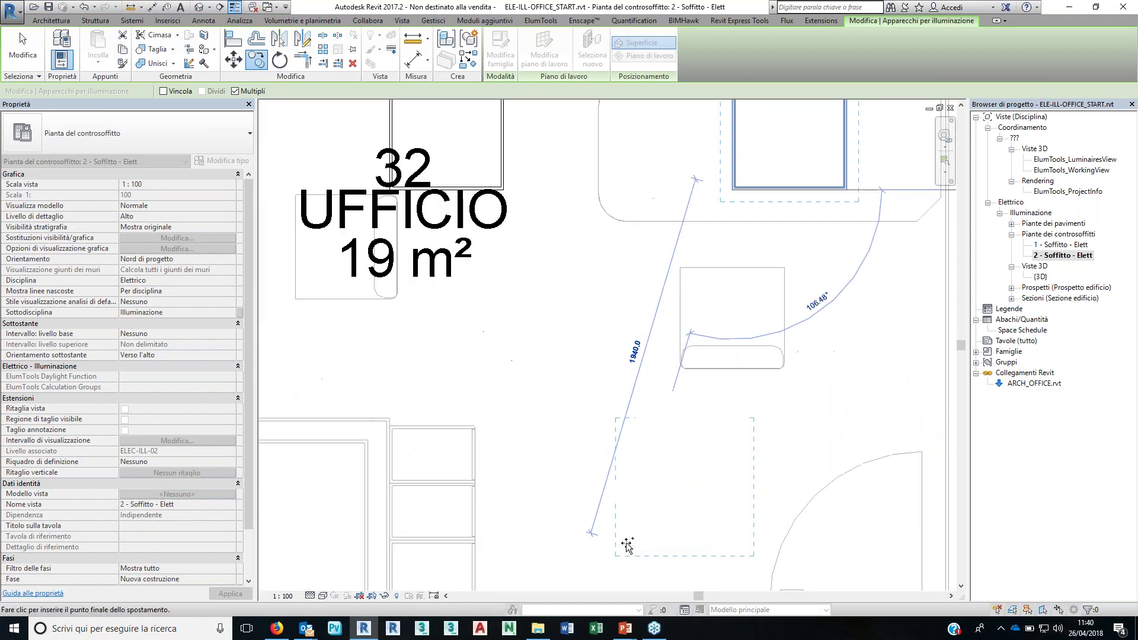
{"action": "key", "text": "Escape"}
{"action": "key", "text": "Escape"}
{"action": "scroll", "coordinate": [617, 459], "scroll_direction": "down", "scroll_amount": 1}
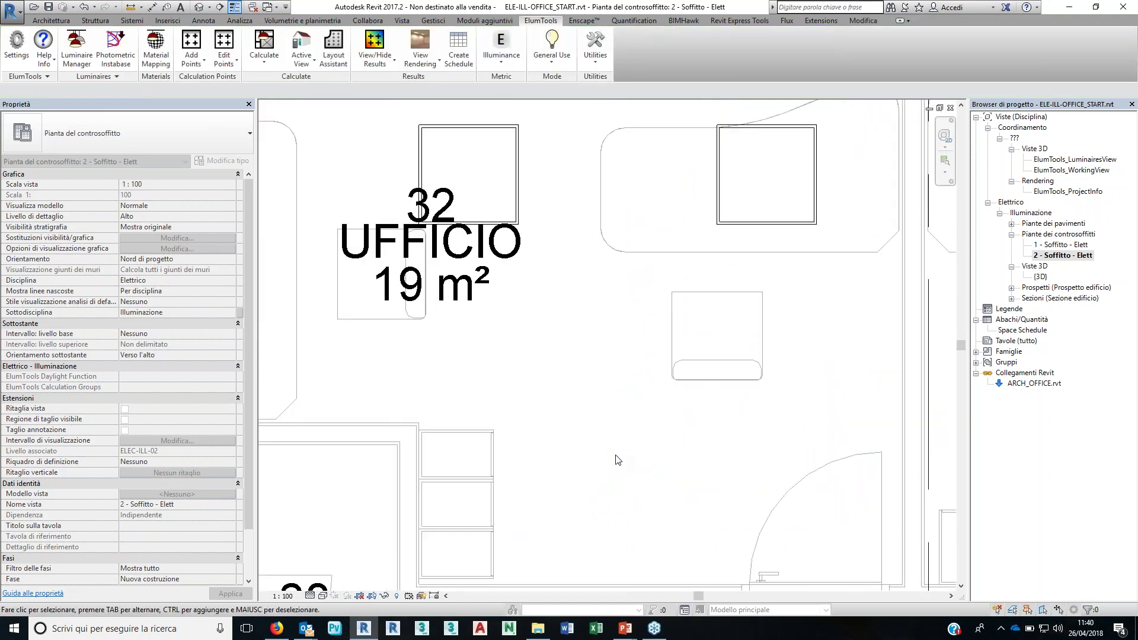
{"action": "scroll", "coordinate": [617, 460], "scroll_direction": "down", "scroll_amount": 2}
Step: Open the Load Family browser from the Insert tab and cancel it
{"action": "left_click", "coordinate": [168, 21]}
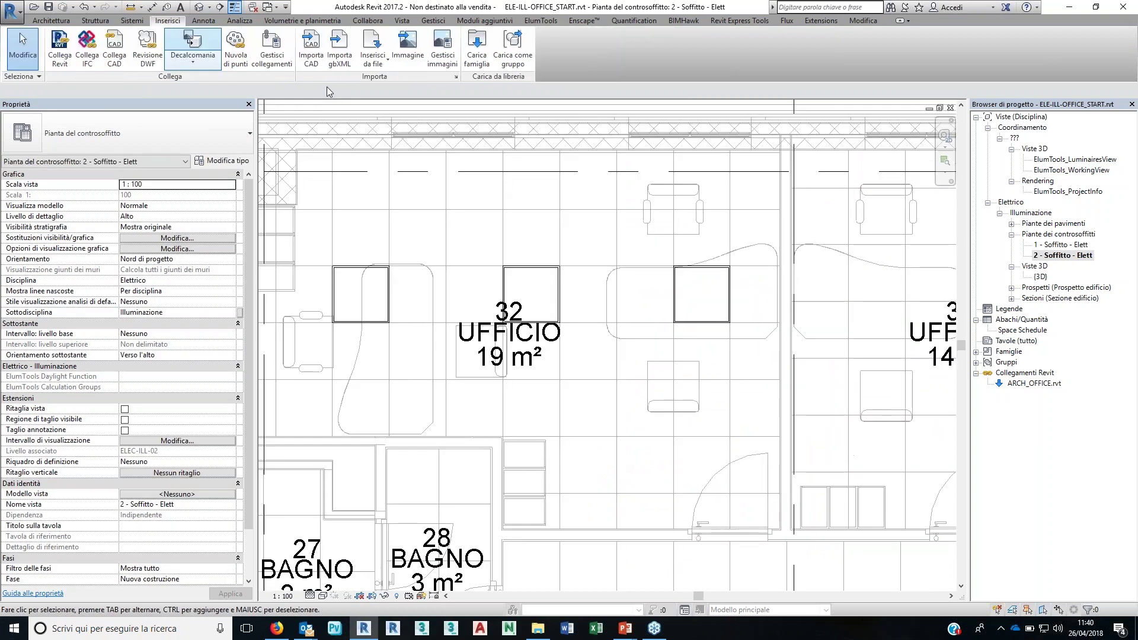
{"action": "left_click", "coordinate": [632, 41]}
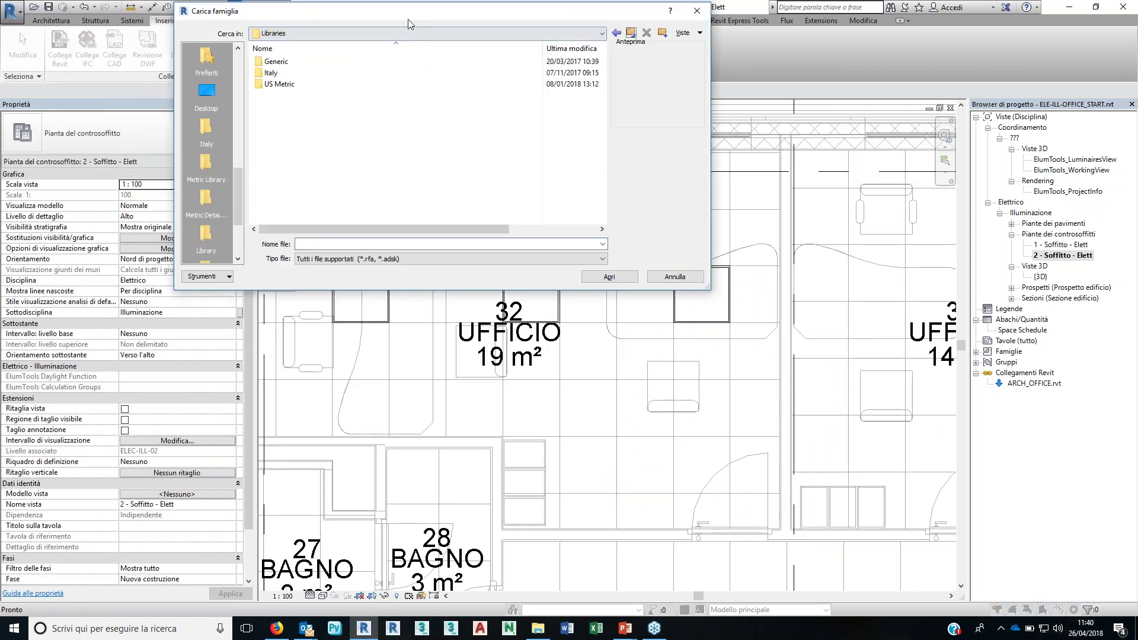
{"action": "left_click_drag", "start_coordinate": [407, 18], "coordinate": [499, 40]}
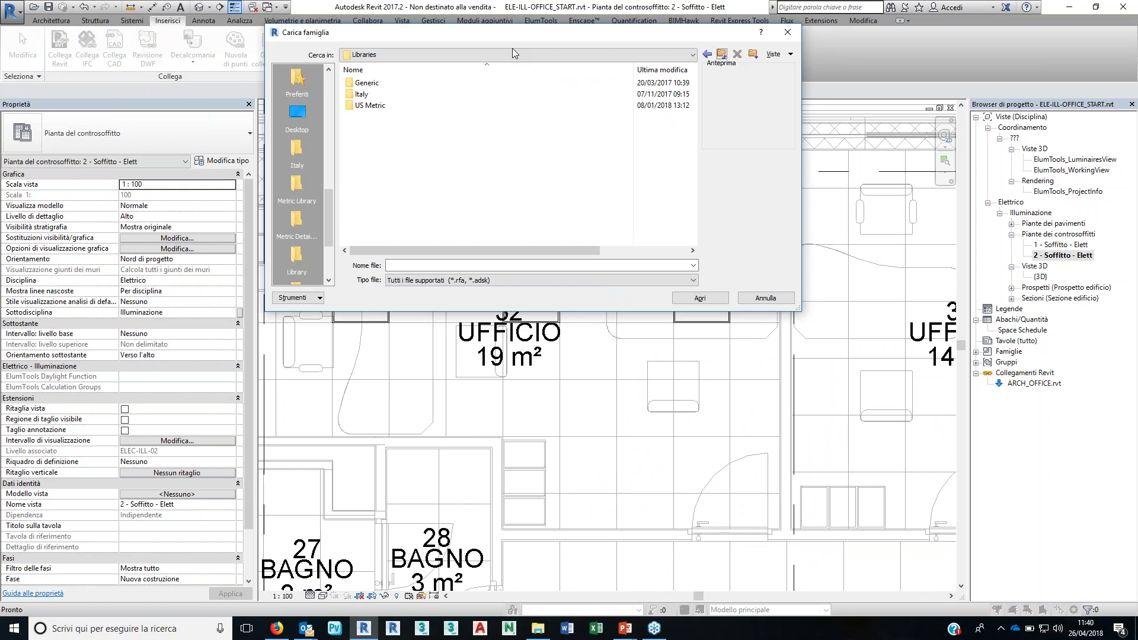
{"action": "key", "text": "Escape"}
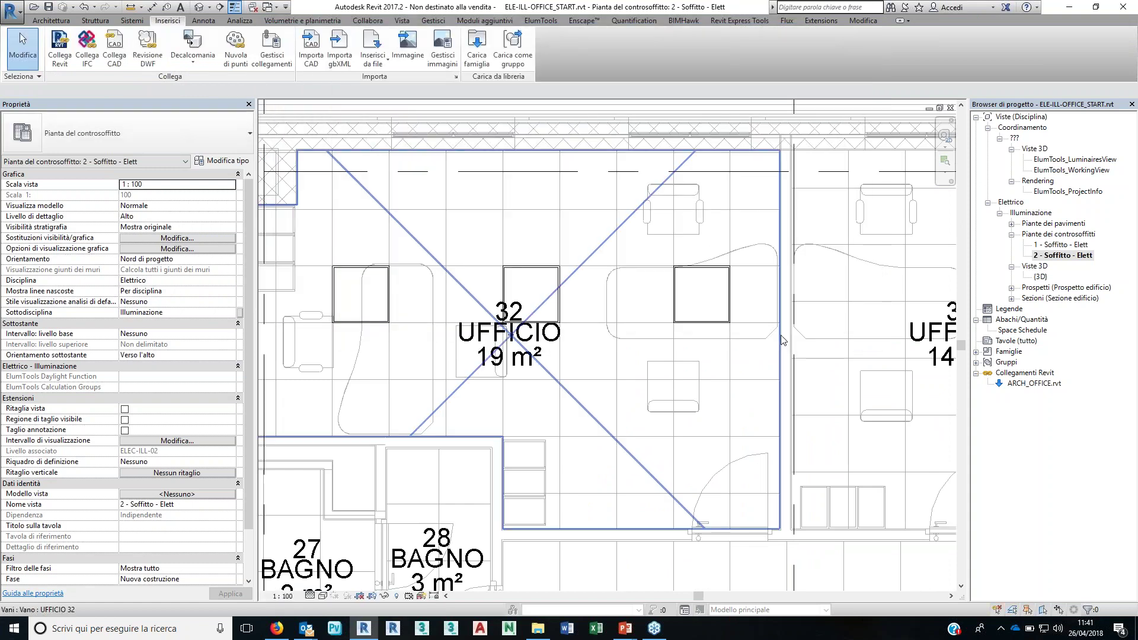
Step: Place Mini One downlights on the ceiling surface near office 32's door using LF
{"action": "middle_click_drag", "start_coordinate": [600, 473], "coordinate": [593, 473]}
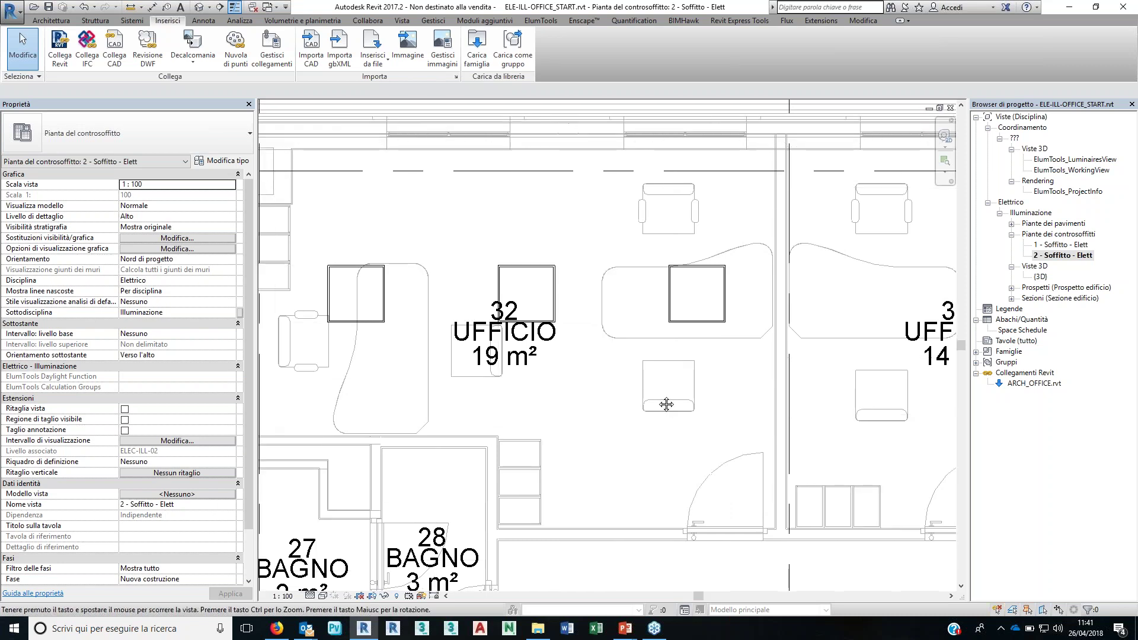
{"action": "key", "text": "l"}
{"action": "key", "text": "f"}
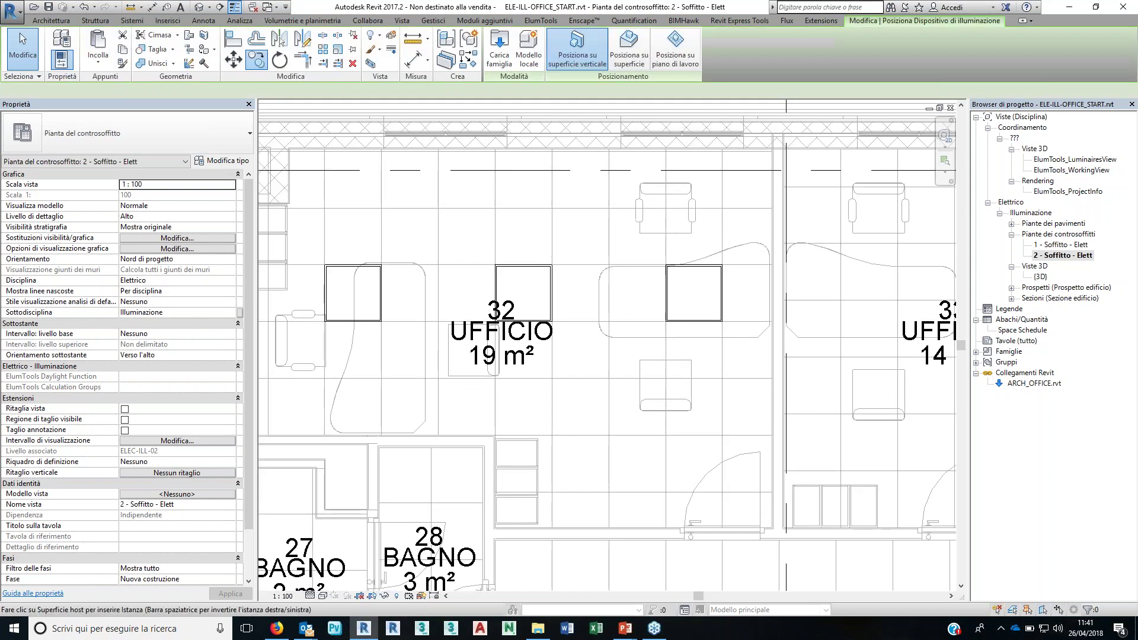
{"action": "left_click", "coordinate": [626, 58]}
{"action": "key", "text": "Escape"}
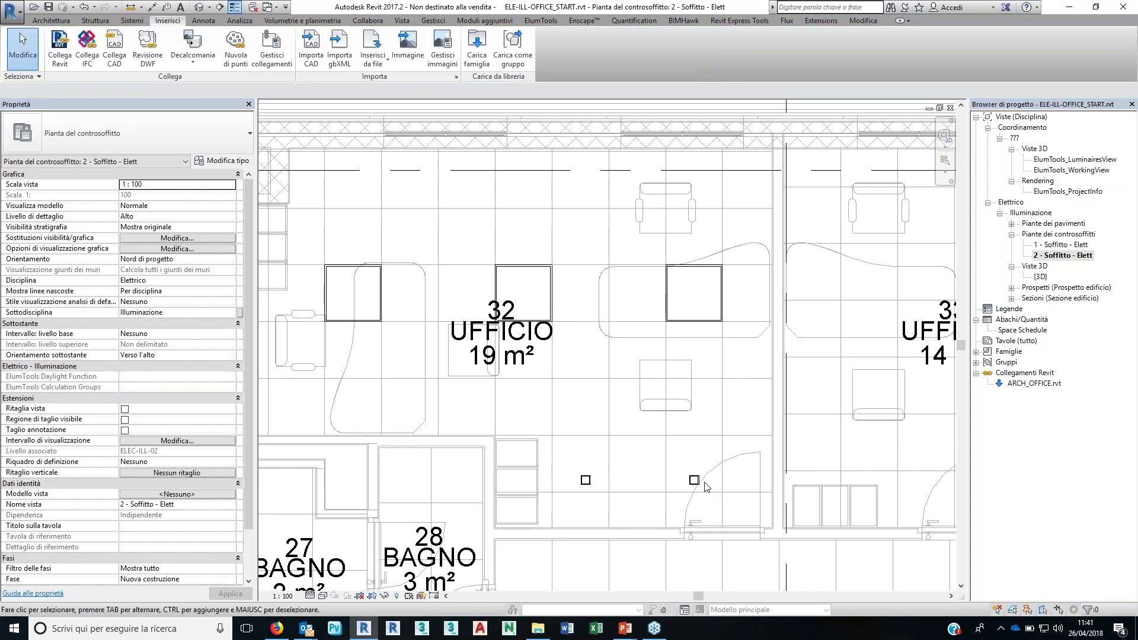
Step: Select a Mini One downlight in the 3D view and open its family with Modifica famiglia
{"action": "left_click", "coordinate": [694, 480]}
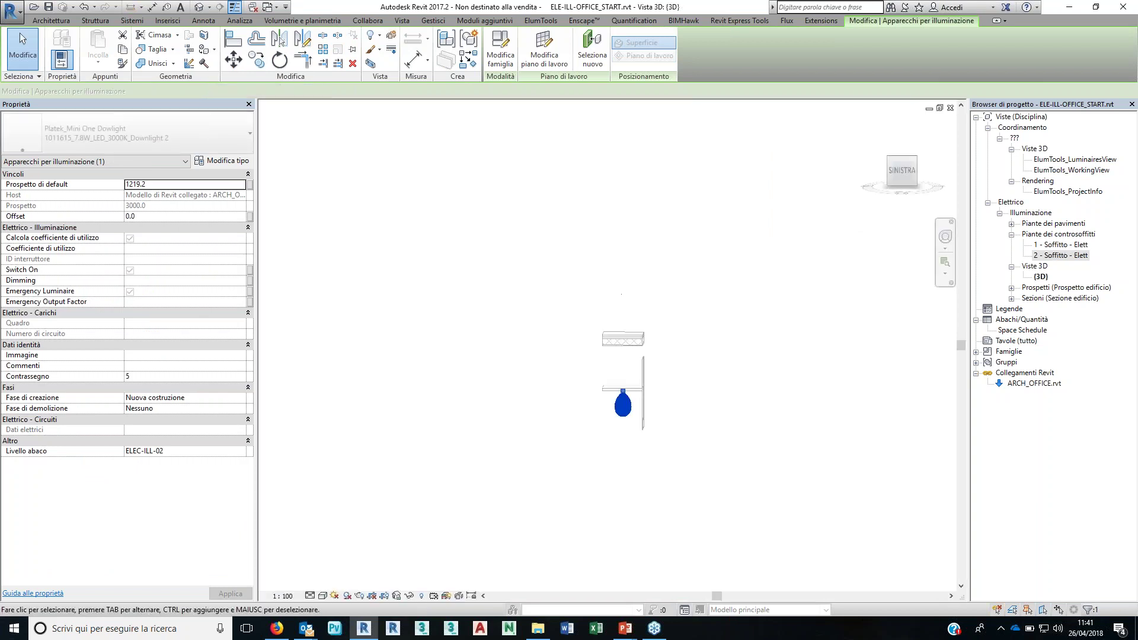
{"action": "left_click", "coordinate": [472, 577]}
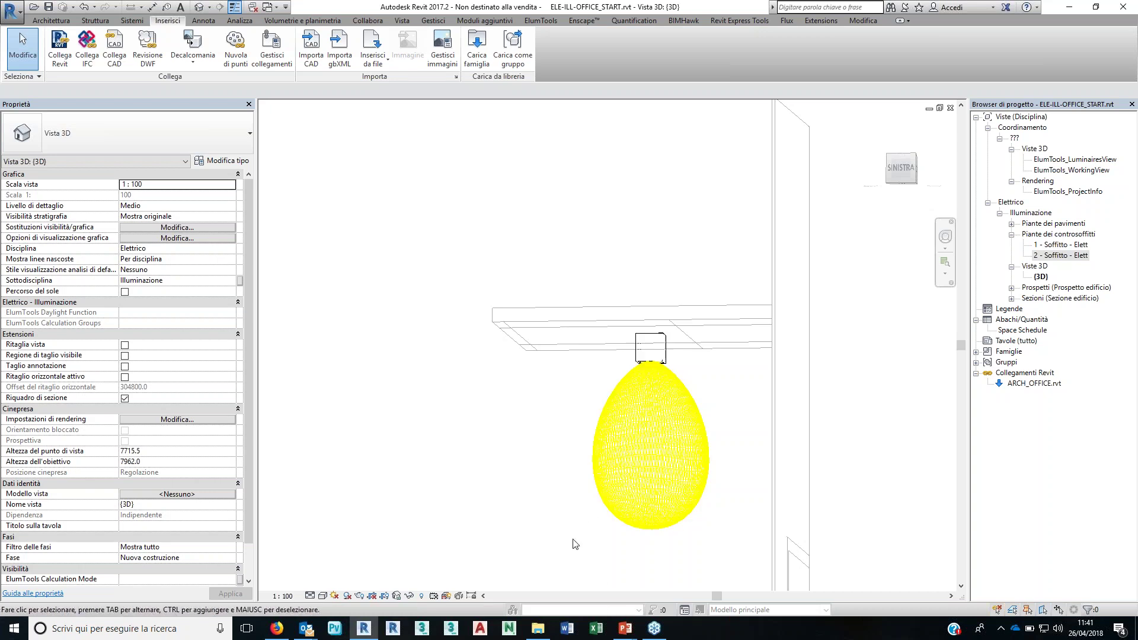
{"action": "left_click", "coordinate": [642, 440]}
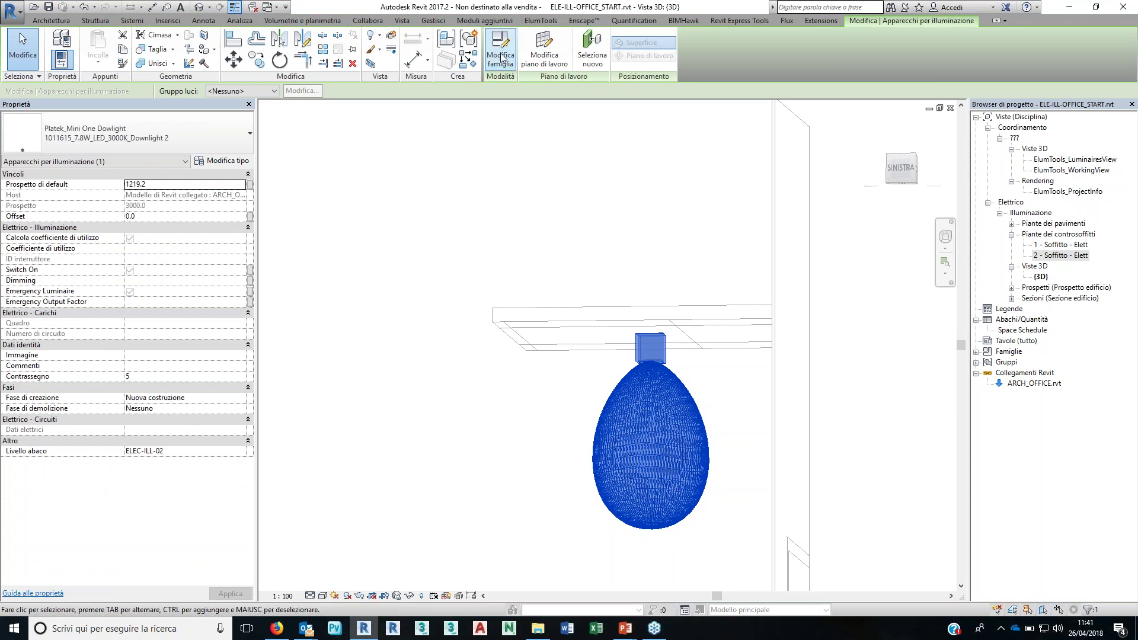
{"action": "left_click", "coordinate": [501, 58]}
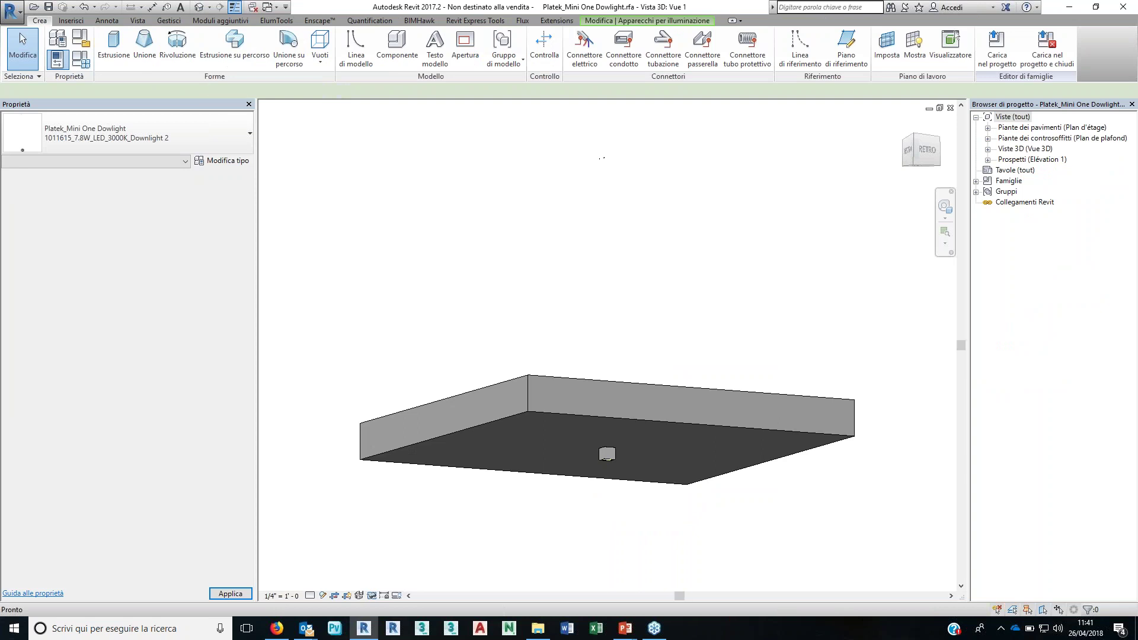
Step: Orbit the downlight family to a side view and select its light source
{"action": "mouse_move", "coordinate": [628, 323]}
{"action": "middle_mouse_down", "text": "shift"}
{"action": "mouse_move", "coordinate": [657, 332]}
{"action": "mouse_move", "coordinate": [683, 432]}
{"action": "middle_mouse_up", "text": "shift"}
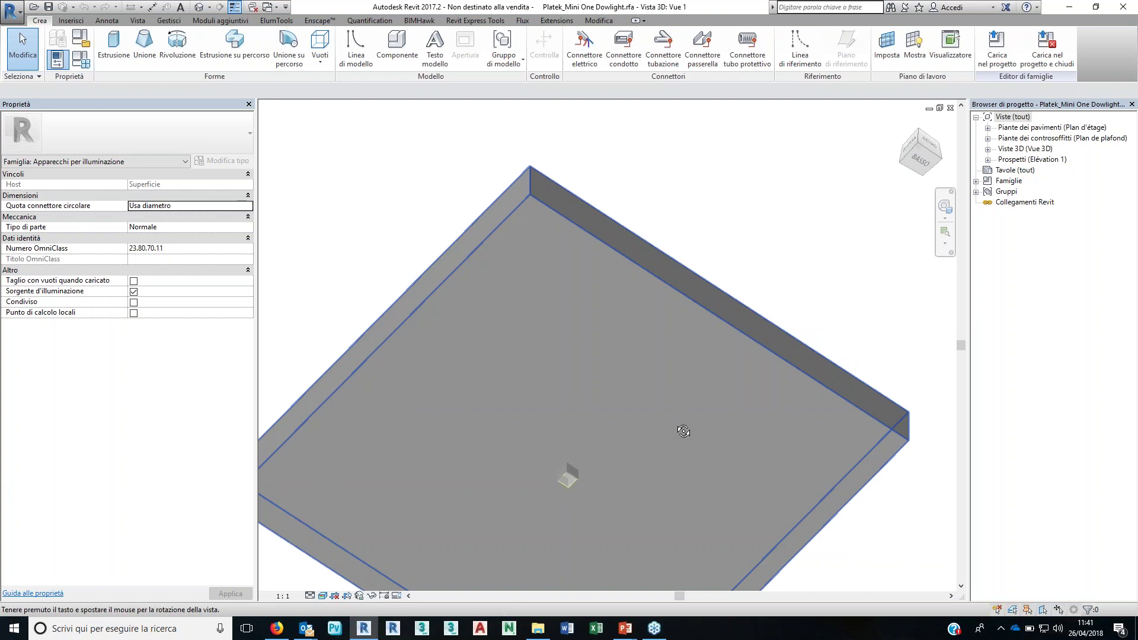
{"action": "middle_click_drag", "start_coordinate": [683, 432], "coordinate": [658, 516], "text": "shift"}
{"action": "left_click", "coordinate": [567, 463]}
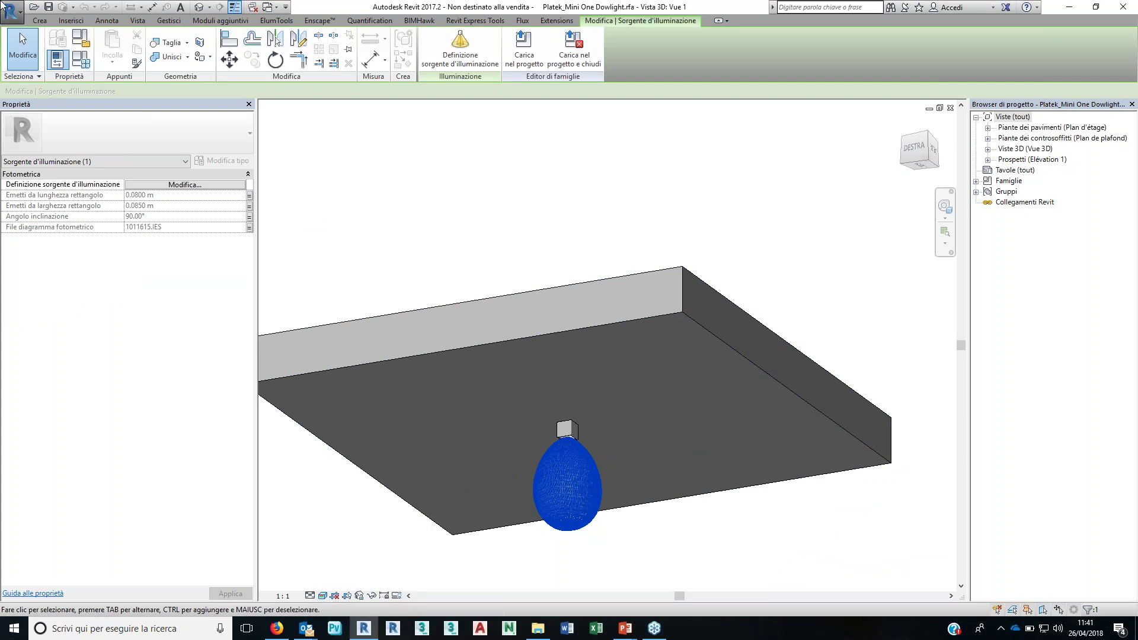
Step: Close the Platek_Mini One Dowlight.rfa family from the R application menu
{"action": "left_click", "coordinate": [5, 7]}
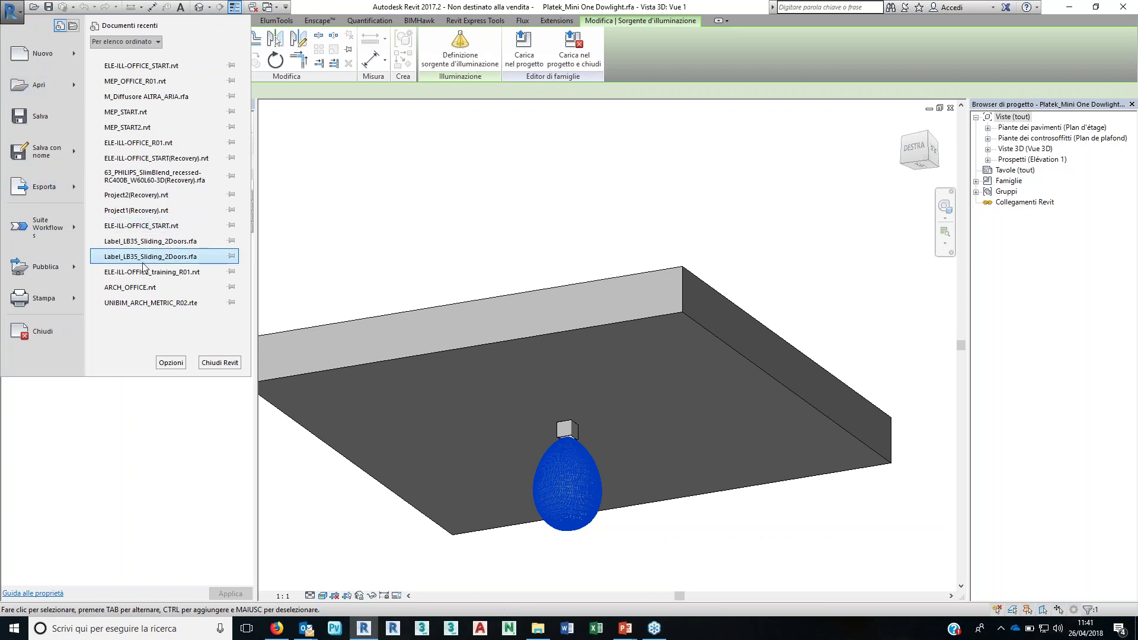
{"action": "left_click", "coordinate": [135, 456]}
{"action": "left_click", "coordinate": [12, 7]}
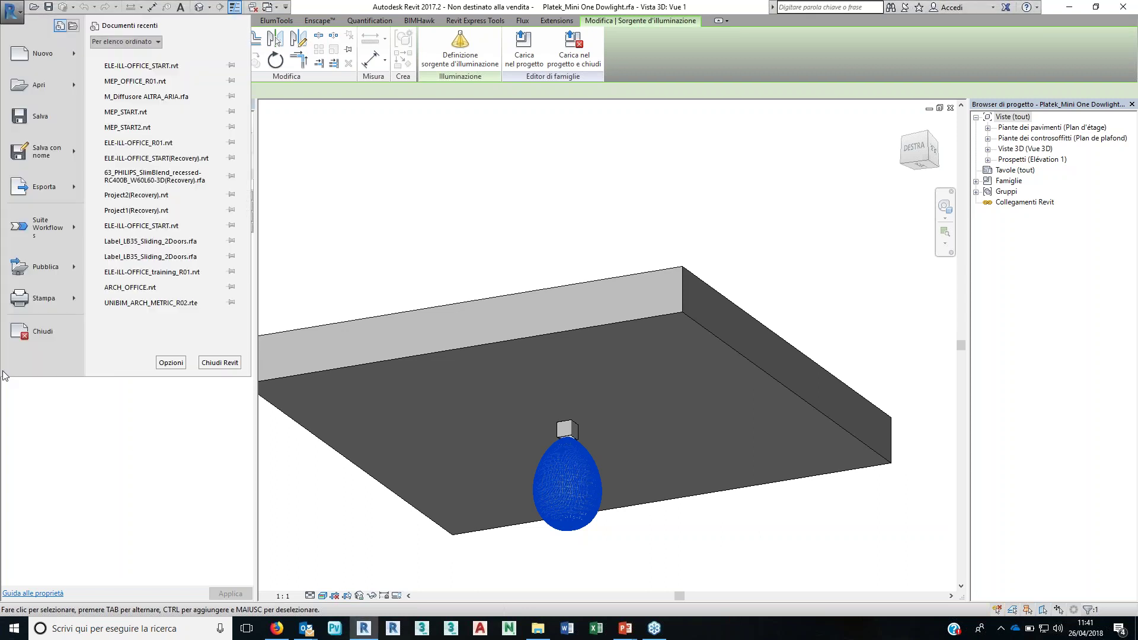
{"action": "left_click", "coordinate": [41, 332]}
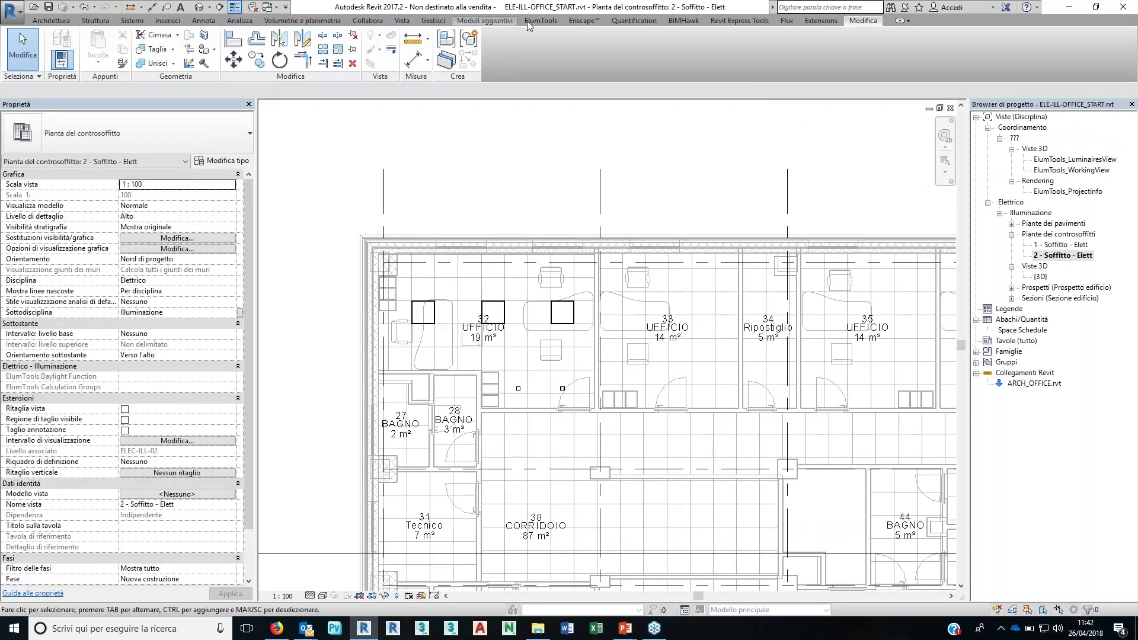
Step: Open ElumTools' Luminaire Manager to see the luminaire types used in the project
{"action": "left_click", "coordinate": [527, 21]}
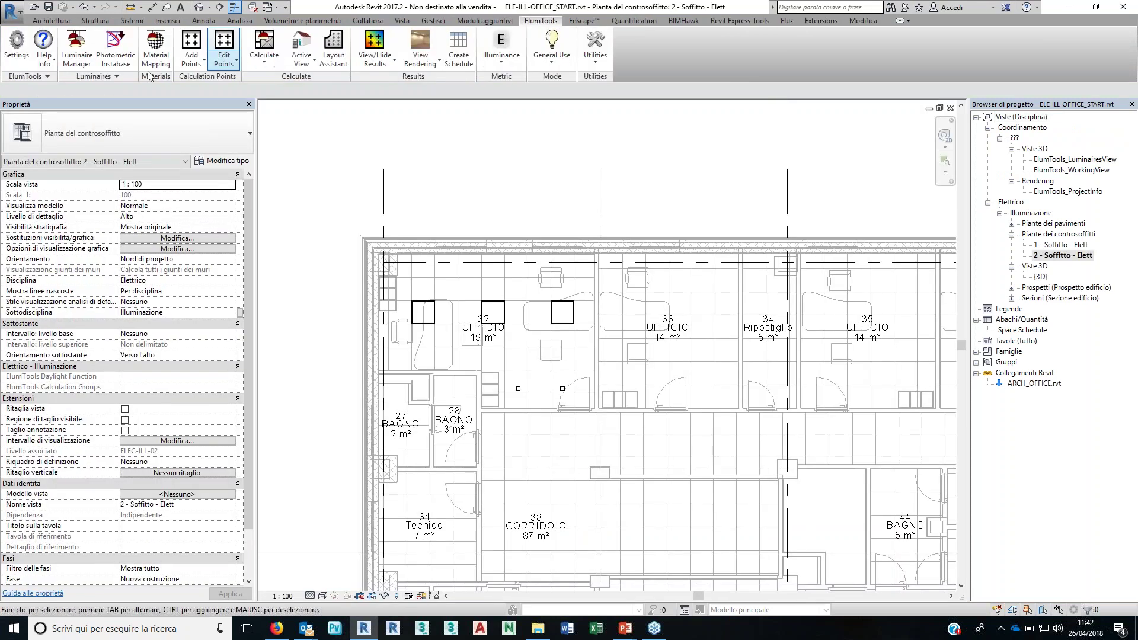
{"action": "left_click", "coordinate": [86, 65]}
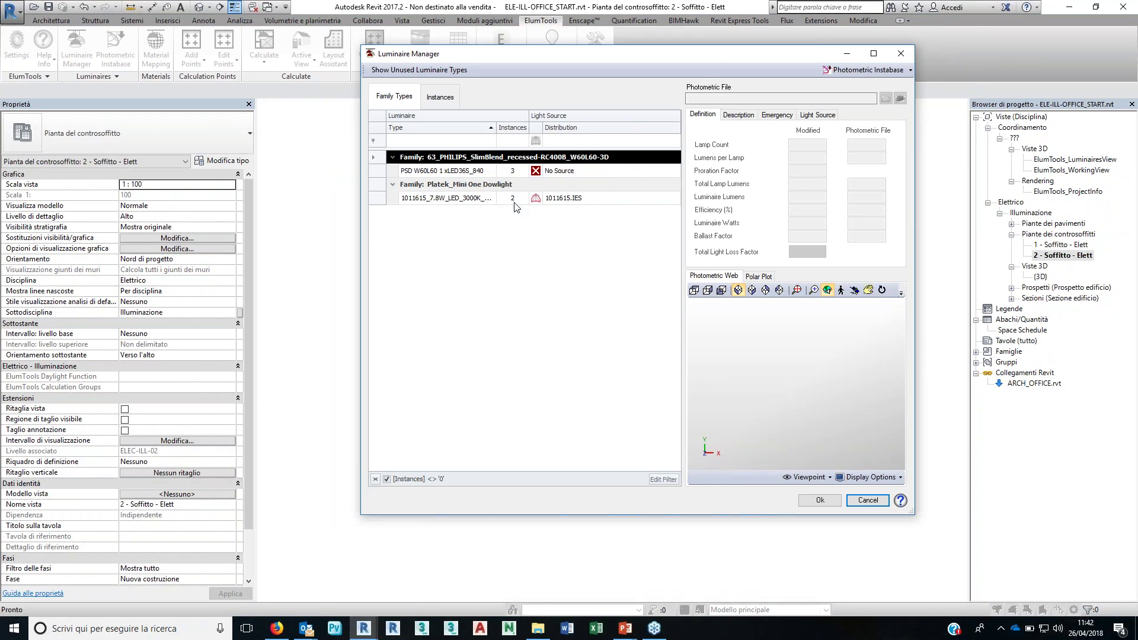
Step: Select the Platek downlight type and orbit its photometric web preview
{"action": "left_click_drag", "start_coordinate": [459, 198], "coordinate": [402, 198]}
{"action": "key", "text": "Return"}
{"action": "left_click_drag", "start_coordinate": [818, 374], "coordinate": [817, 395]}
{"action": "middle_click_drag", "start_coordinate": [803, 368], "coordinate": [802, 414]}
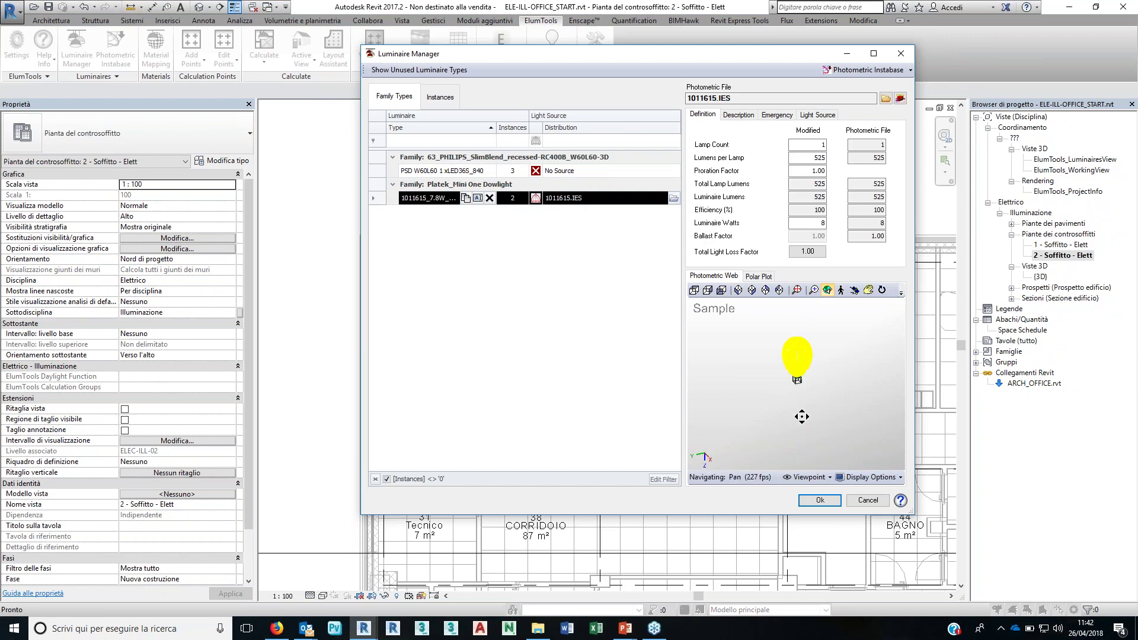
{"action": "scroll", "coordinate": [810, 375], "scroll_direction": "up", "scroll_amount": 3}
{"action": "scroll", "coordinate": [794, 377], "scroll_direction": "up", "scroll_amount": 2}
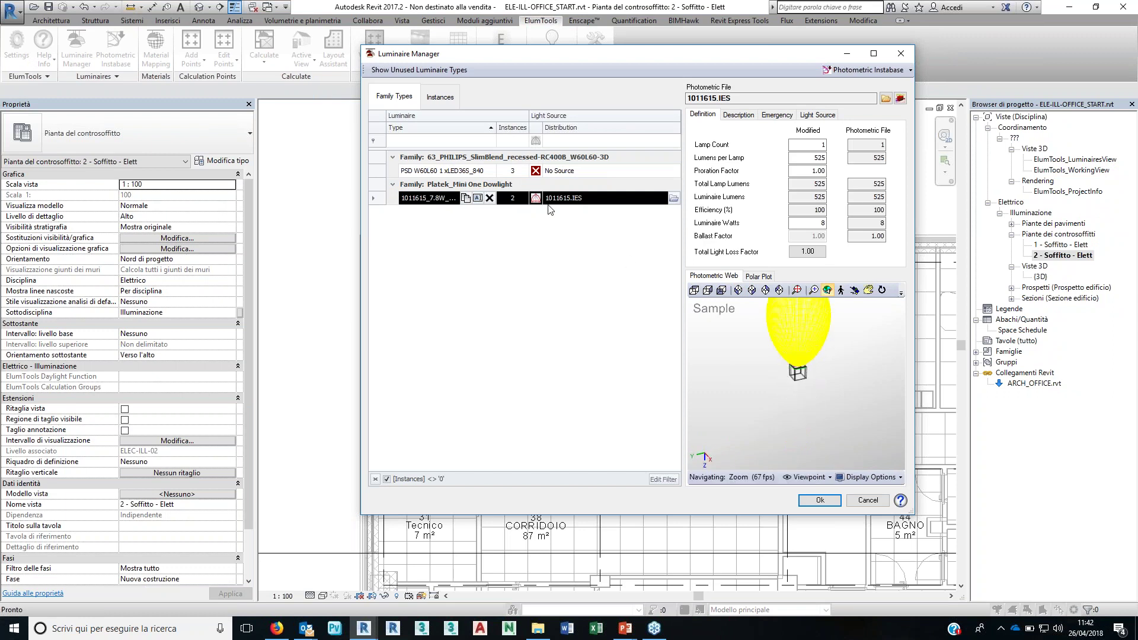
Step: Preview the PHILIPS SlimBlend distribution, then list luminaires by instance and back by type
{"action": "left_click", "coordinate": [587, 171]}
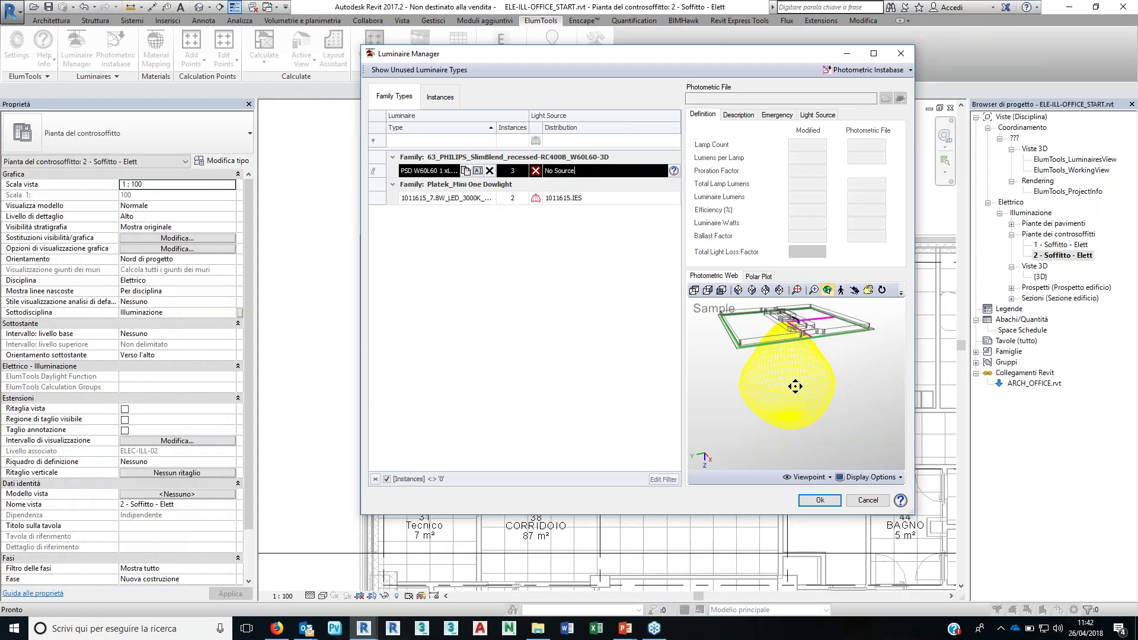
{"action": "key", "text": "ctrl+1"}
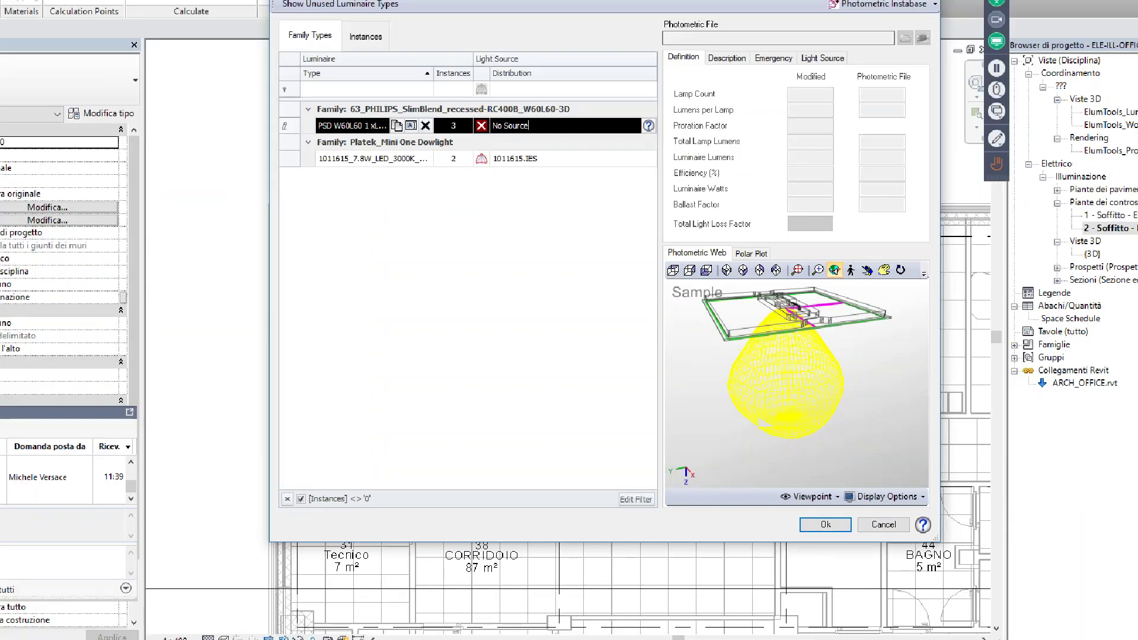
{"action": "left_click_drag", "start_coordinate": [719, 411], "coordinate": [862, 419]}
{"action": "left_click_drag", "start_coordinate": [928, 454], "coordinate": [607, 388]}
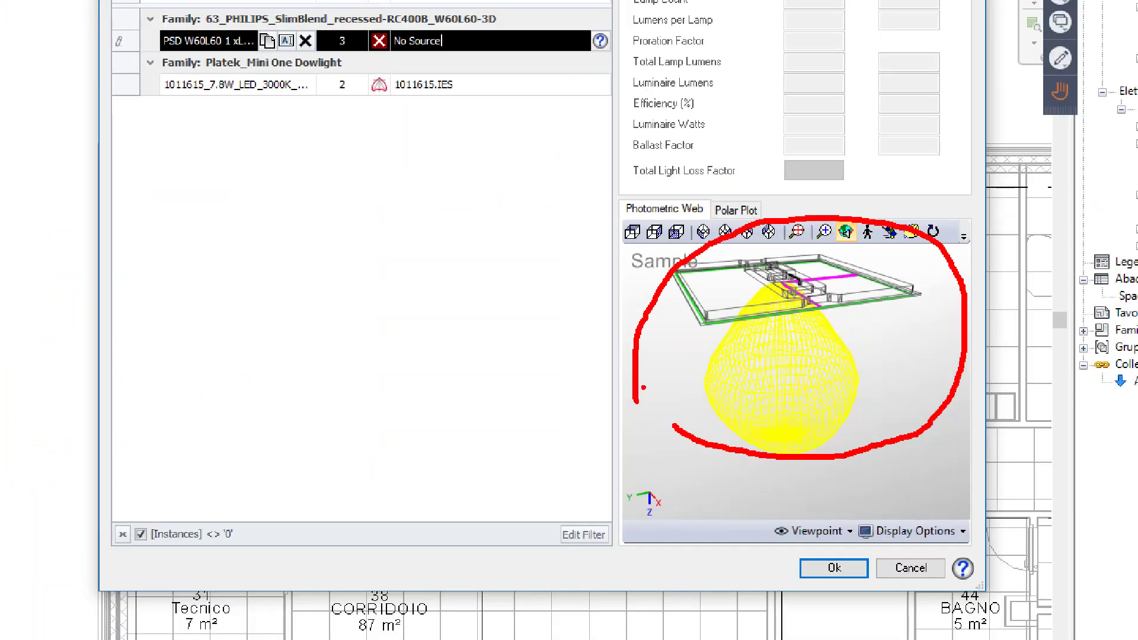
{"action": "key", "text": "Escape"}
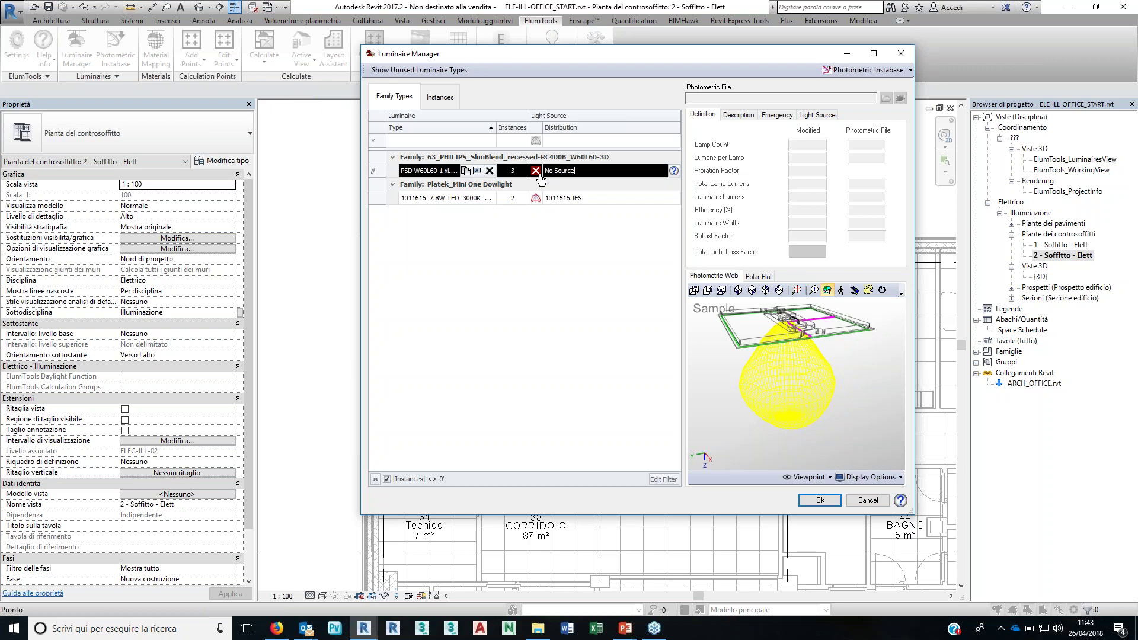
{"action": "left_click", "coordinate": [455, 89]}
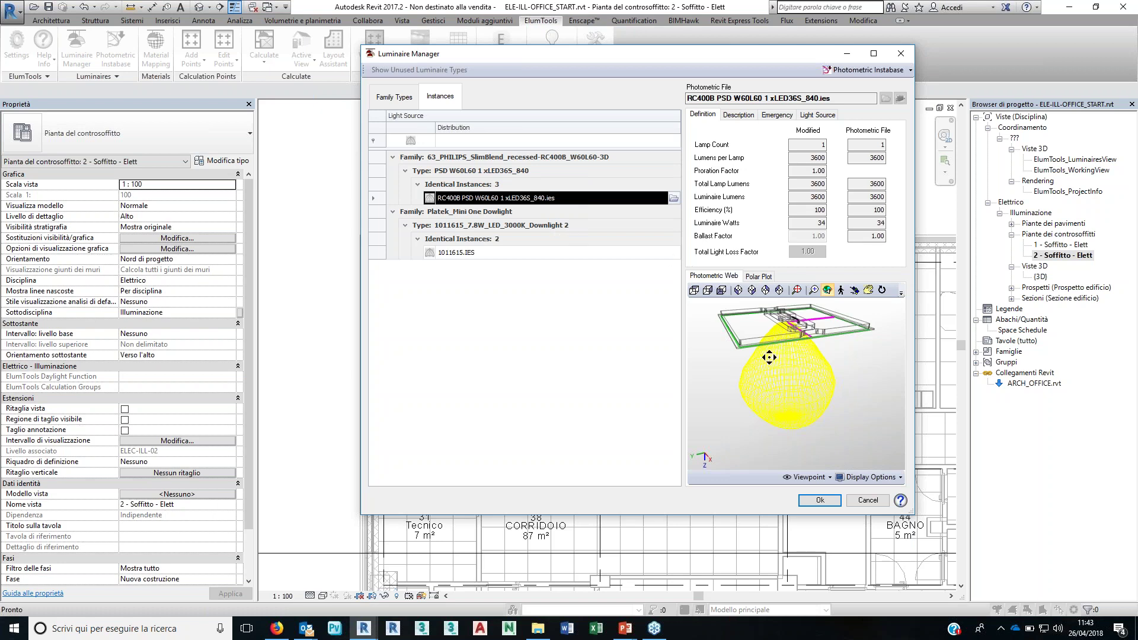
{"action": "left_click", "coordinate": [408, 99]}
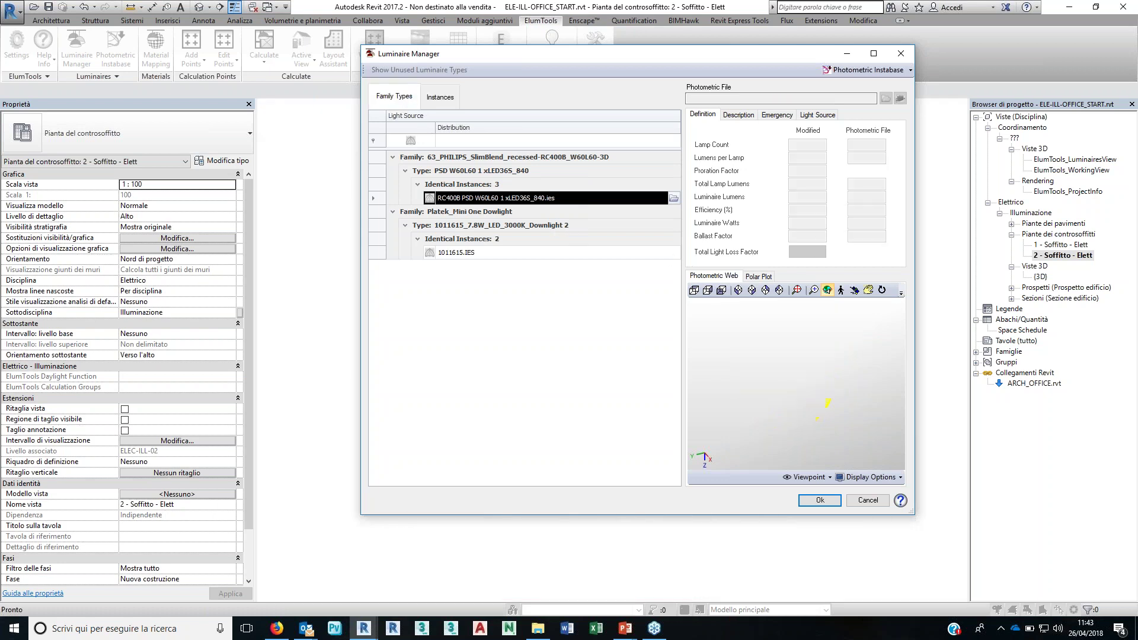
Step: Place a 600x600 - 277 recessed fixture on the office 32 ceiling face and close Luminaire Manager
{"action": "left_click", "coordinate": [847, 54]}
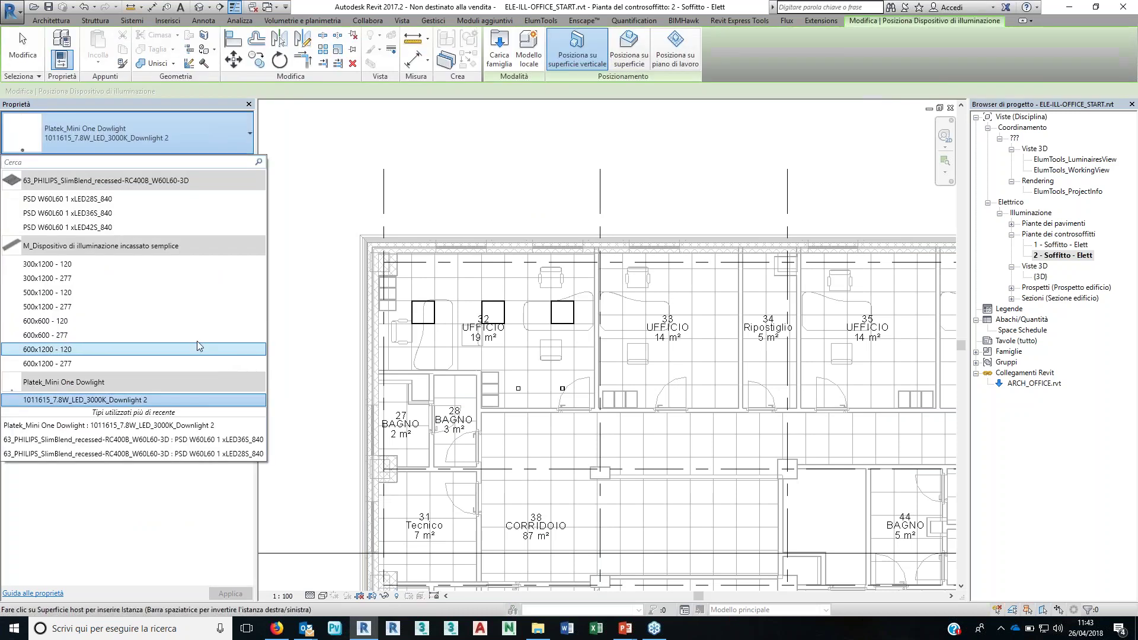
{"action": "left_click", "coordinate": [197, 347]}
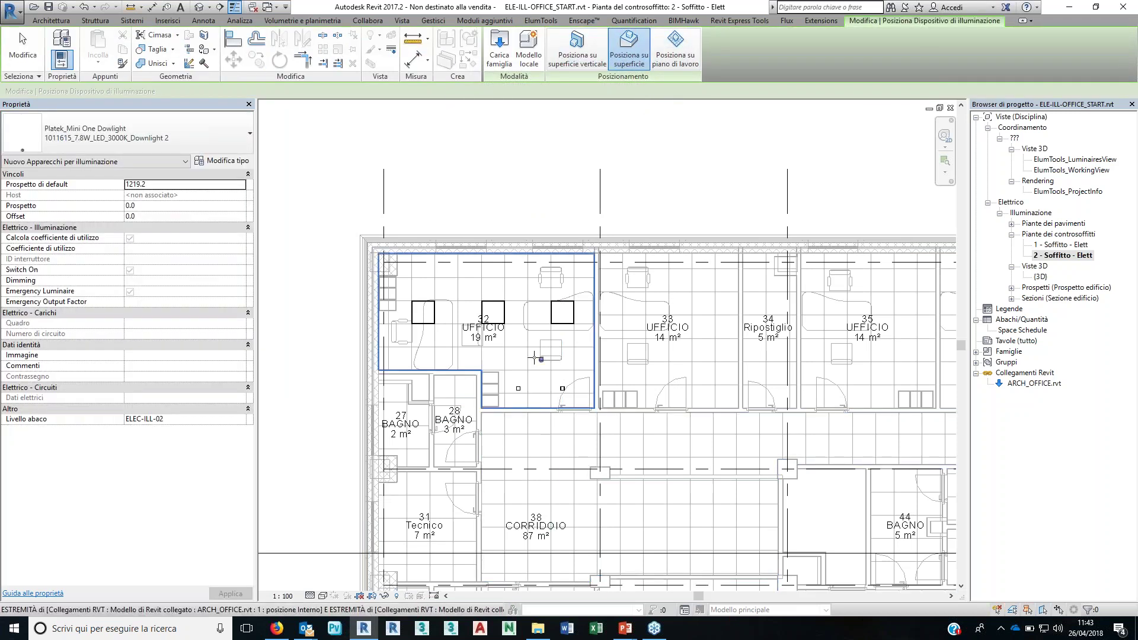
{"action": "left_click", "coordinate": [102, 142]}
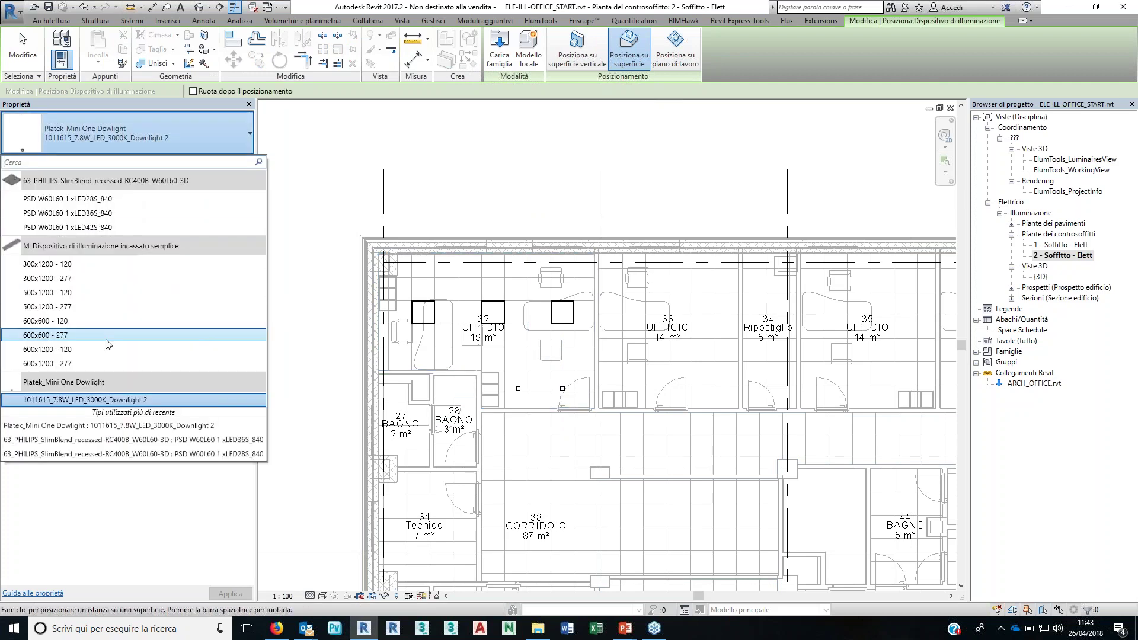
{"action": "left_click", "coordinate": [108, 345]}
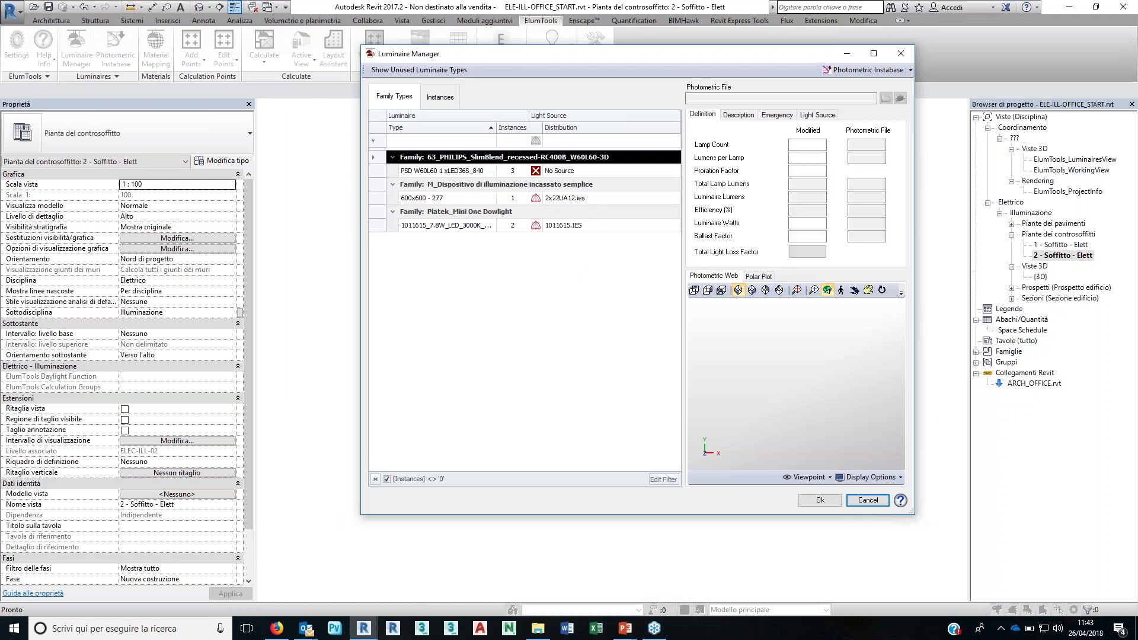
{"action": "left_click", "coordinate": [906, 57]}
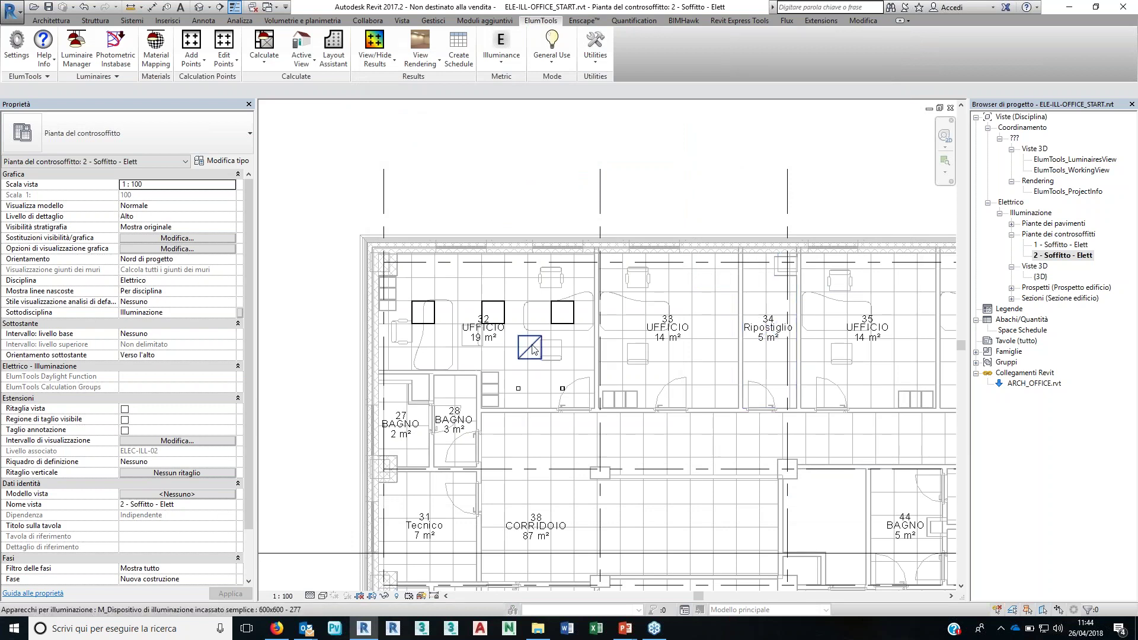
Step: Give the fixture family's 1200 x 300 rectangular light source a hemispherical distribution and load it into the project
{"action": "double_click", "coordinate": [532, 350]}
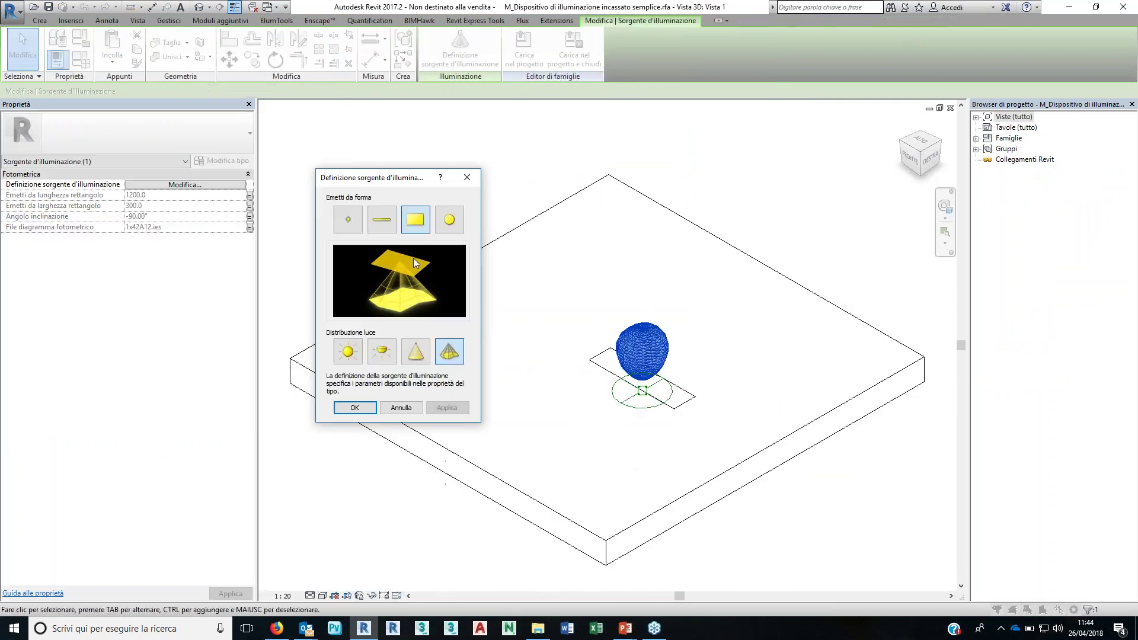
{"action": "left_click", "coordinate": [381, 351]}
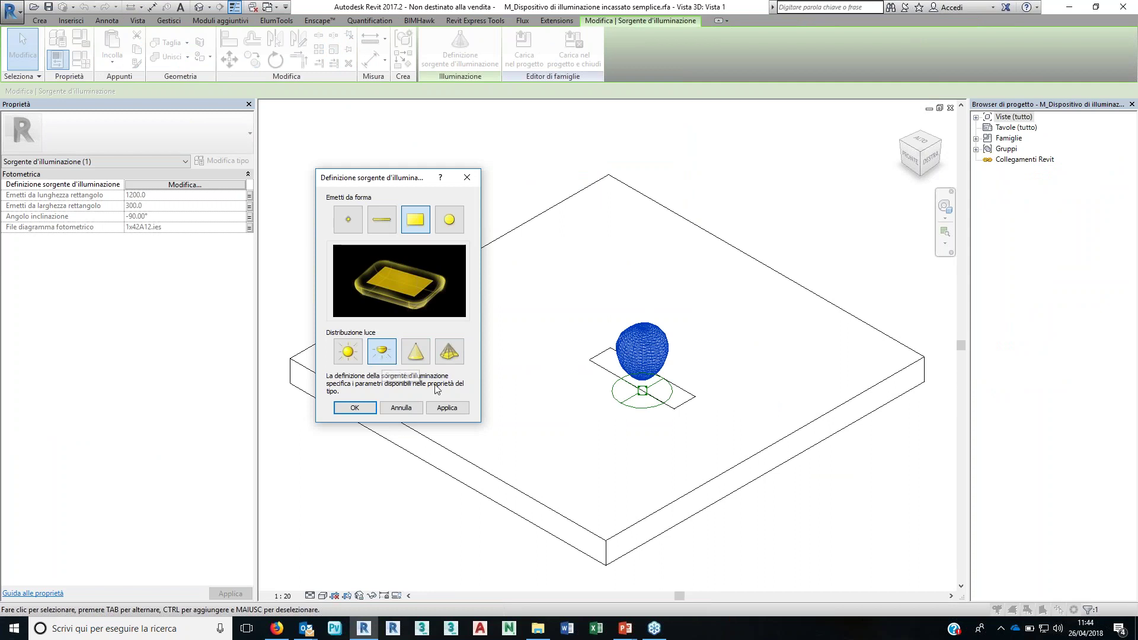
{"action": "left_click", "coordinate": [447, 408]}
{"action": "left_click", "coordinate": [366, 413]}
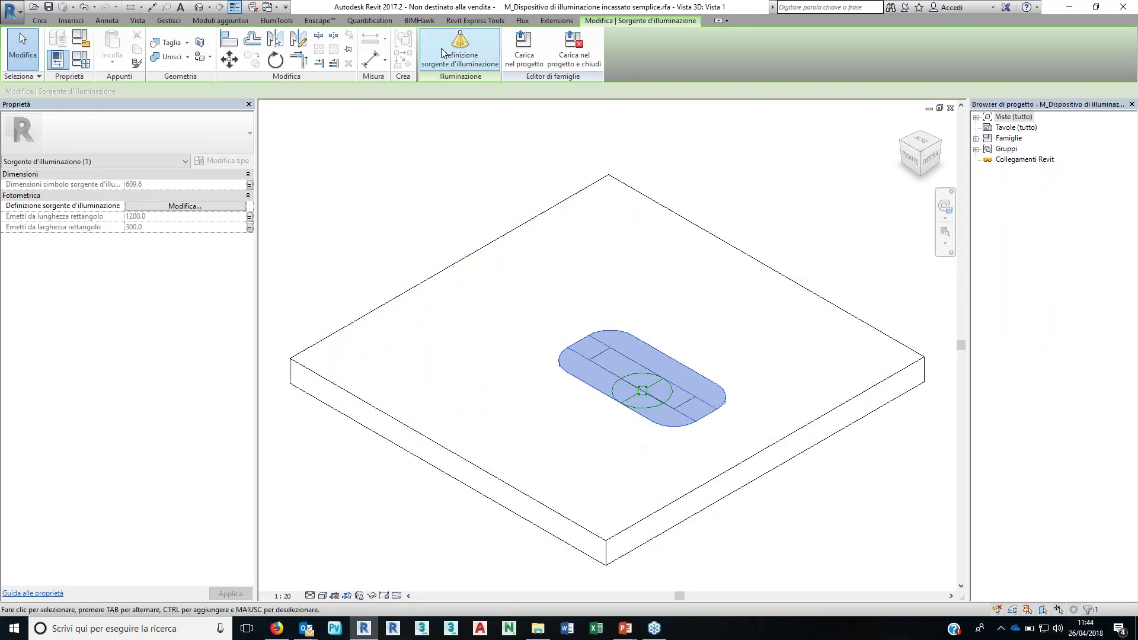
{"action": "left_click", "coordinate": [514, 59]}
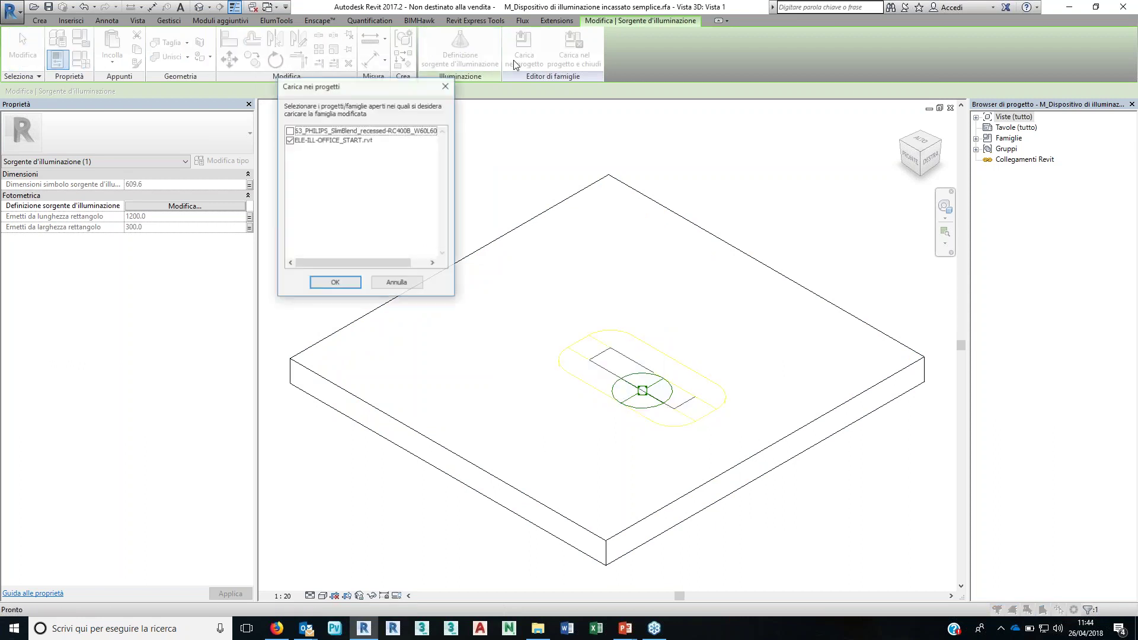
Step: Confirm loading the edited recessed fixture family into the office project
{"action": "left_click", "coordinate": [344, 283]}
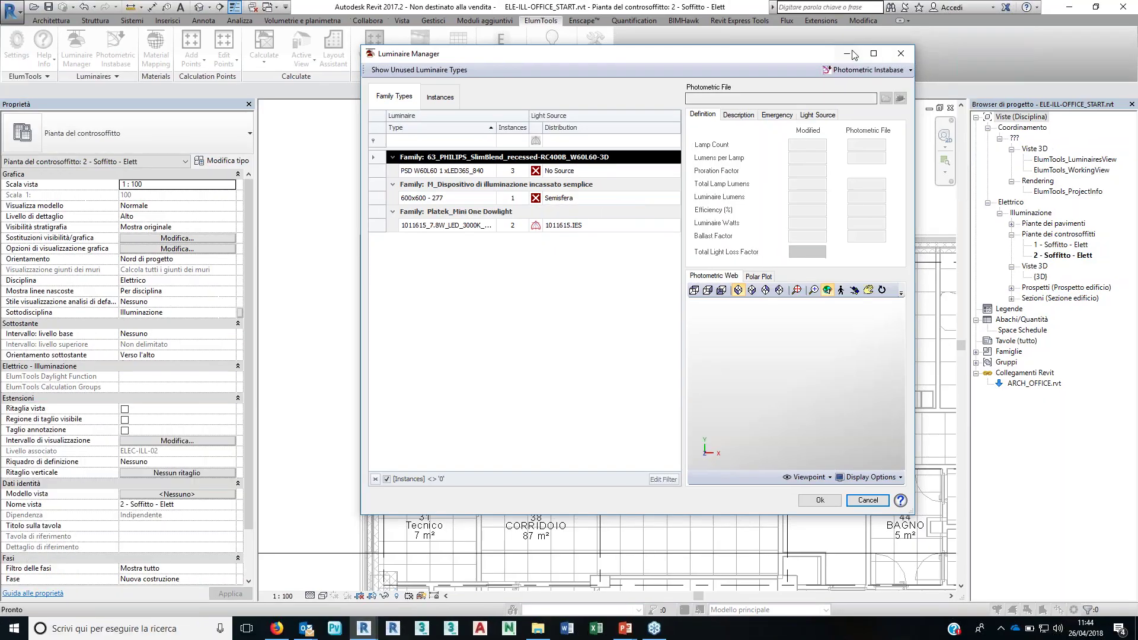
Step: Review the Platek downlight's 525 lm, 8 W definition and 1.00 light loss factors, then close the dialogs
{"action": "left_click", "coordinate": [551, 225]}
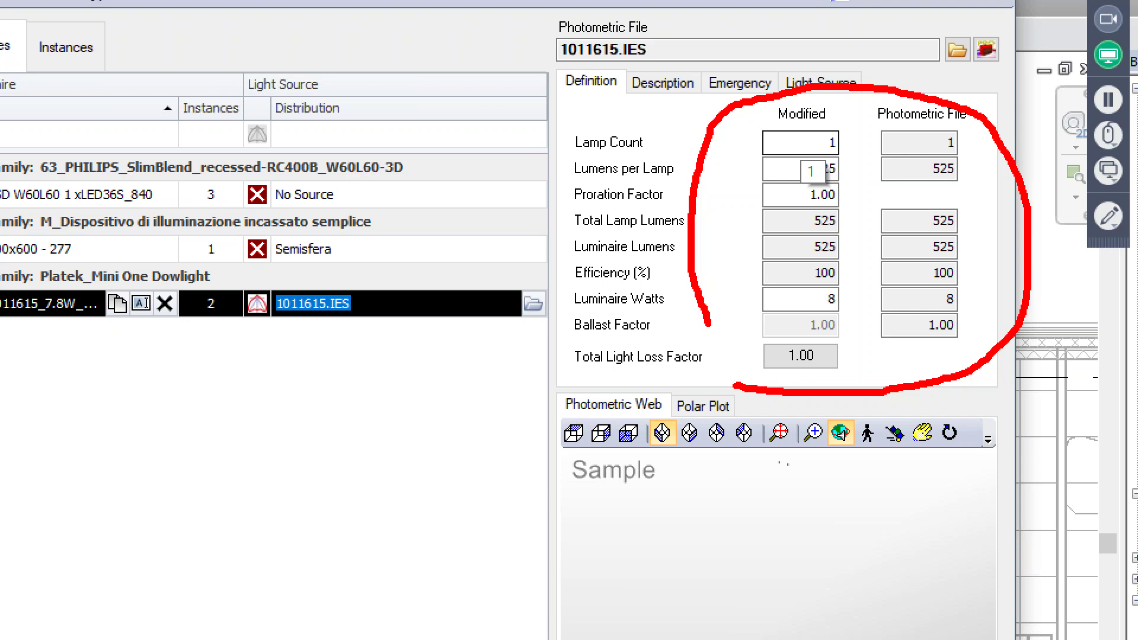
{"action": "mouse_move", "coordinate": [801, 186]}
{"action": "left_mouse_down"}
{"action": "mouse_move", "coordinate": [781, 193]}
{"action": "mouse_move", "coordinate": [805, 184]}
{"action": "left_mouse_up"}
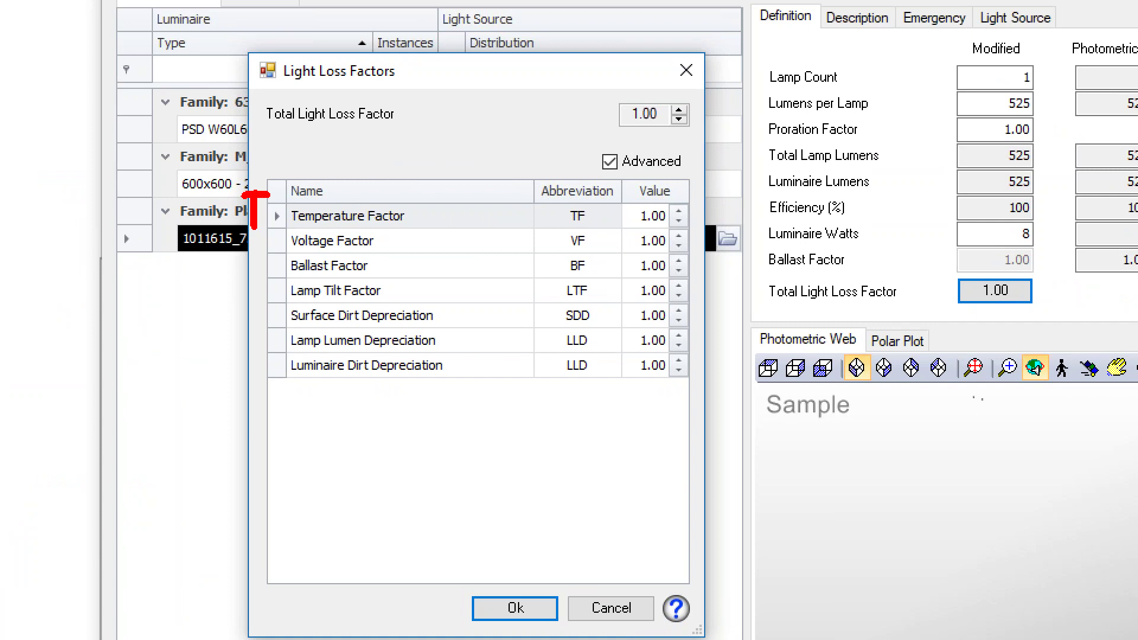
{"action": "left_click_drag", "start_coordinate": [253, 227], "coordinate": [274, 395]}
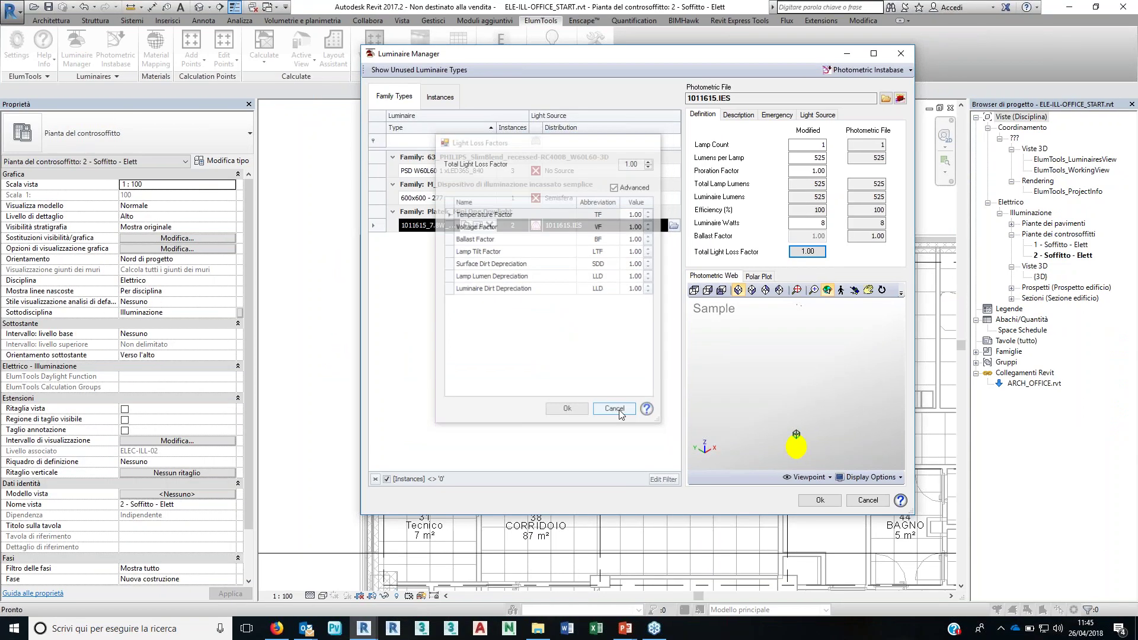
{"action": "key", "text": "Return"}
{"action": "key", "text": "Return"}
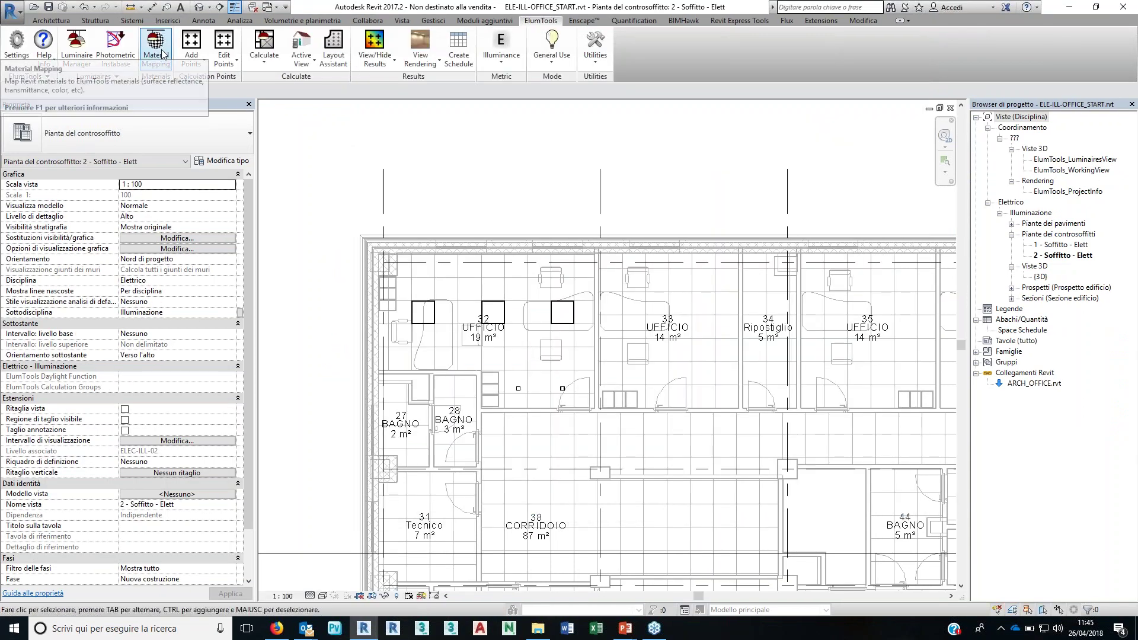
Step: Open the ElumTools Material Mapping table briefly and close it again
{"action": "left_click", "coordinate": [162, 53]}
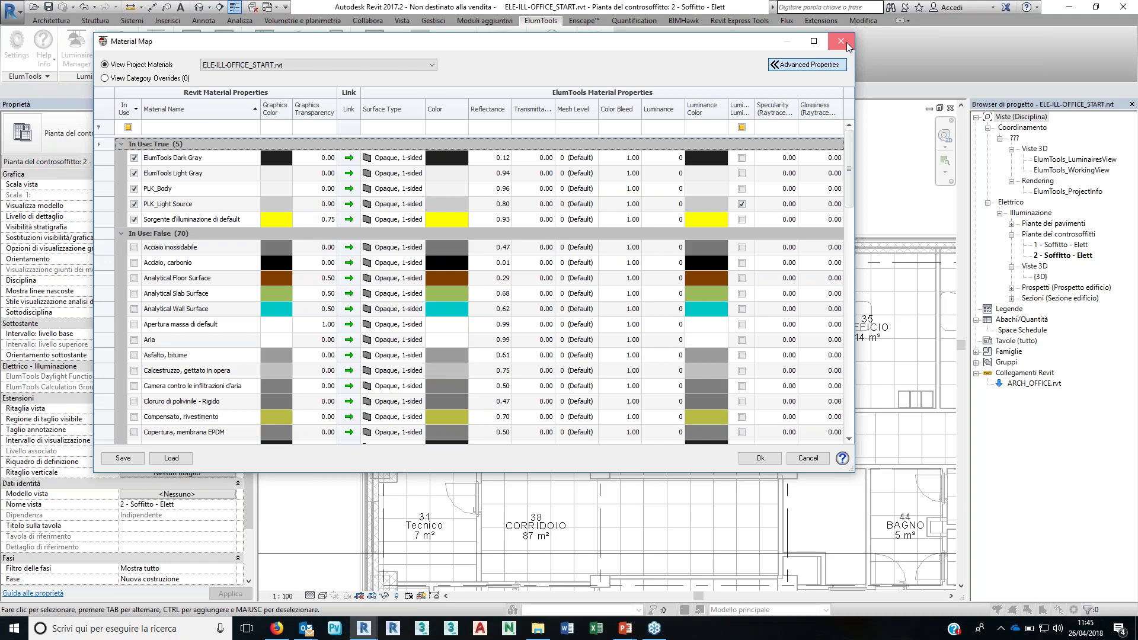
{"action": "left_click", "coordinate": [847, 44]}
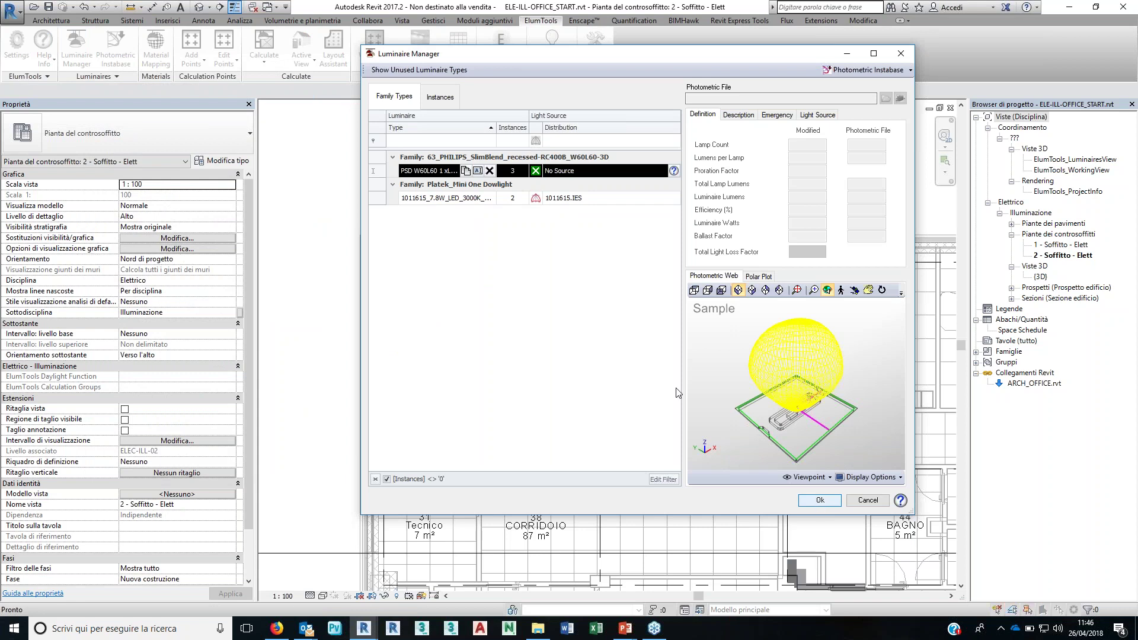
{"action": "scroll", "coordinate": [761, 268], "scroll_direction": "up", "scroll_amount": 2}
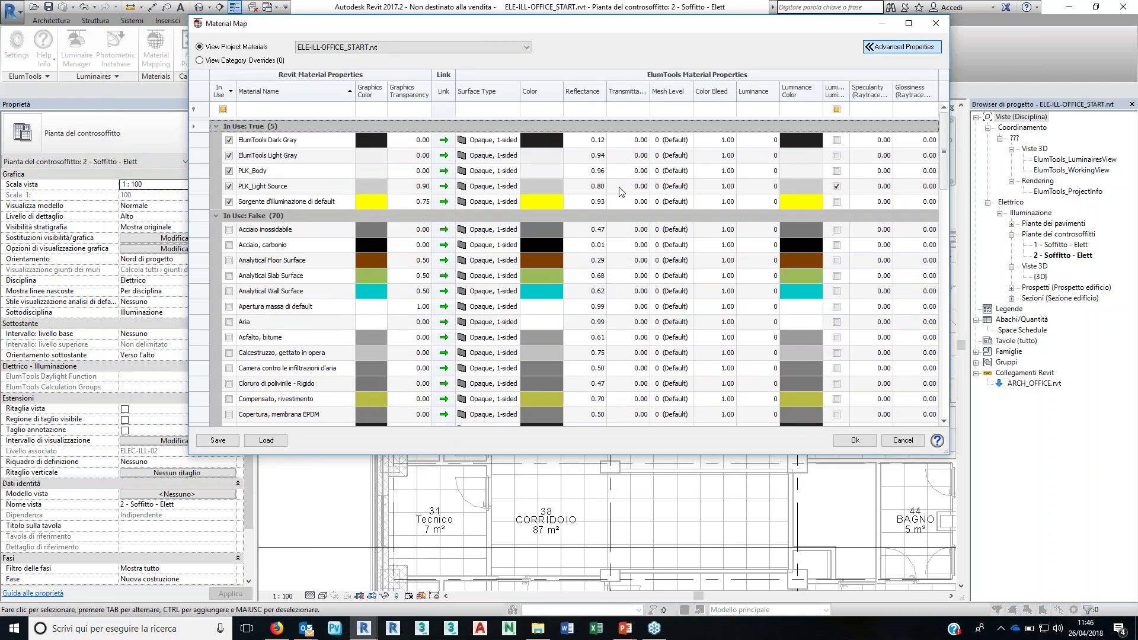
Step: List the materials of the linked ARCH_OFFICE.rvt model in the Material Map
{"action": "left_click", "coordinate": [364, 48]}
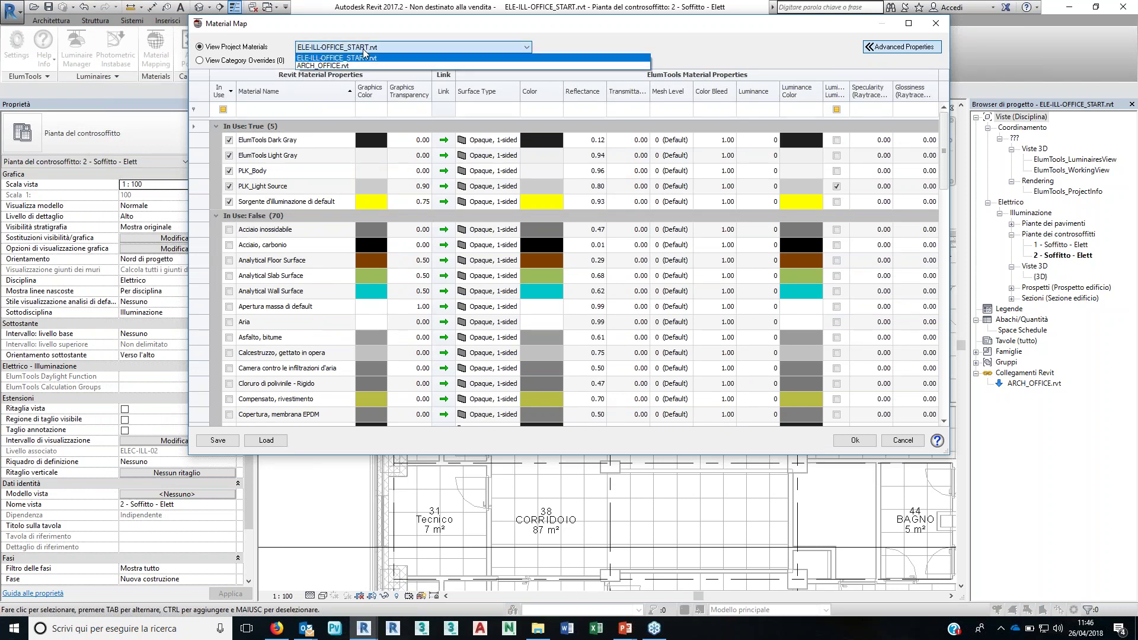
{"action": "left_click", "coordinate": [363, 49]}
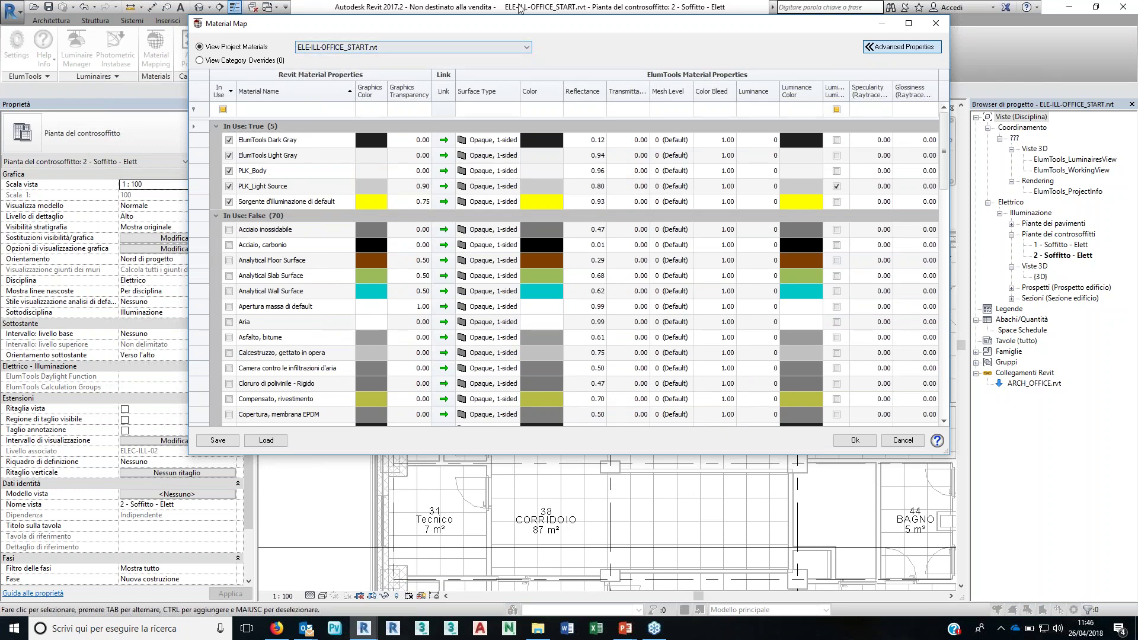
{"action": "left_click", "coordinate": [447, 43]}
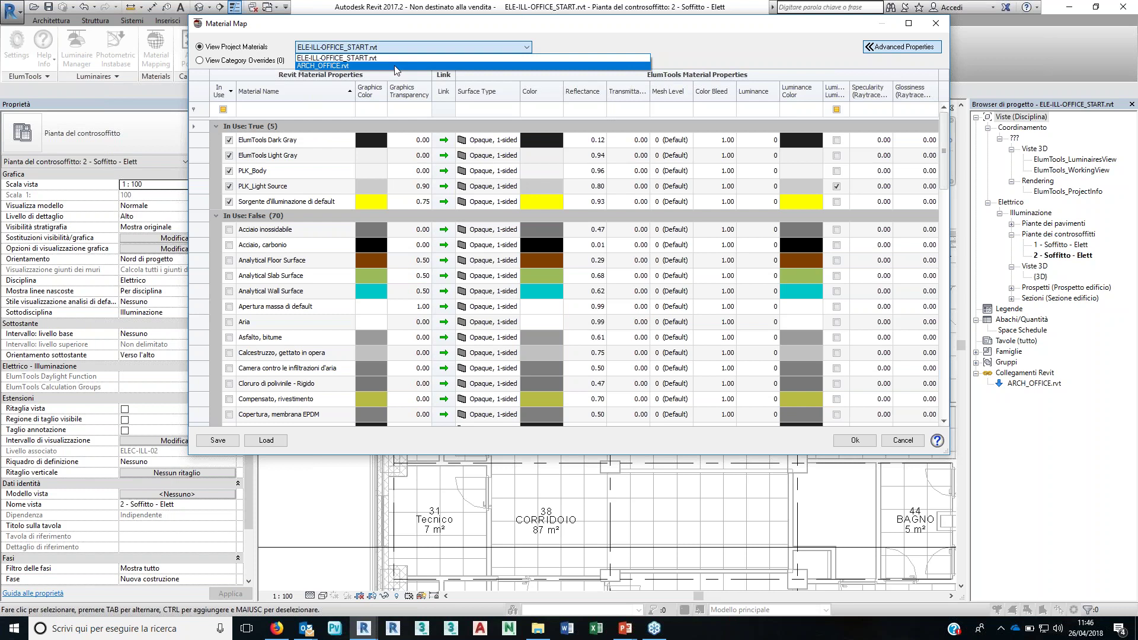
{"action": "left_click", "coordinate": [396, 65]}
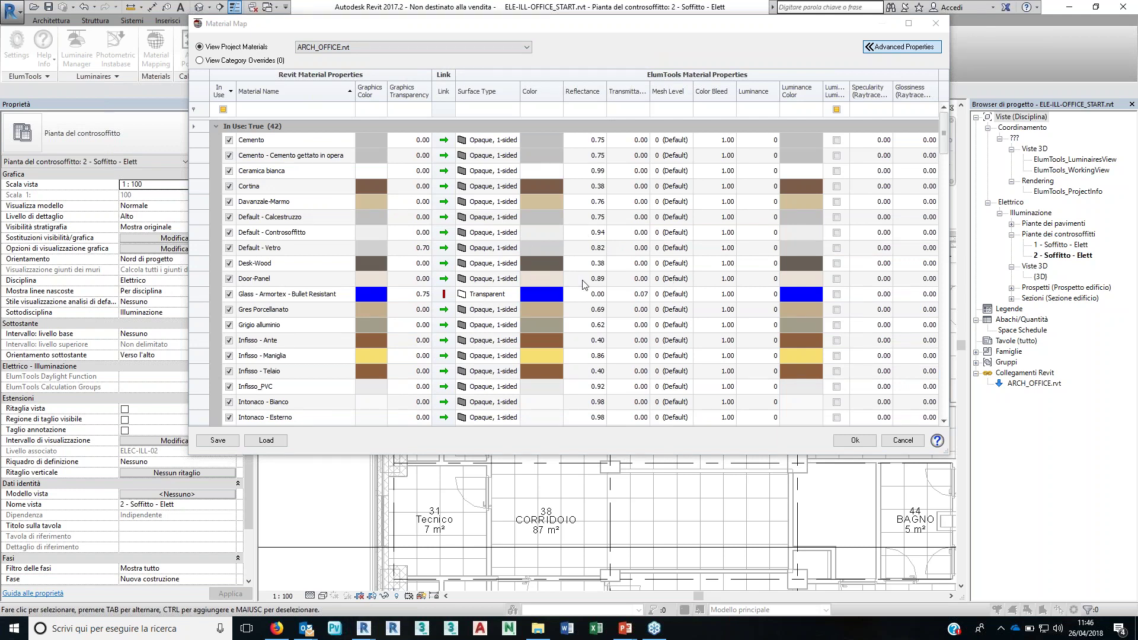
Step: Enlarge the Material Map window and select the Default - Vetro material
{"action": "left_click", "coordinate": [947, 454]}
{"action": "left_click_drag", "start_coordinate": [947, 454], "coordinate": [957, 466]}
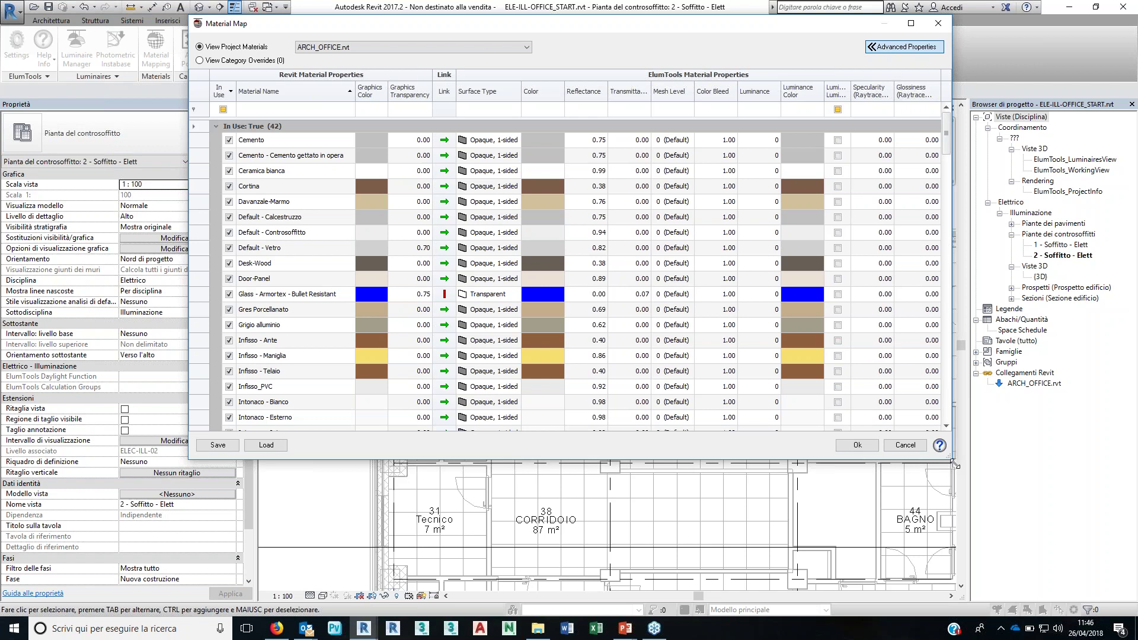
{"action": "left_click_drag", "start_coordinate": [956, 466], "coordinate": [988, 551]}
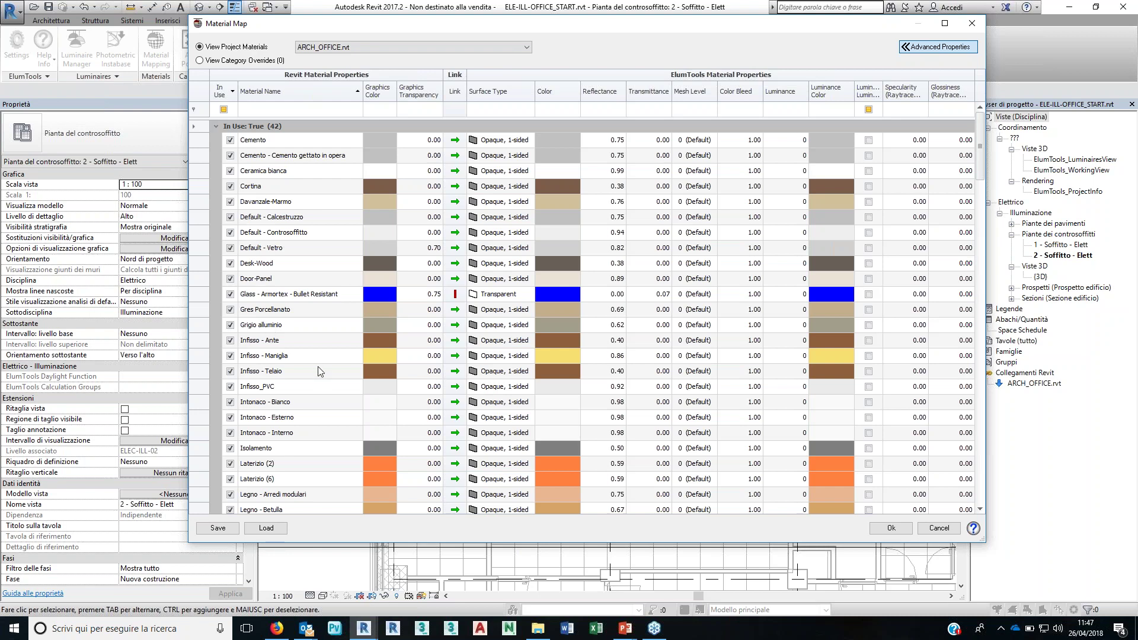
{"action": "scroll", "coordinate": [320, 371], "scroll_direction": "down", "scroll_amount": 1}
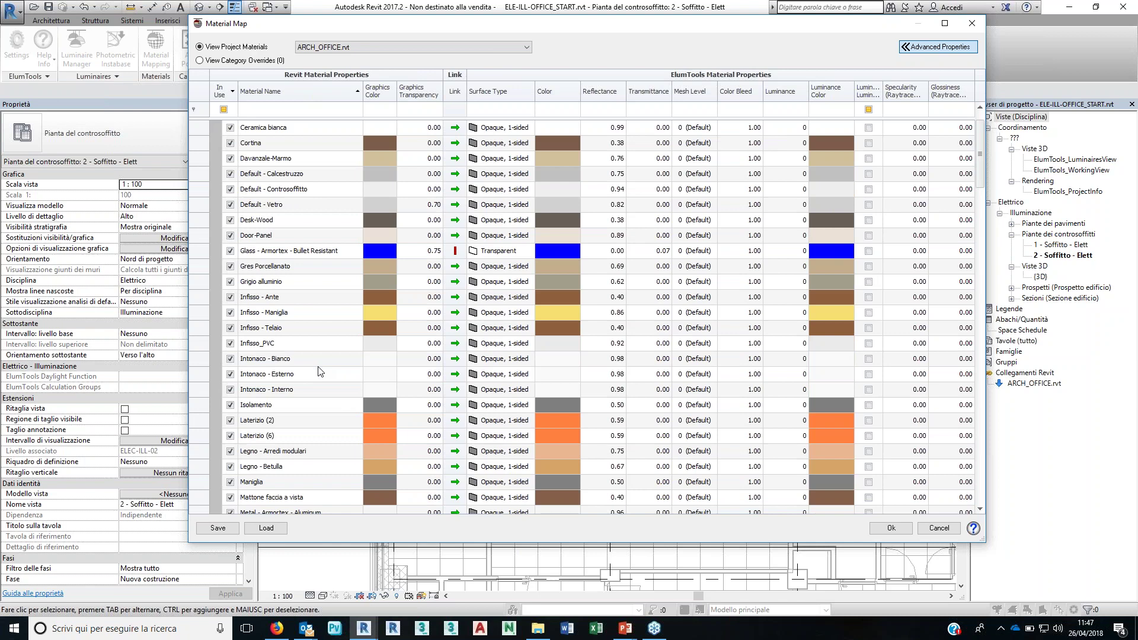
{"action": "scroll", "coordinate": [318, 371], "scroll_direction": "down", "scroll_amount": 1}
{"action": "scroll", "coordinate": [319, 371], "scroll_direction": "up", "scroll_amount": 2}
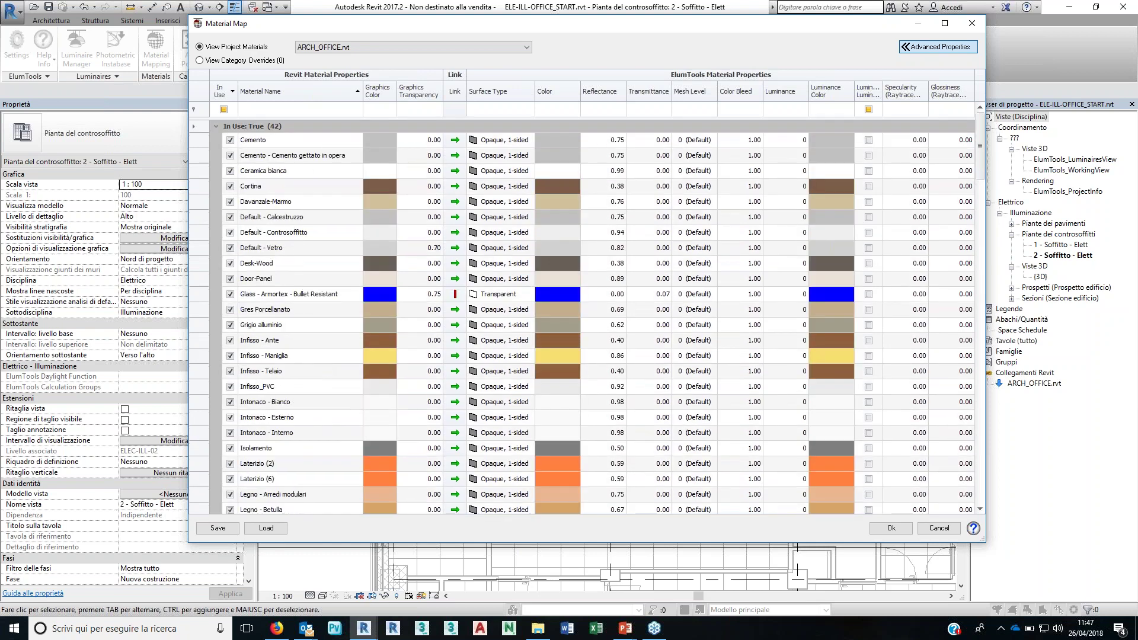
{"action": "left_click", "coordinate": [509, 248]}
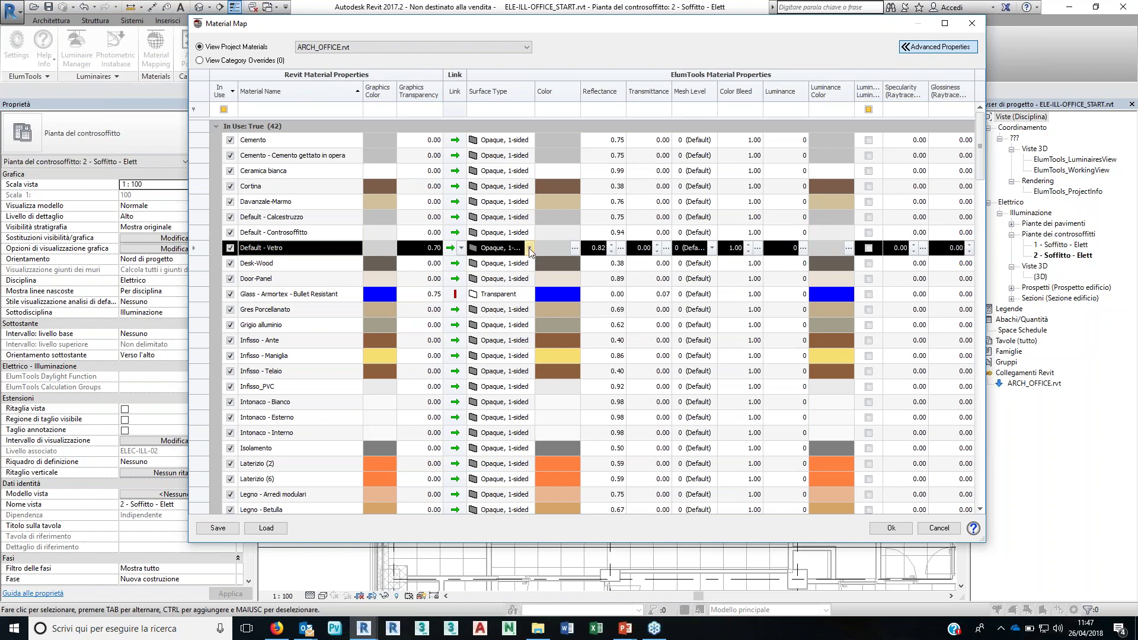
Step: Make Default - Vetro a Transparent surface with 0.70 transmittance and confirm the Material Map
{"action": "left_click", "coordinate": [530, 252]}
{"action": "left_click", "coordinate": [495, 295]}
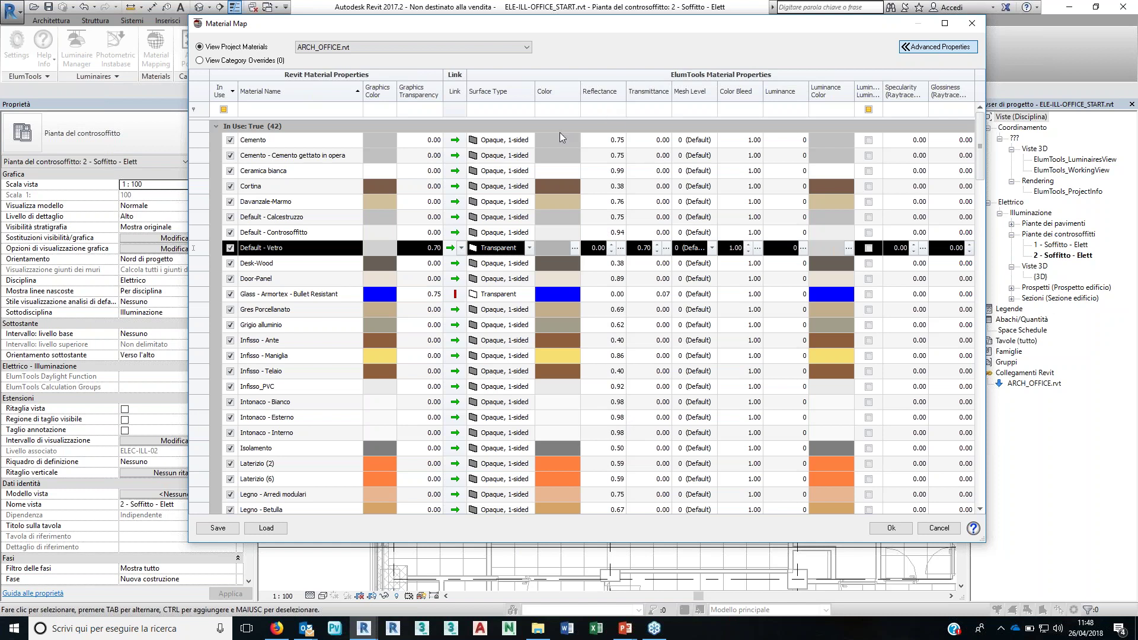
{"action": "left_click", "coordinate": [905, 533]}
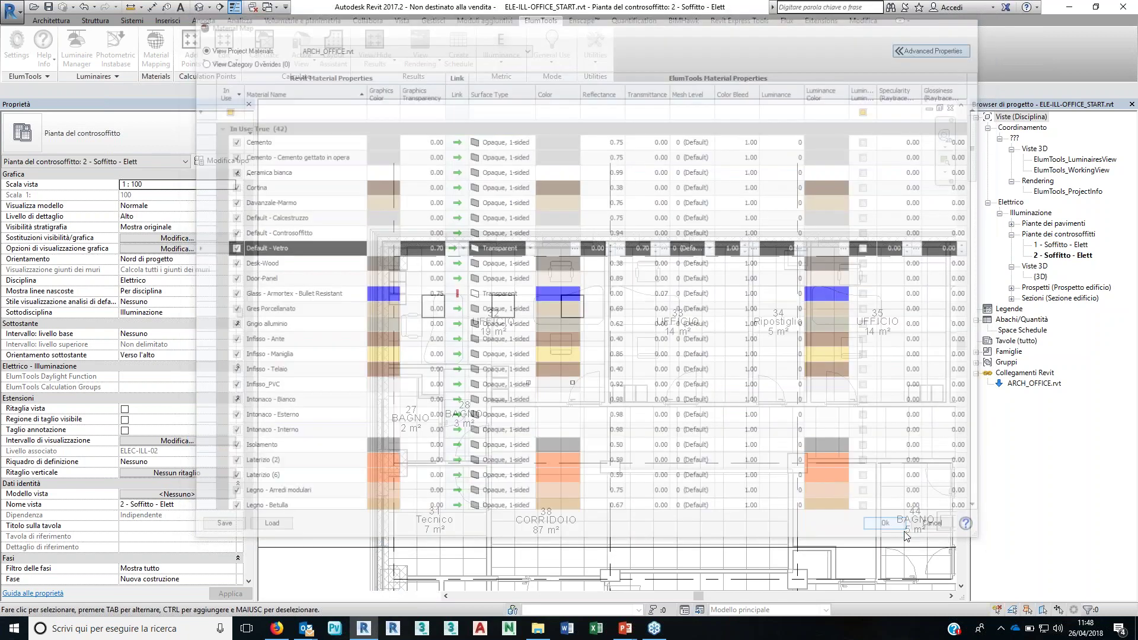
Step: Draw a short sample wall north of the office plan and view its materials in the material browser
{"action": "left_click", "coordinate": [52, 20]}
{"action": "left_click", "coordinate": [45, 48]}
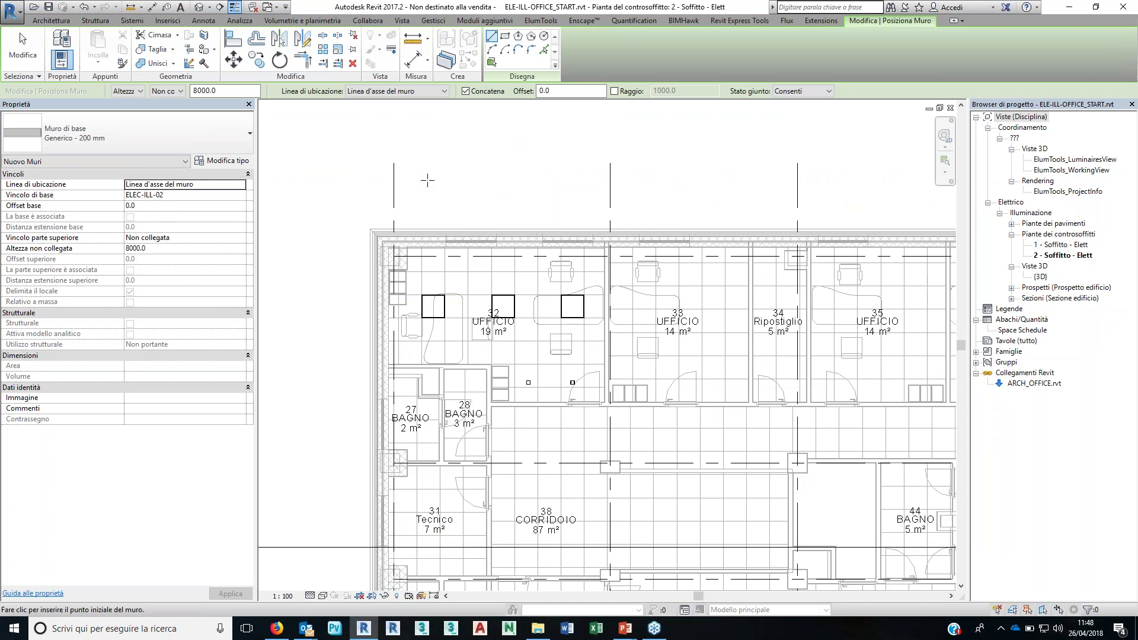
{"action": "left_click", "coordinate": [427, 180]}
{"action": "left_click", "coordinate": [536, 180]}
{"action": "key", "text": "Escape"}
{"action": "key", "text": "Escape"}
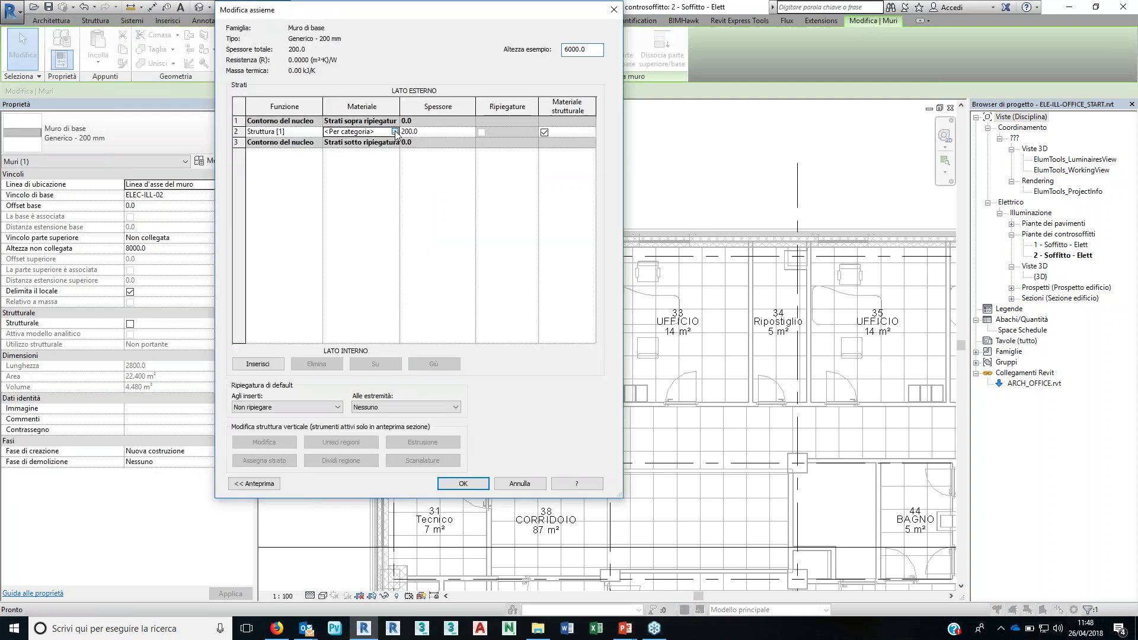
{"action": "left_click", "coordinate": [395, 132]}
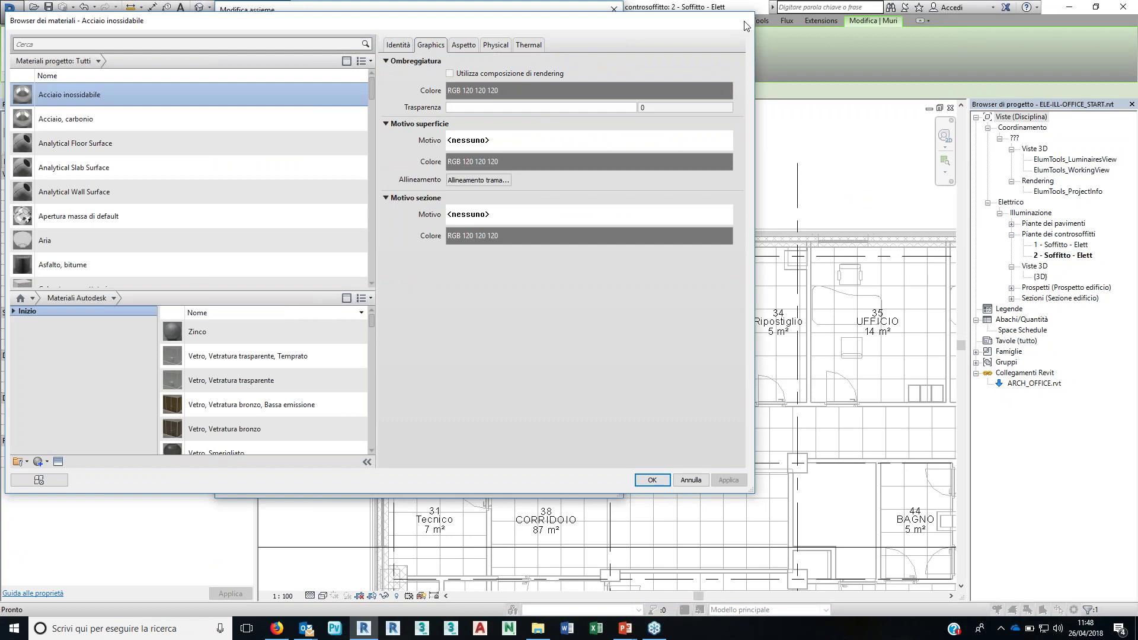
{"action": "left_click", "coordinate": [746, 26]}
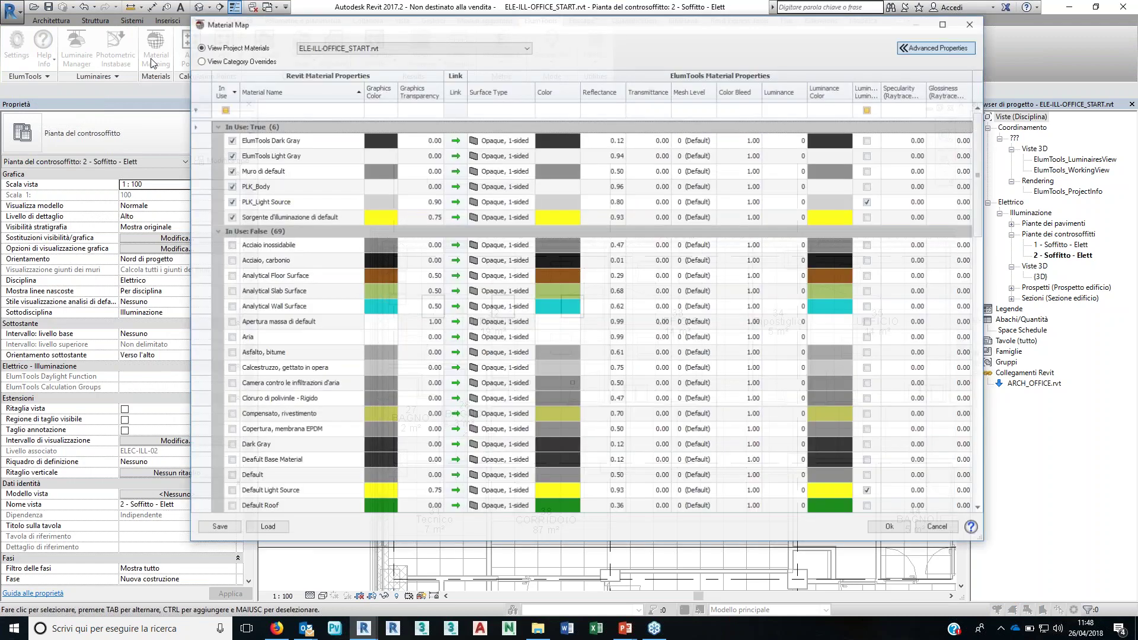
Step: Override the Muri category with light grey at 0.80 reflectance, then select ARCH_OFFICE.rvt
{"action": "left_click", "coordinate": [225, 63]}
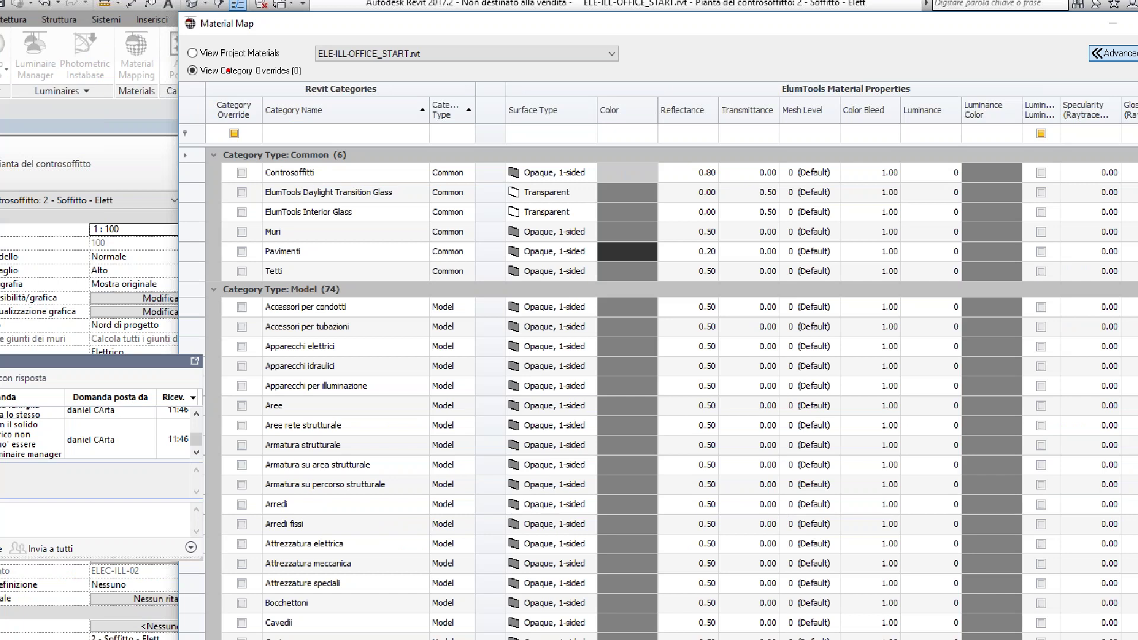
{"action": "left_click", "coordinate": [557, 188]}
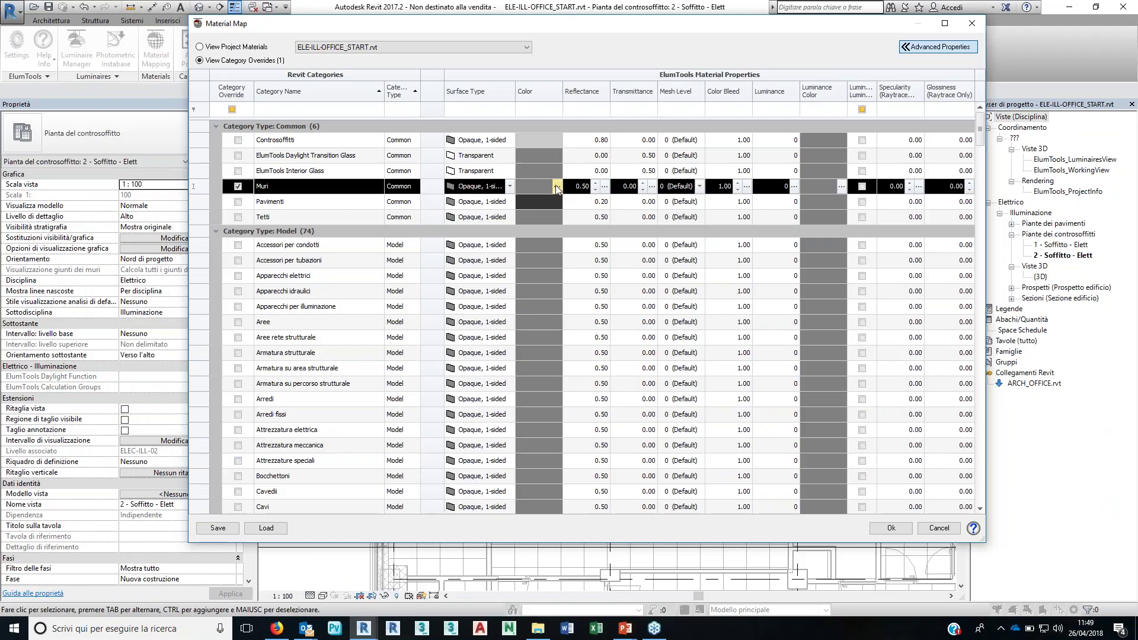
{"action": "left_click", "coordinate": [557, 188]}
{"action": "left_click", "coordinate": [709, 414]}
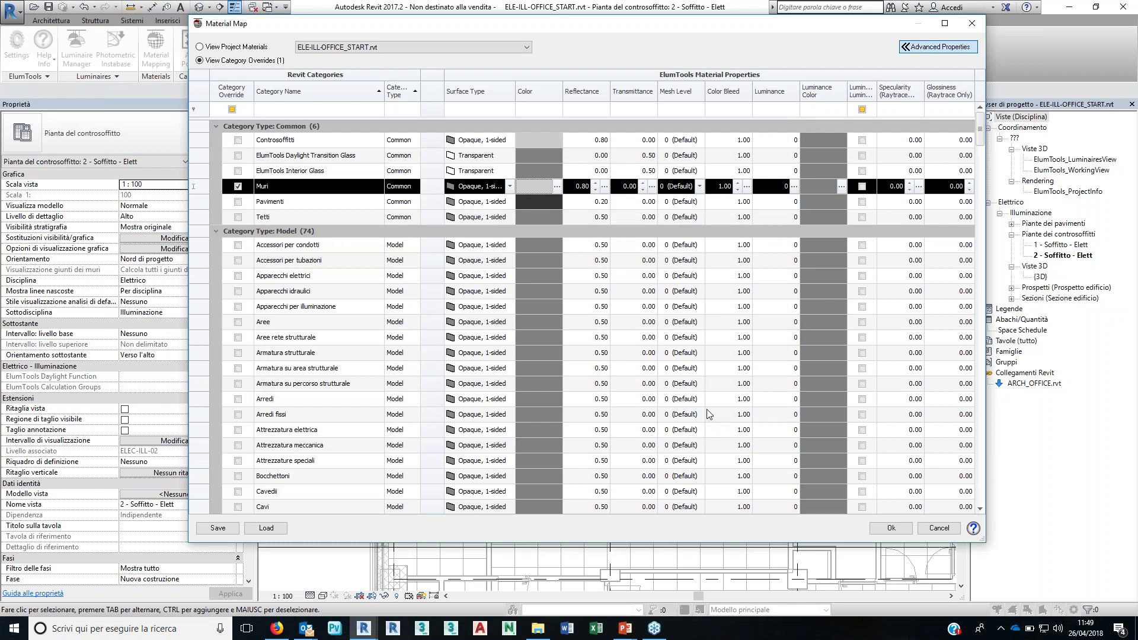
{"action": "left_click", "coordinate": [425, 48]}
{"action": "left_click", "coordinate": [408, 65]}
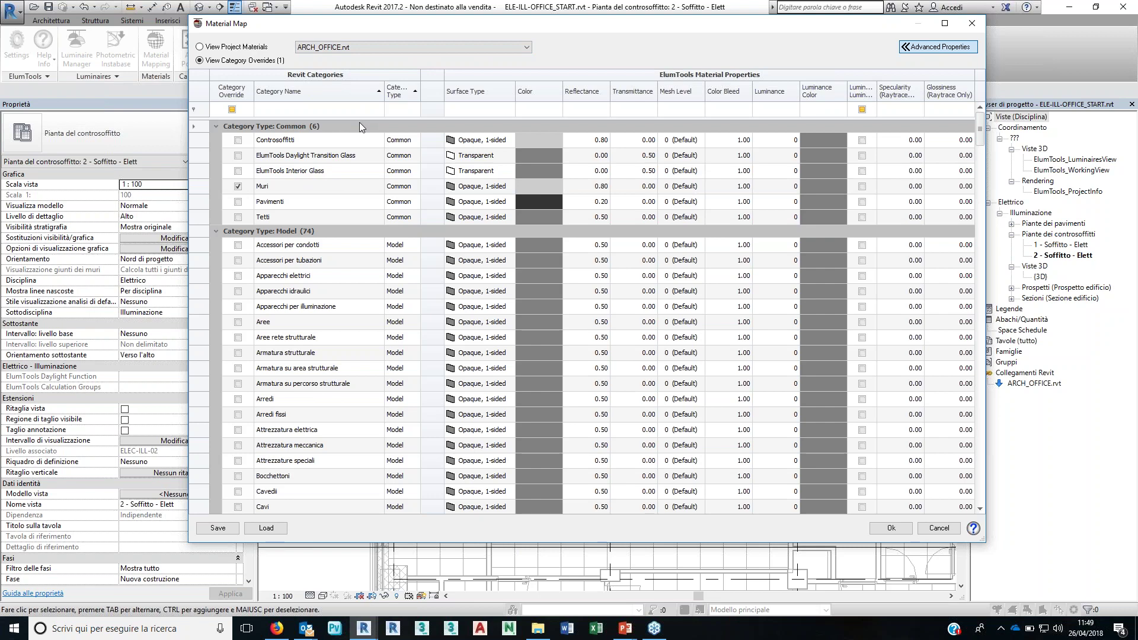
Step: In the project materials list, set the three Intonaco rows' reflectance to 0.80 and confirm
{"action": "left_click", "coordinate": [236, 50]}
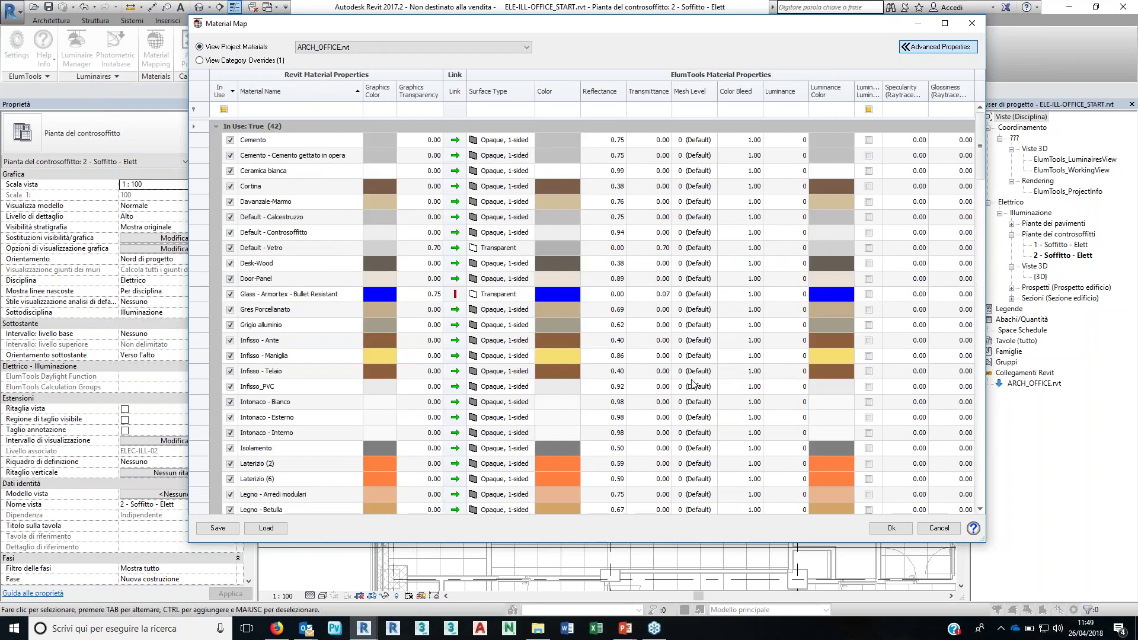
{"action": "left_click", "coordinate": [613, 403]}
{"action": "type", "text": "0.5"}
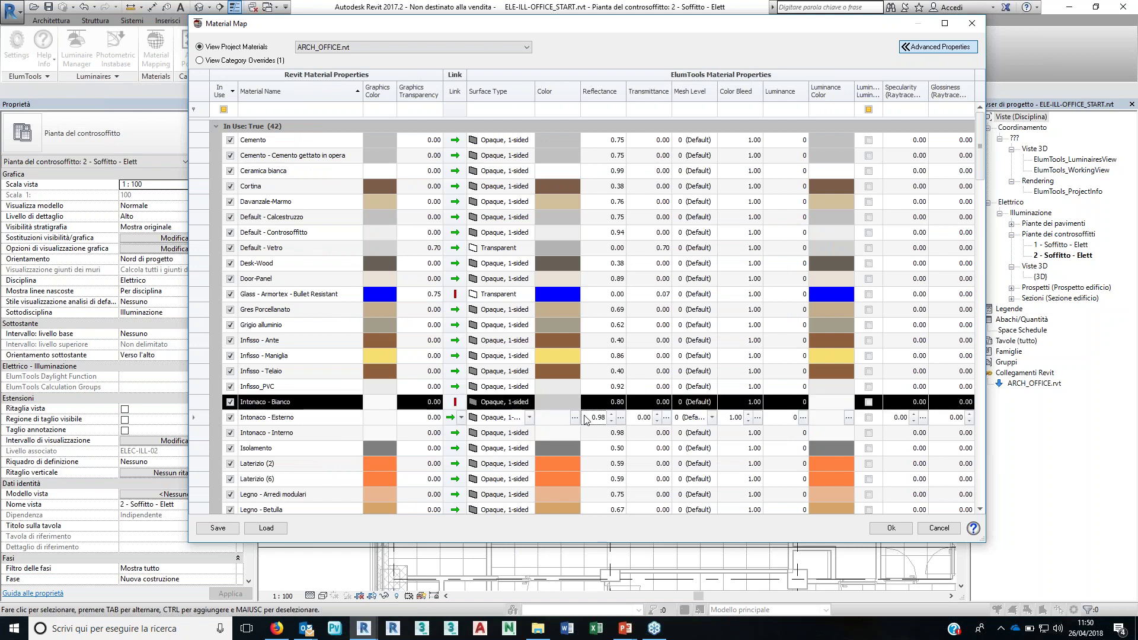
{"action": "left_click", "coordinate": [586, 418]}
{"action": "type", "text": "0.50"}
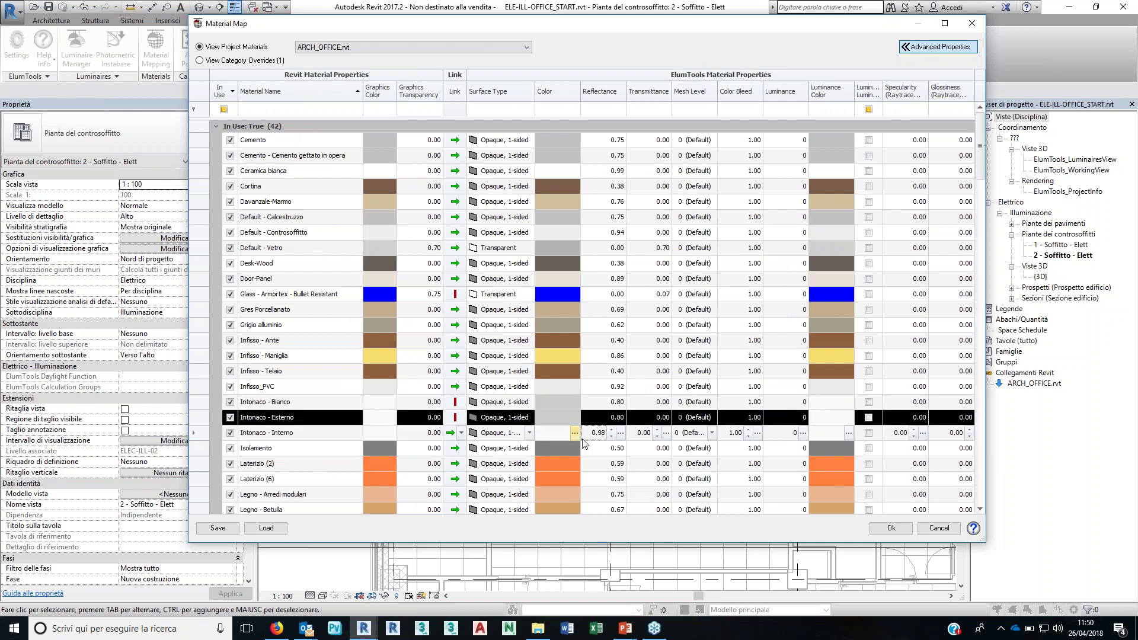
{"action": "left_click", "coordinate": [599, 432]}
{"action": "type", "text": "0.8"}
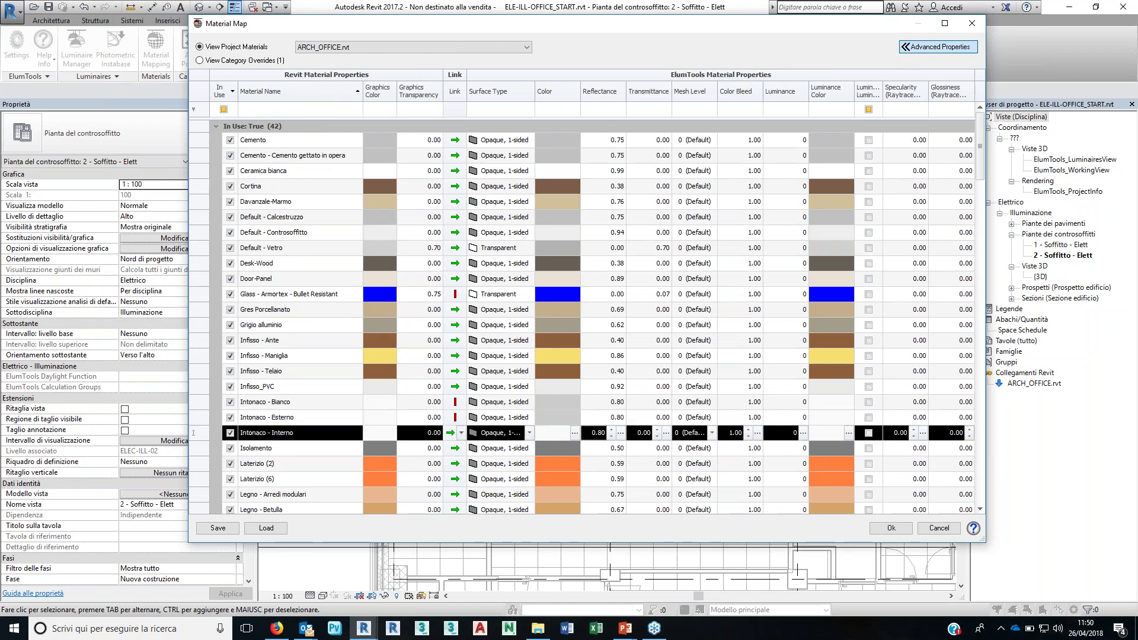
{"action": "left_click", "coordinate": [599, 449]}
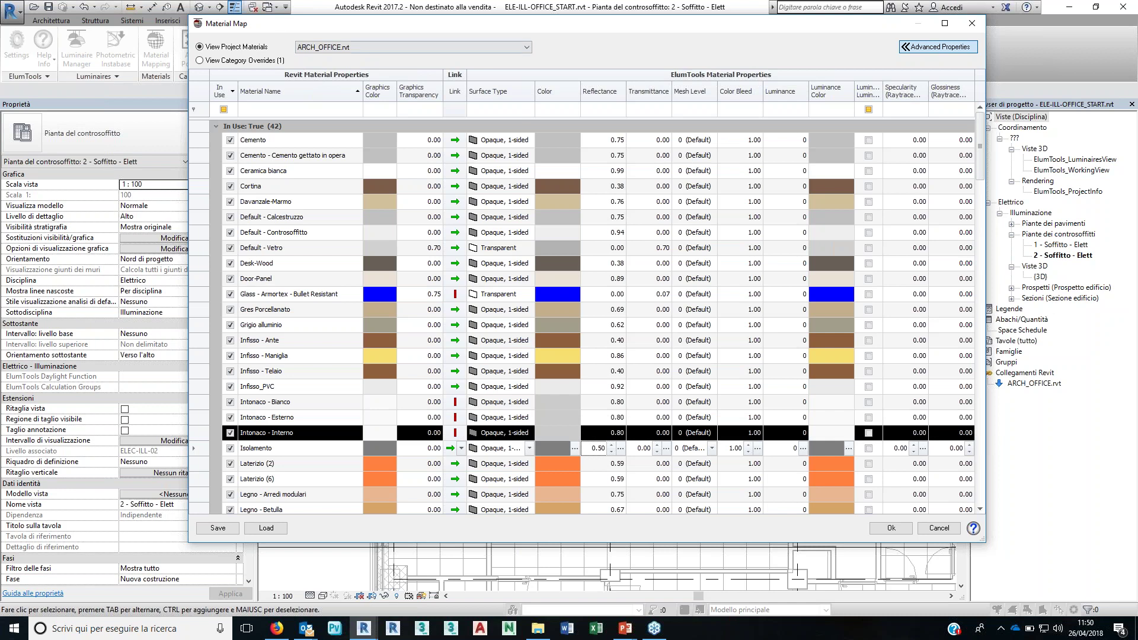
{"action": "left_click", "coordinate": [894, 530]}
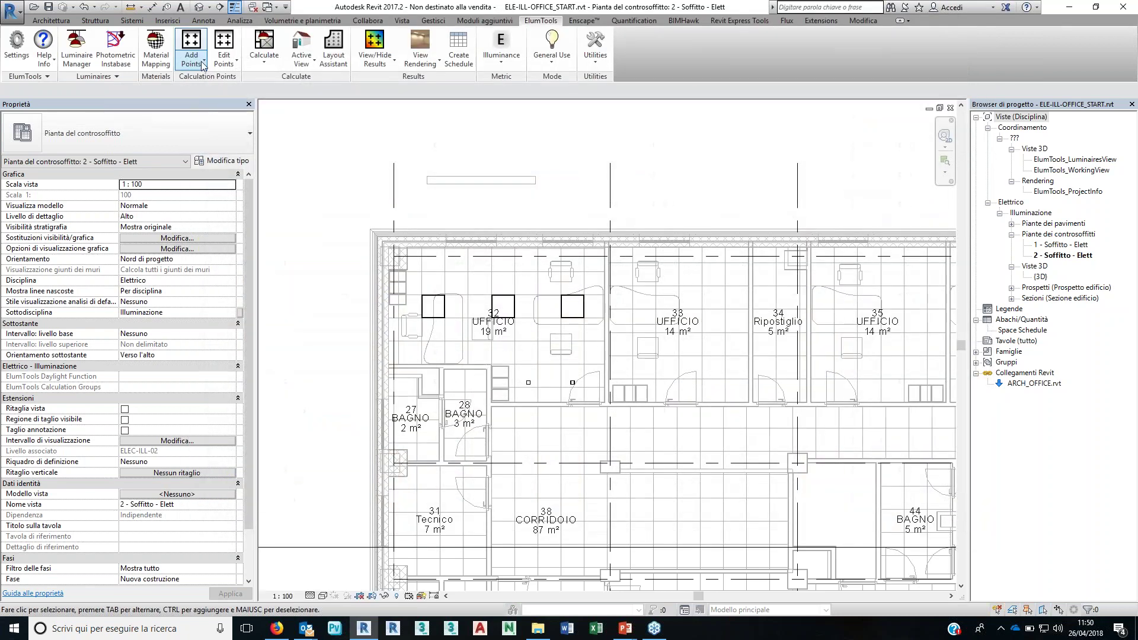
Step: Add ElumTools calculation points by Space for office UFFICIO 32
{"action": "left_click", "coordinate": [199, 60]}
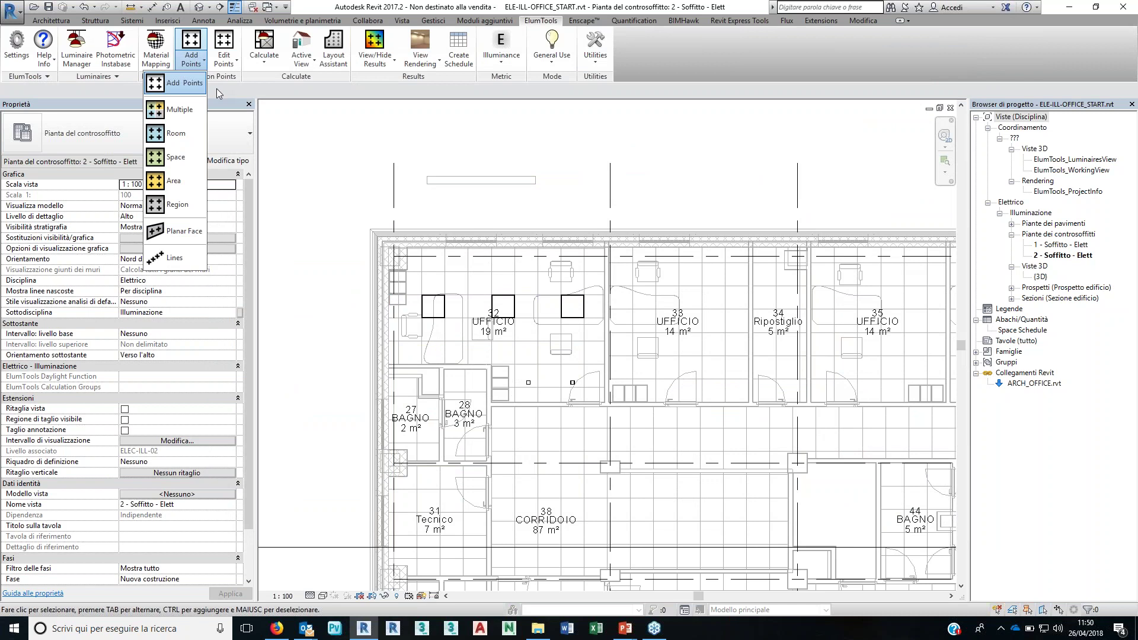
{"action": "left_click", "coordinate": [195, 160]}
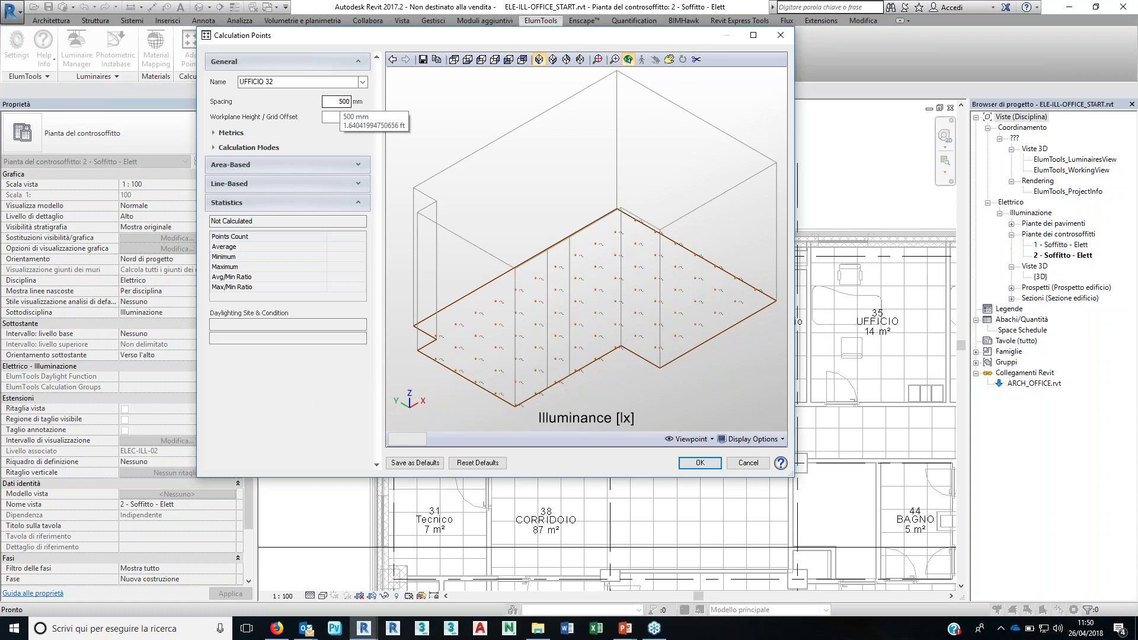
Step: Set the calculation point spacing to 450 mm and the workplane height to 750 mm
{"action": "double_click", "coordinate": [330, 106]}
{"action": "type", "text": "450"}
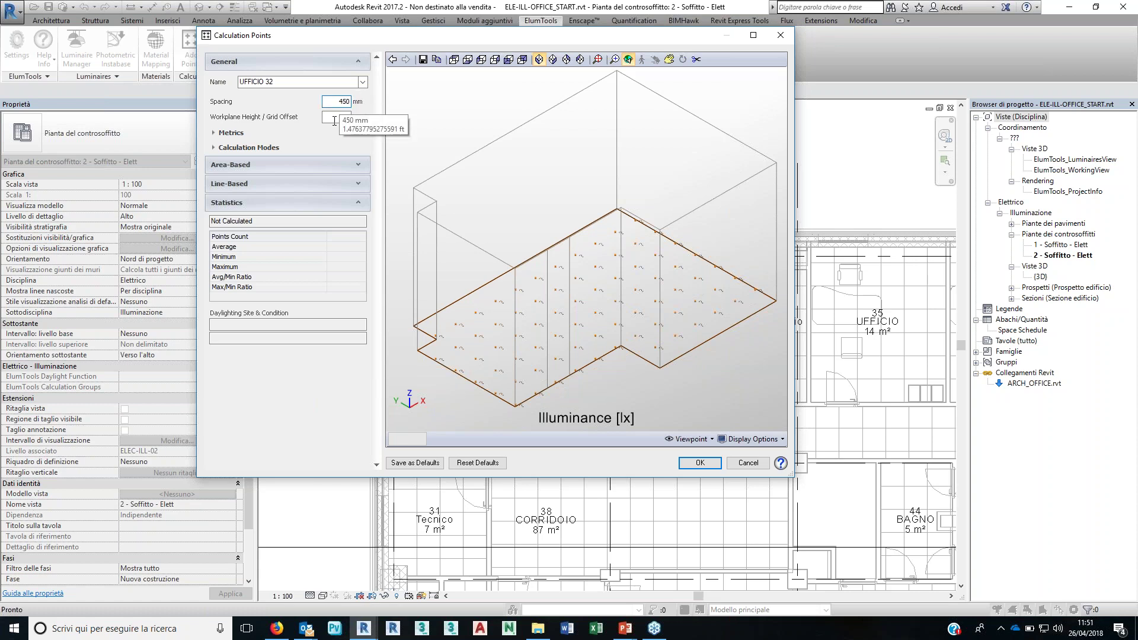
{"action": "key", "text": "Tab"}
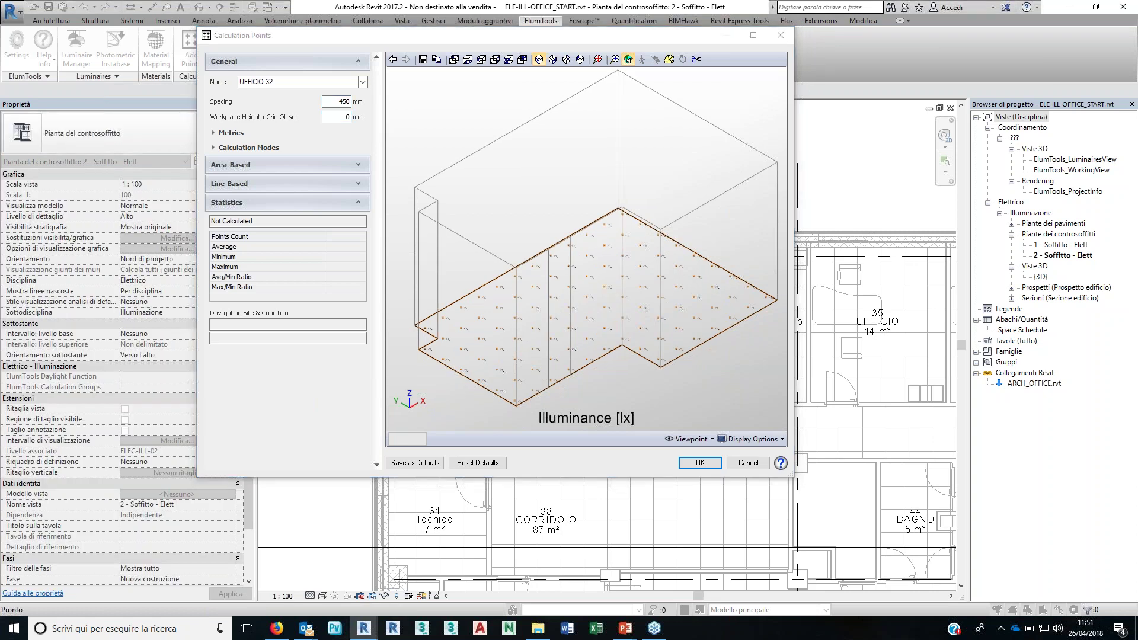
{"action": "left_click", "coordinate": [344, 117]}
{"action": "double_click", "coordinate": [344, 117]}
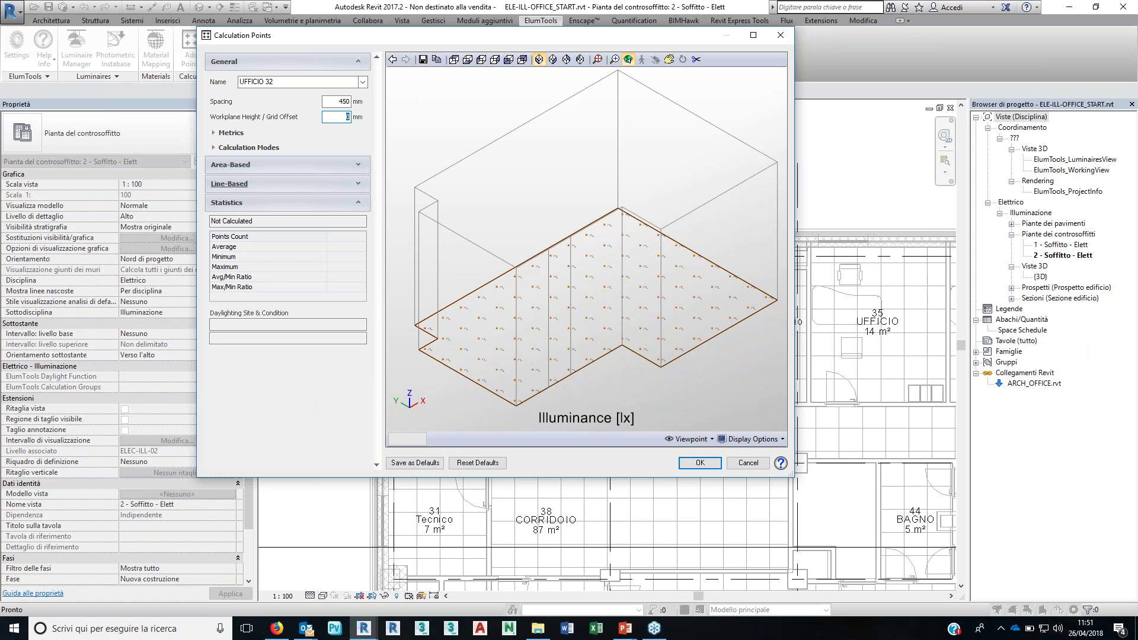
{"action": "type", "text": "750"}
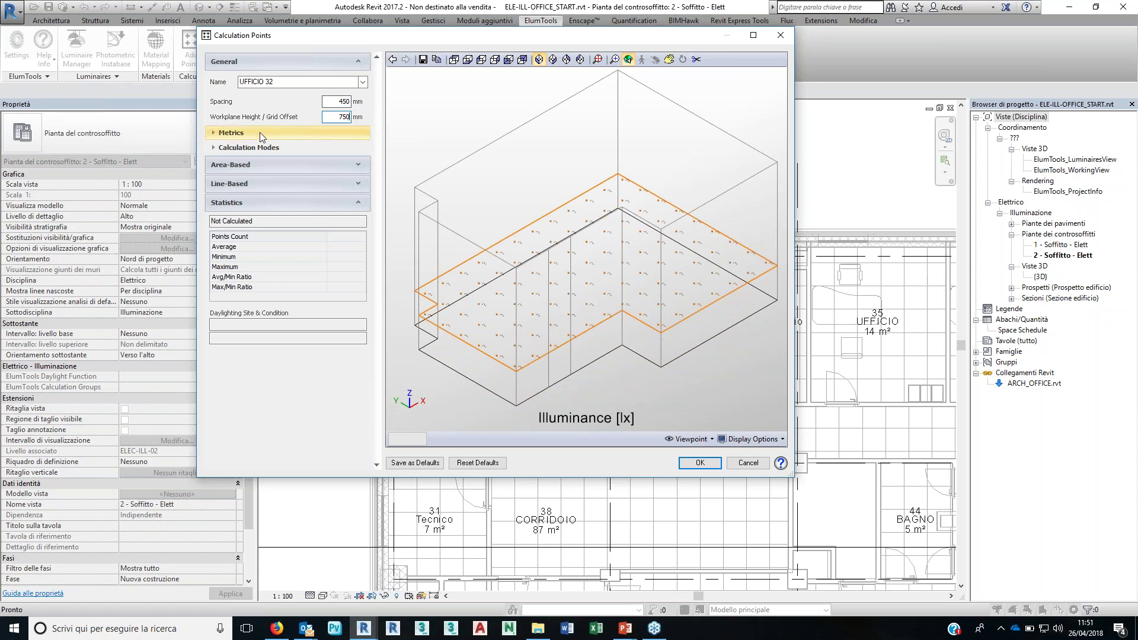
Step: Enable Luminance (Diffuse), untick the Emergency calculation mode, and confirm the points
{"action": "left_click", "coordinate": [325, 139]}
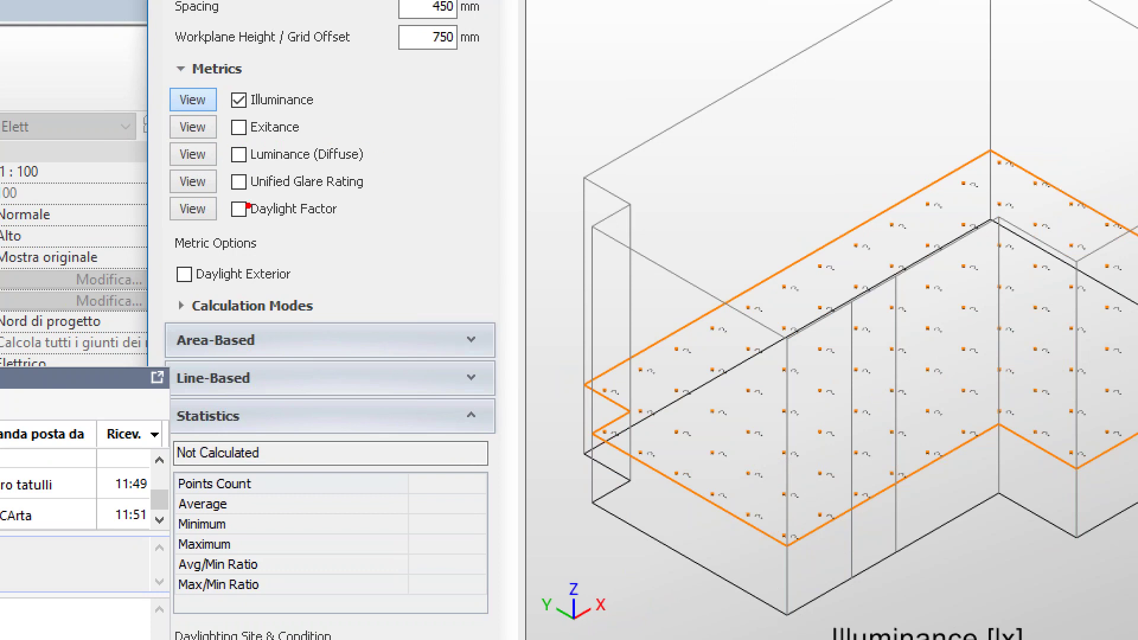
{"action": "mouse_move", "coordinate": [354, 203]}
{"action": "left_mouse_down"}
{"action": "mouse_move", "coordinate": [321, 227]}
{"action": "mouse_move", "coordinate": [349, 225]}
{"action": "mouse_move", "coordinate": [354, 206]}
{"action": "left_mouse_up"}
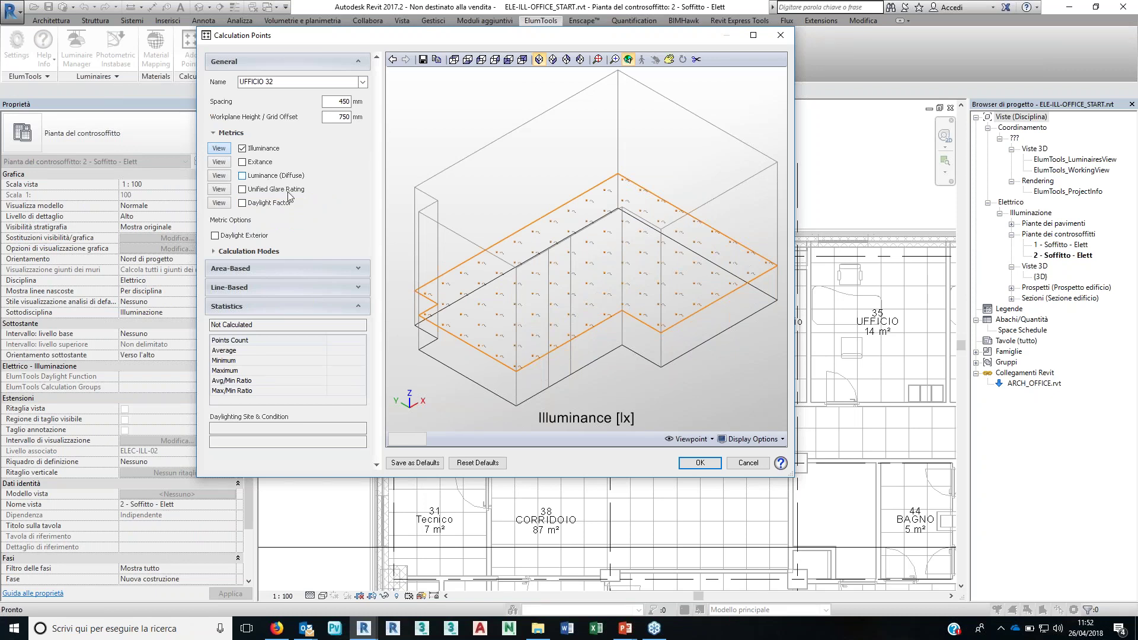
{"action": "left_click", "coordinate": [231, 251]}
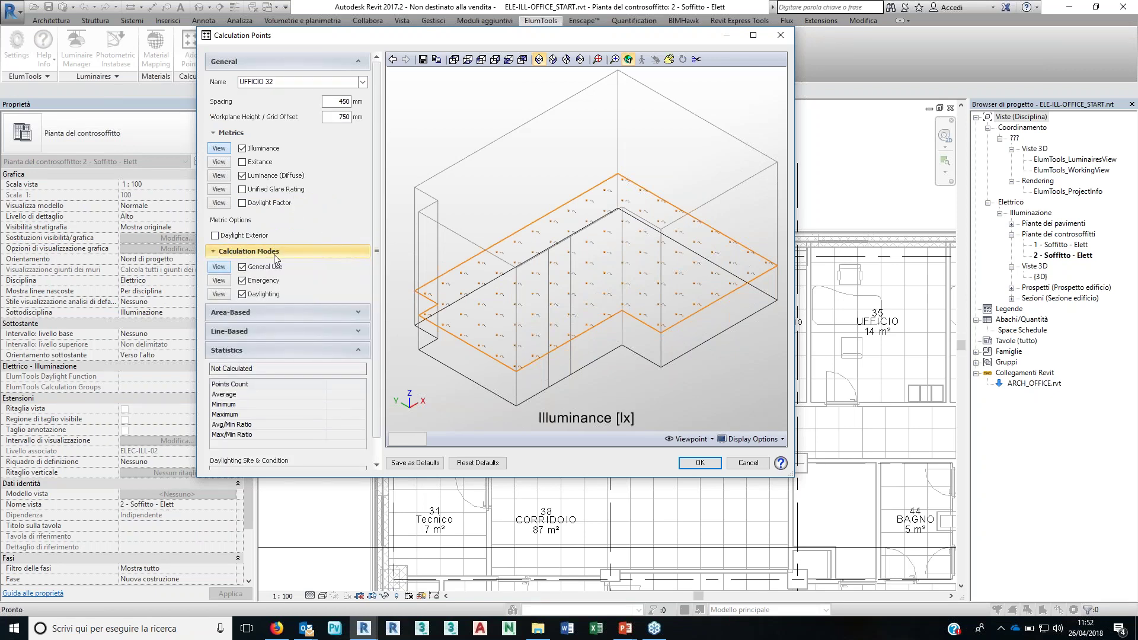
{"action": "left_click", "coordinate": [256, 281]}
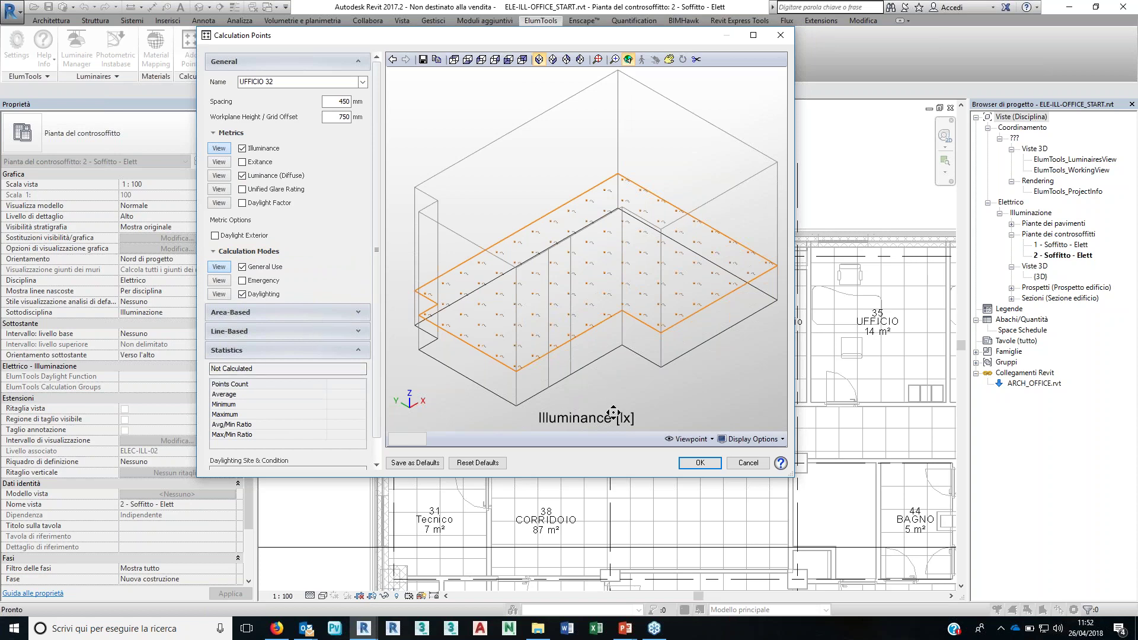
{"action": "left_click", "coordinate": [698, 464]}
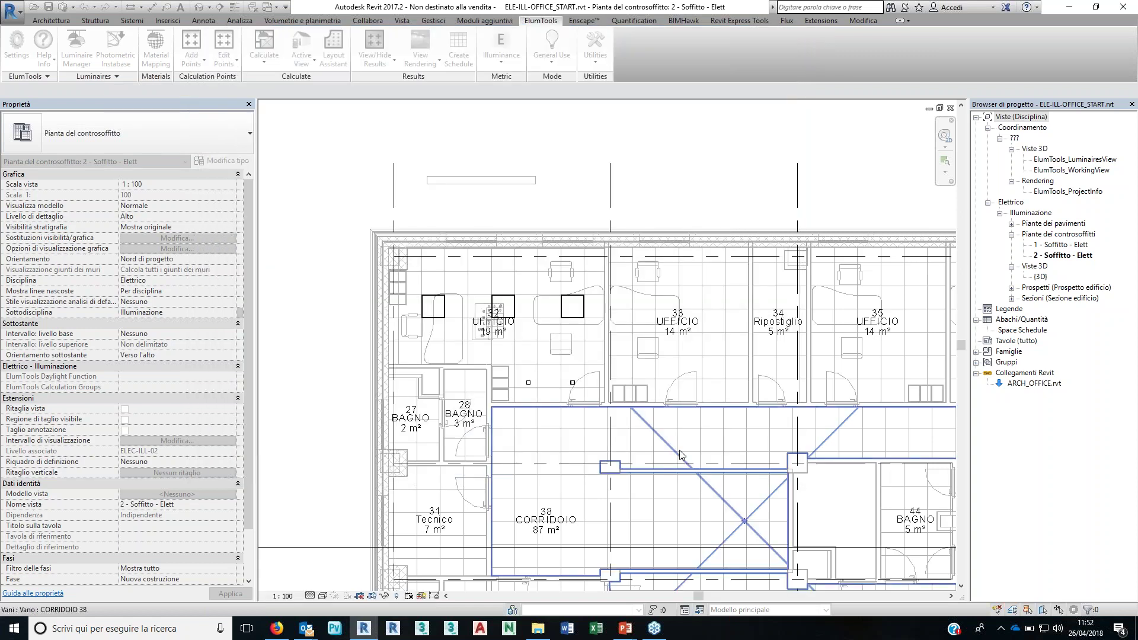
Step: Drag the office 32 calculation-points symbol below the room 32 label
{"action": "scroll", "coordinate": [510, 355], "scroll_direction": "up", "scroll_amount": 2}
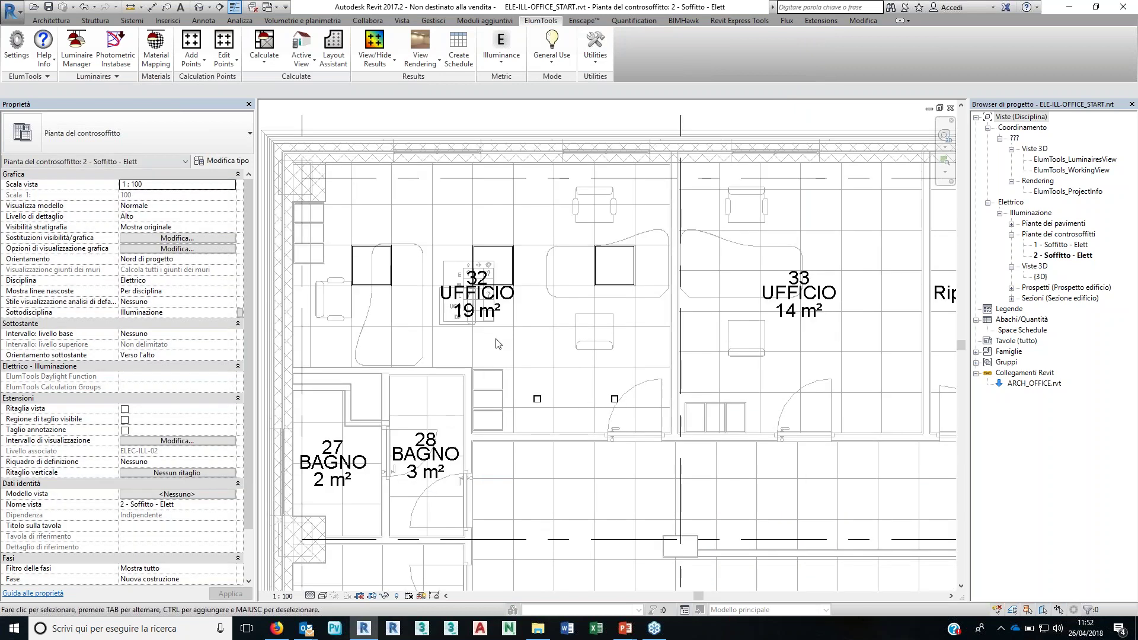
{"action": "left_click", "coordinate": [480, 368]}
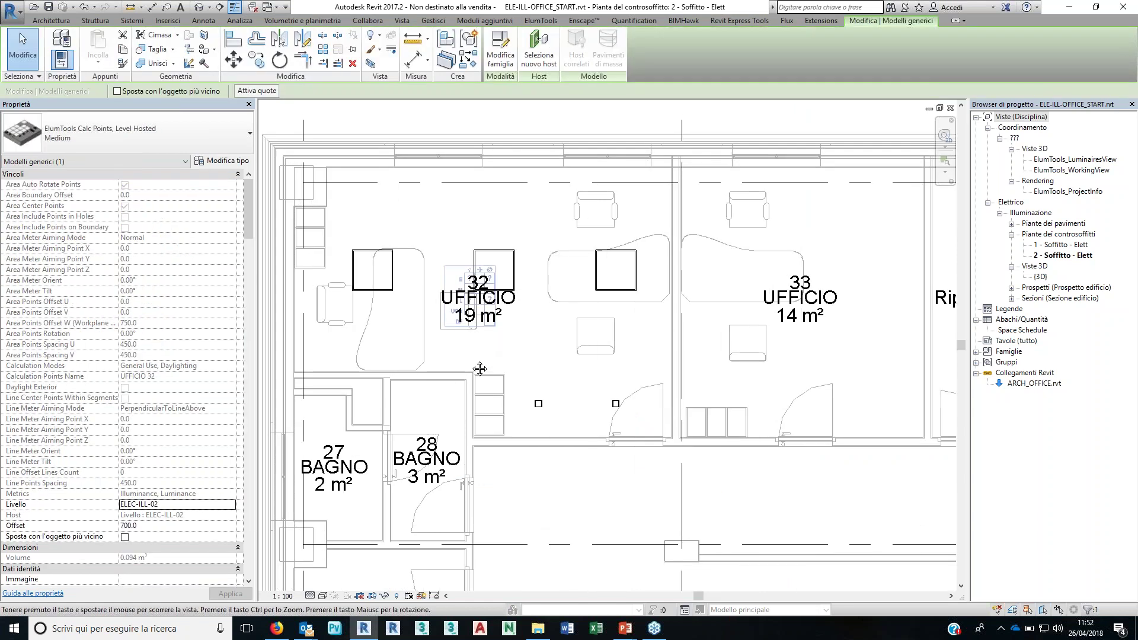
{"action": "left_click_drag", "start_coordinate": [481, 369], "coordinate": [601, 423]}
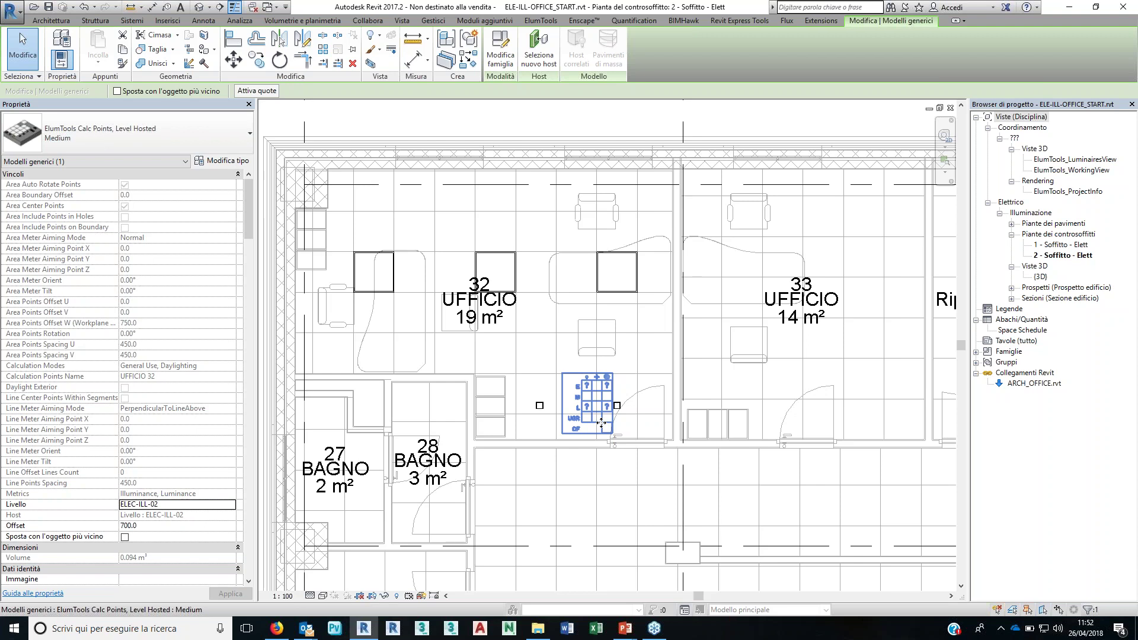
{"action": "key", "text": "Escape"}
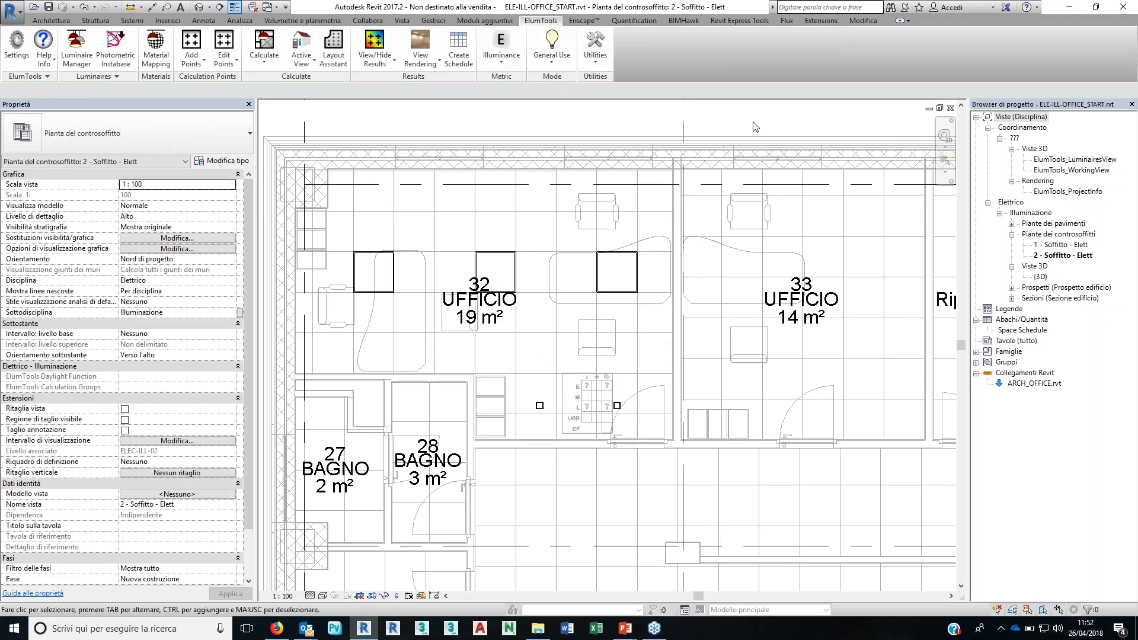
Step: Open ElumTools_WorkingView, turn on its section box, and zoom into the office interiors
{"action": "double_click", "coordinate": [1079, 171]}
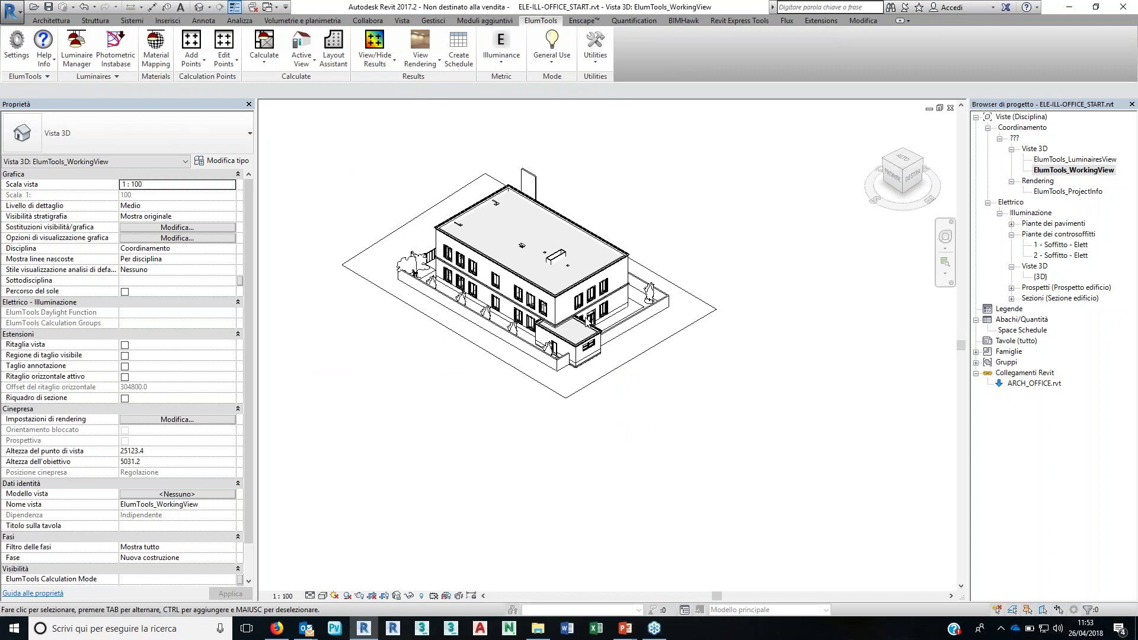
{"action": "mouse_move", "coordinate": [562, 249]}
{"action": "middle_mouse_down", "text": "shift"}
{"action": "mouse_move", "coordinate": [450, 317]}
{"action": "mouse_move", "coordinate": [602, 272]}
{"action": "middle_mouse_up", "text": "shift"}
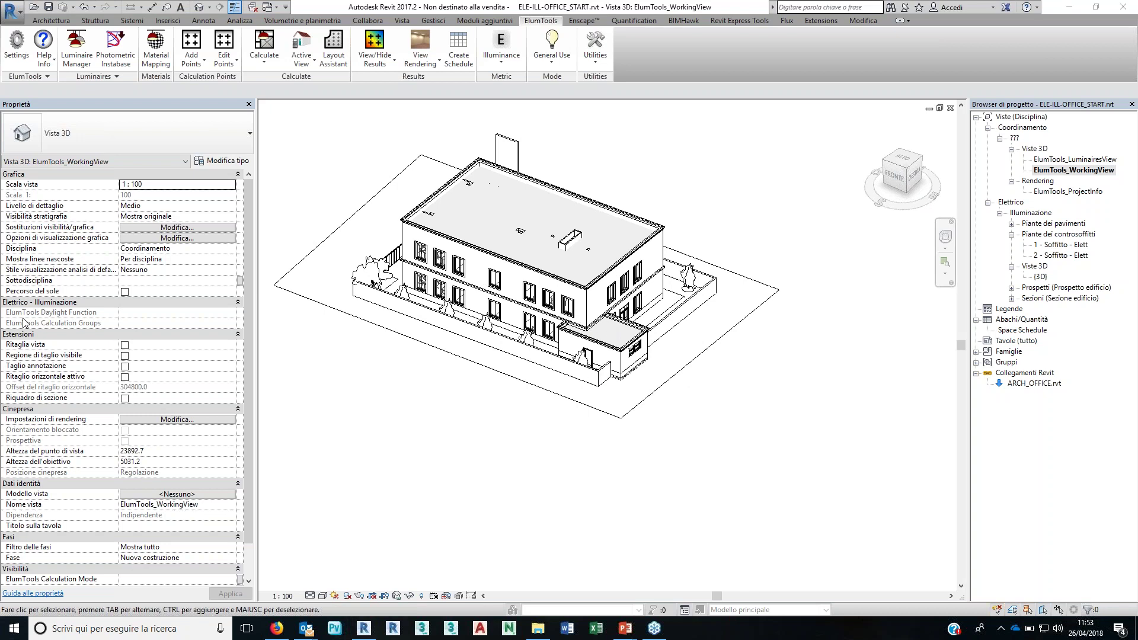
{"action": "left_click", "coordinate": [124, 398]}
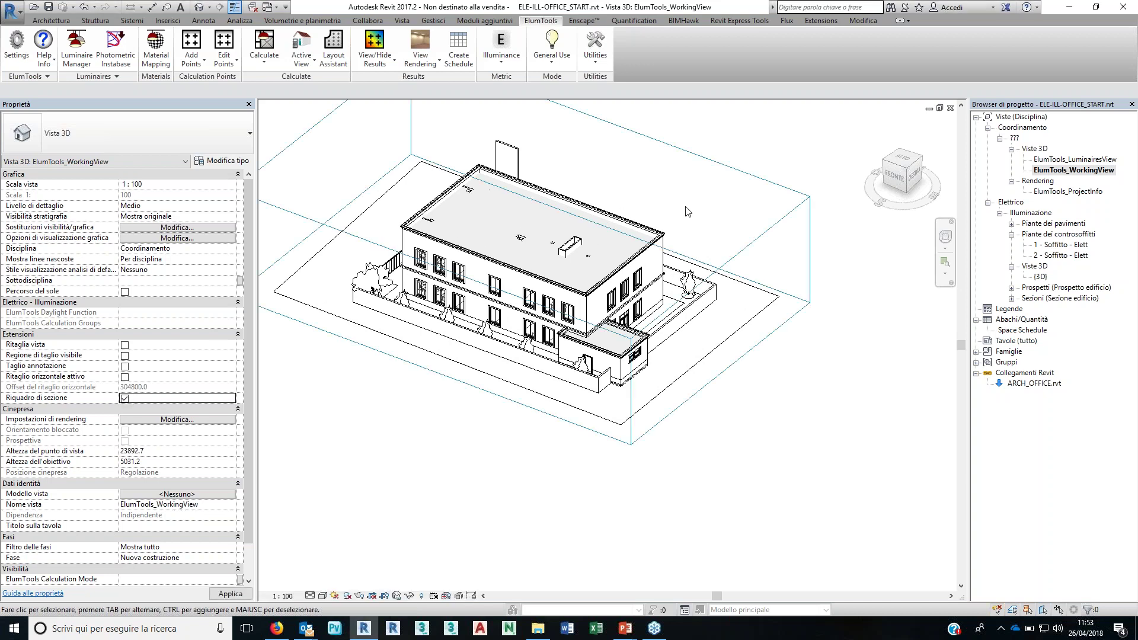
{"action": "left_click", "coordinate": [794, 215]}
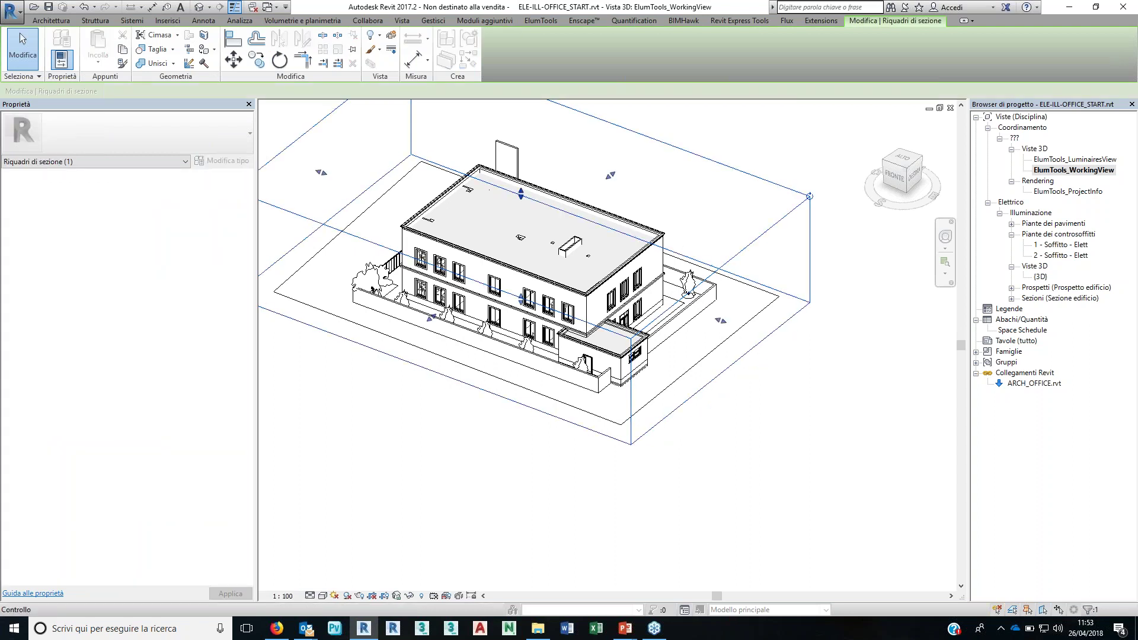
{"action": "scroll", "coordinate": [556, 393], "scroll_direction": "up", "scroll_amount": 5}
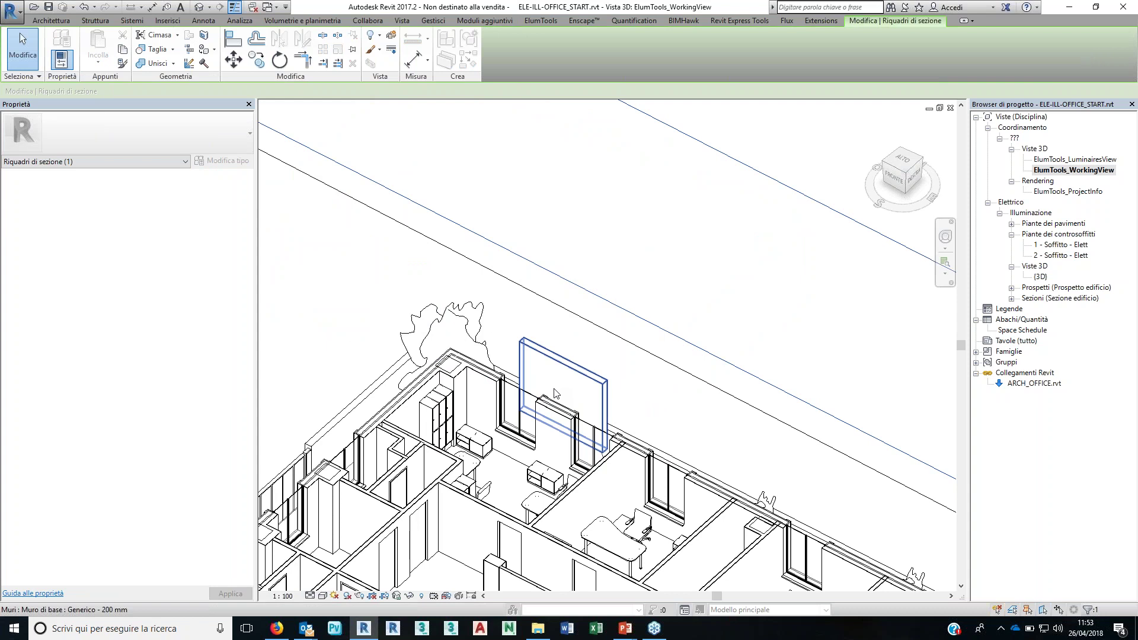
{"action": "scroll", "coordinate": [556, 393], "scroll_direction": "up", "scroll_amount": 2}
{"action": "scroll", "coordinate": [584, 325], "scroll_direction": "up", "scroll_amount": 2}
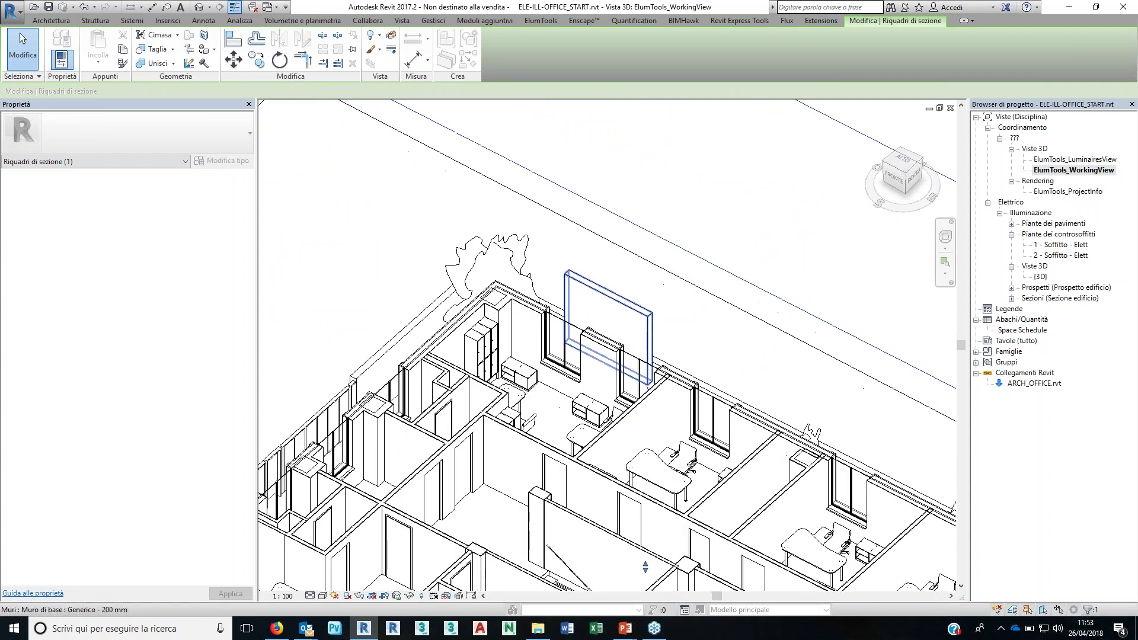
{"action": "scroll", "coordinate": [440, 386], "scroll_direction": "up", "scroll_amount": 3}
{"action": "scroll", "coordinate": [440, 385], "scroll_direction": "up", "scroll_amount": 2}
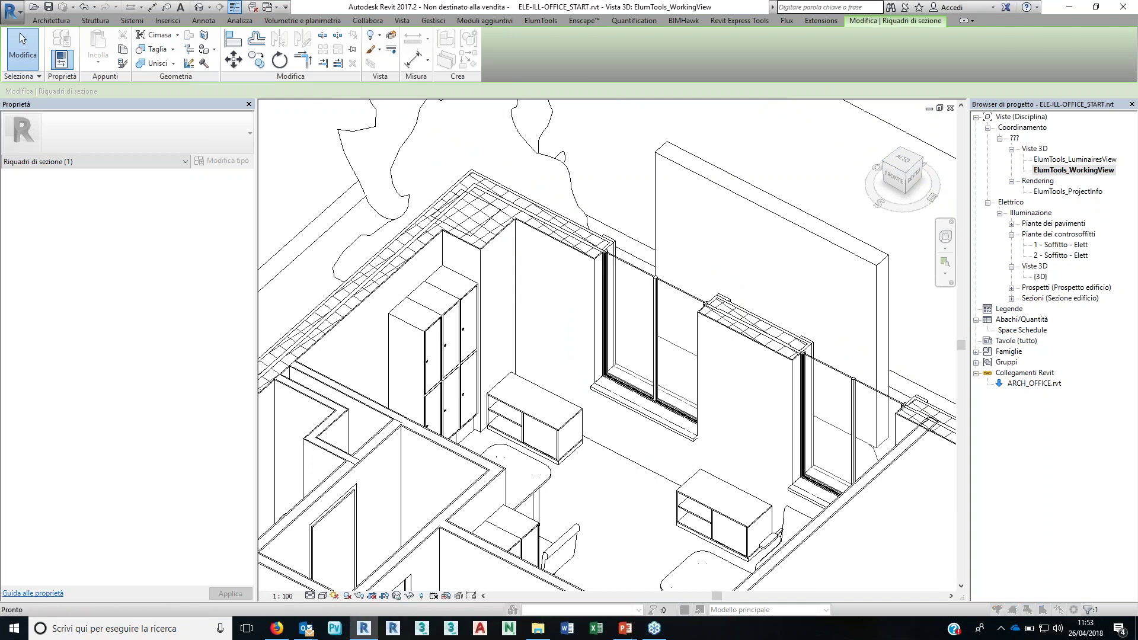
{"action": "key", "text": "v"}
{"action": "key", "text": "v"}
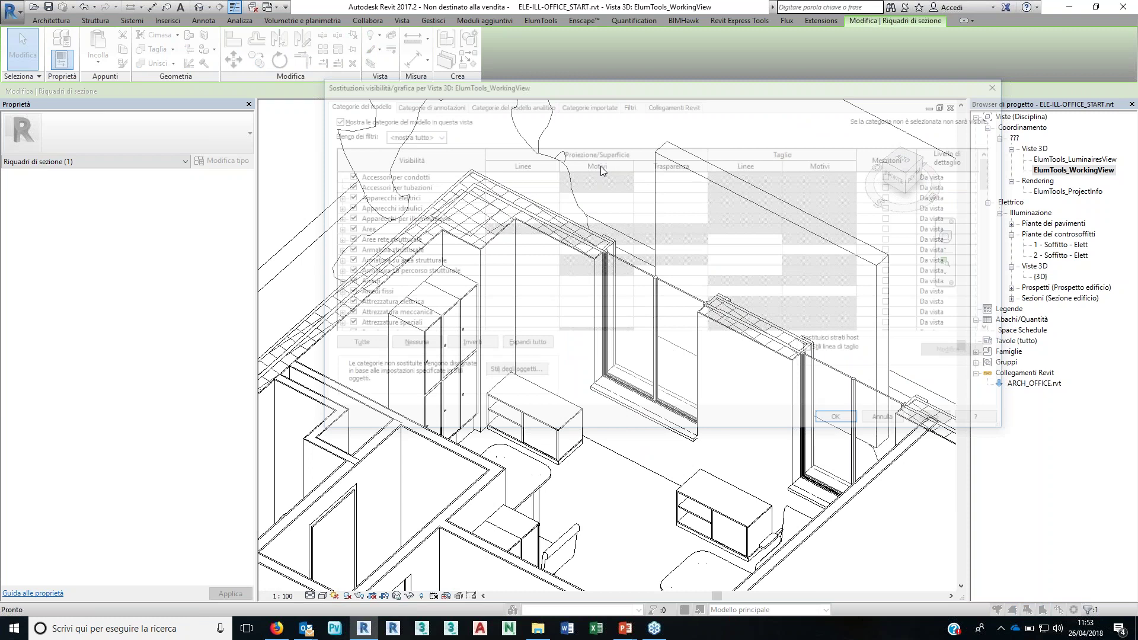
Step: Create a new view filter named 'Furniture' for the Arredi category
{"action": "left_click", "coordinate": [629, 104]}
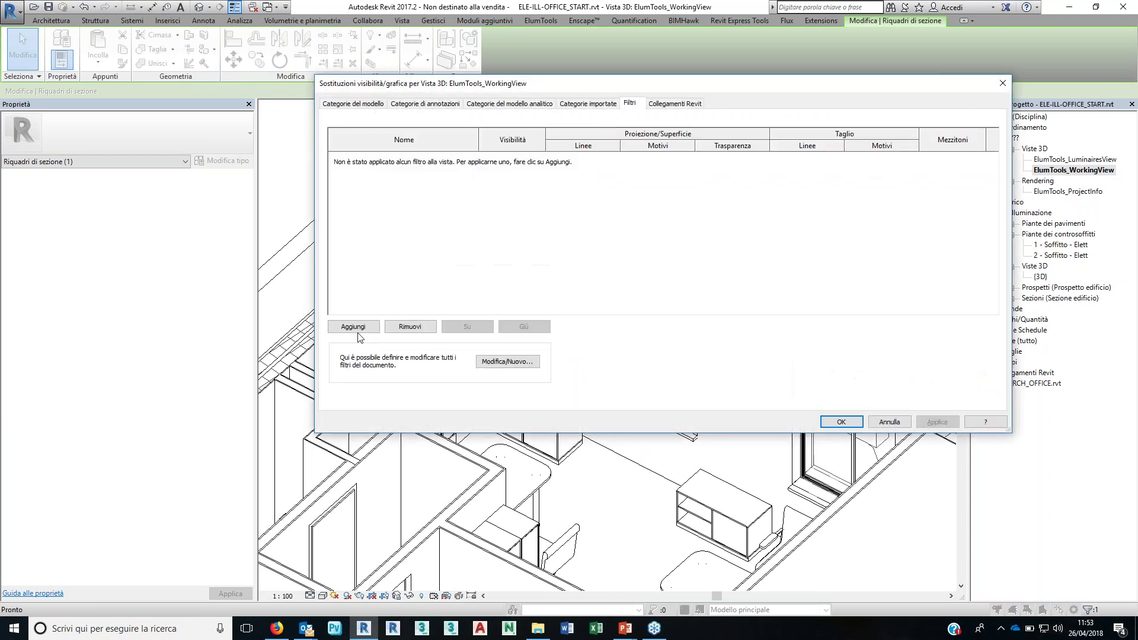
{"action": "left_click", "coordinate": [510, 367]}
{"action": "left_click", "coordinate": [496, 352]}
{"action": "type", "text": "Furniture"}
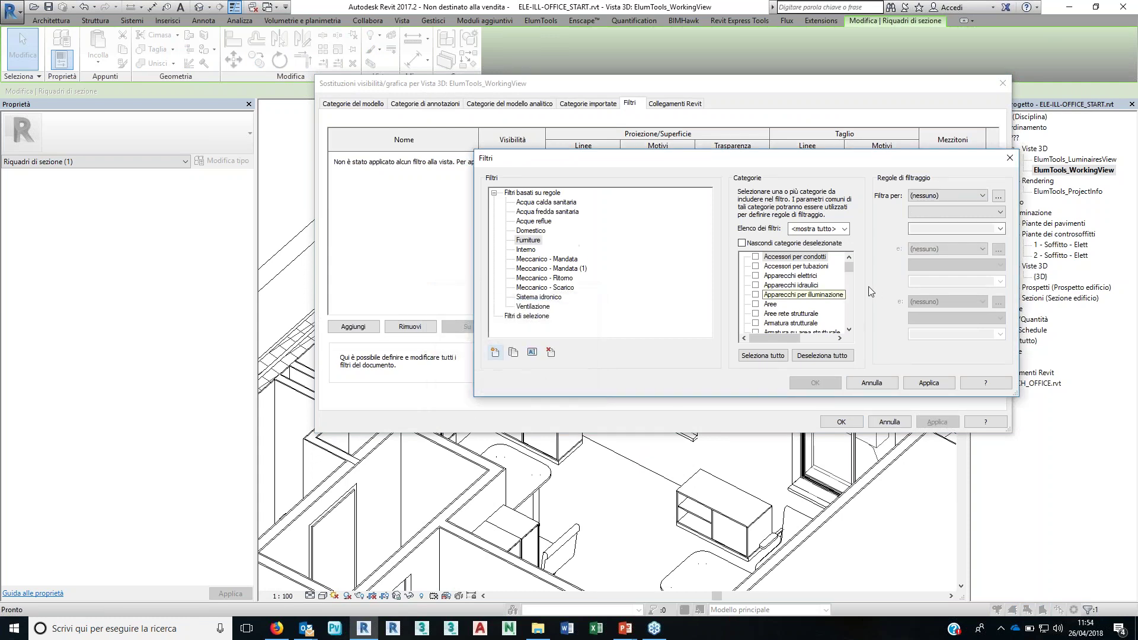
{"action": "left_click", "coordinate": [783, 294]}
{"action": "scroll", "coordinate": [769, 325], "scroll_direction": "down", "scroll_amount": 1}
{"action": "scroll", "coordinate": [769, 325], "scroll_direction": "down", "scroll_amount": 1}
{"action": "left_click", "coordinate": [756, 304]}
Step: Give the Furniture filter the rule Nome famiglia does not contain 'Scrivania'
{"action": "left_click", "coordinate": [937, 195]}
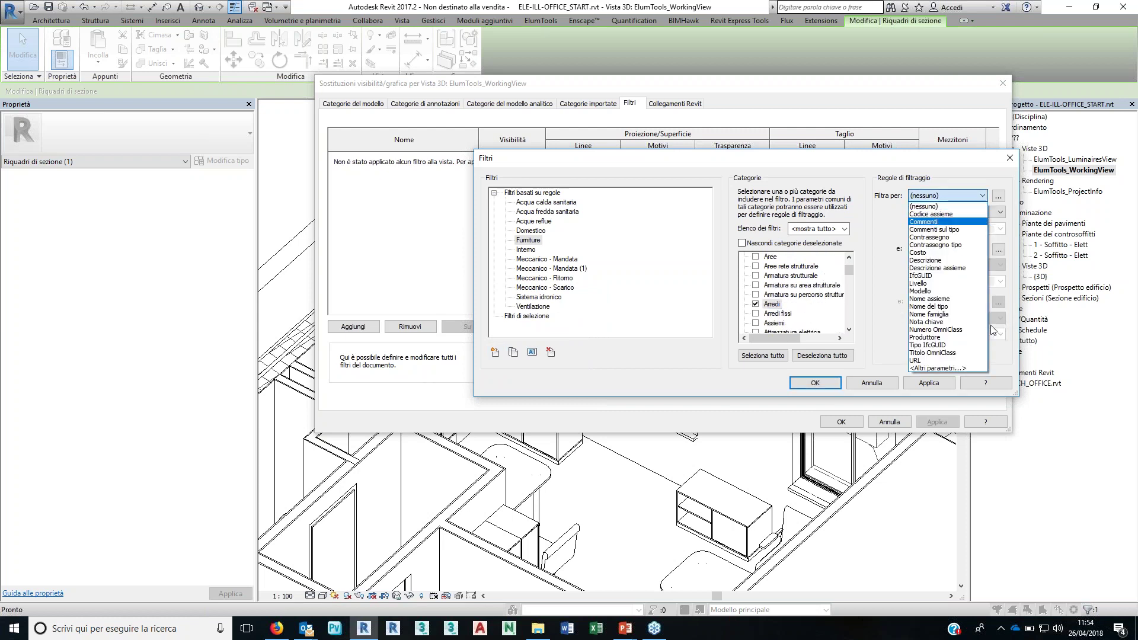
{"action": "left_click", "coordinate": [934, 314]}
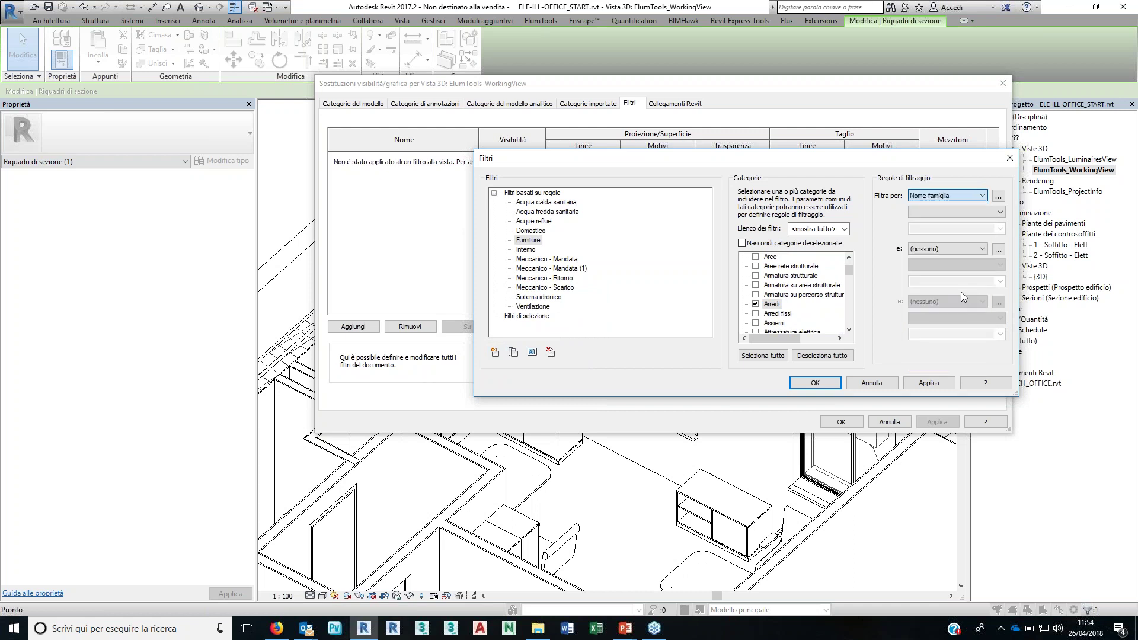
{"action": "left_click", "coordinate": [954, 213]}
{"action": "left_click", "coordinate": [928, 267]}
{"action": "left_click", "coordinate": [955, 228]}
{"action": "type", "text": "Scrivania"}
{"action": "left_click", "coordinate": [929, 382]}
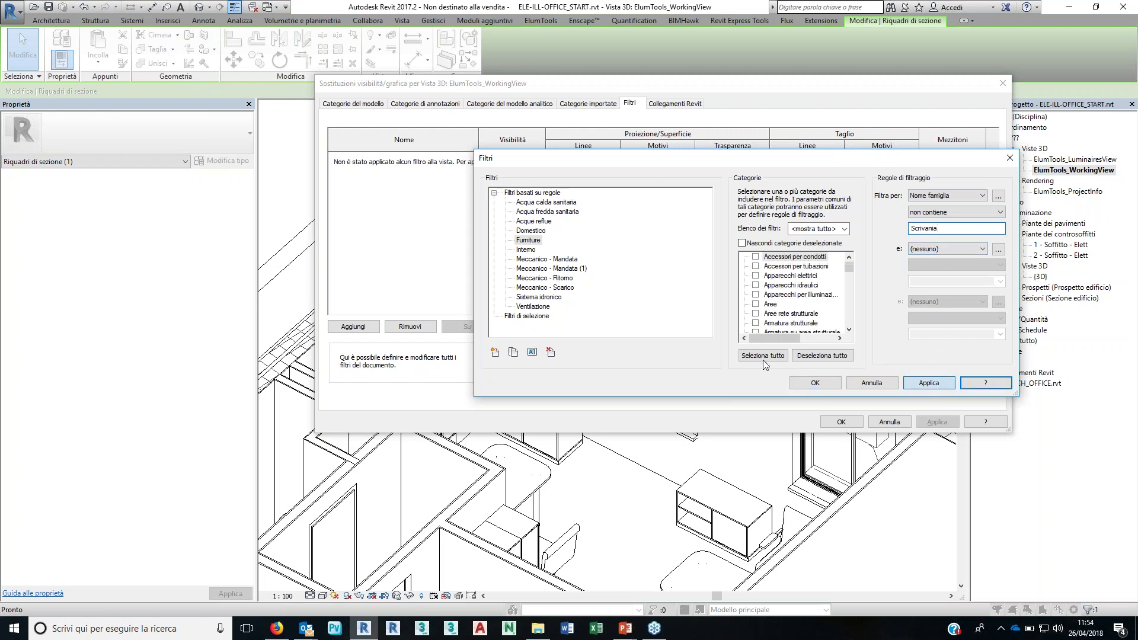
{"action": "left_click", "coordinate": [816, 384]}
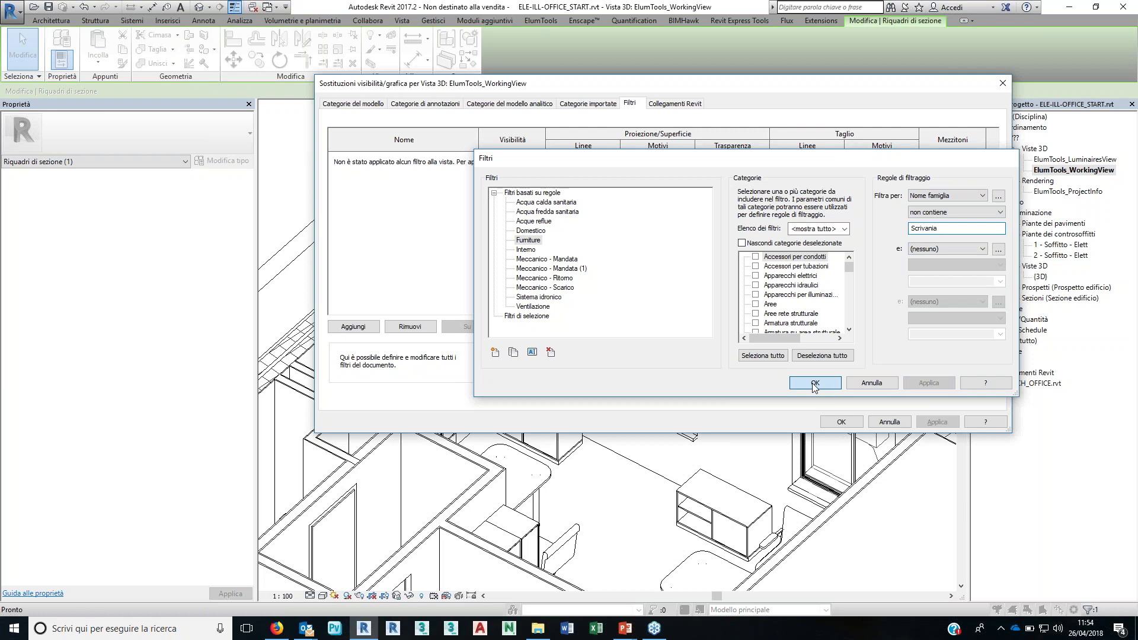
Step: Add the Furniture filter to the view with Visibility unticked and apply it
{"action": "left_click", "coordinate": [937, 422]}
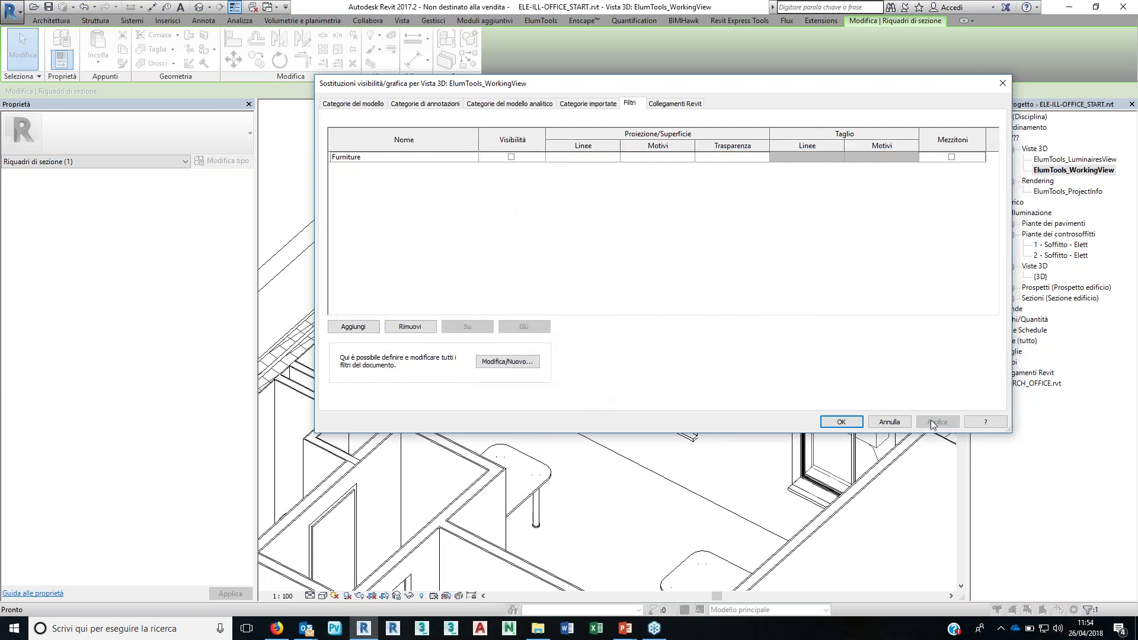
{"action": "left_click", "coordinate": [832, 424]}
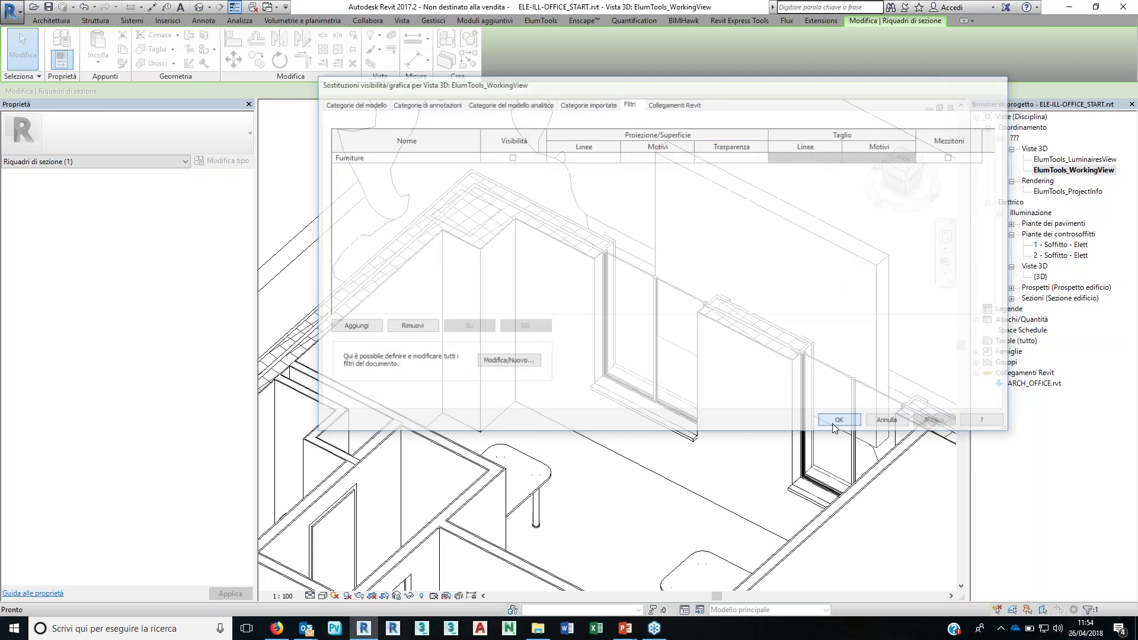
{"action": "left_click", "coordinate": [832, 424]}
{"action": "mouse_move", "coordinate": [636, 276]}
{"action": "middle_mouse_down"}
{"action": "mouse_move", "coordinate": [613, 285]}
{"action": "mouse_move", "coordinate": [607, 259]}
{"action": "middle_mouse_up"}
Step: Orbit the working 3D view across the offices, opening and dismissing Visibility/Graphics
{"action": "scroll", "coordinate": [606, 259], "scroll_direction": "down", "scroll_amount": 2}
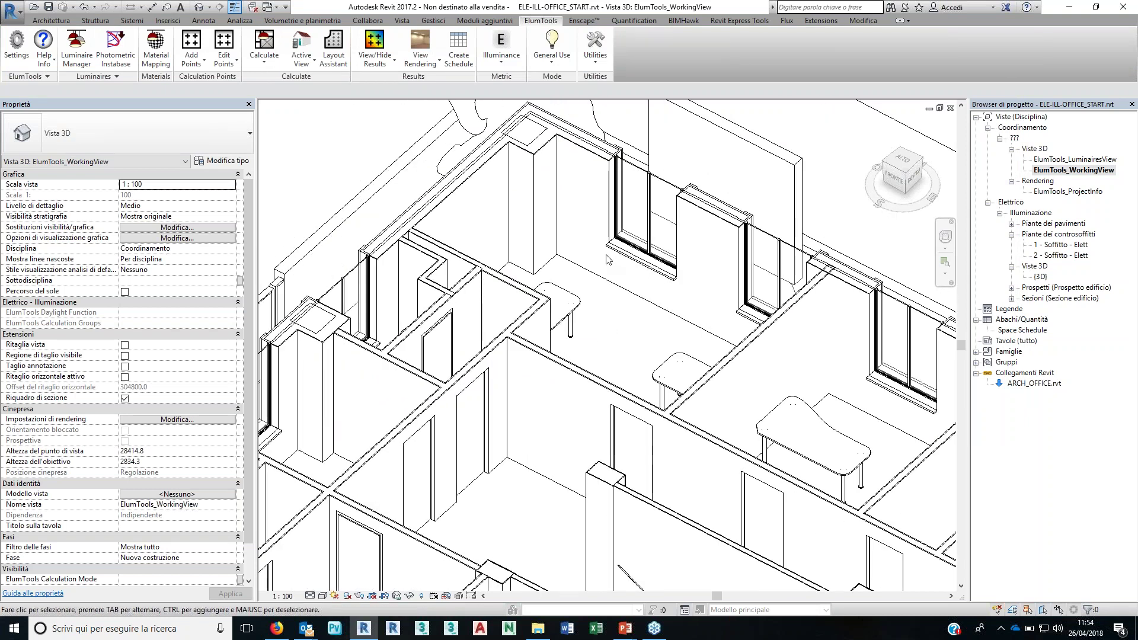
{"action": "middle_click_drag", "start_coordinate": [606, 259], "coordinate": [844, 515], "text": "shift"}
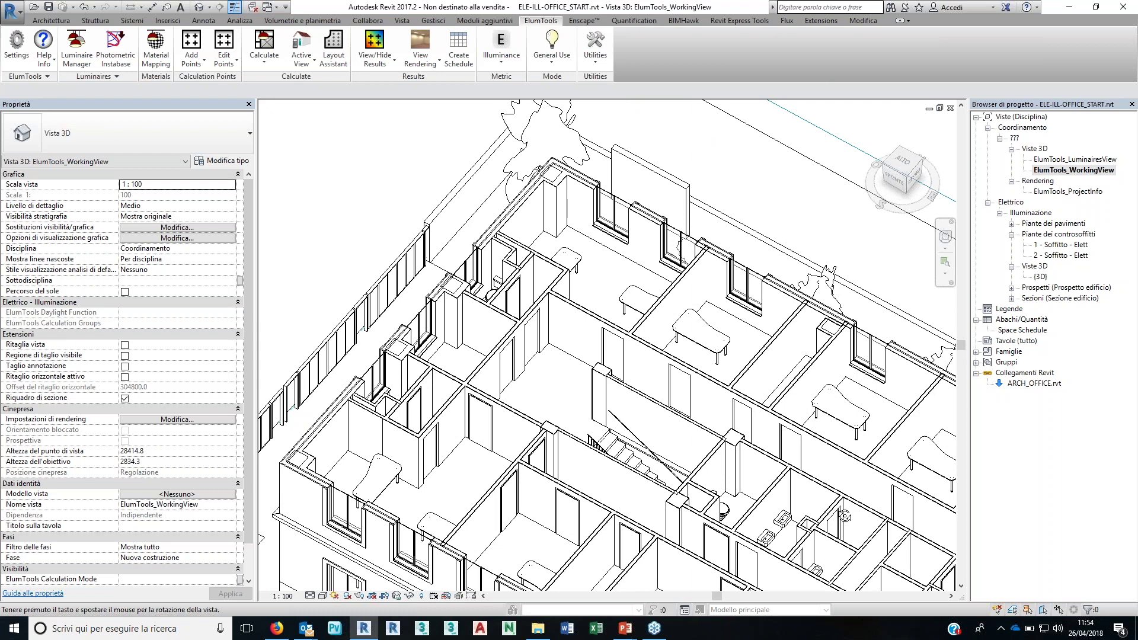
{"action": "middle_click_drag", "start_coordinate": [844, 515], "coordinate": [372, 285], "text": "shift"}
{"action": "key", "text": "v"}
{"action": "key", "text": "v"}
{"action": "key", "text": "Return"}
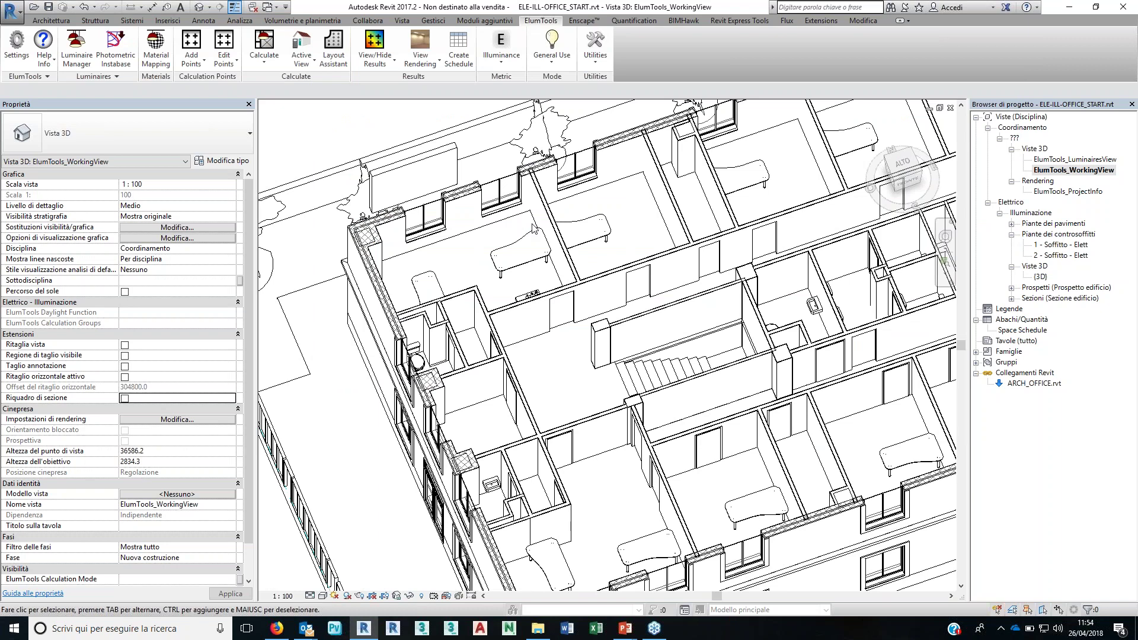
Step: Pan and orbit the building view and close the ElumTools settings
{"action": "middle_click_drag", "start_coordinate": [534, 228], "coordinate": [507, 228]}
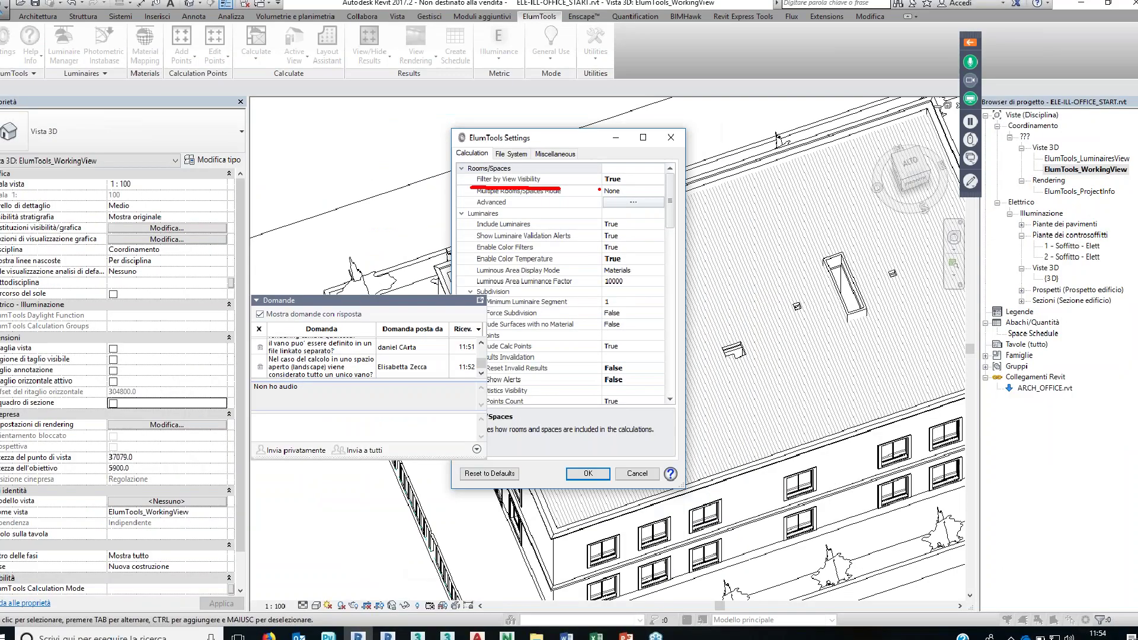
{"action": "key", "text": "Return"}
{"action": "mouse_move", "coordinate": [741, 356]}
{"action": "middle_mouse_down", "text": "shift"}
{"action": "mouse_move", "coordinate": [780, 374]}
{"action": "mouse_move", "coordinate": [782, 340]}
{"action": "middle_mouse_up", "text": "shift"}
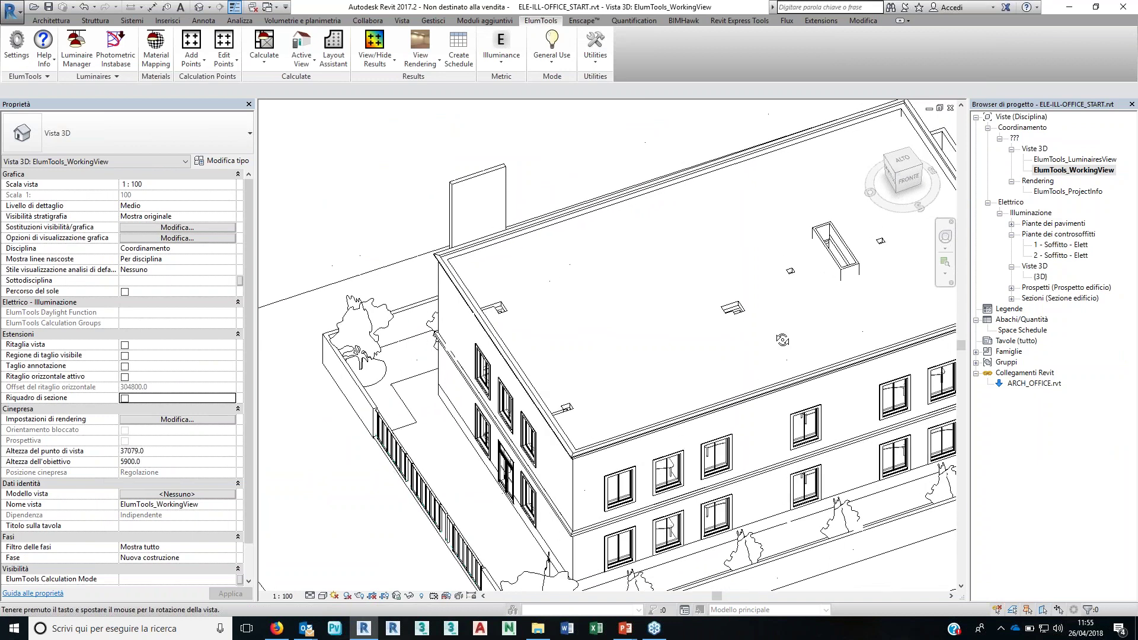
Step: Remove the section box from the {3D} view and reopen ElumTools_WorkingView
{"action": "double_click", "coordinate": [1062, 244]}
{"action": "double_click", "coordinate": [1065, 255]}
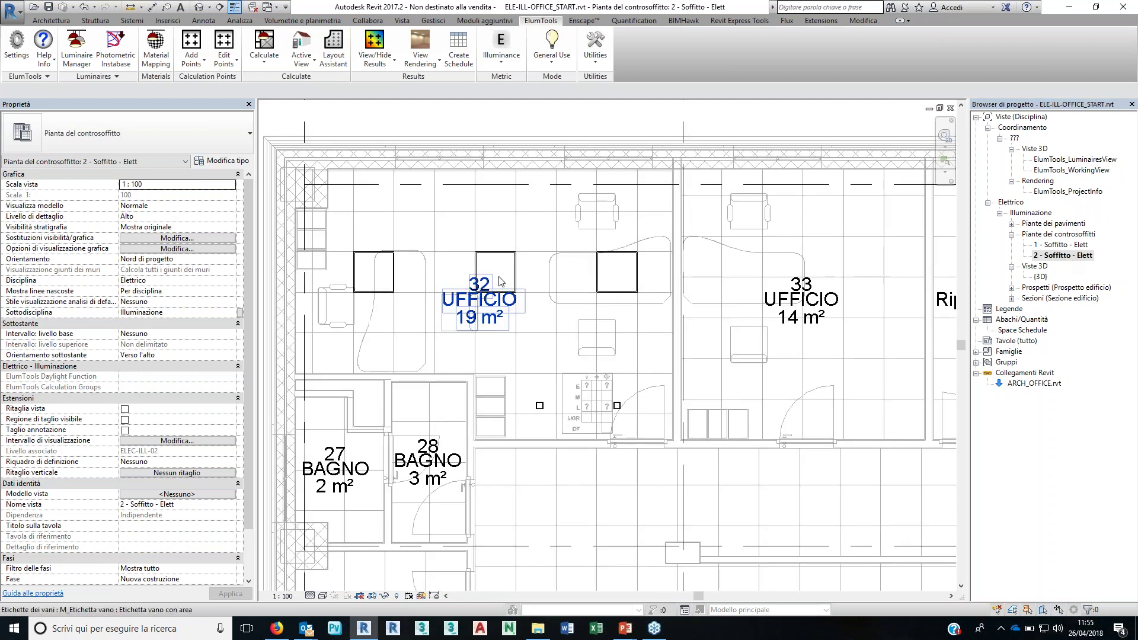
{"action": "left_click", "coordinate": [675, 205]}
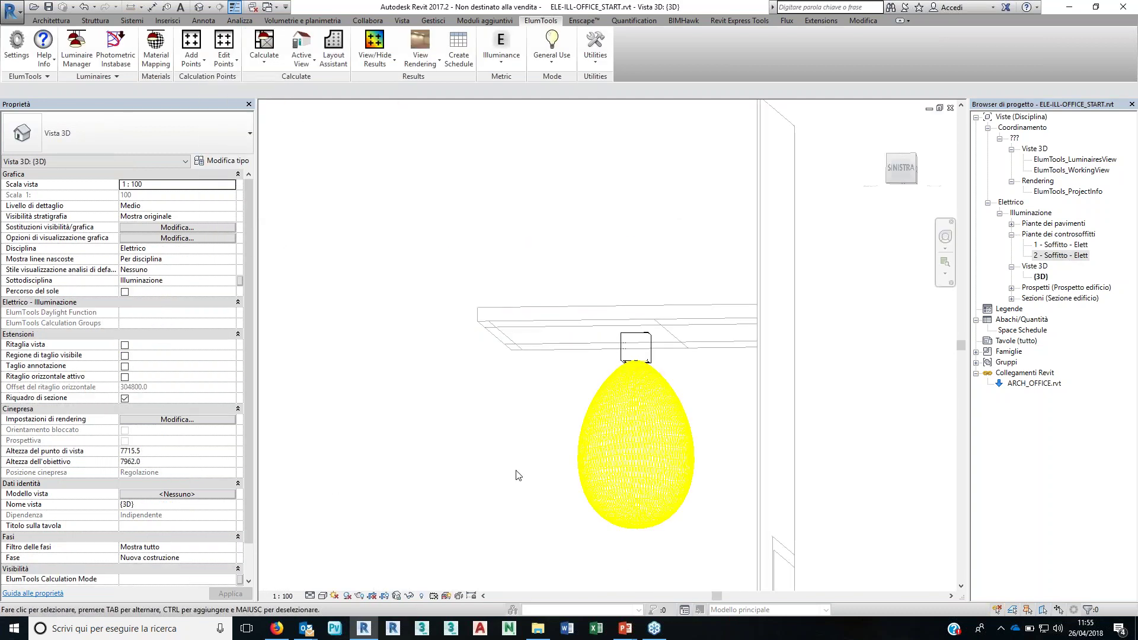
{"action": "left_click", "coordinate": [125, 398]}
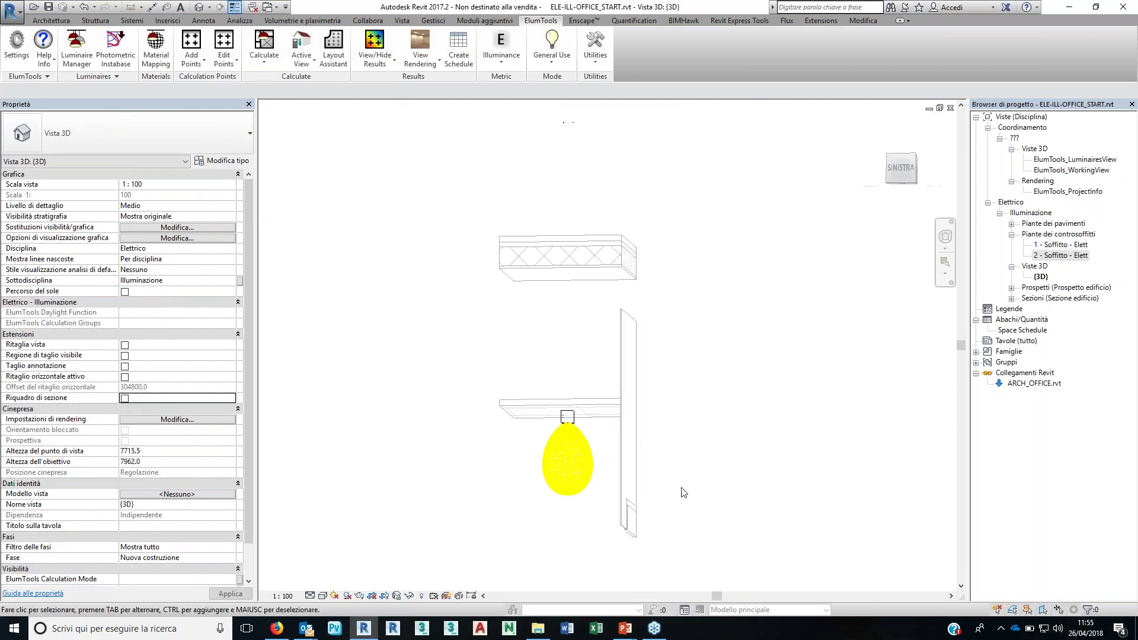
{"action": "double_click", "coordinate": [1085, 172]}
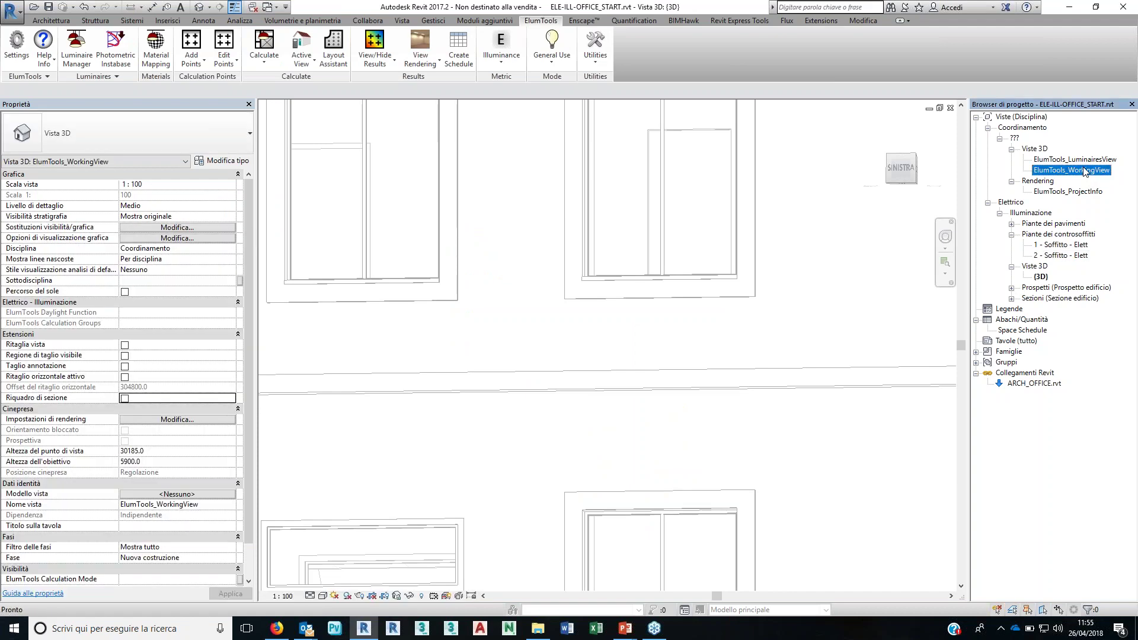
Step: Turn on the section box and lower its top to cut away the roof above the desks
{"action": "left_click", "coordinate": [125, 398]}
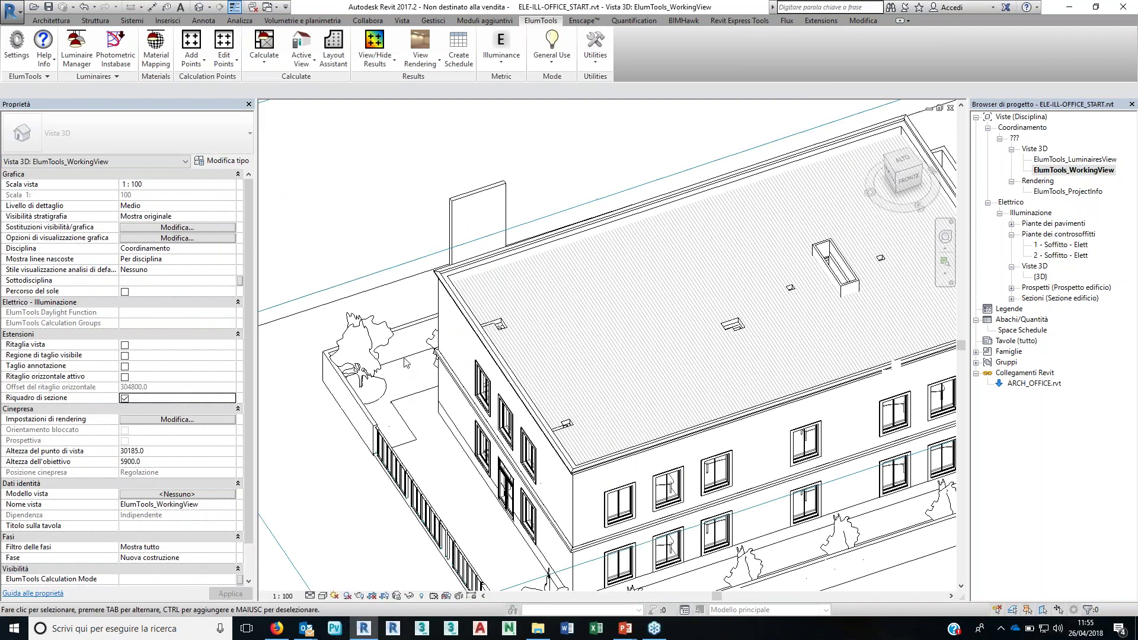
{"action": "scroll", "coordinate": [405, 362], "scroll_direction": "down", "scroll_amount": 4}
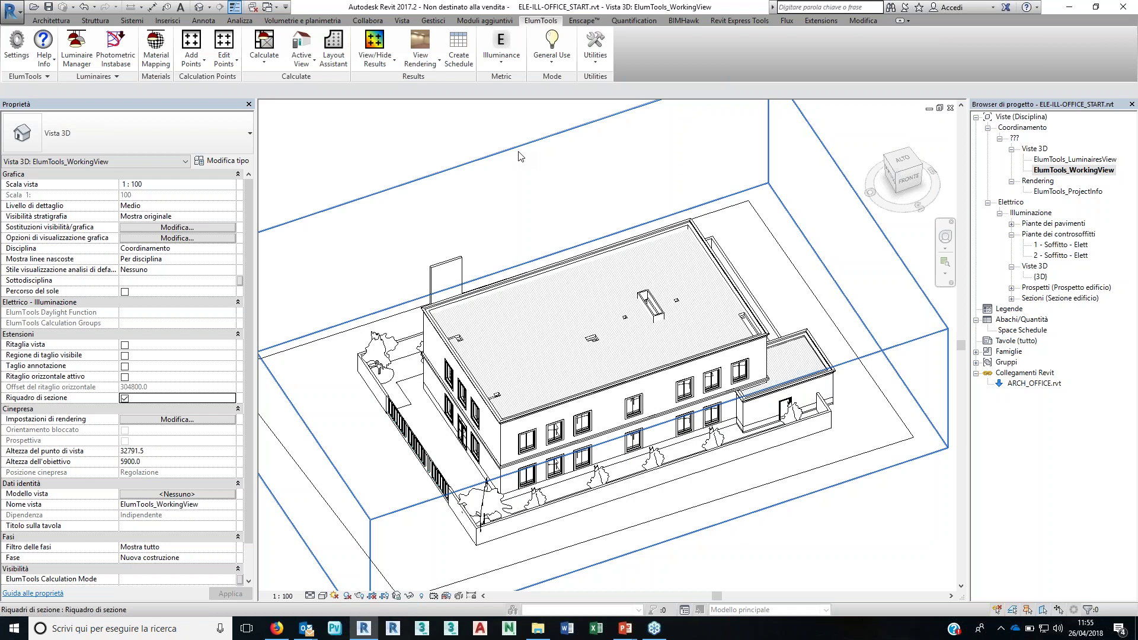
{"action": "left_click", "coordinate": [519, 156]}
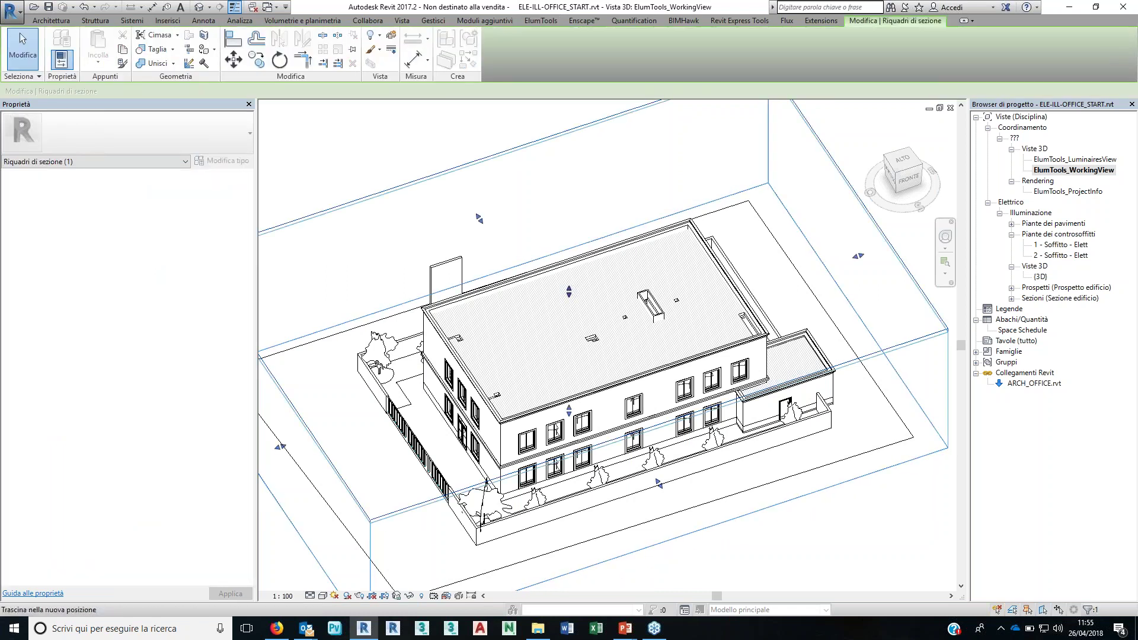
{"action": "left_click_drag", "start_coordinate": [569, 291], "coordinate": [569, 332]}
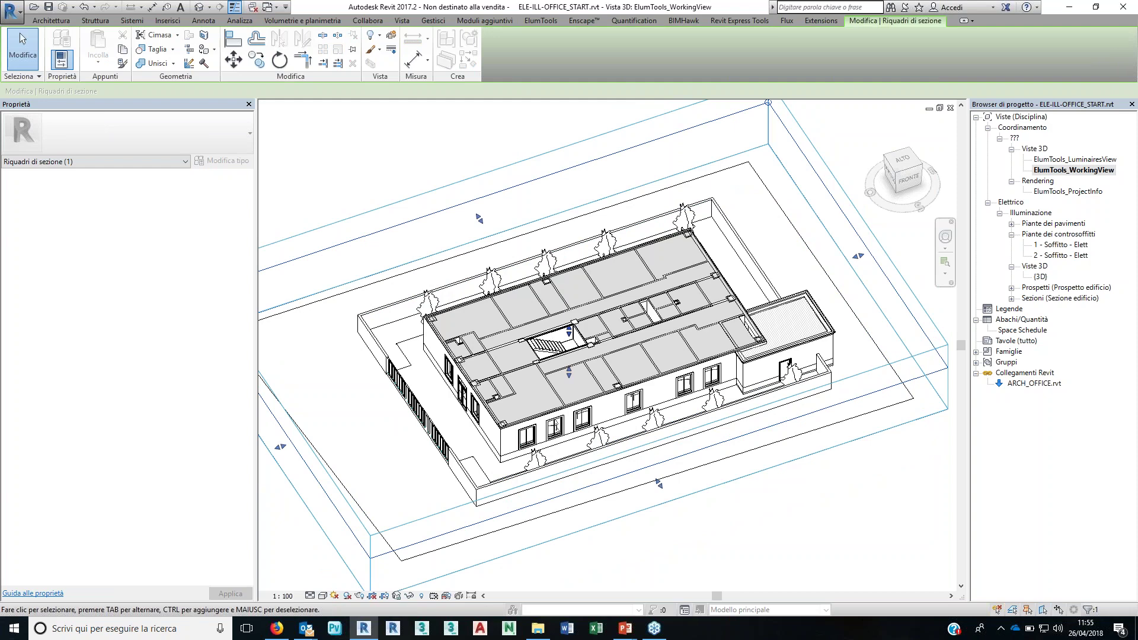
{"action": "scroll", "coordinate": [511, 441], "scroll_direction": "up", "scroll_amount": 1}
{"action": "scroll", "coordinate": [511, 442], "scroll_direction": "up", "scroll_amount": 1}
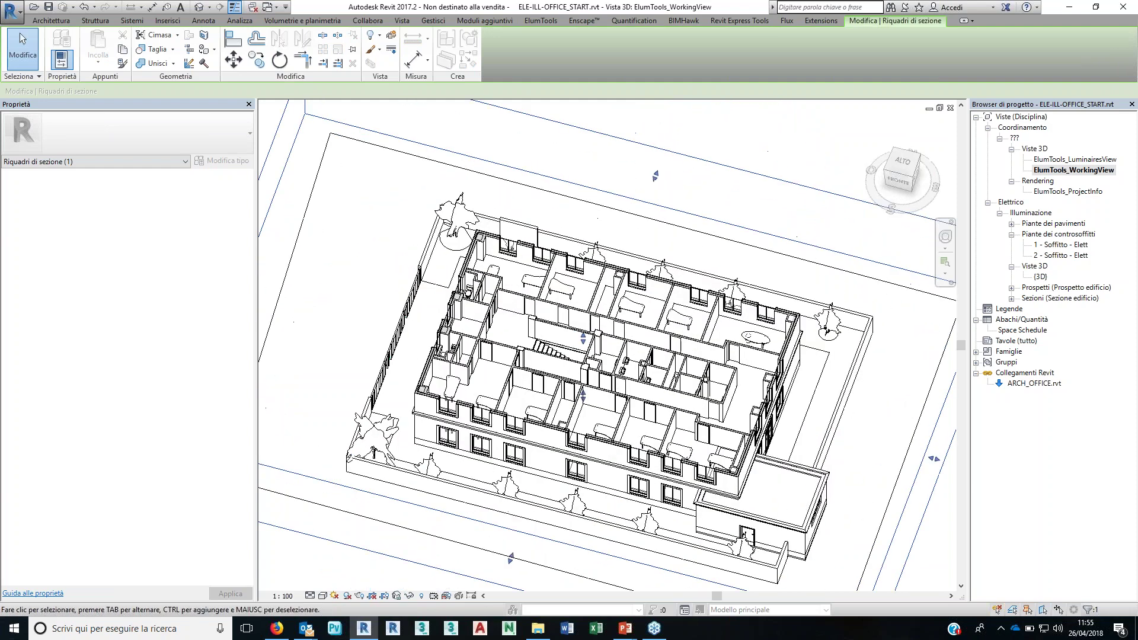
{"action": "scroll", "coordinate": [511, 442], "scroll_direction": "up", "scroll_amount": 3}
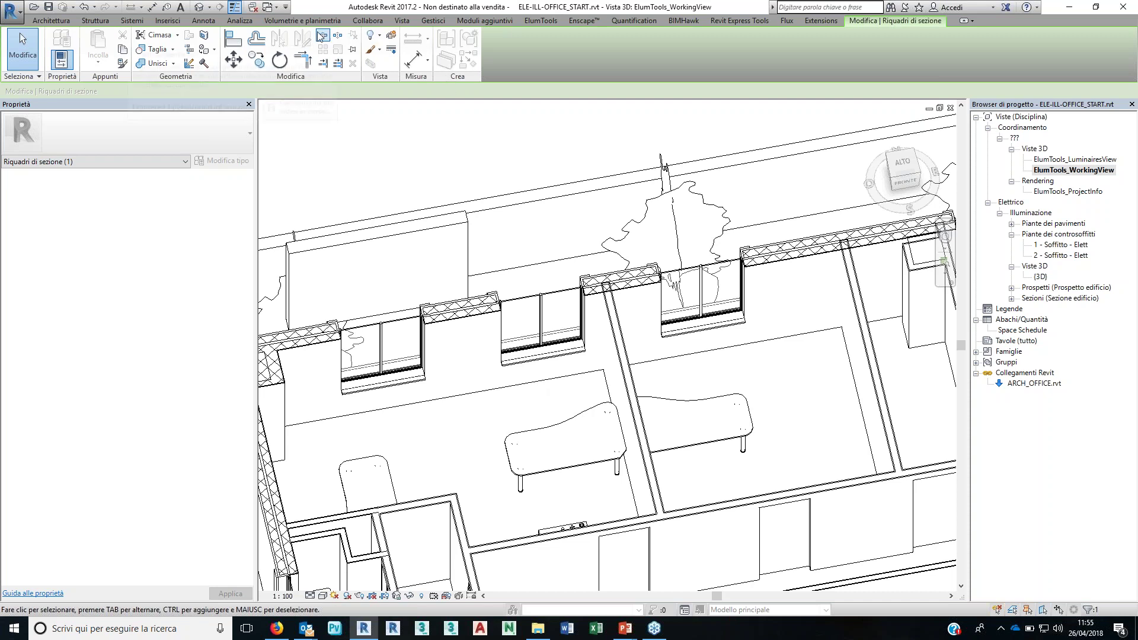
{"action": "left_click", "coordinate": [552, 20]}
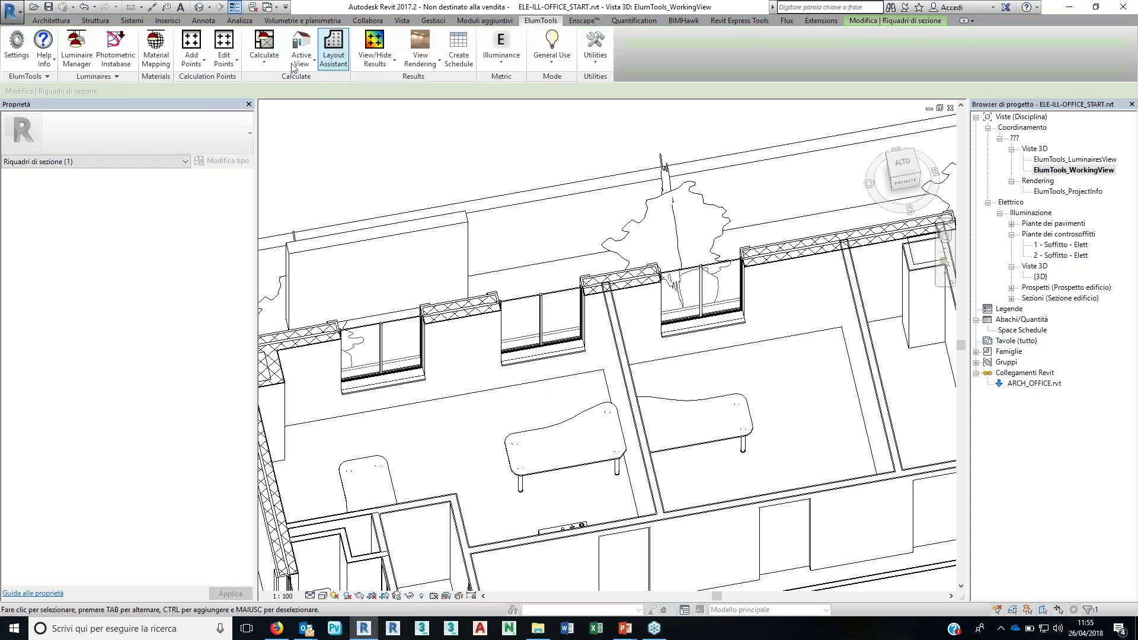
Step: Place a planar-face calculation point grid on the desk top at 250 mm spacing
{"action": "left_click", "coordinate": [200, 62]}
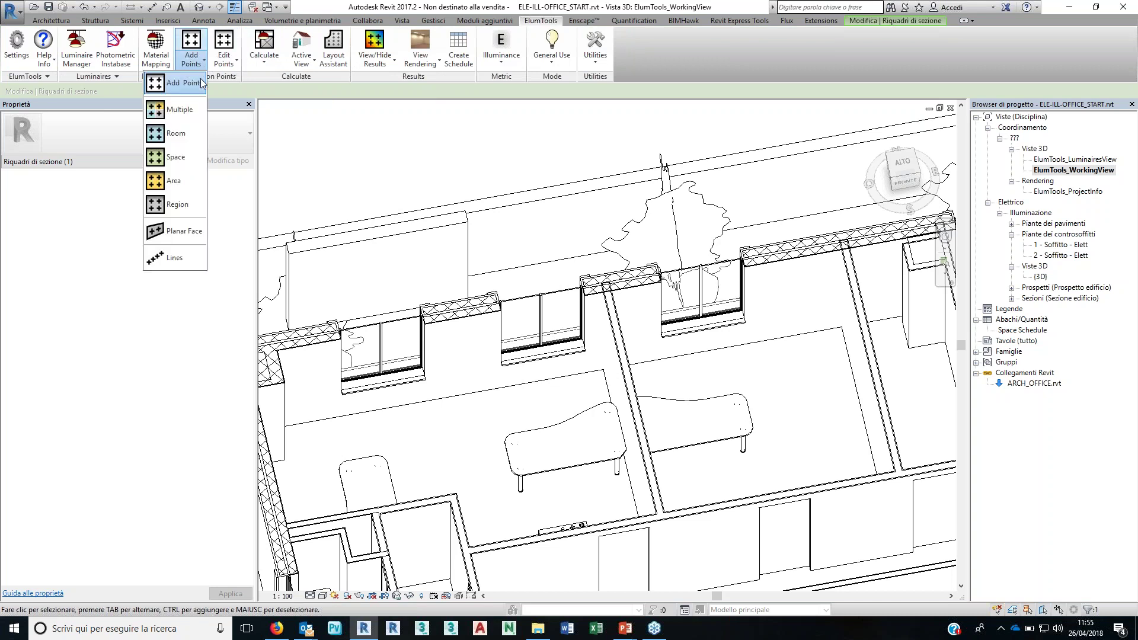
{"action": "left_click", "coordinate": [179, 234]}
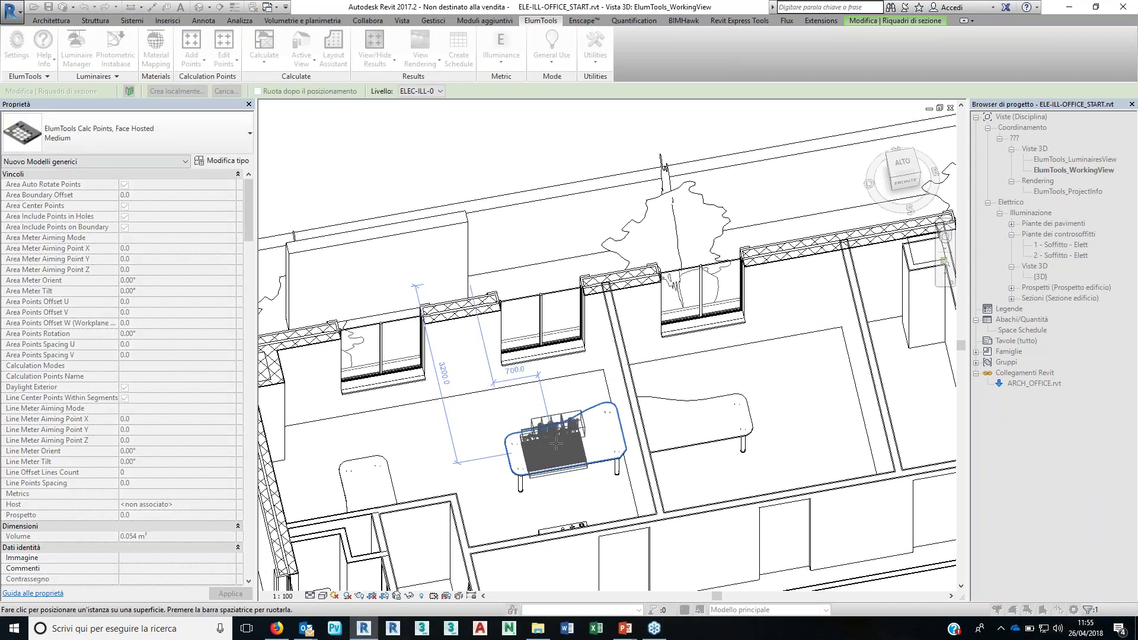
{"action": "left_click", "coordinate": [557, 445]}
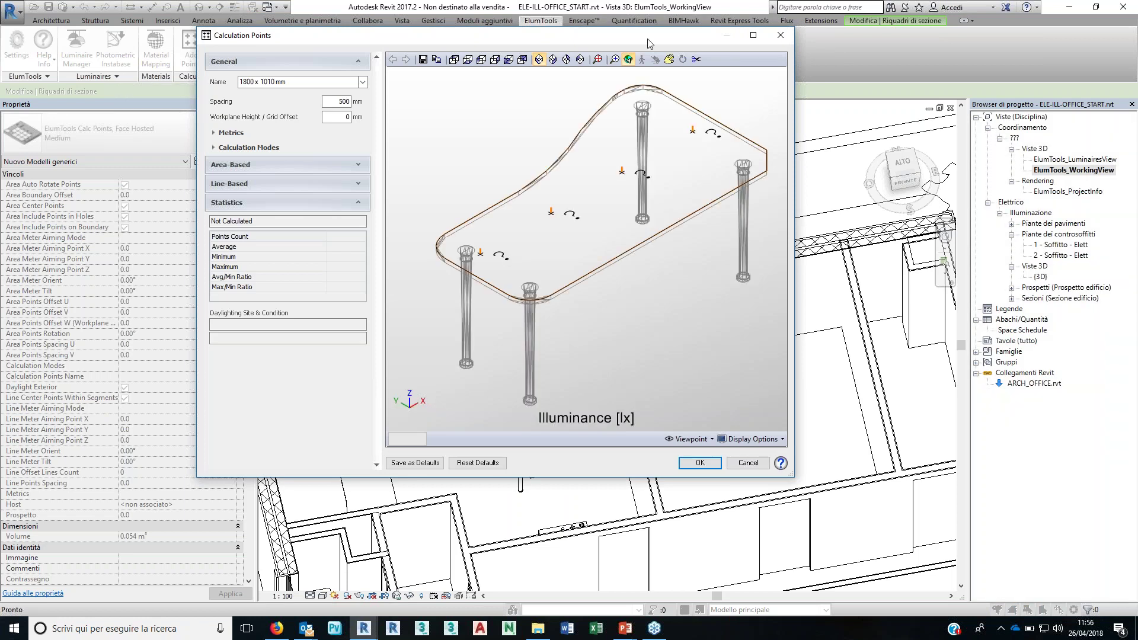
{"action": "left_click_drag", "start_coordinate": [648, 43], "coordinate": [767, 48]}
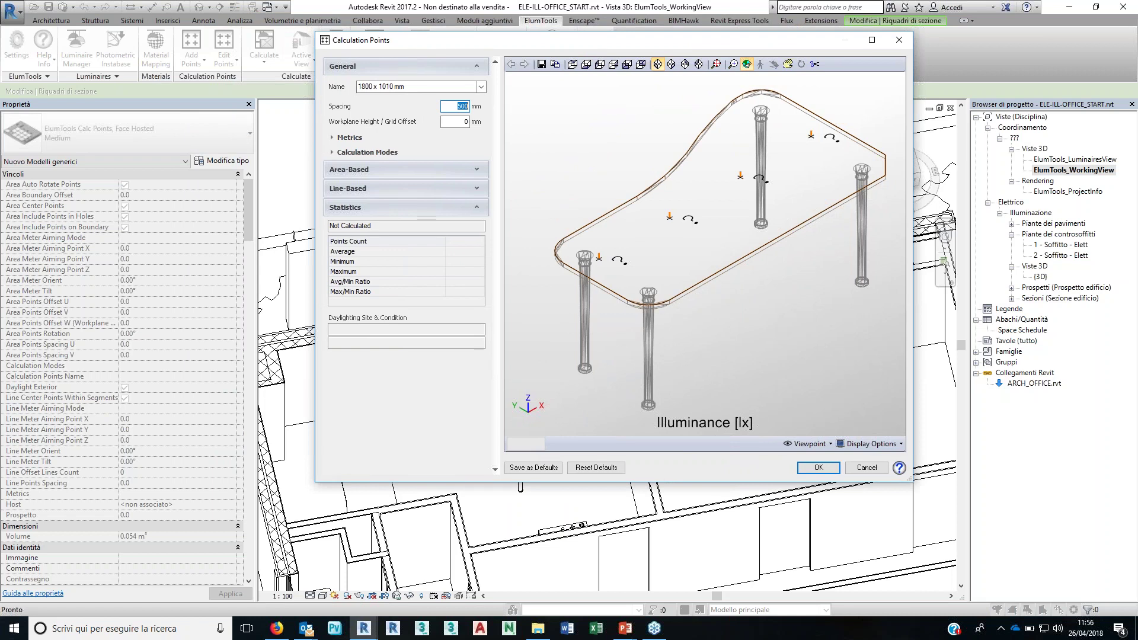
{"action": "type", "text": "250"}
{"action": "key", "text": "Tab"}
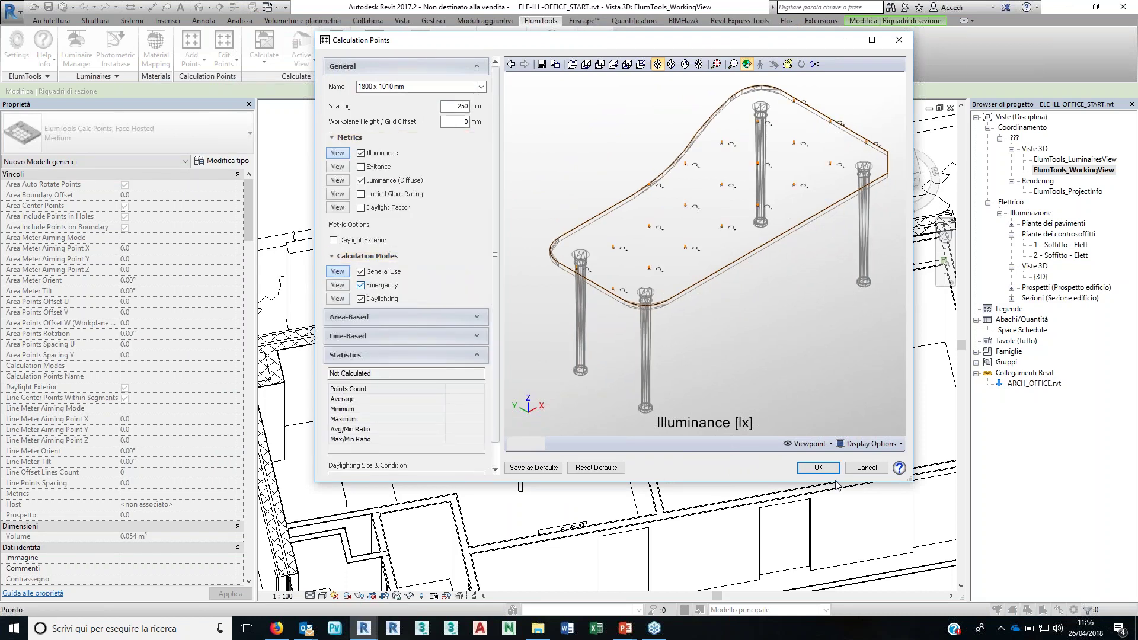
{"action": "left_click", "coordinate": [829, 473]}
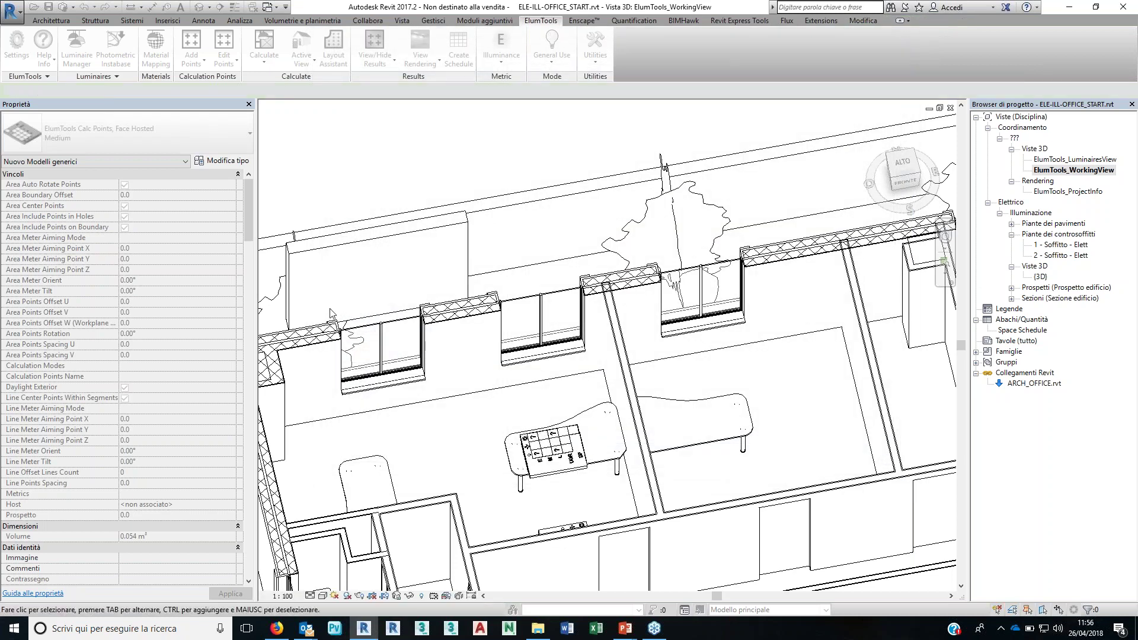
Step: Run a Space calculation for UFFICIO 32 from the 2 - Soffitto - Elett plan and review it
{"action": "double_click", "coordinate": [1067, 255]}
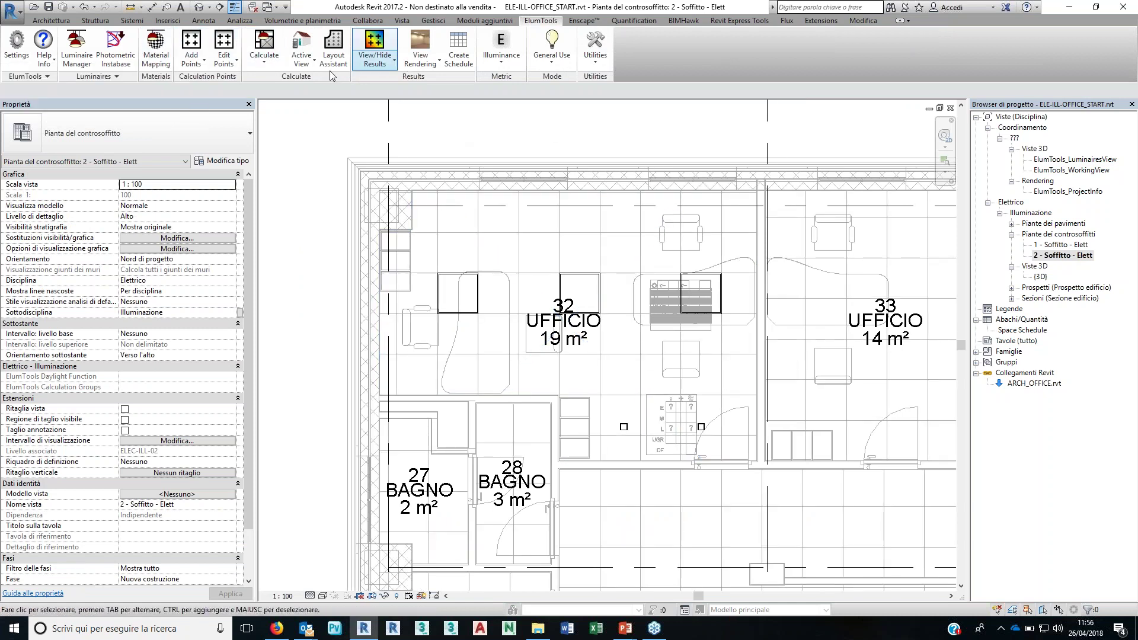
{"action": "left_click", "coordinate": [268, 68]}
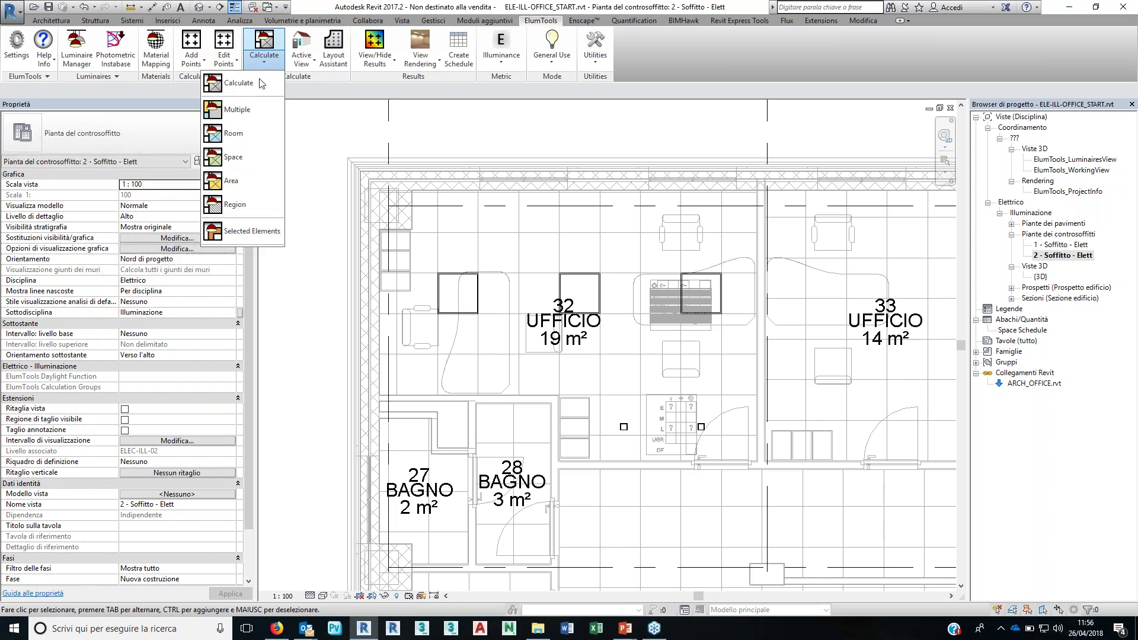
{"action": "left_click", "coordinate": [261, 159]}
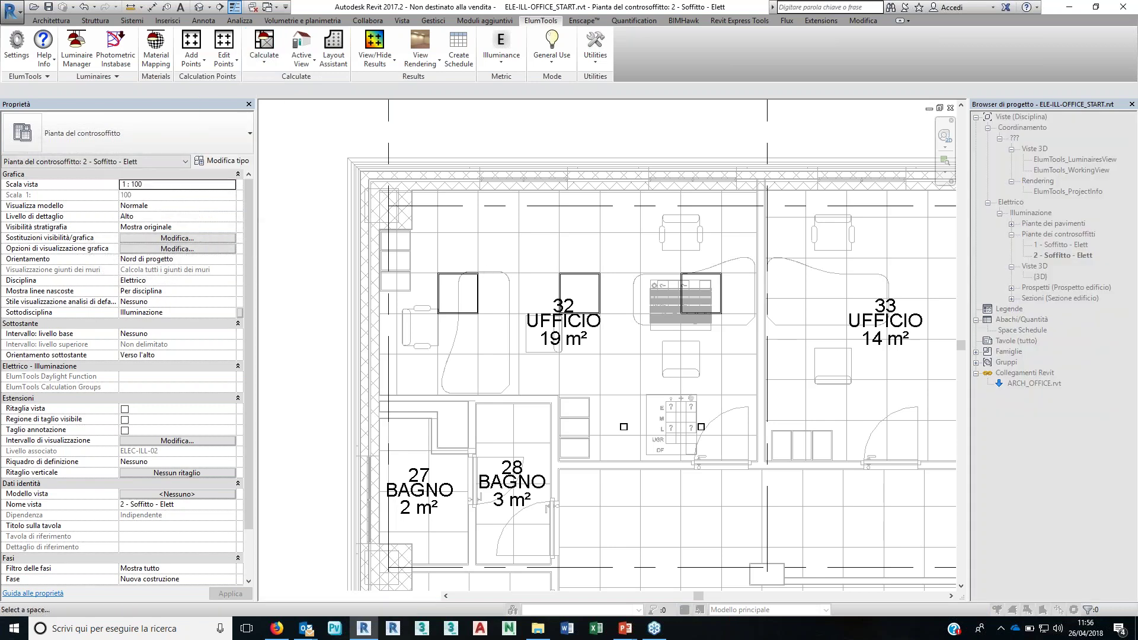
{"action": "left_click", "coordinate": [585, 307]}
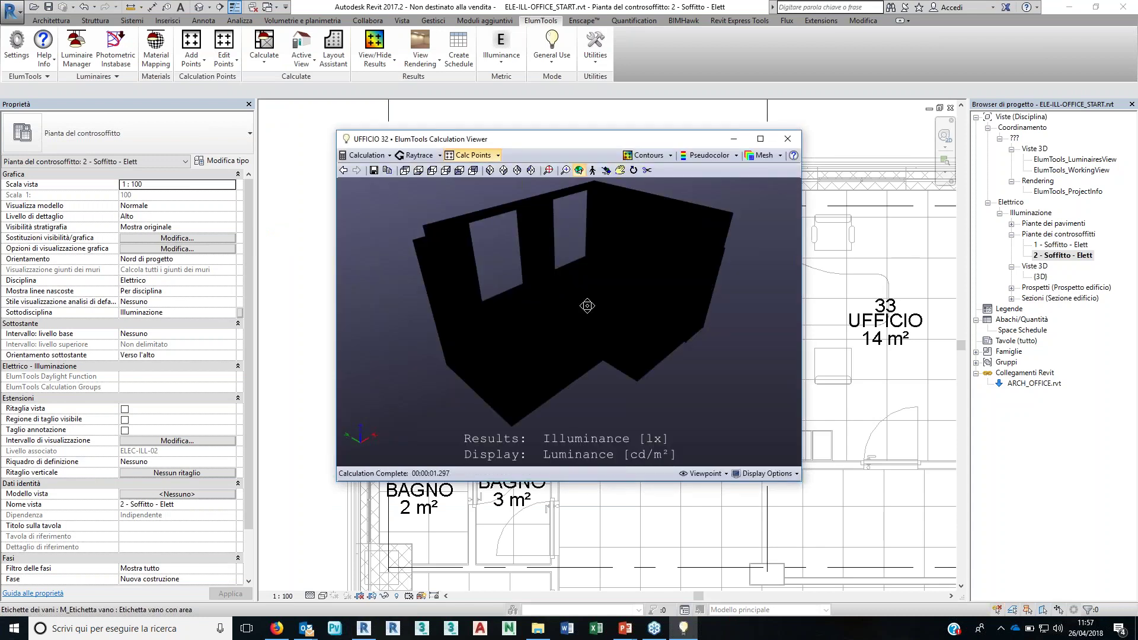
{"action": "mouse_move", "coordinate": [581, 308]}
{"action": "left_mouse_down"}
{"action": "mouse_move", "coordinate": [614, 382]}
{"action": "mouse_move", "coordinate": [611, 320]}
{"action": "left_mouse_up"}
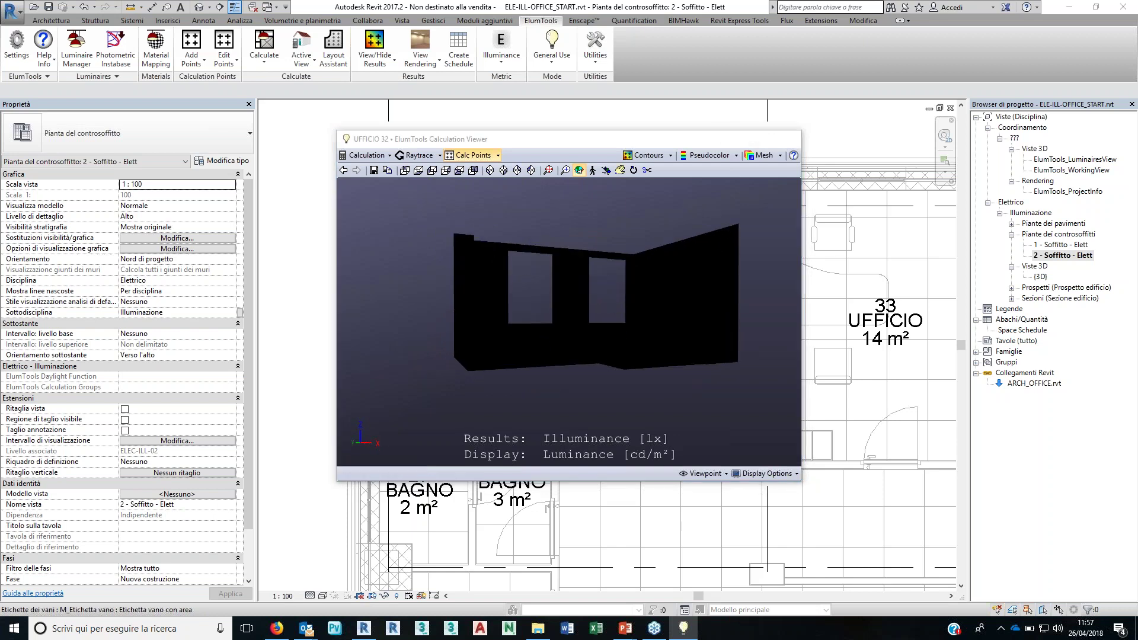
{"action": "left_click", "coordinate": [735, 140]}
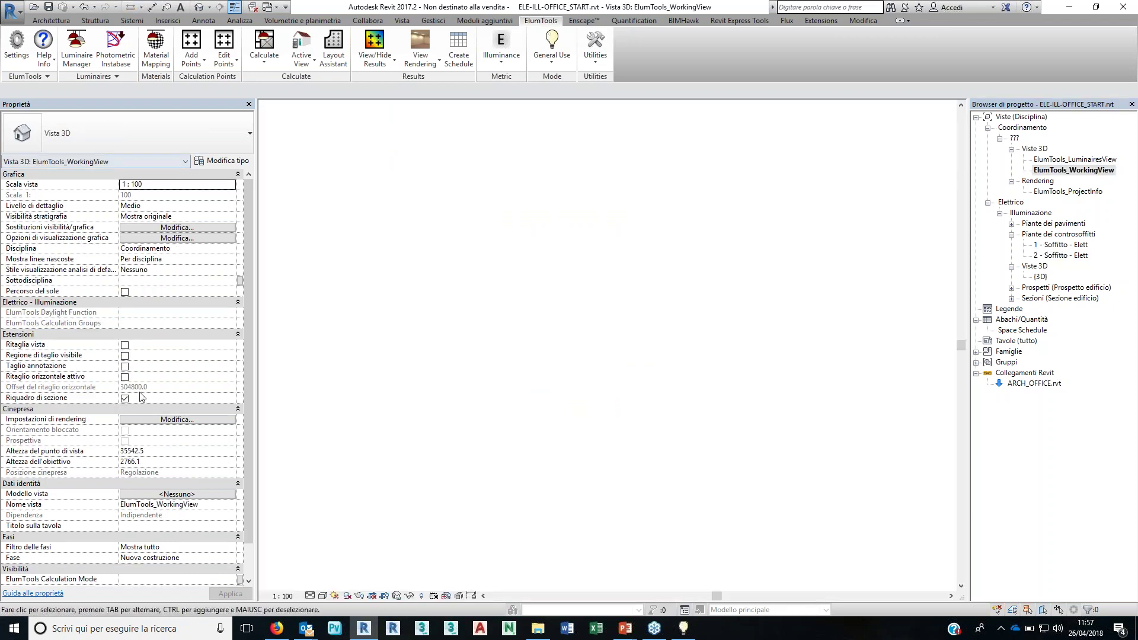
Step: Turn off the section box and recalculate UFFICIO 32 from the 2 - Soffitto - Elett plan
{"action": "left_click", "coordinate": [124, 399]}
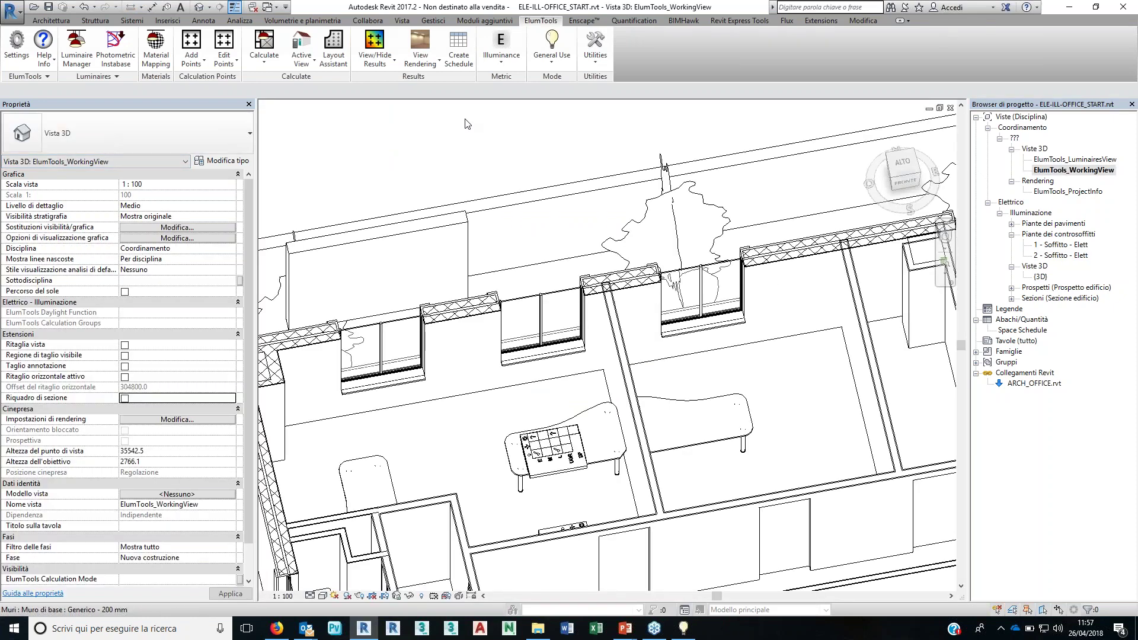
{"action": "double_click", "coordinate": [1063, 255]}
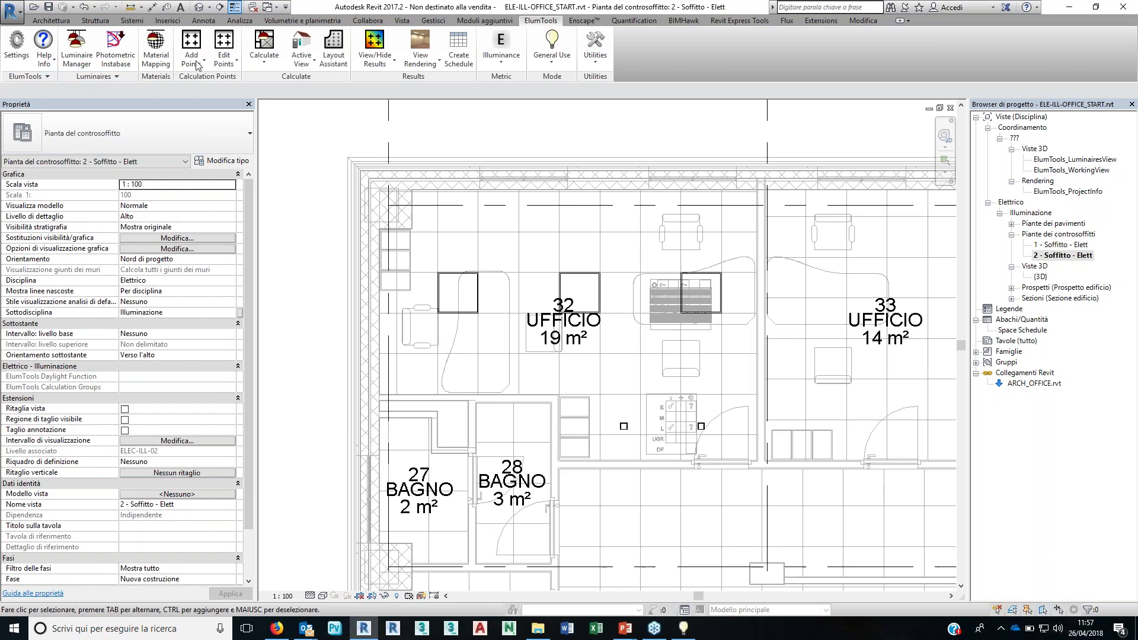
{"action": "left_click", "coordinate": [198, 59]}
{"action": "left_click", "coordinate": [249, 157]}
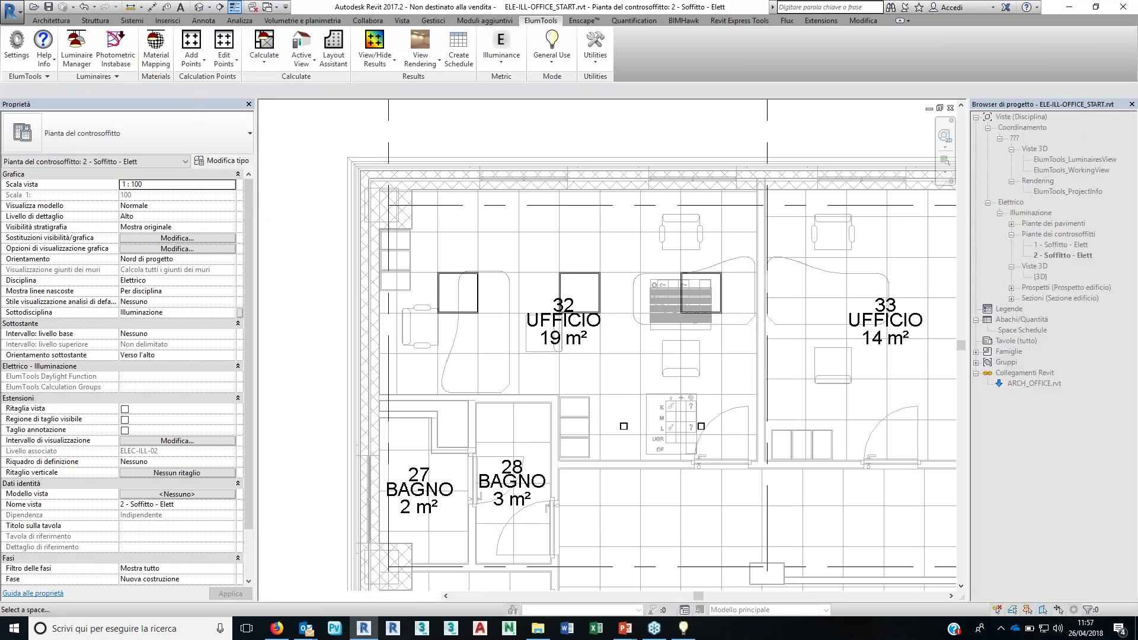
{"action": "left_click", "coordinate": [559, 316]}
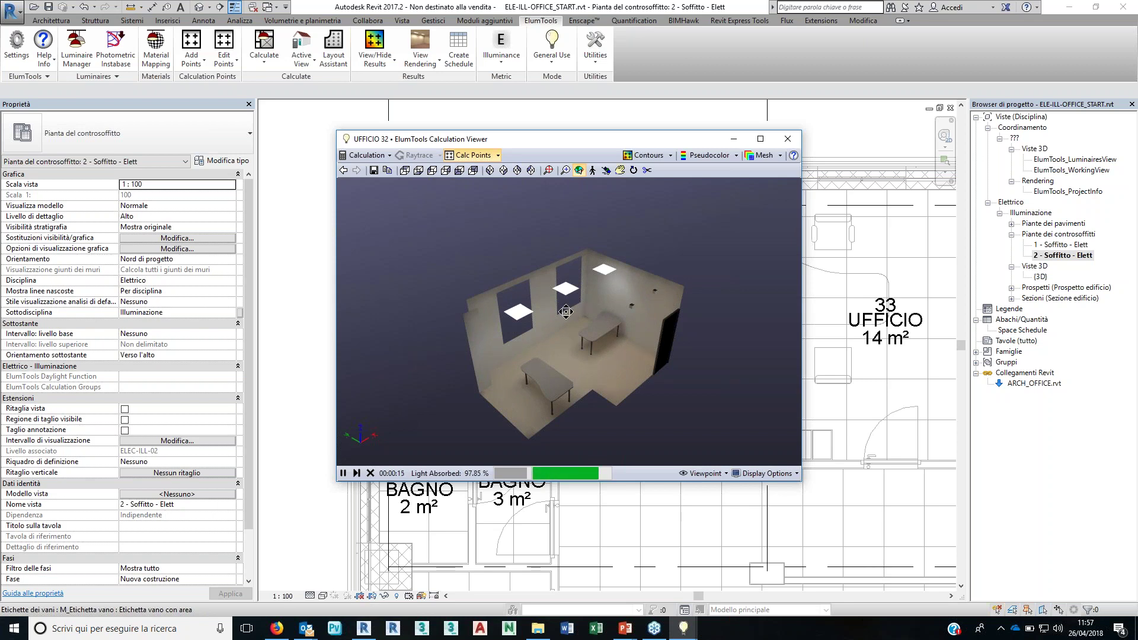
Step: Orbit and pan the Calculation Viewer down to an eye-level view of office 32
{"action": "left_click_drag", "start_coordinate": [568, 327], "coordinate": [572, 380]}
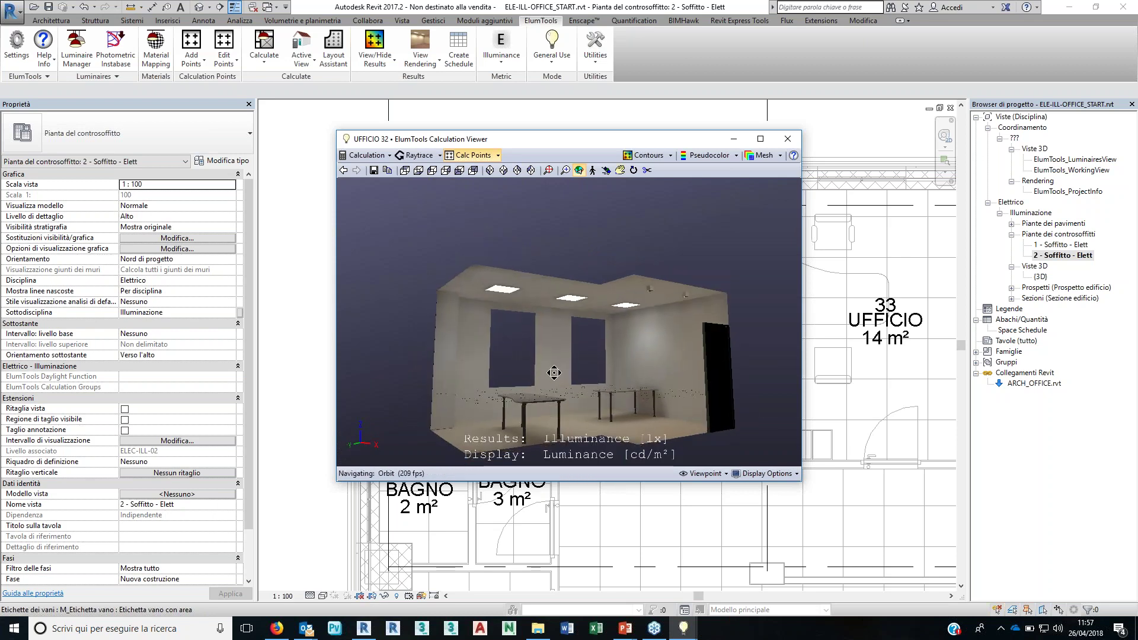
{"action": "left_click_drag", "start_coordinate": [554, 372], "coordinate": [555, 336]}
{"action": "scroll", "coordinate": [555, 336], "scroll_direction": "up", "scroll_amount": 5}
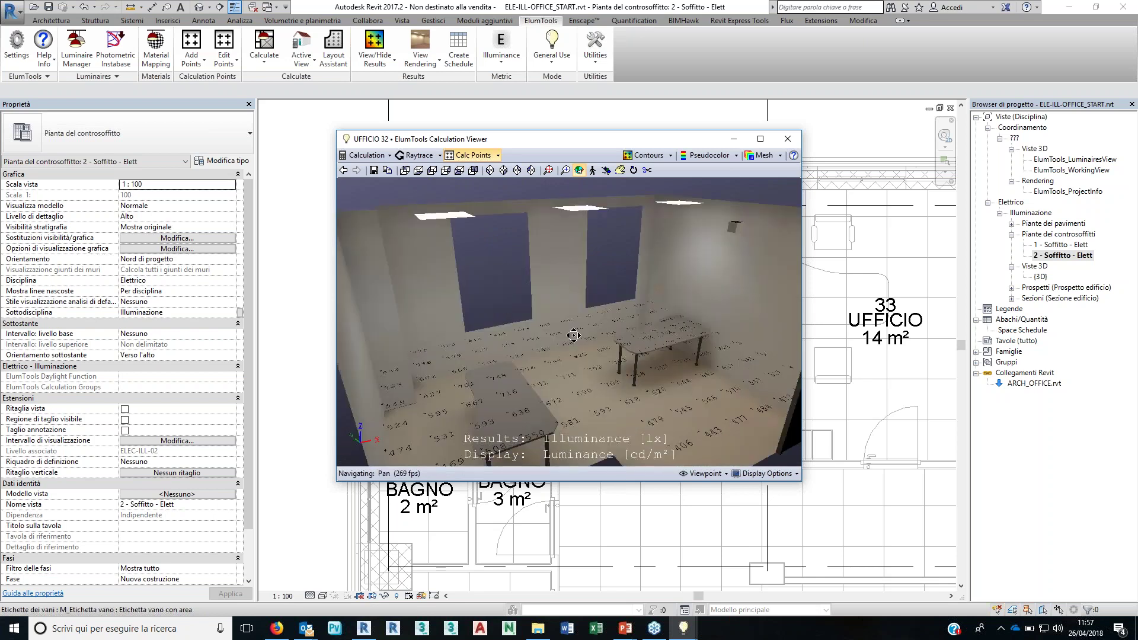
{"action": "middle_click_drag", "start_coordinate": [555, 337], "coordinate": [531, 365]}
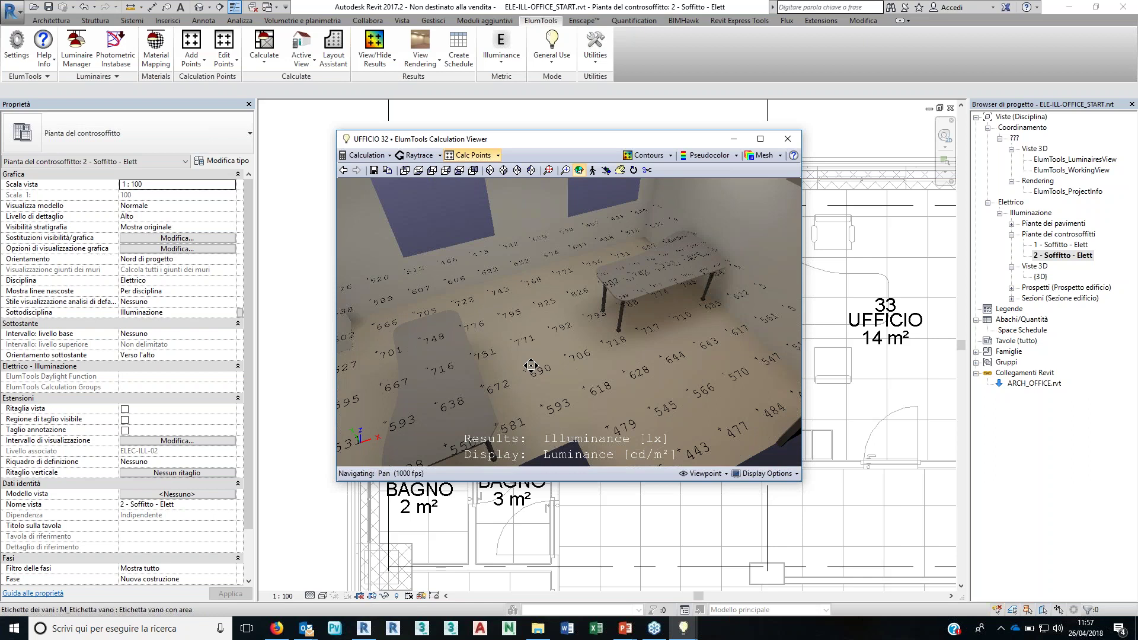
{"action": "scroll", "coordinate": [531, 365], "scroll_direction": "up", "scroll_amount": 2}
{"action": "scroll", "coordinate": [536, 353], "scroll_direction": "up", "scroll_amount": 3}
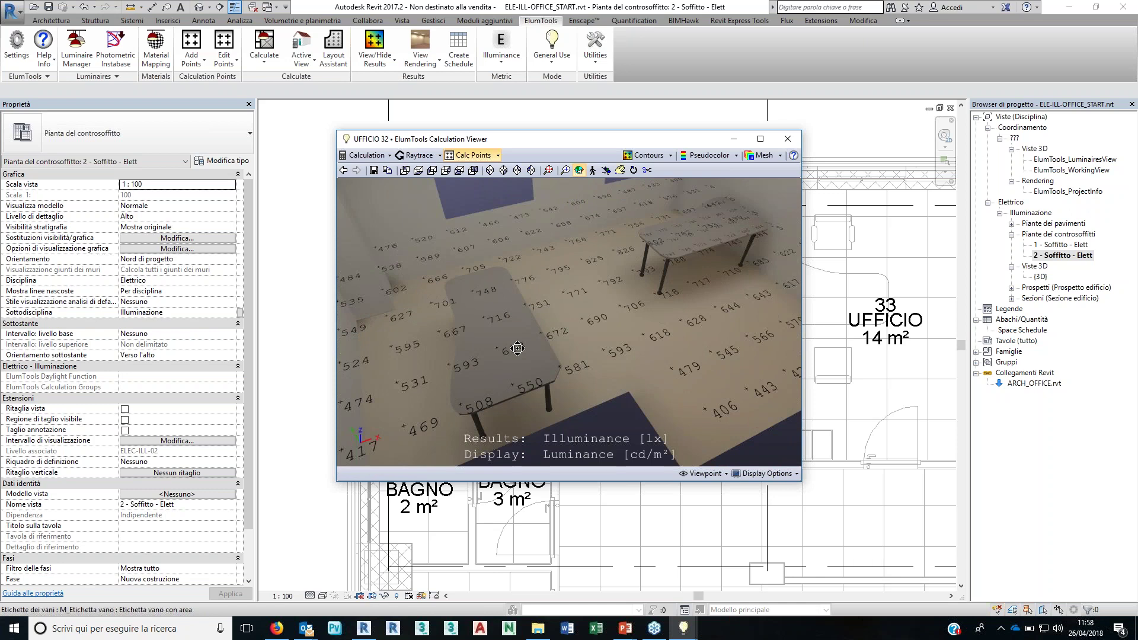
{"action": "left_click", "coordinate": [642, 296]}
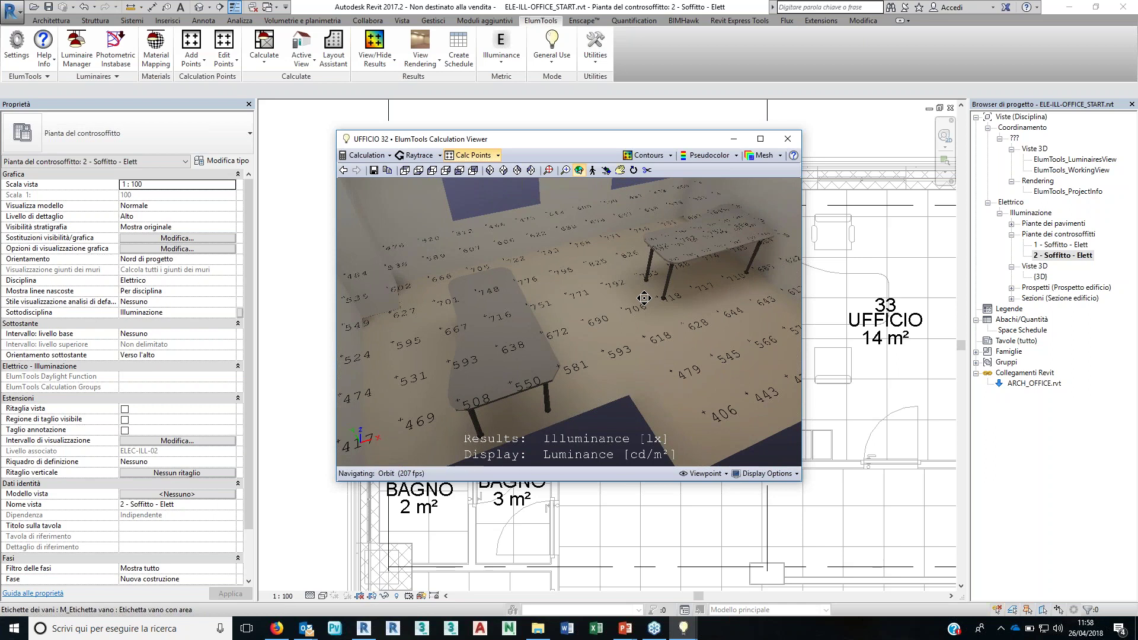
{"action": "left_click_drag", "start_coordinate": [642, 296], "coordinate": [647, 318]}
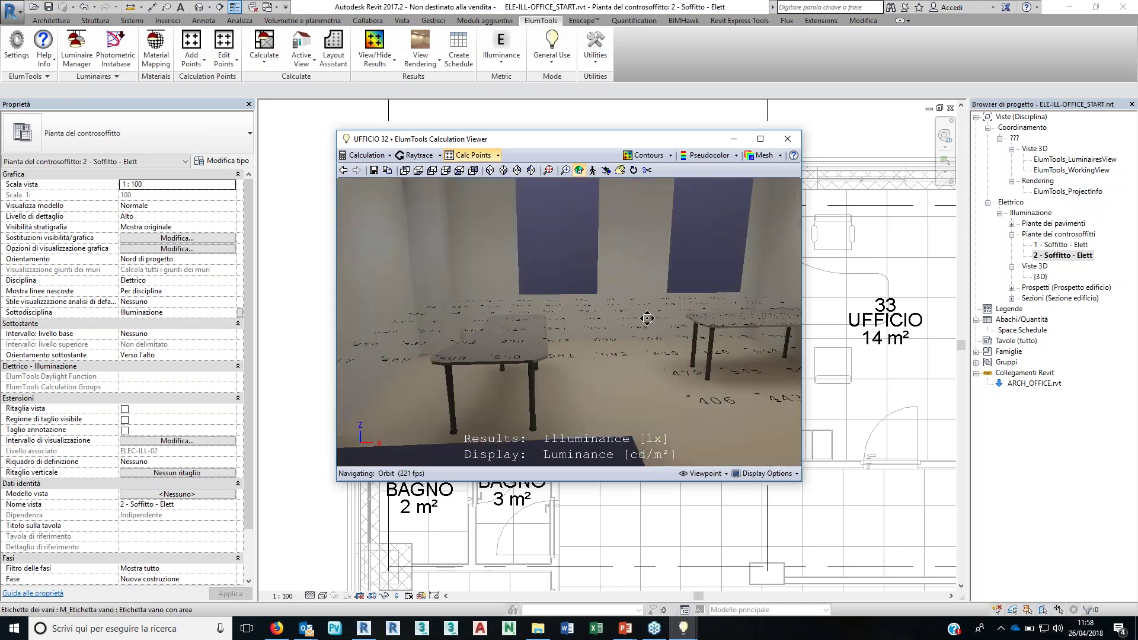
{"action": "middle_click_drag", "start_coordinate": [647, 318], "coordinate": [670, 340]}
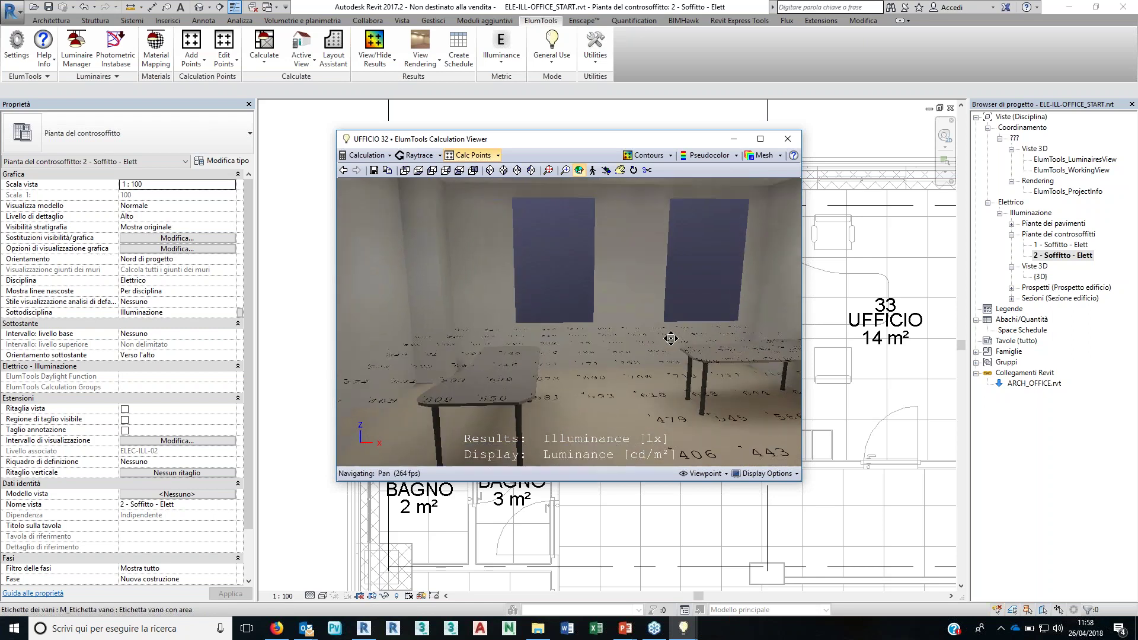
{"action": "left_click_drag", "start_coordinate": [670, 341], "coordinate": [665, 348]}
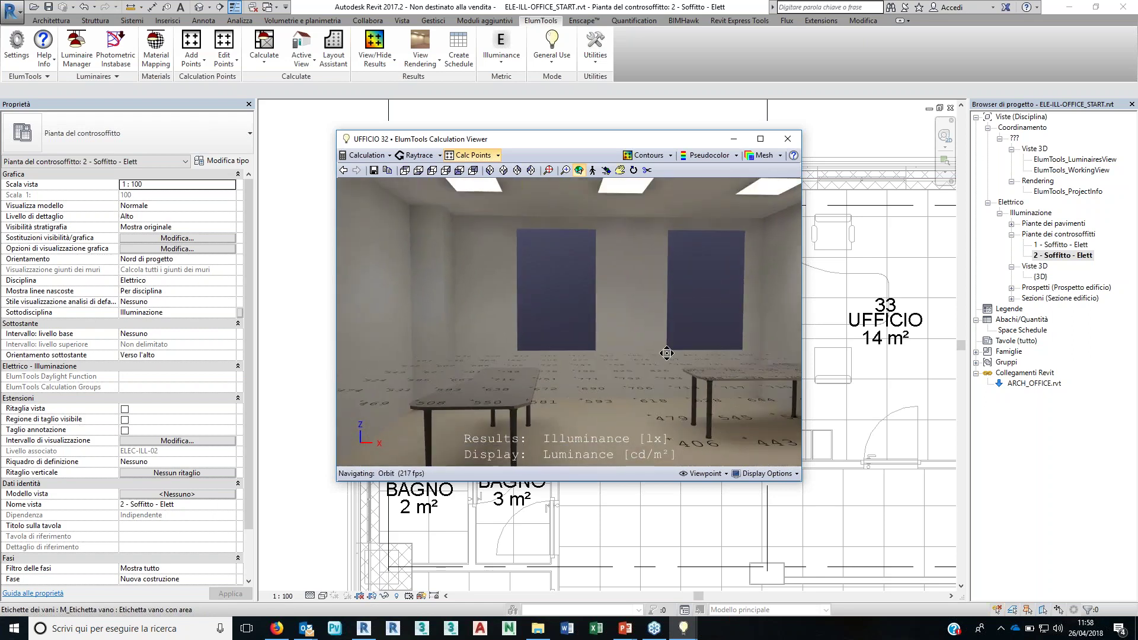
Step: Set the Calc Points metric and switch the display to Pseudocolor luminance
{"action": "left_click", "coordinate": [498, 156]}
{"action": "left_click", "coordinate": [593, 170]}
{"action": "left_click", "coordinate": [583, 144]}
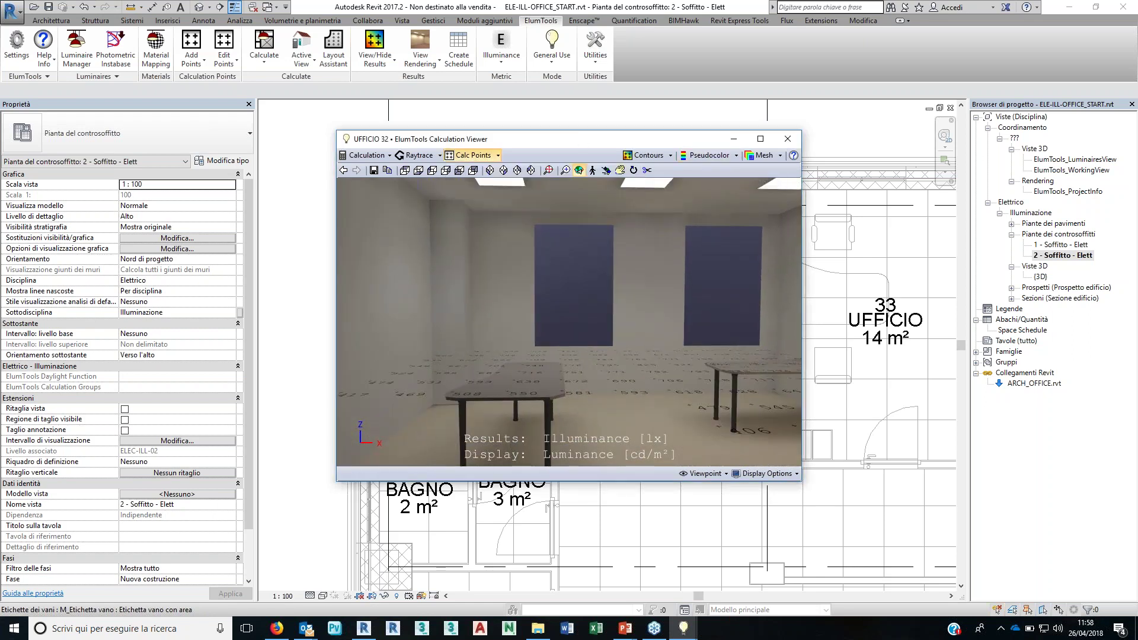
{"action": "left_click", "coordinate": [706, 156]}
{"action": "left_click_drag", "start_coordinate": [608, 355], "coordinate": [607, 356]}
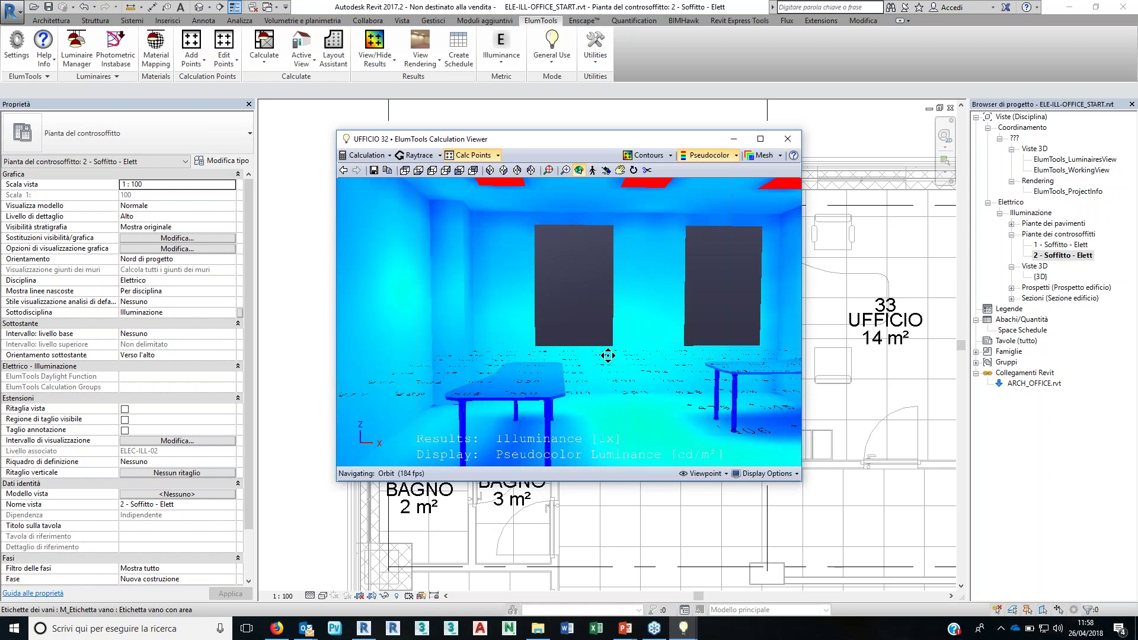
Step: Overlay illuminance isolines and the colour spatial map with its legend
{"action": "left_click_drag", "start_coordinate": [608, 356], "coordinate": [641, 338]}
{"action": "left_click", "coordinate": [670, 155]}
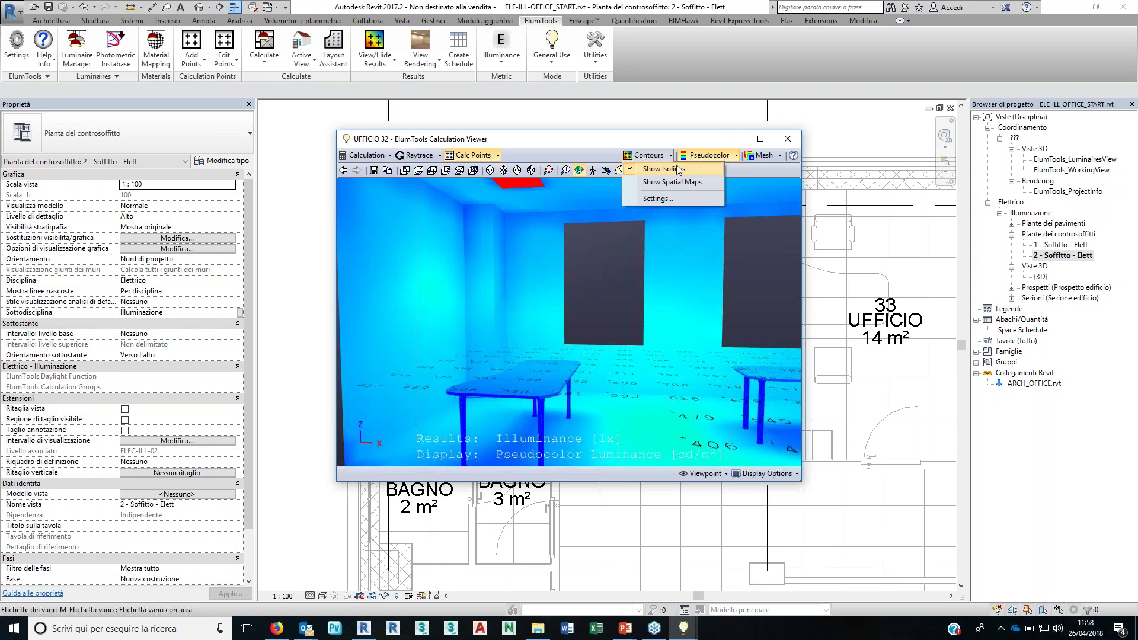
{"action": "left_click", "coordinate": [688, 169]}
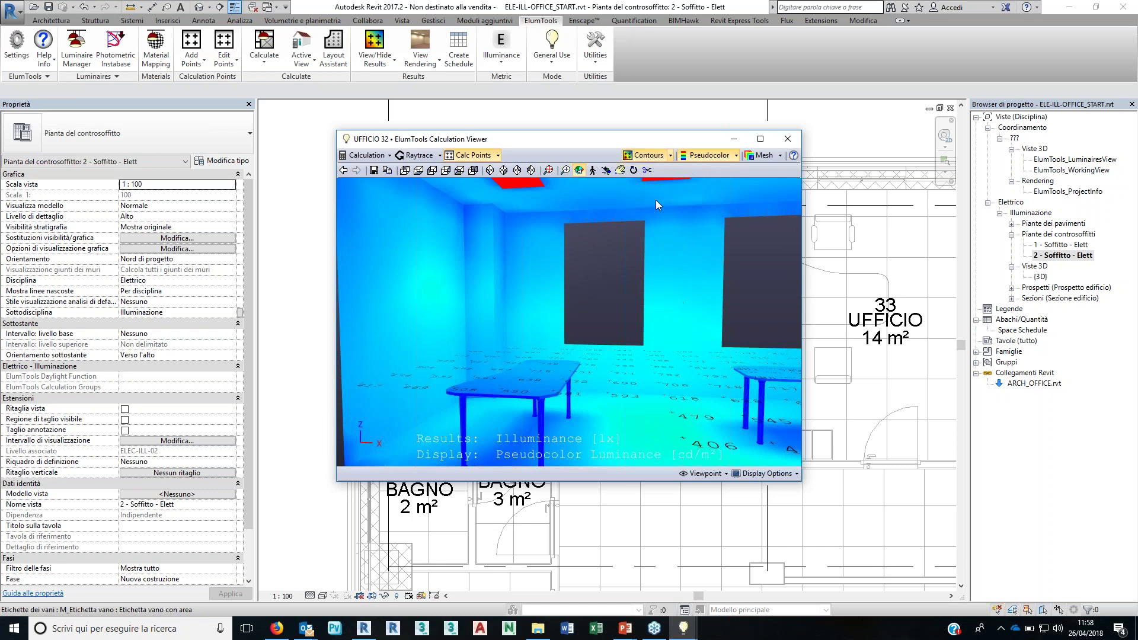
{"action": "left_click", "coordinate": [670, 155]}
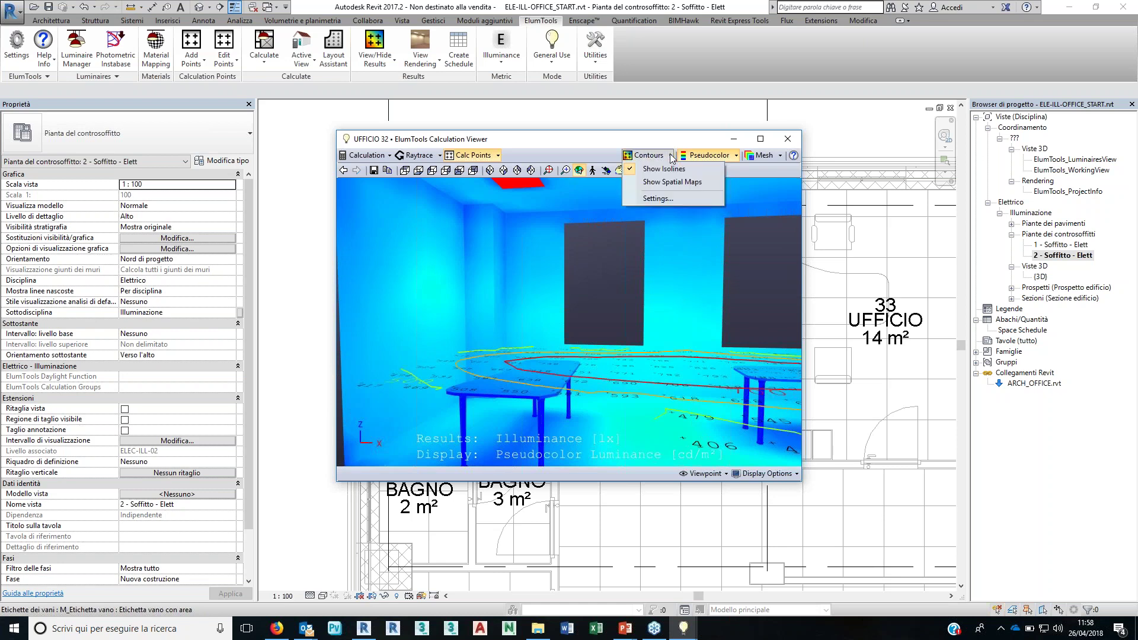
{"action": "left_click", "coordinate": [683, 182]}
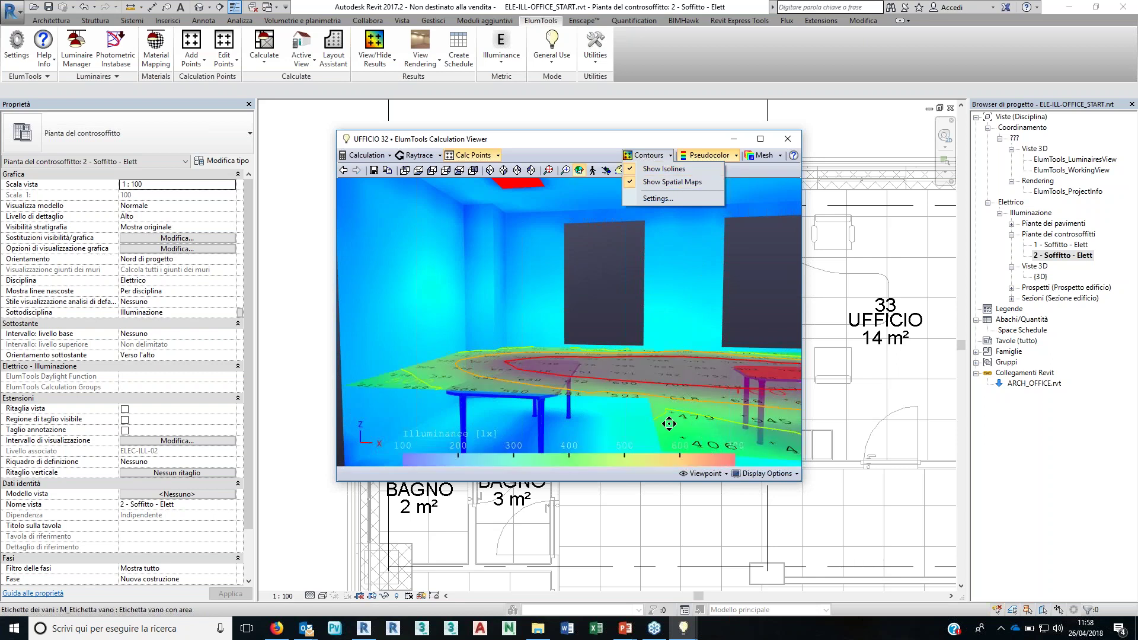
Step: Orbit around the room and tables to inspect the results, then close the Calculation Viewer
{"action": "left_click_drag", "start_coordinate": [672, 421], "coordinate": [698, 412]}
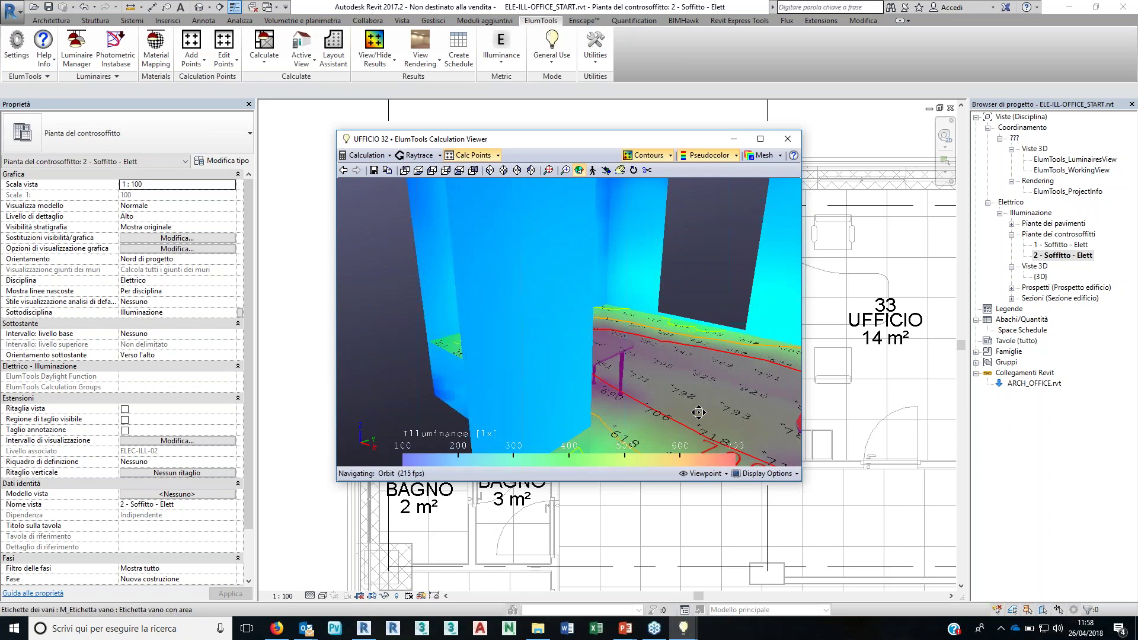
{"action": "left_click_drag", "start_coordinate": [698, 413], "coordinate": [667, 427]}
{"action": "middle_click_drag", "start_coordinate": [667, 427], "coordinate": [612, 394]}
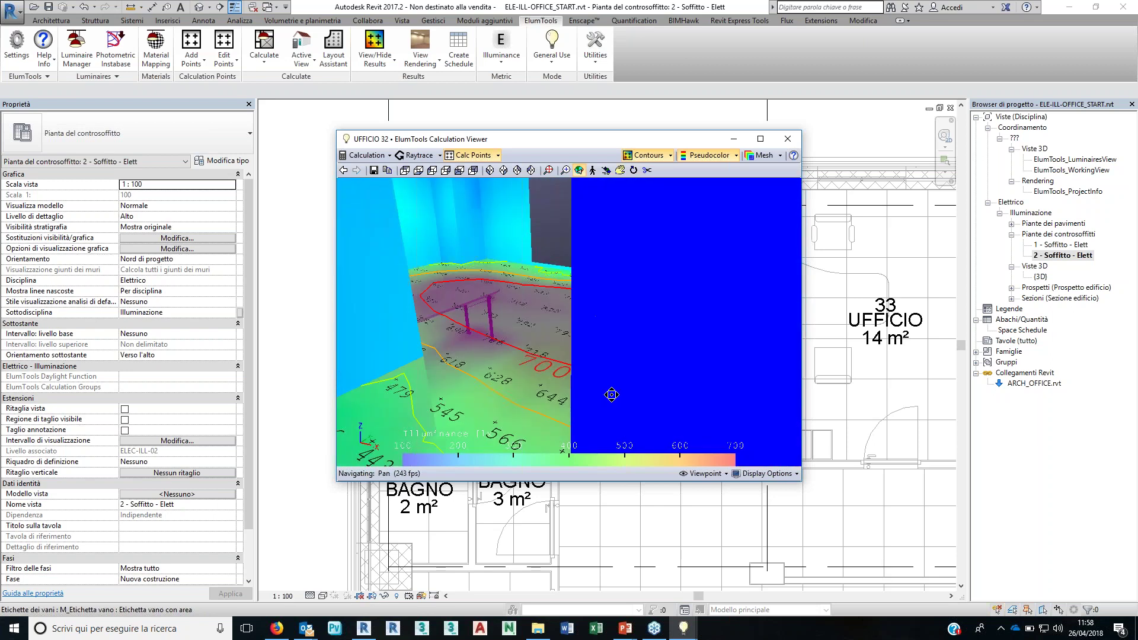
{"action": "mouse_move", "coordinate": [612, 394]}
{"action": "left_mouse_down"}
{"action": "mouse_move", "coordinate": [610, 407]}
{"action": "mouse_move", "coordinate": [540, 395]}
{"action": "mouse_move", "coordinate": [606, 328]}
{"action": "left_mouse_up"}
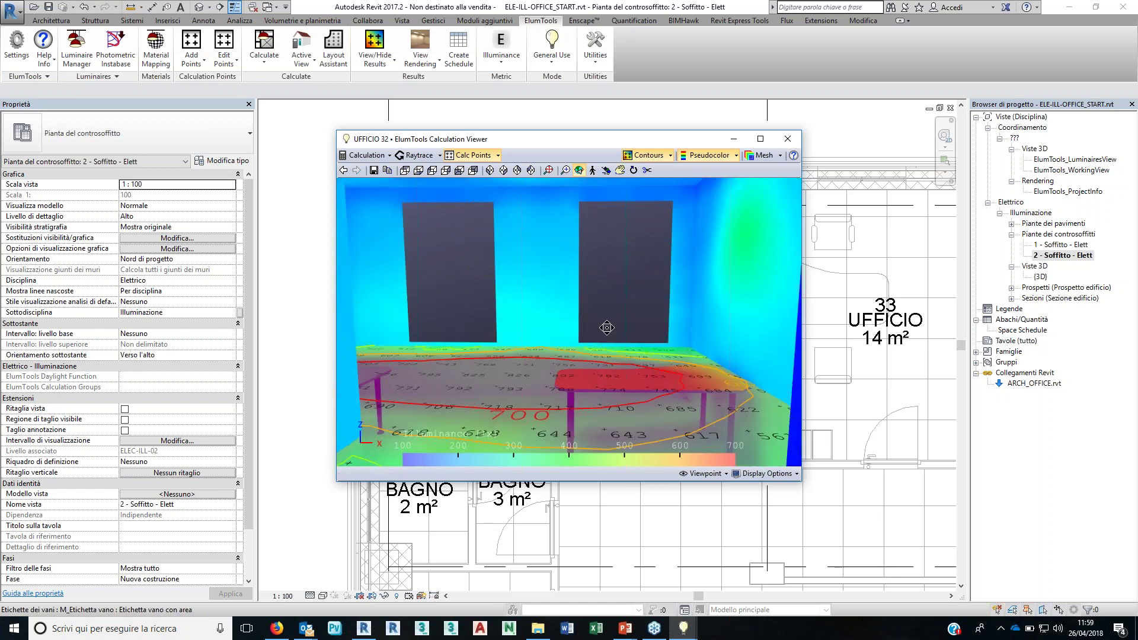
{"action": "left_click_drag", "start_coordinate": [607, 328], "coordinate": [613, 406]}
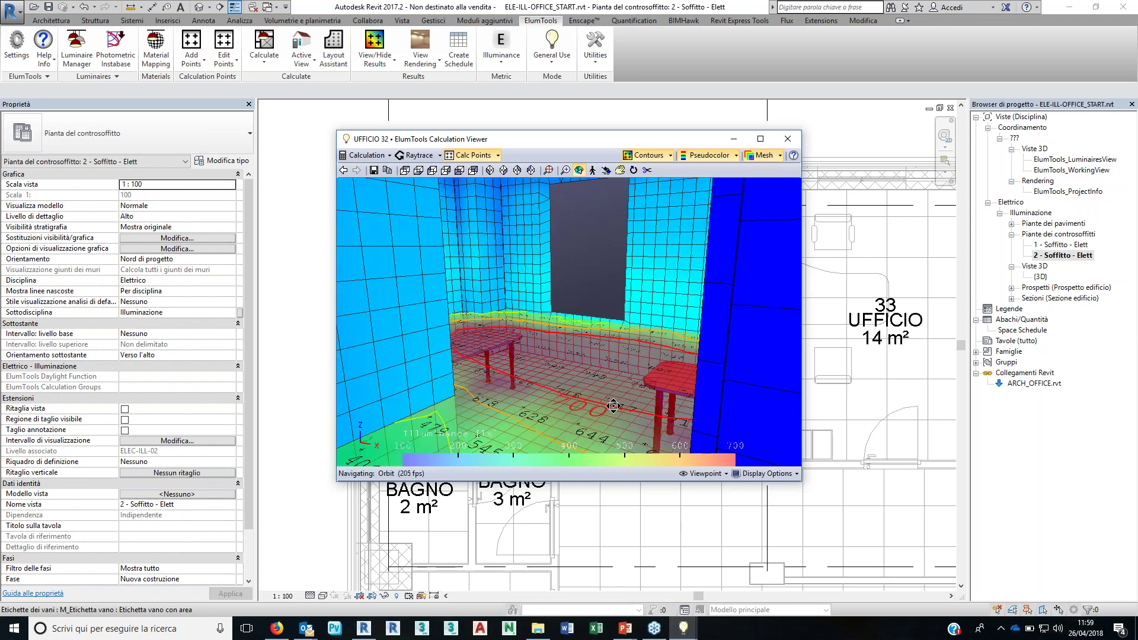
{"action": "left_click_drag", "start_coordinate": [614, 406], "coordinate": [574, 408]}
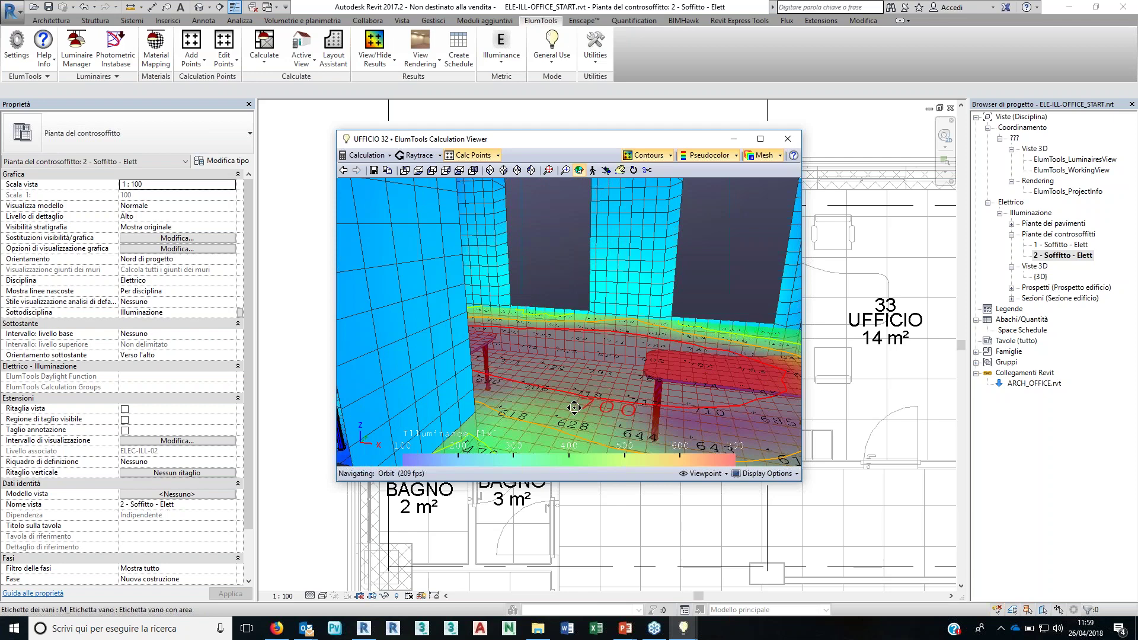
{"action": "left_click_drag", "start_coordinate": [574, 407], "coordinate": [584, 385]}
{"action": "left_click", "coordinate": [798, 143]}
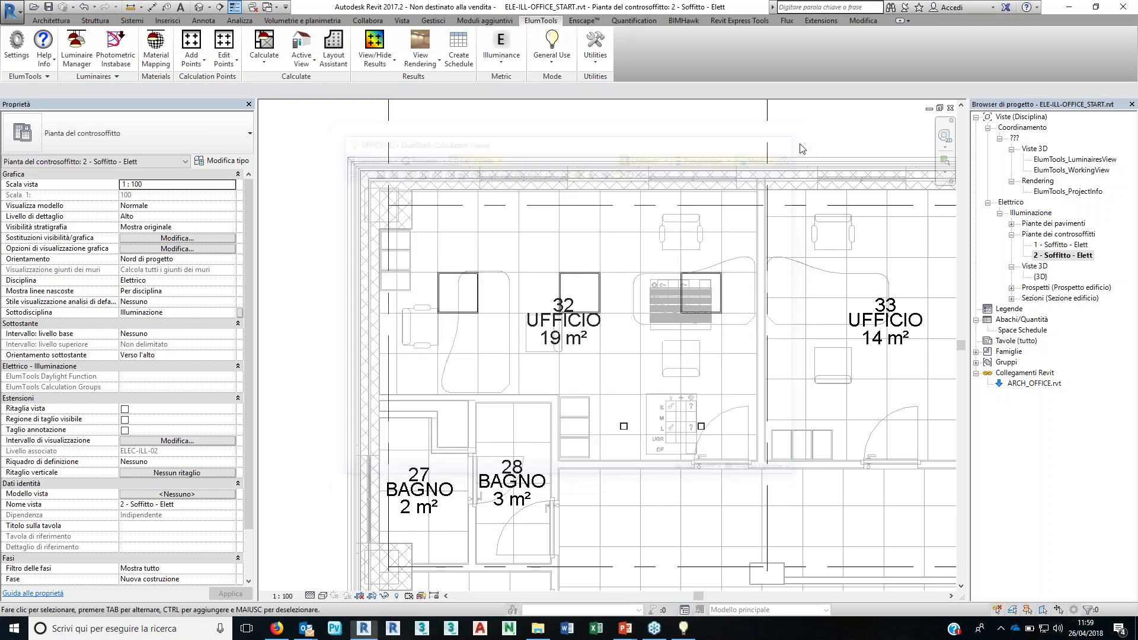
{"action": "left_click", "coordinate": [422, 61]}
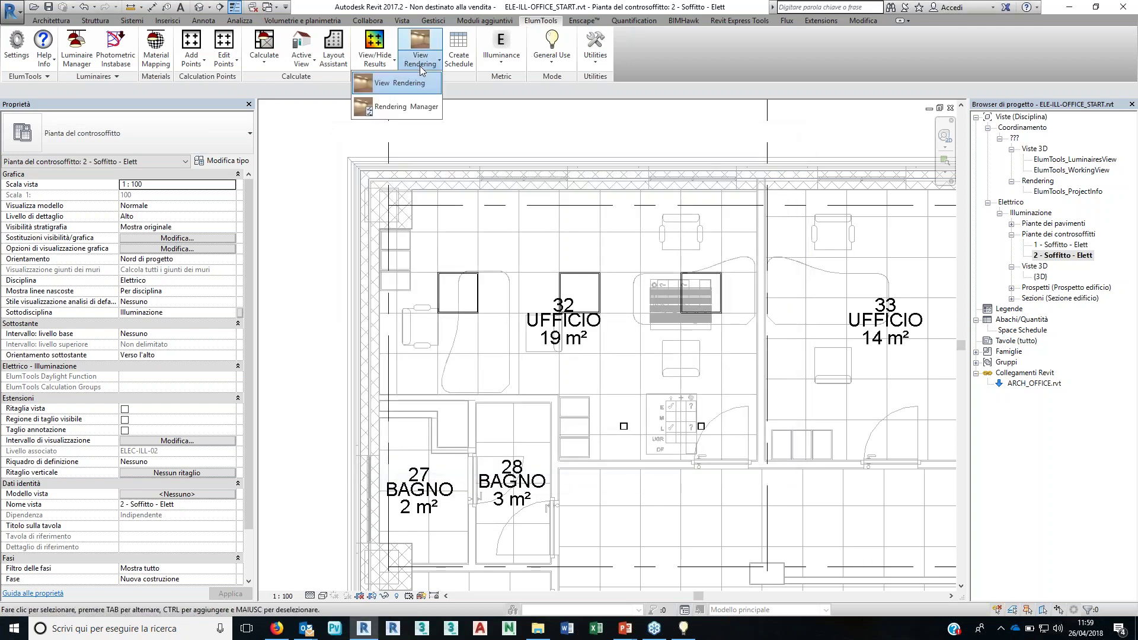
{"action": "left_click", "coordinate": [417, 109]}
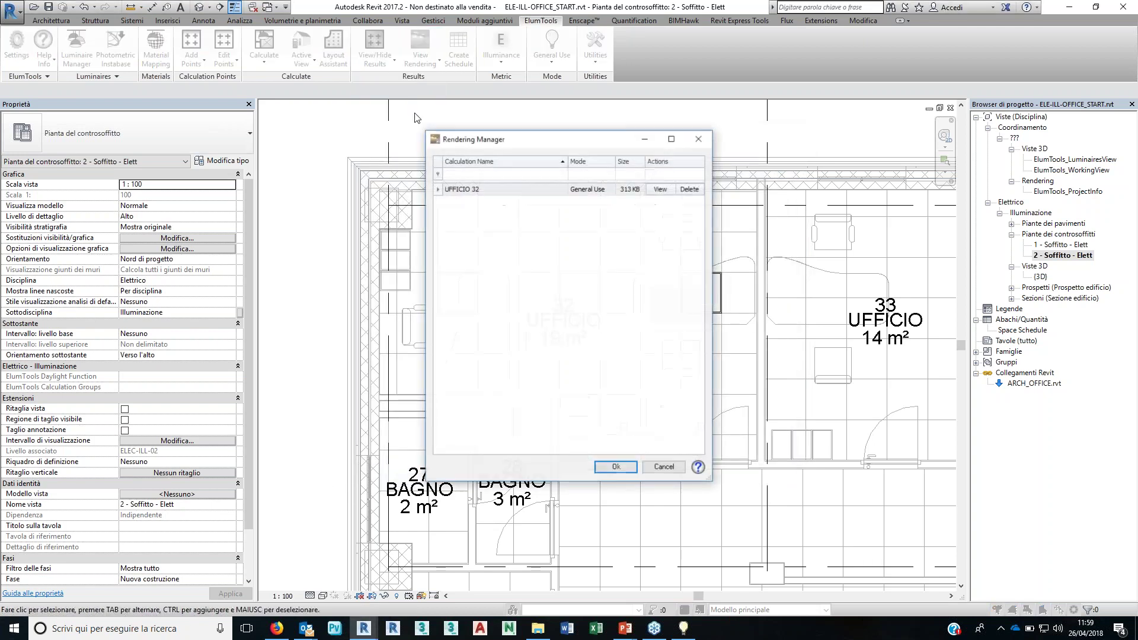
{"action": "left_click", "coordinate": [661, 189]}
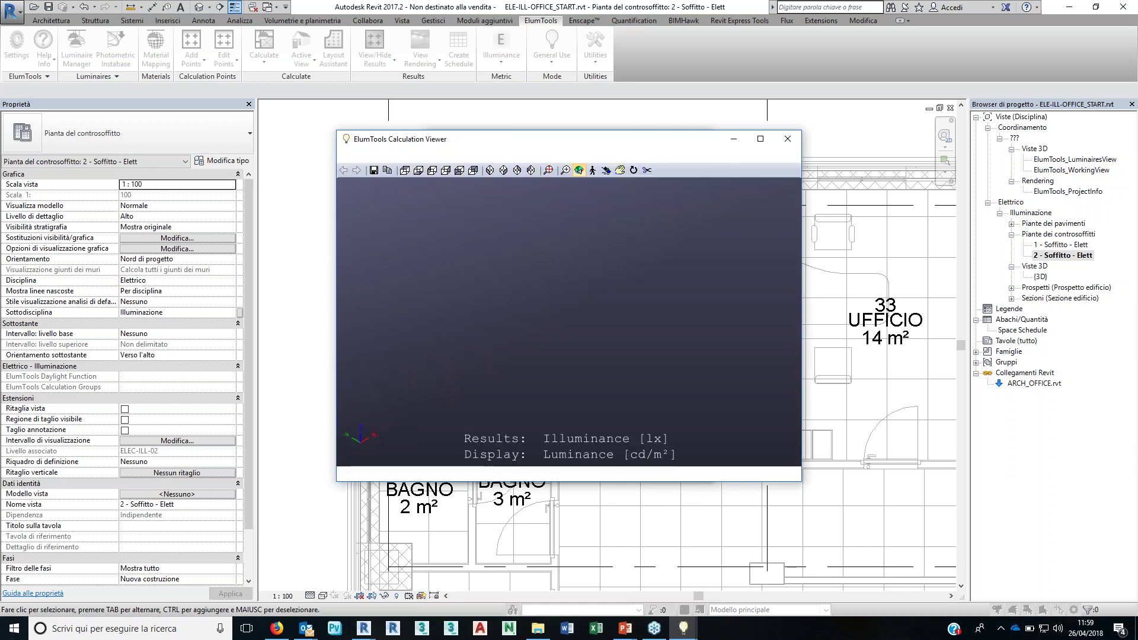
{"action": "mouse_move", "coordinate": [610, 347]}
{"action": "left_mouse_down"}
{"action": "mouse_move", "coordinate": [635, 358]}
{"action": "mouse_move", "coordinate": [631, 383]}
{"action": "left_mouse_up"}
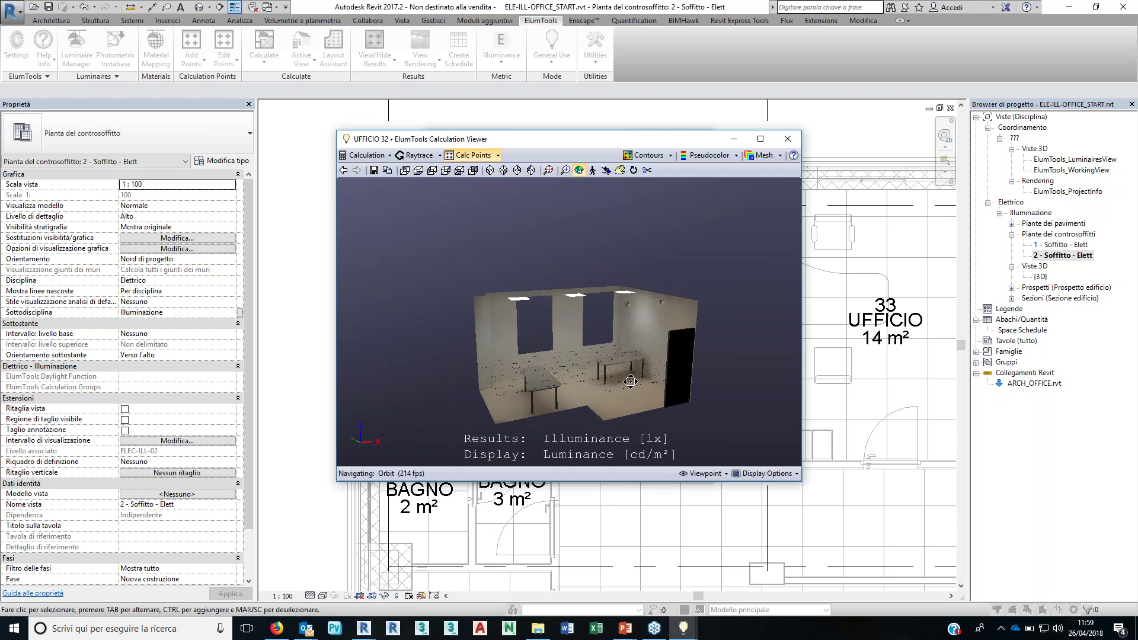
{"action": "left_click_drag", "start_coordinate": [631, 383], "coordinate": [617, 380]}
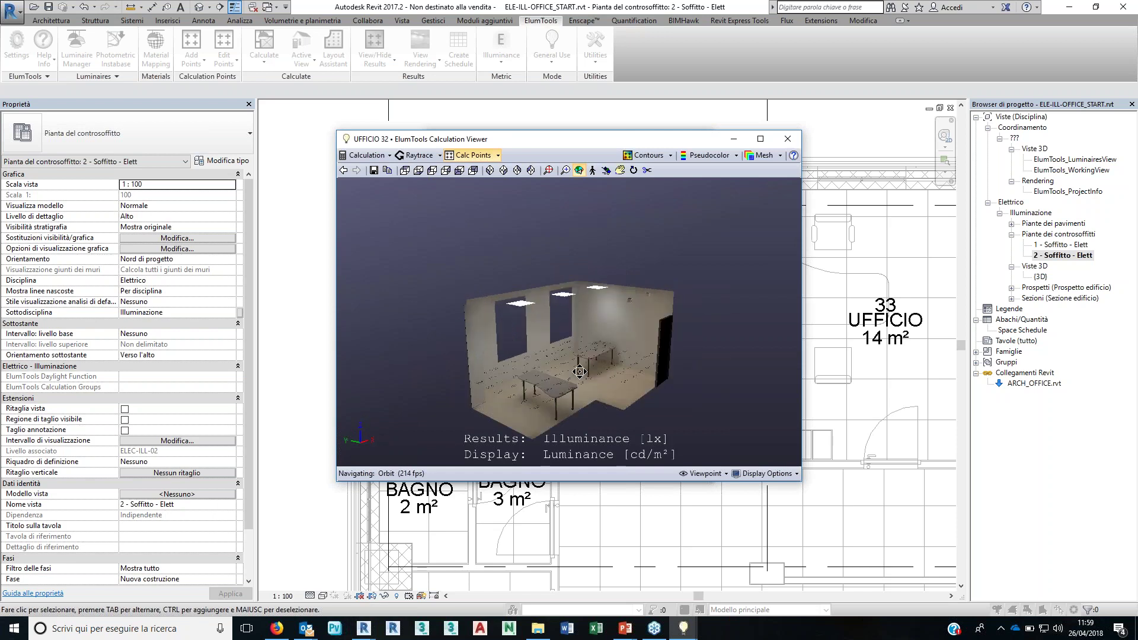
{"action": "left_click", "coordinate": [788, 139]}
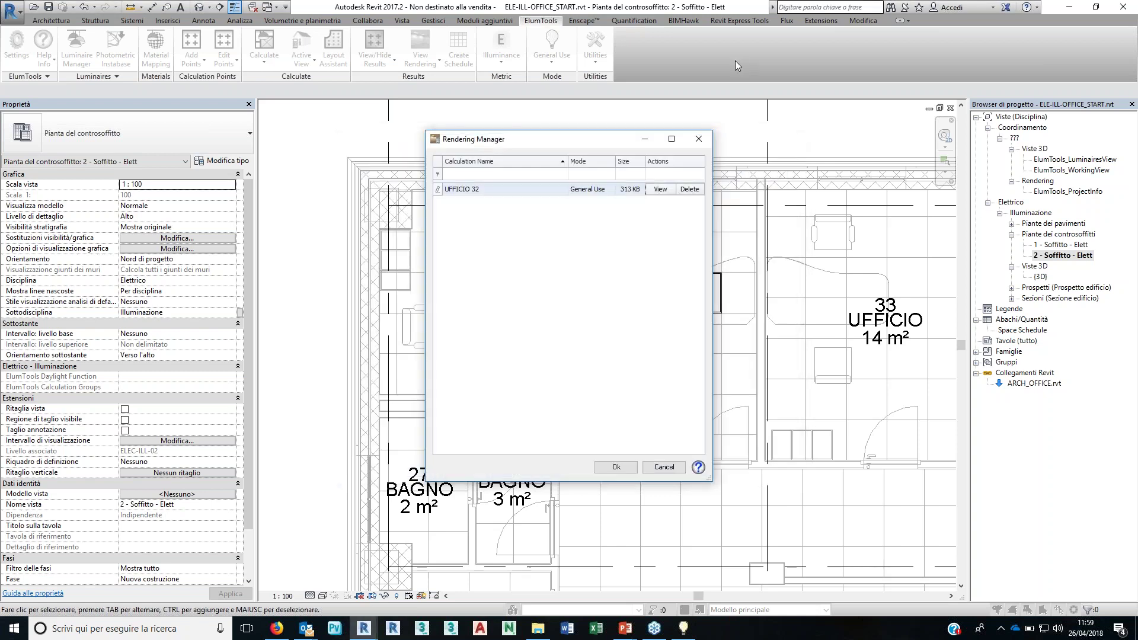
{"action": "left_click", "coordinate": [699, 138]}
{"action": "middle_click_drag", "start_coordinate": [678, 165], "coordinate": [702, 173]}
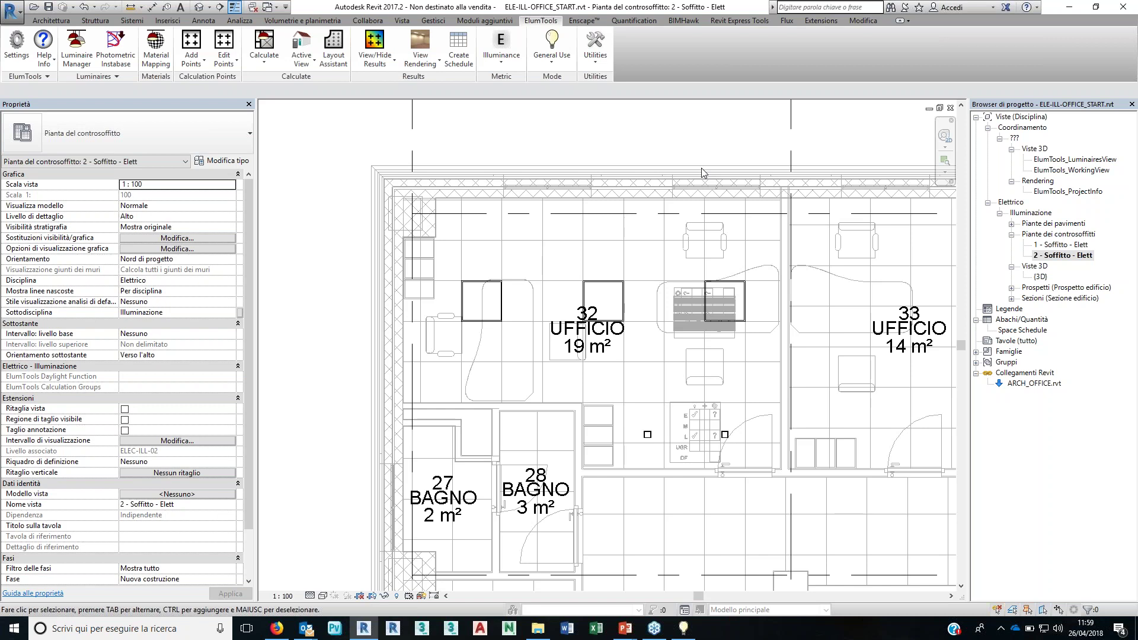
Step: Show office 32's results on the plan, recalculate its points, and set the view scale to 1:10
{"action": "left_click", "coordinate": [382, 62]}
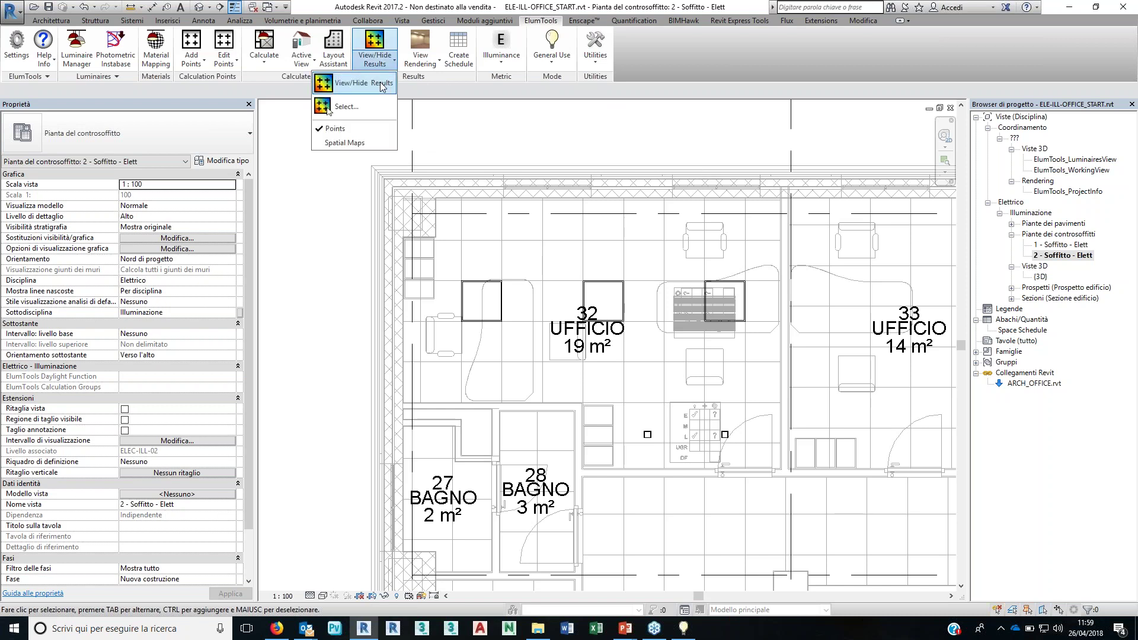
{"action": "left_click", "coordinate": [380, 84]}
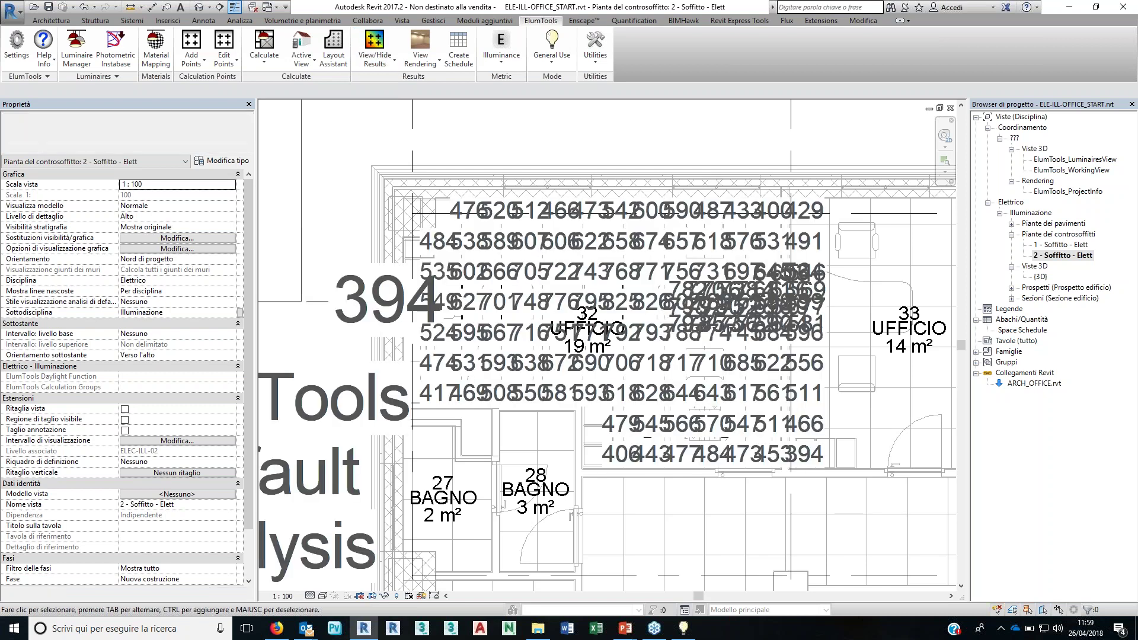
{"action": "left_click", "coordinate": [659, 312]}
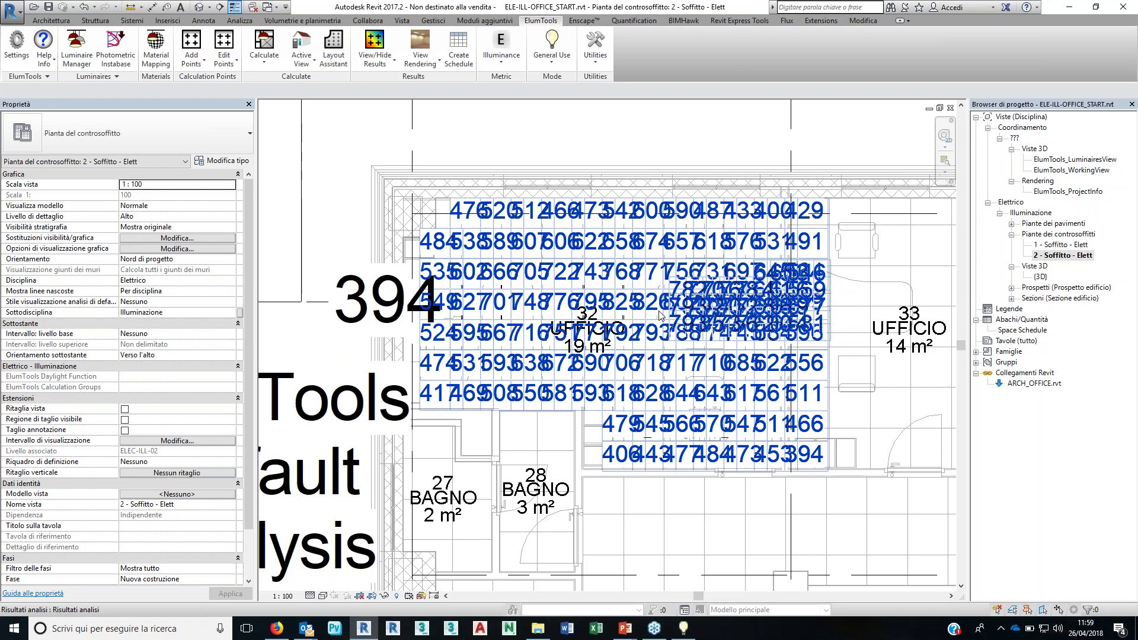
{"action": "key", "text": "Return"}
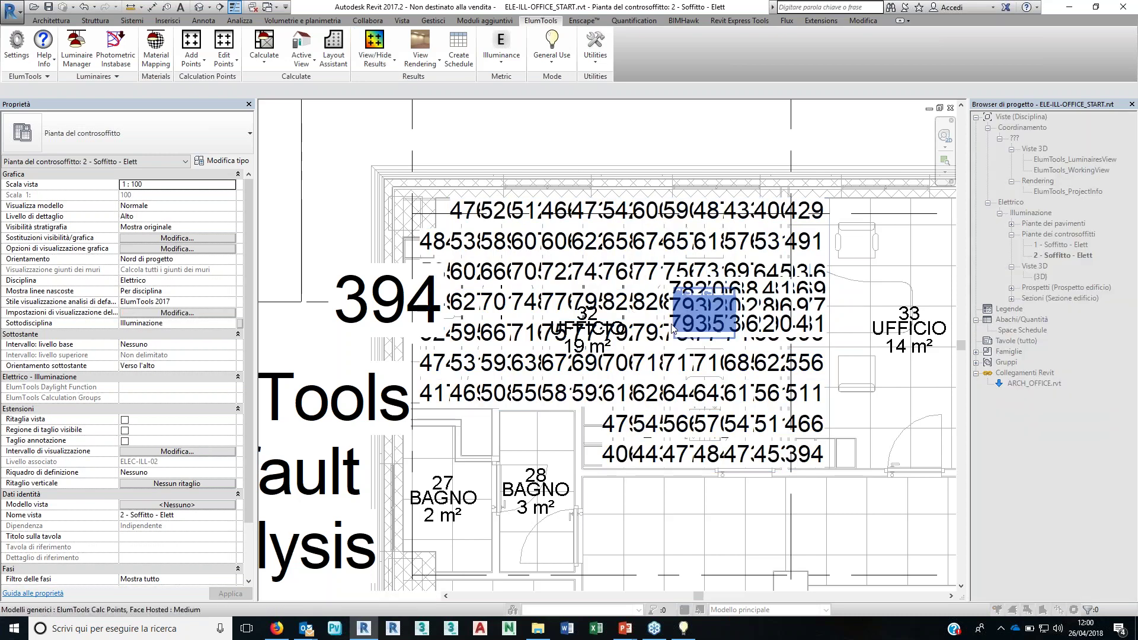
{"action": "left_click", "coordinate": [604, 297]}
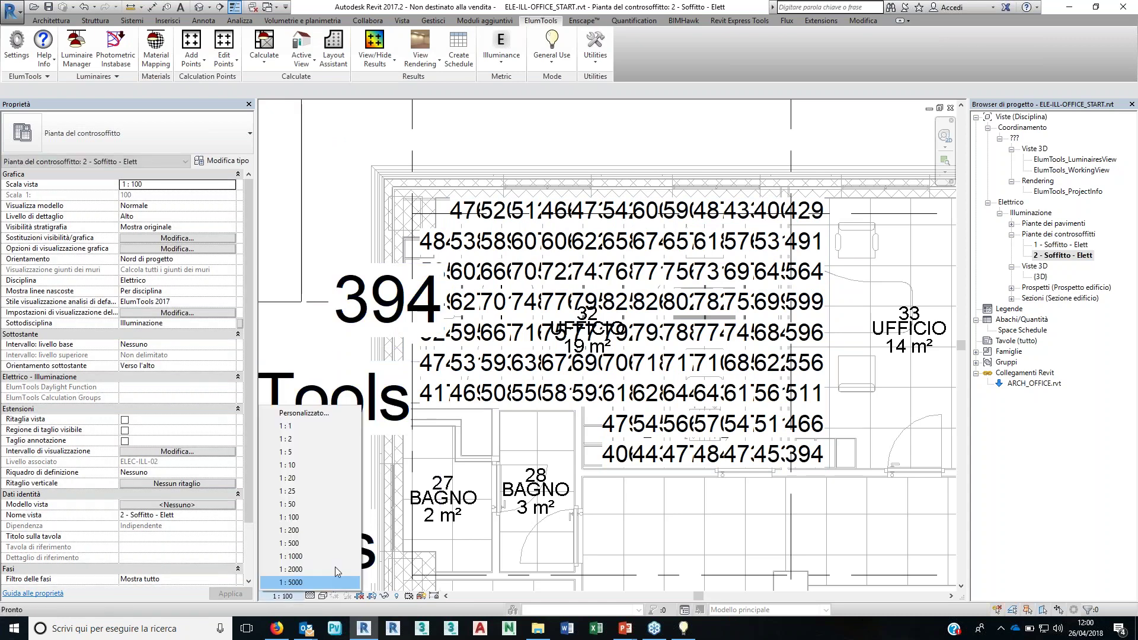
{"action": "key", "text": "ctrl+z"}
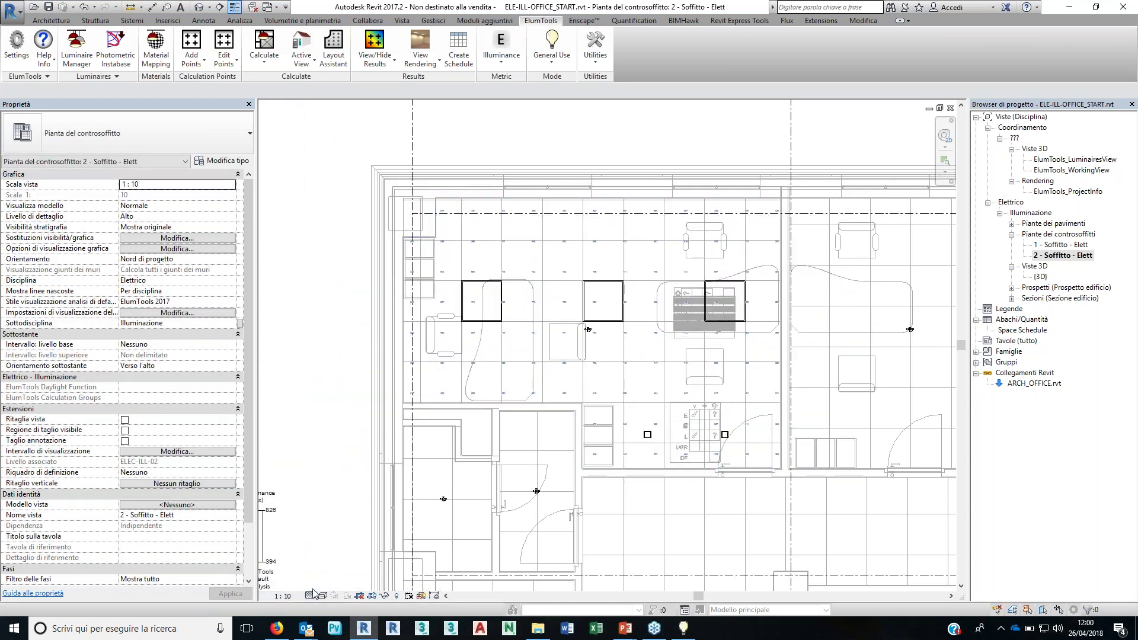
Step: Zoom in and switch the point metric to Luminance (Diffuse), then back to Illuminance
{"action": "left_click", "coordinate": [283, 596]}
{"action": "key", "text": "Escape"}
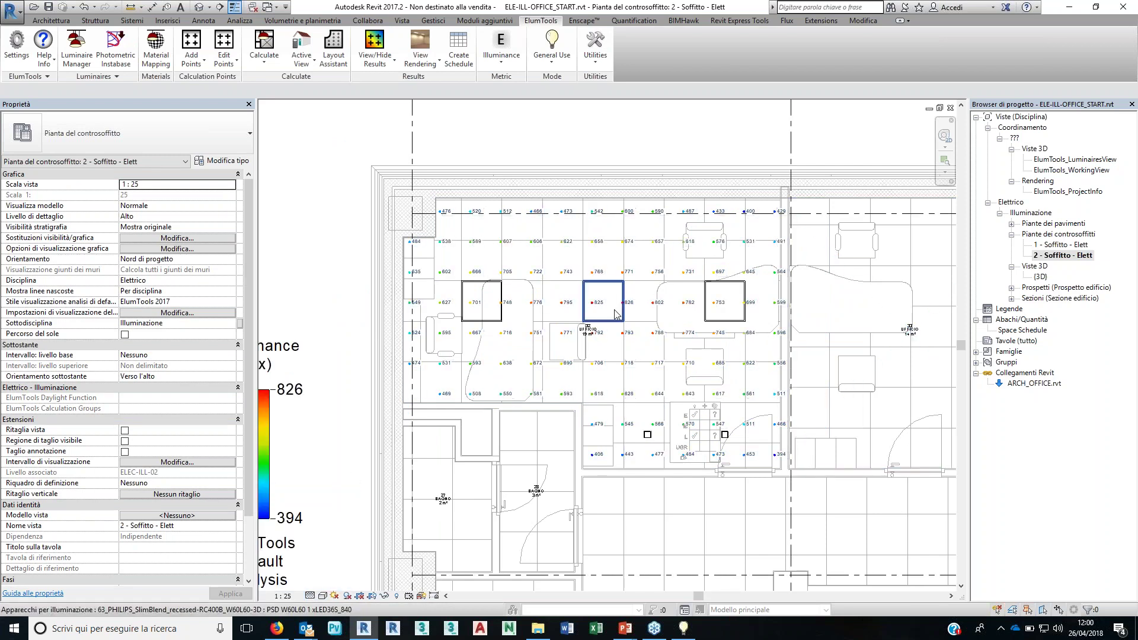
{"action": "scroll", "coordinate": [603, 301], "scroll_direction": "up", "scroll_amount": 1}
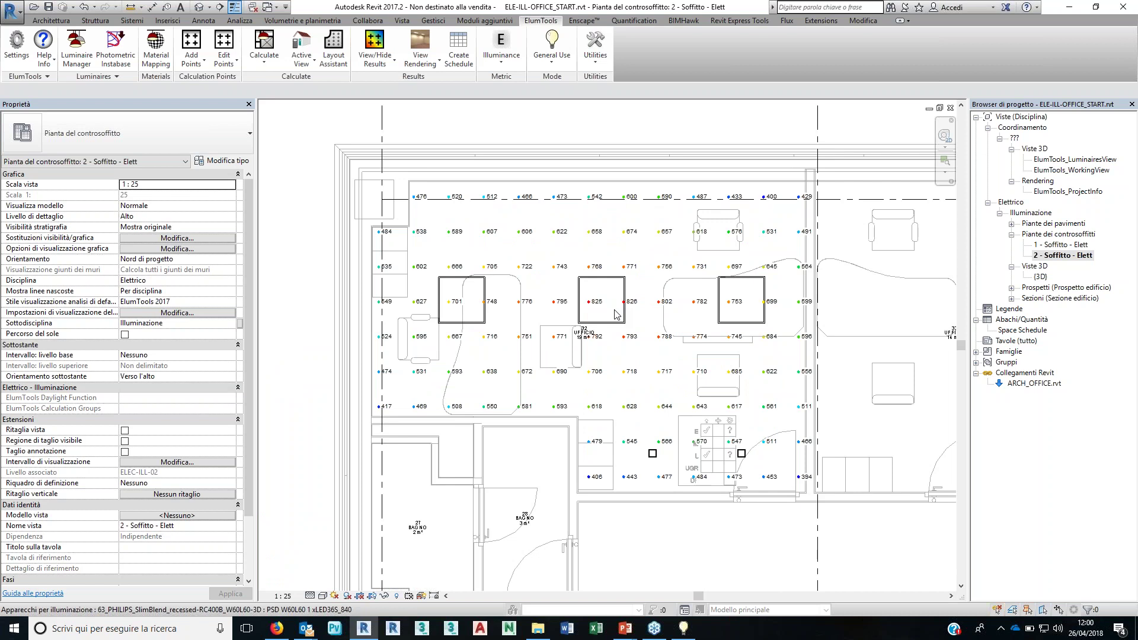
{"action": "scroll", "coordinate": [463, 316], "scroll_direction": "up", "scroll_amount": 2}
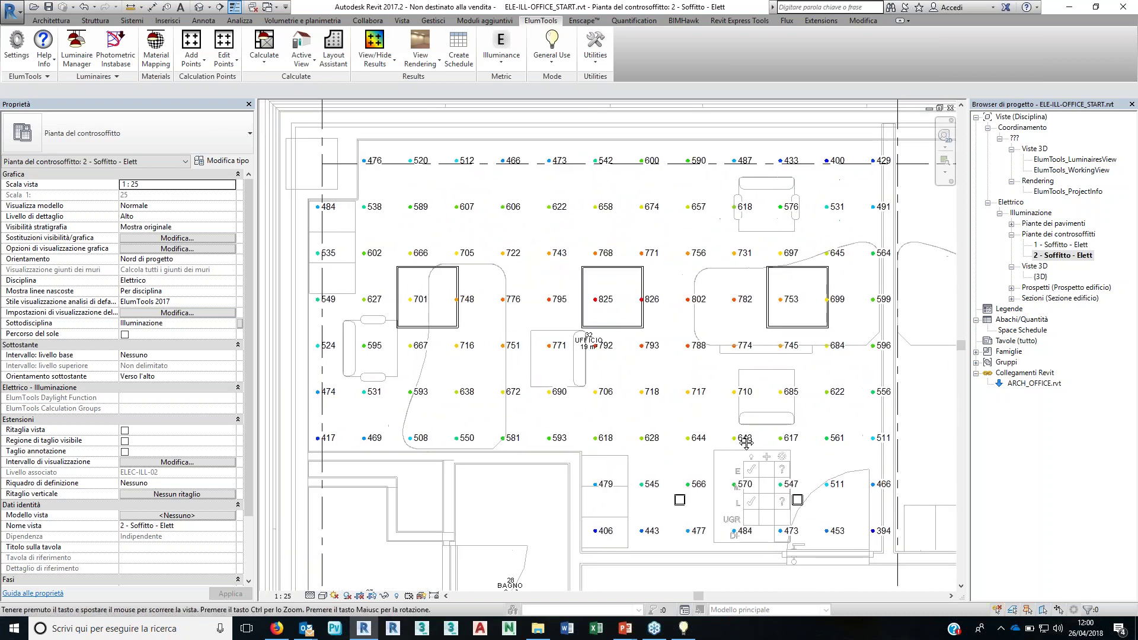
{"action": "left_click", "coordinate": [498, 70]}
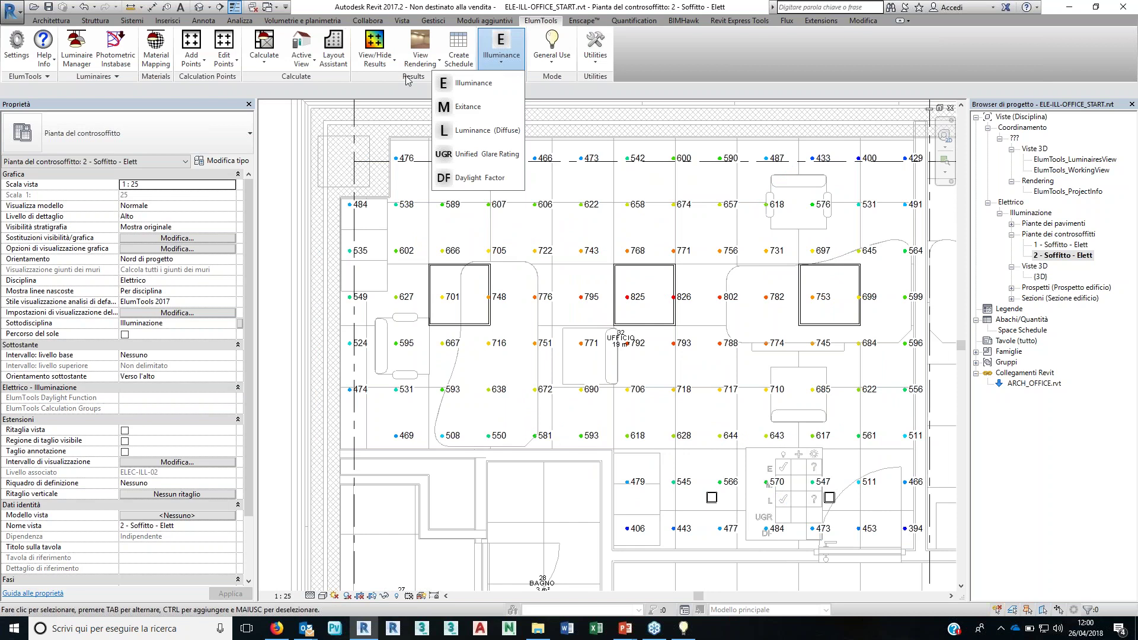
{"action": "left_click", "coordinate": [486, 127]}
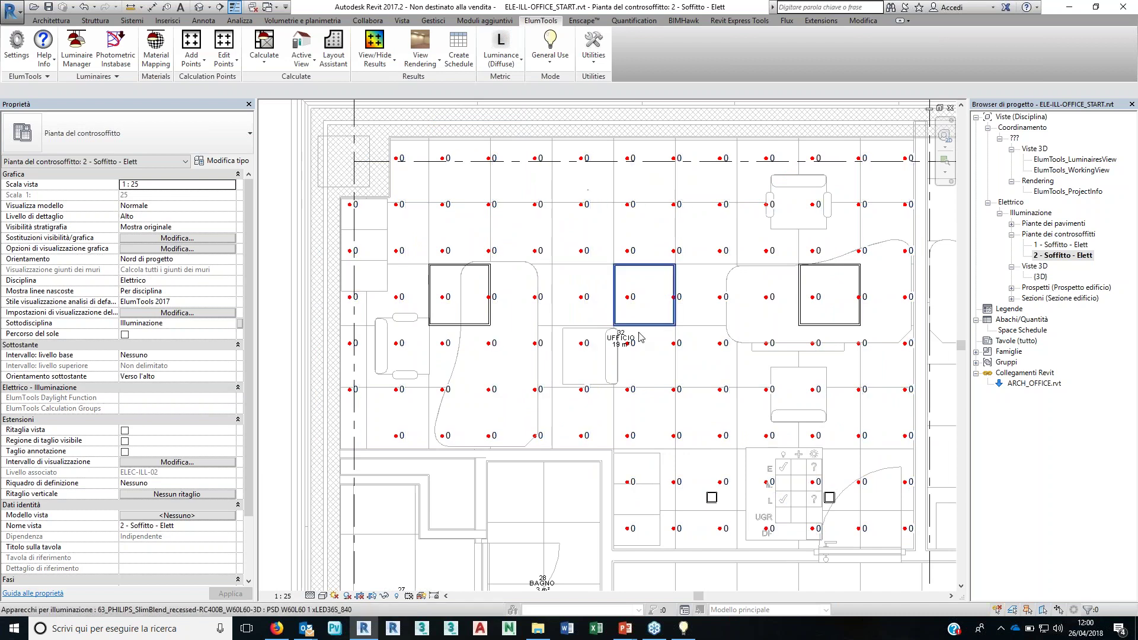
{"action": "left_click", "coordinate": [503, 63]}
{"action": "left_click", "coordinate": [508, 88]}
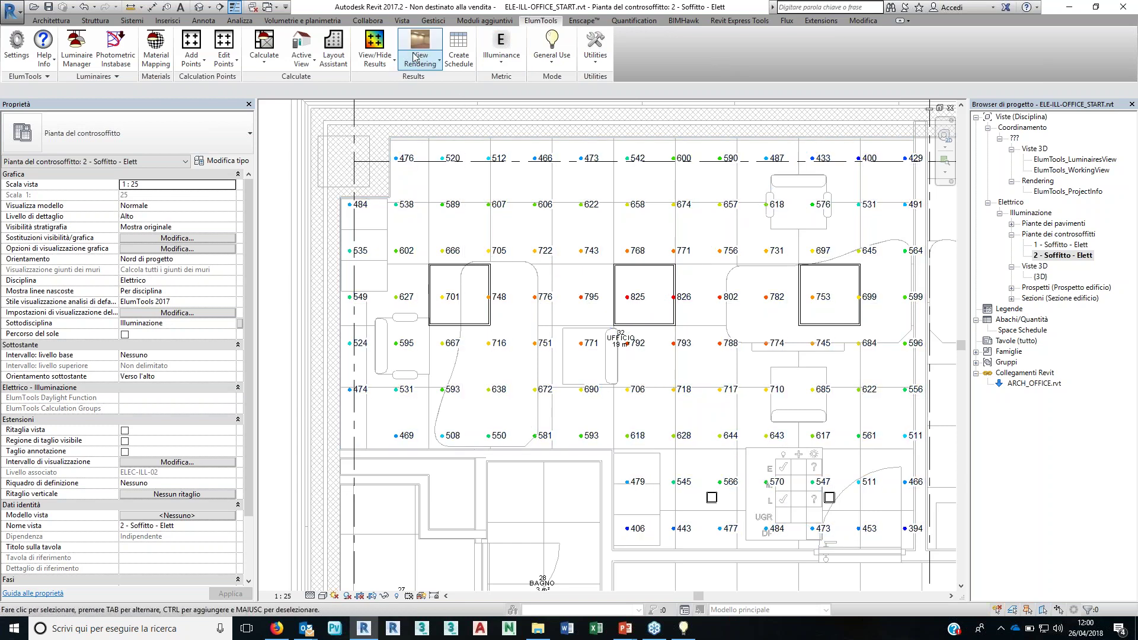
{"action": "left_click", "coordinate": [394, 60]}
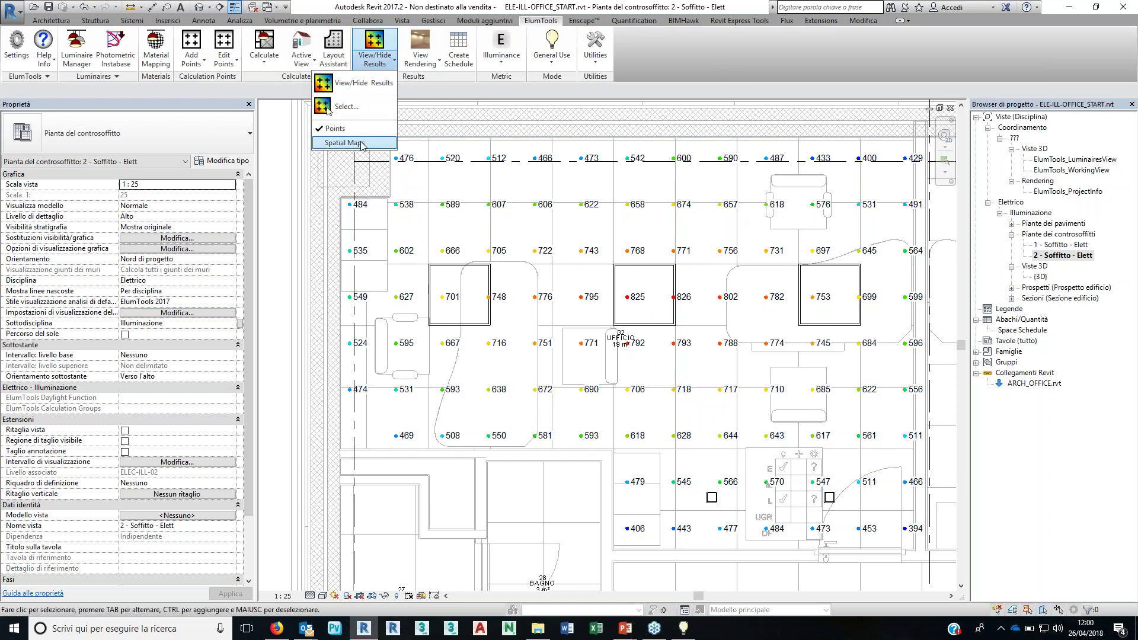
Step: Display office 32's illuminance as a colour spatial map with its legend in view
{"action": "left_click", "coordinate": [363, 144]}
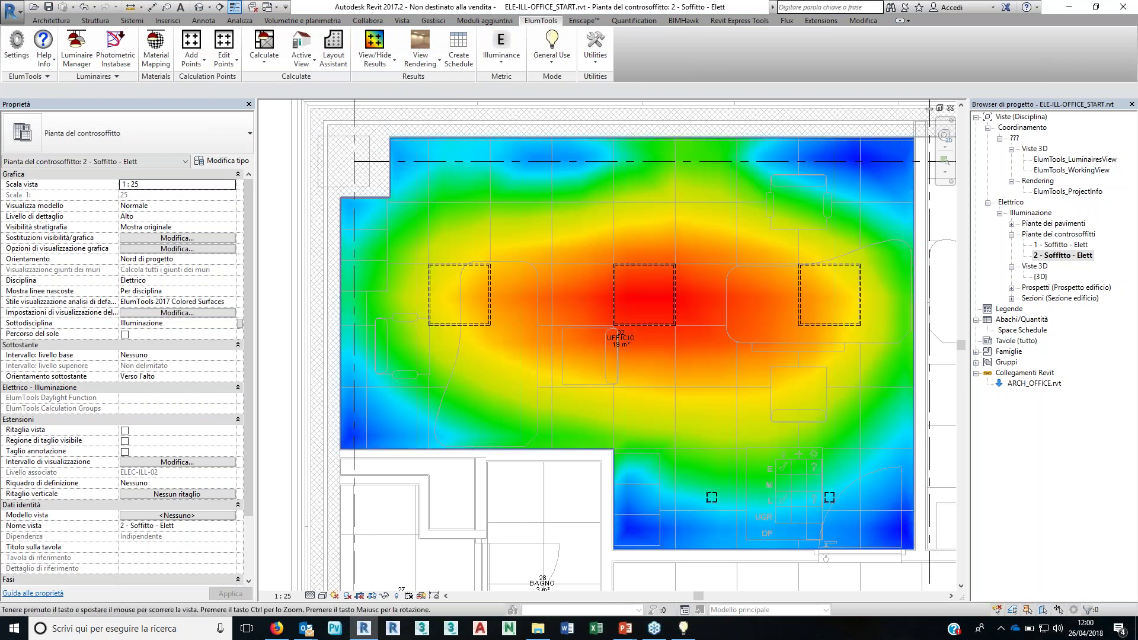
{"action": "middle_click_drag", "start_coordinate": [628, 391], "coordinate": [877, 374]}
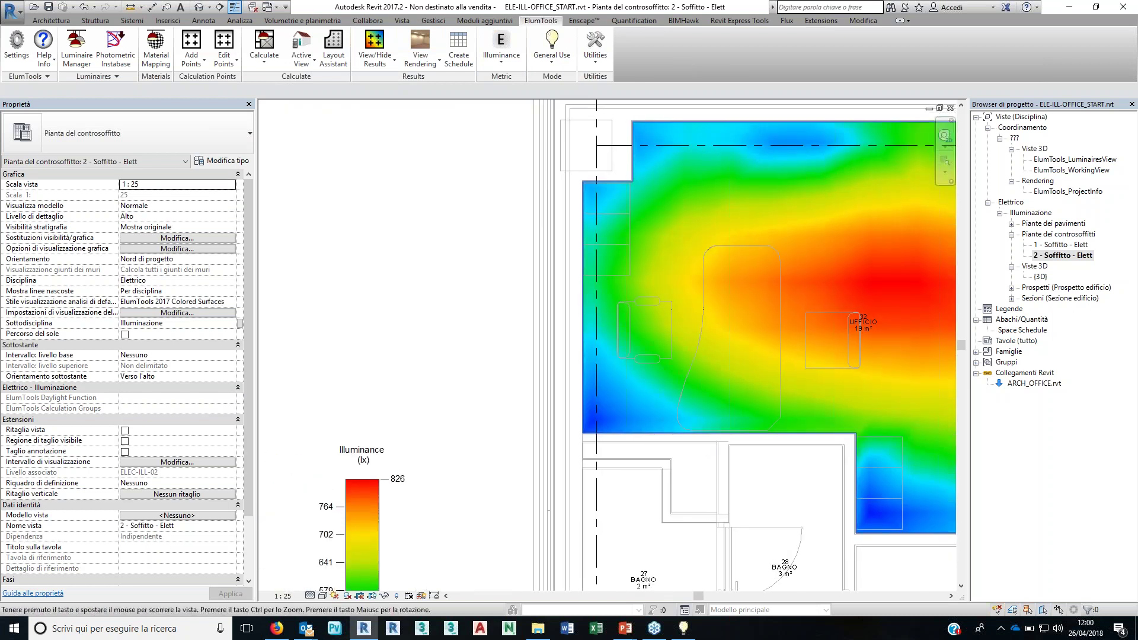
{"action": "middle_click_drag", "start_coordinate": [744, 339], "coordinate": [744, 333]}
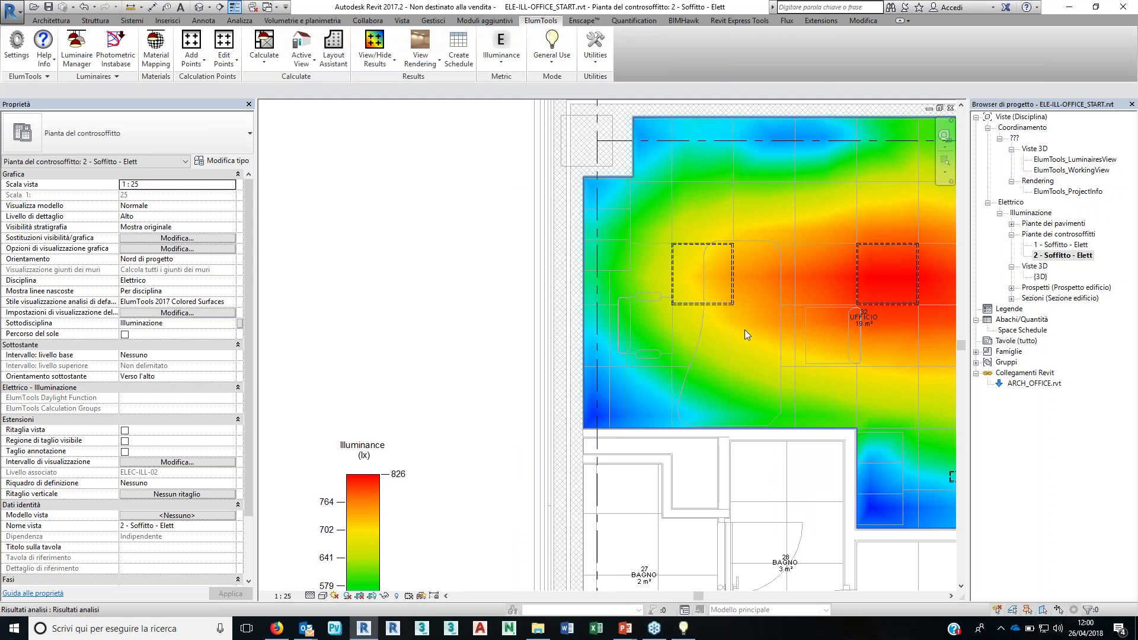
{"action": "scroll", "coordinate": [744, 329], "scroll_direction": "down", "scroll_amount": 2}
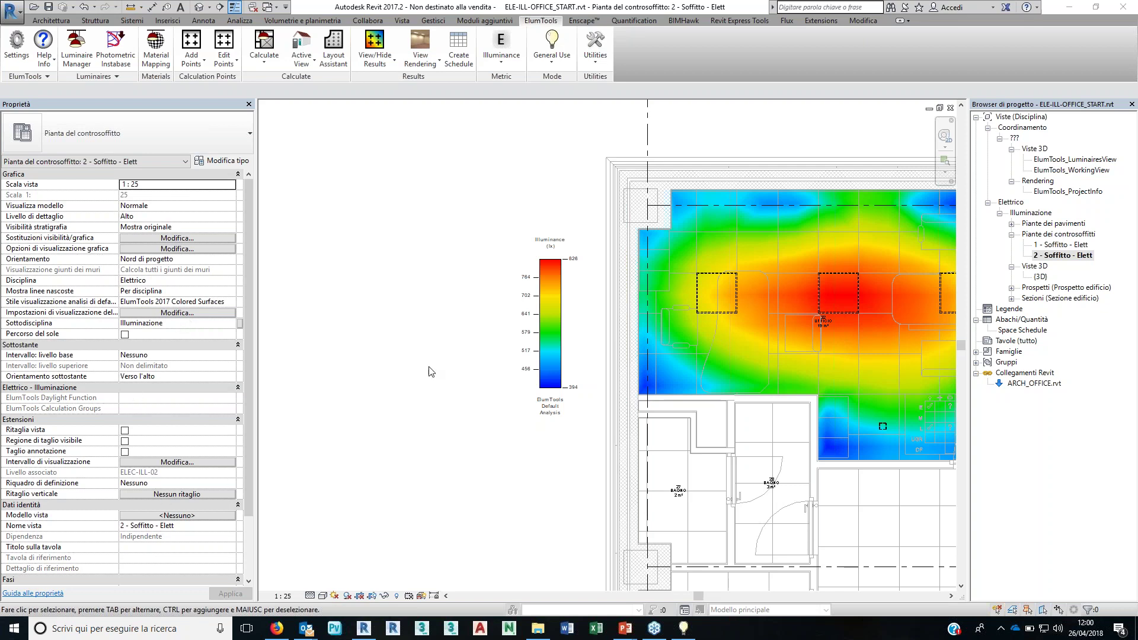
{"action": "left_click", "coordinate": [188, 313]}
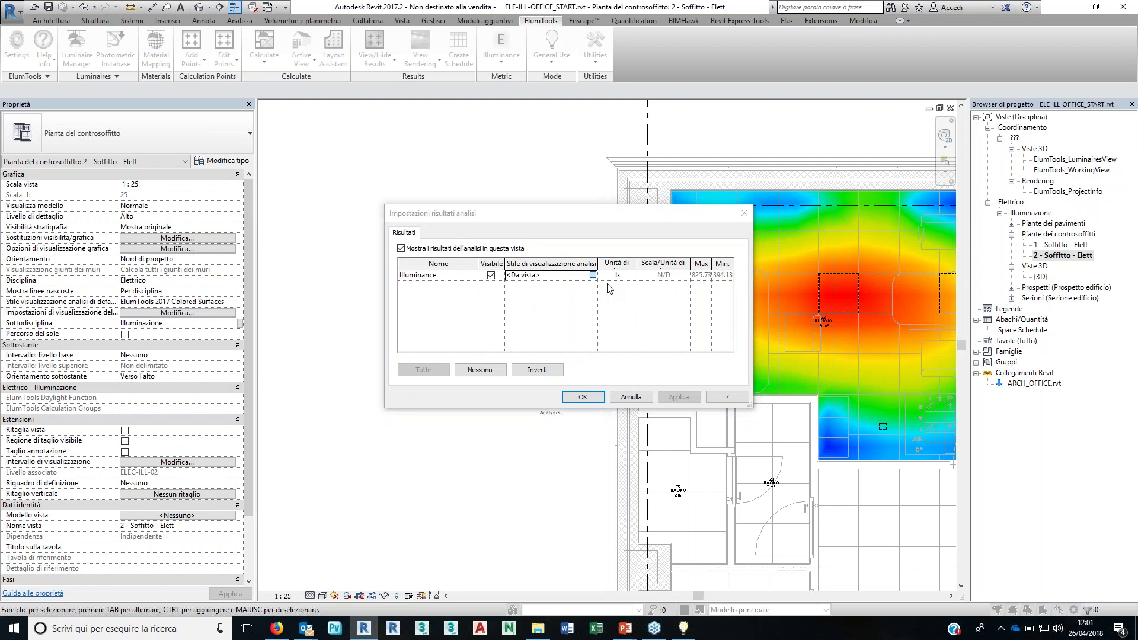
Step: Apply the ElumTools 2017 Colored Surfaces display style to the illuminance map
{"action": "left_click", "coordinate": [795, 453]}
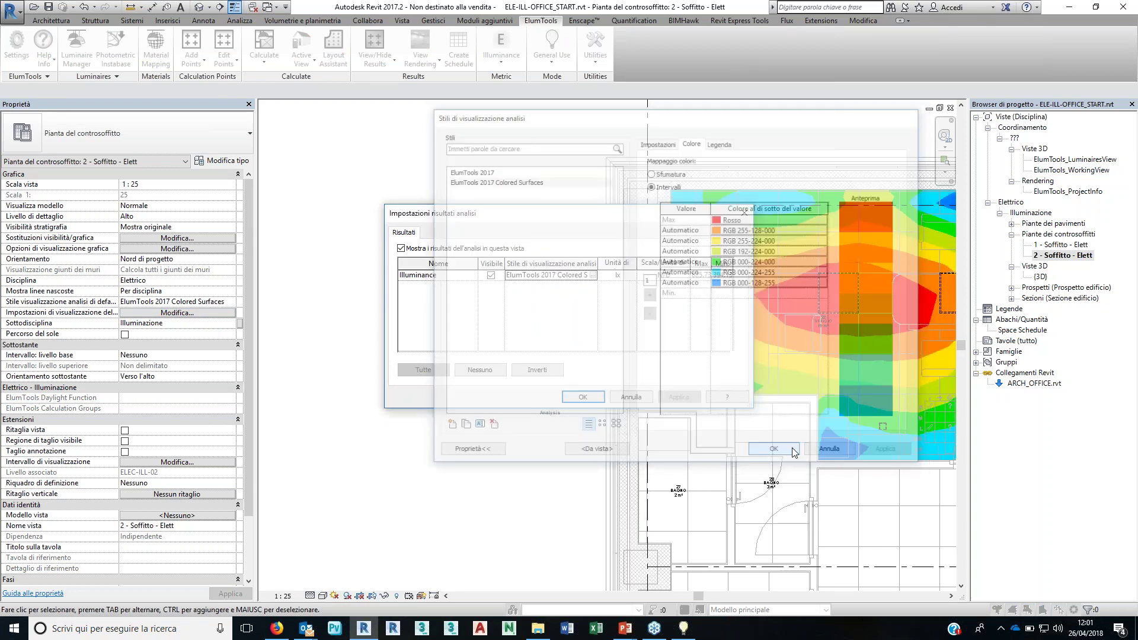
{"action": "left_click", "coordinate": [583, 397]}
{"action": "middle_click_drag", "start_coordinate": [691, 471], "coordinate": [646, 483]}
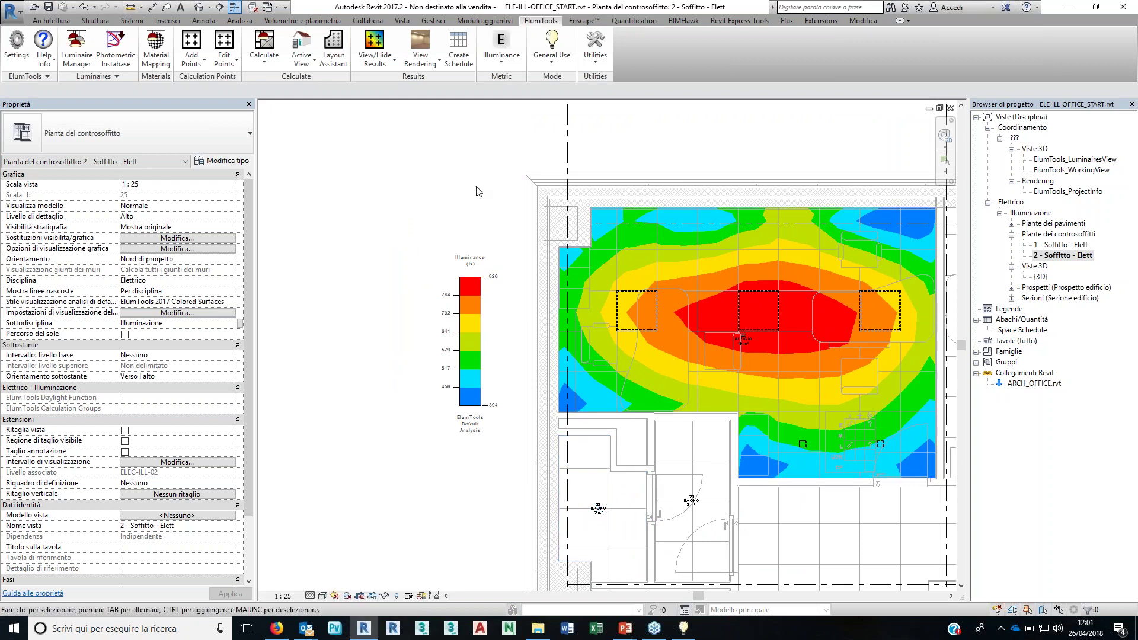
Step: Create an illuminance results schedule with Space: Name, Space: Number and only the Minimum/Average ratio
{"action": "left_click", "coordinate": [459, 51]}
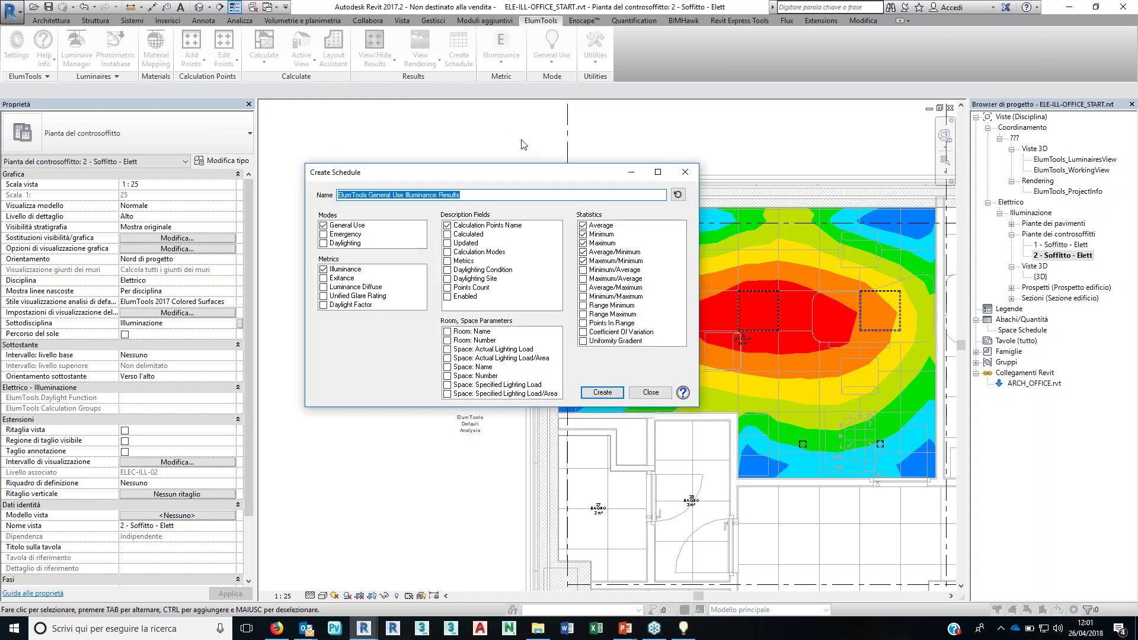
{"action": "left_click_drag", "start_coordinate": [570, 172], "coordinate": [685, 140]}
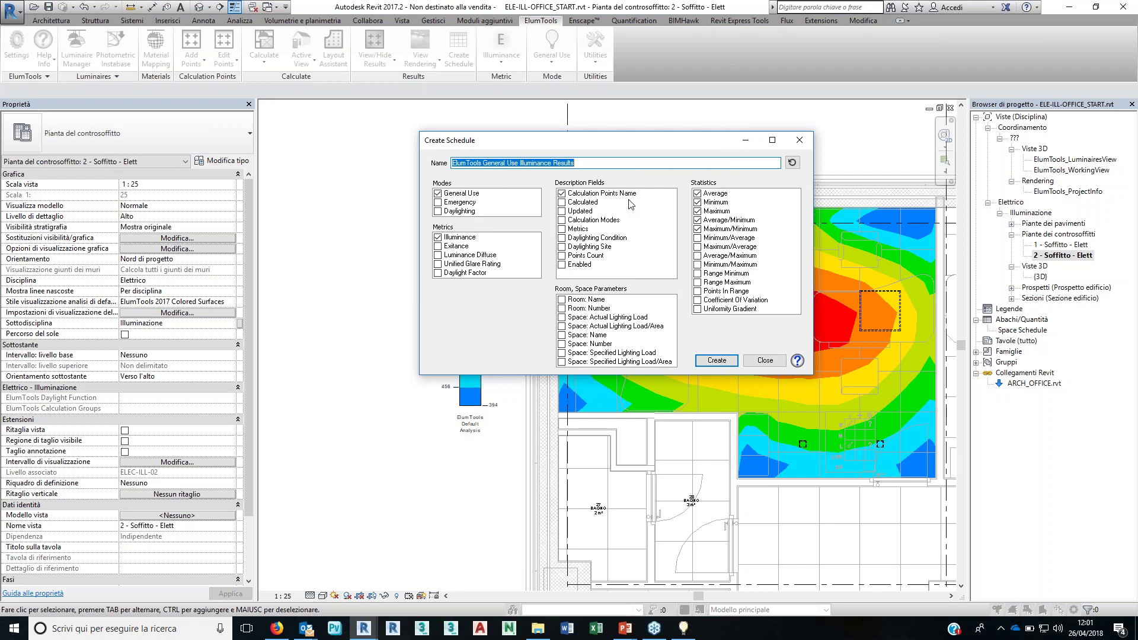
{"action": "left_click", "coordinate": [561, 335]}
{"action": "left_click", "coordinate": [562, 344]}
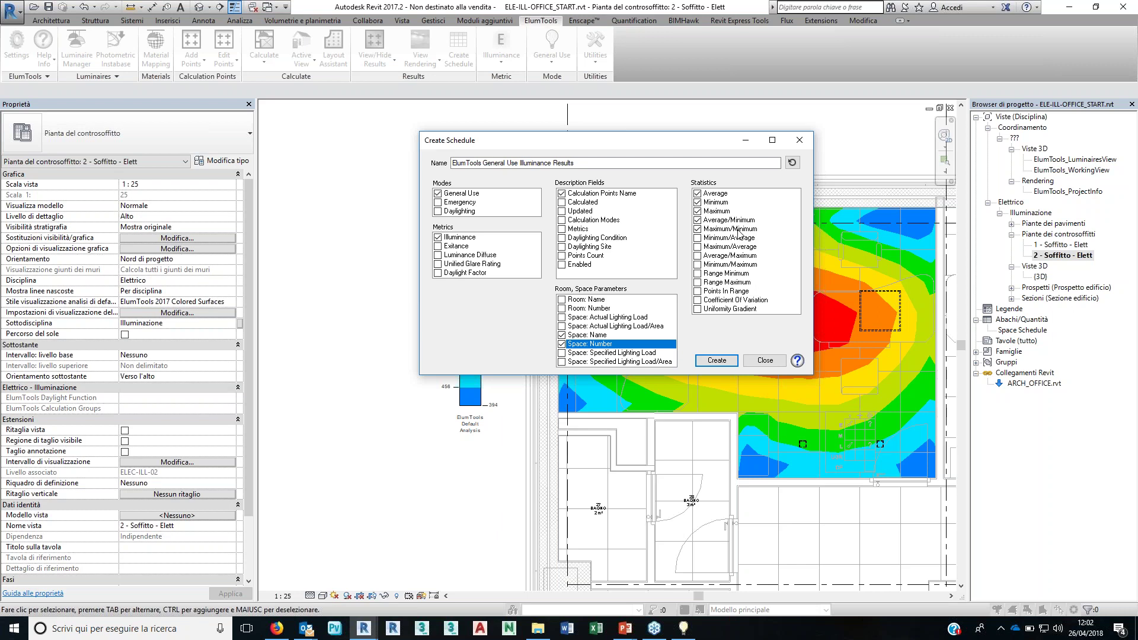
{"action": "left_click", "coordinate": [696, 224]}
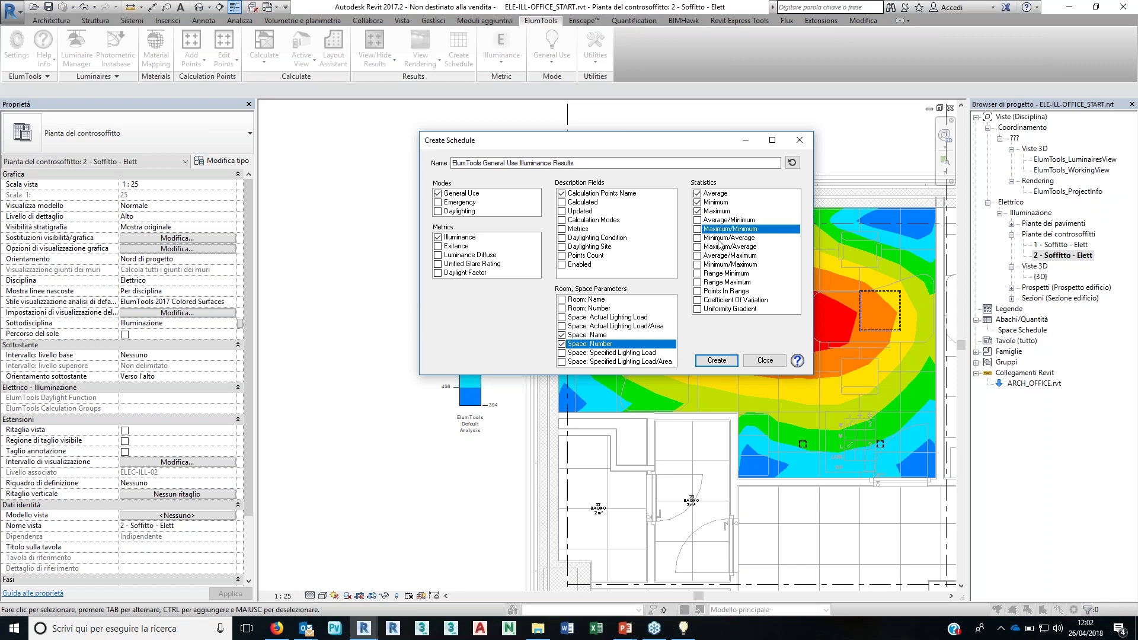
{"action": "left_click", "coordinate": [707, 239]}
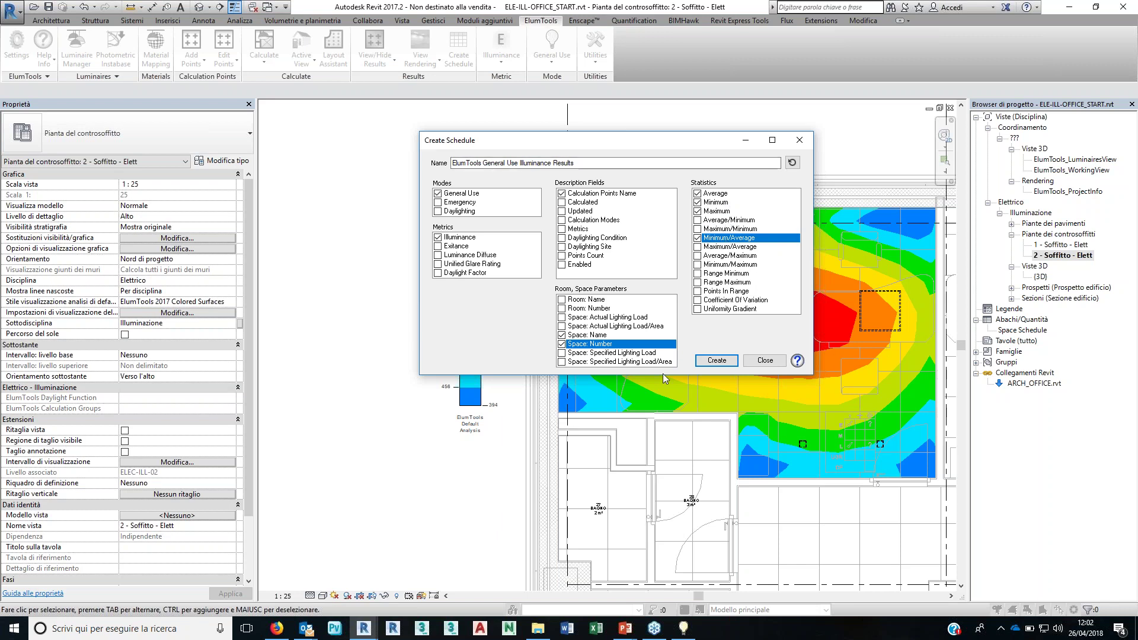
{"action": "left_click", "coordinate": [726, 363]}
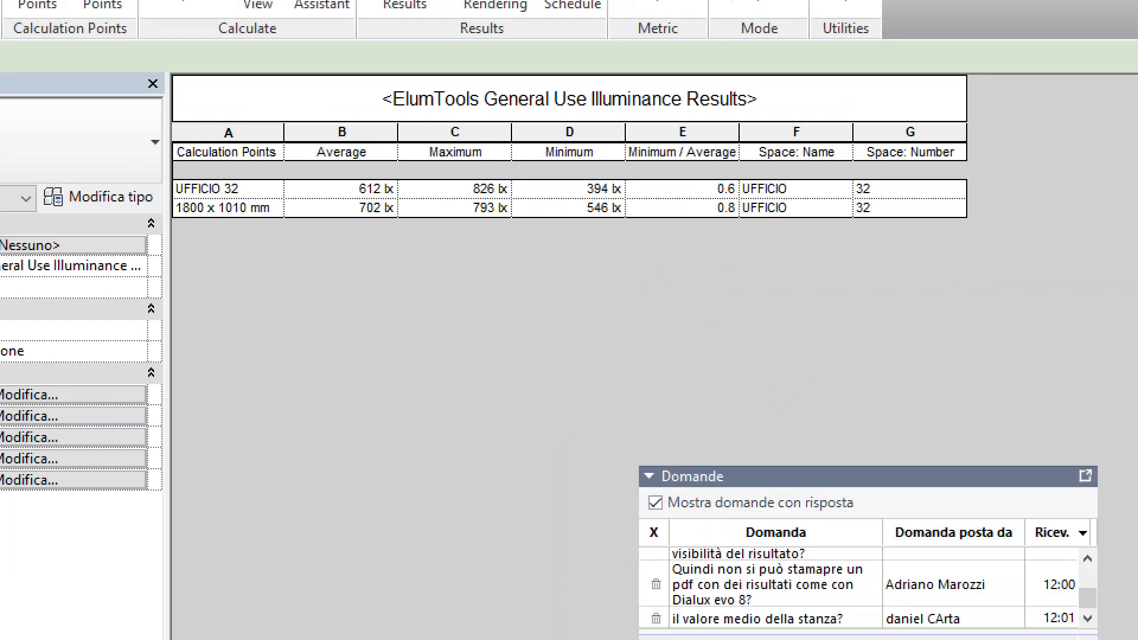
Step: Underline UFFICIO 32 and circle 612 lx, 0.6, 702 lx and 0.8 in the schedule
{"action": "mouse_move", "coordinate": [172, 200]}
{"action": "left_mouse_down"}
{"action": "mouse_move", "coordinate": [409, 195]}
{"action": "mouse_move", "coordinate": [339, 193]}
{"action": "left_mouse_up"}
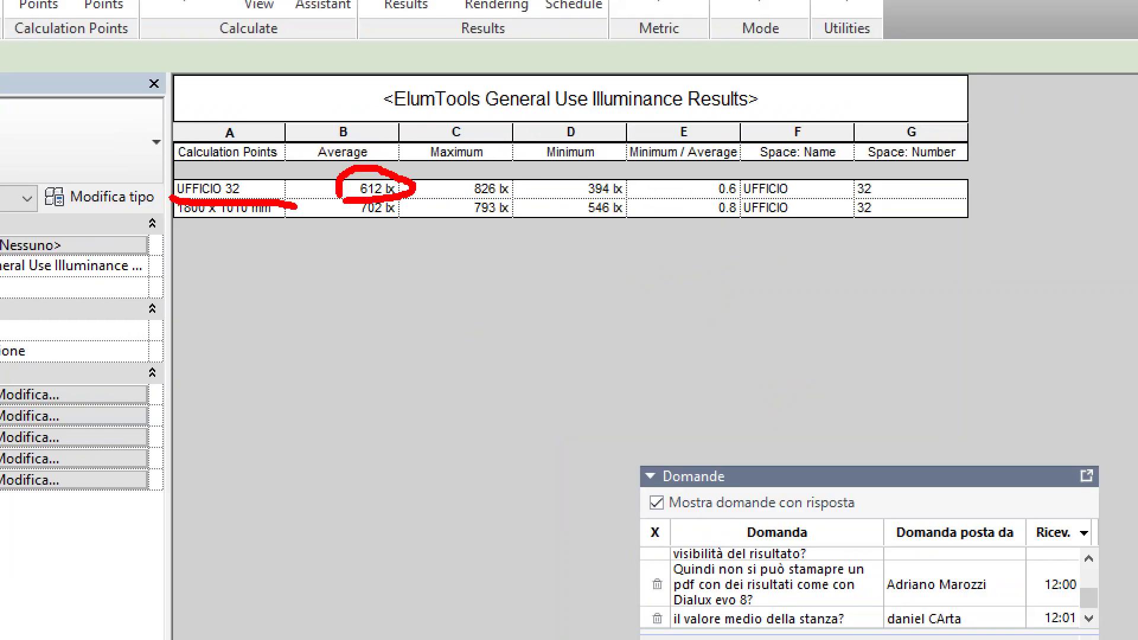
{"action": "mouse_move", "coordinate": [738, 177]}
{"action": "left_mouse_down"}
{"action": "mouse_move", "coordinate": [707, 183]}
{"action": "mouse_move", "coordinate": [733, 197]}
{"action": "mouse_move", "coordinate": [739, 182]}
{"action": "left_mouse_up"}
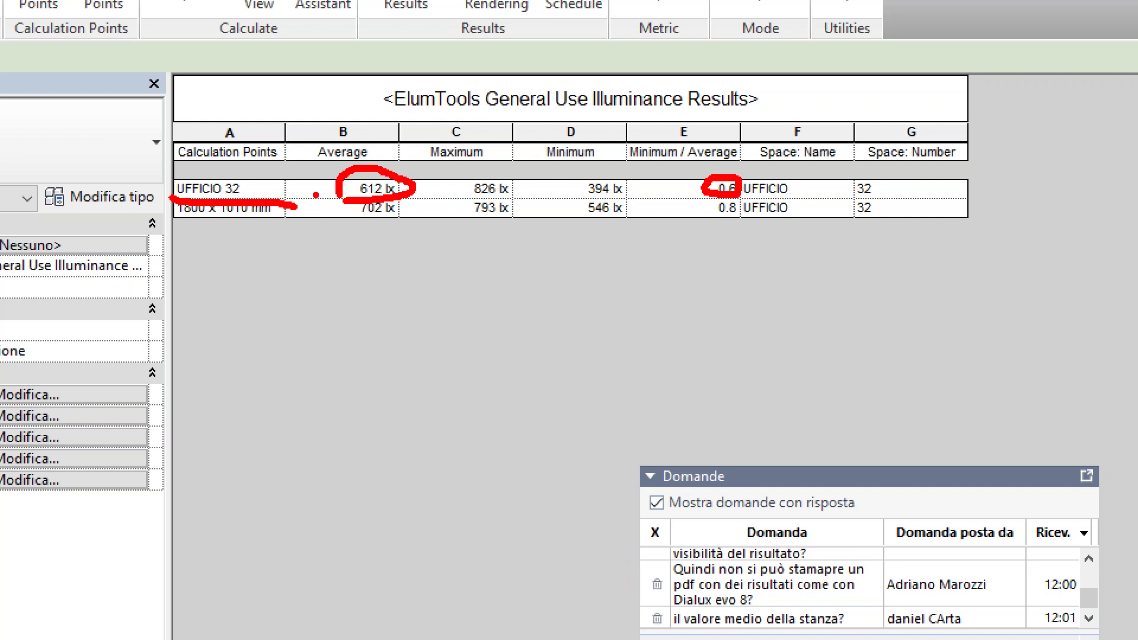
{"action": "mouse_move", "coordinate": [342, 195]}
{"action": "left_mouse_down"}
{"action": "mouse_move", "coordinate": [290, 212]}
{"action": "mouse_move", "coordinate": [388, 228]}
{"action": "mouse_move", "coordinate": [405, 198]}
{"action": "left_mouse_up"}
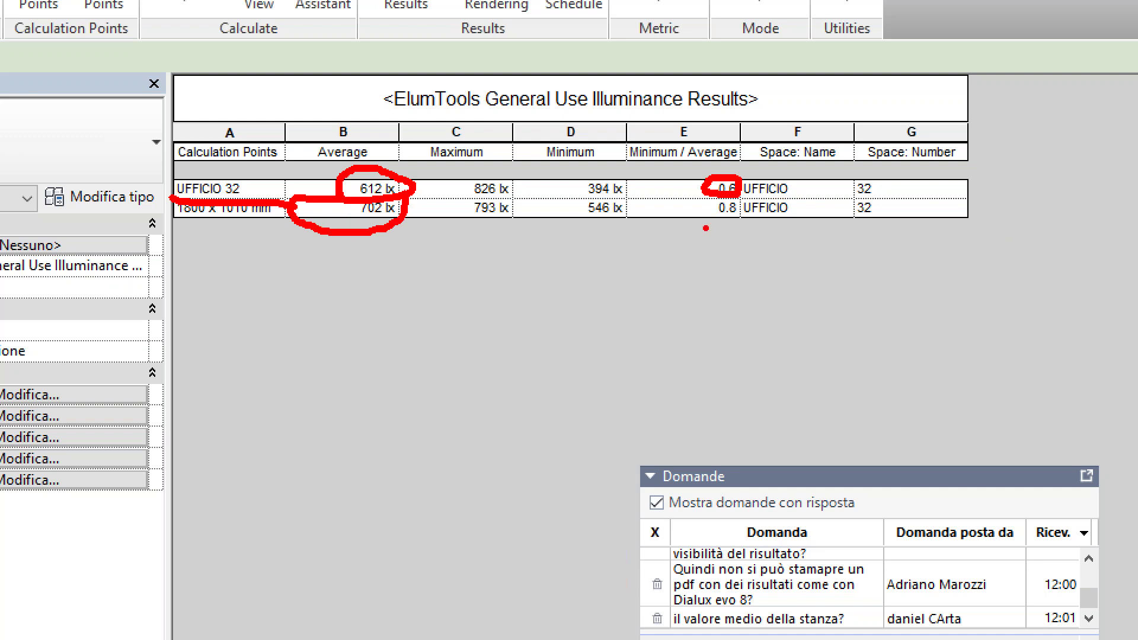
{"action": "mouse_move", "coordinate": [642, 202]}
{"action": "left_mouse_down"}
{"action": "mouse_move", "coordinate": [658, 237]}
{"action": "mouse_move", "coordinate": [757, 205]}
{"action": "mouse_move", "coordinate": [643, 195]}
{"action": "left_mouse_up"}
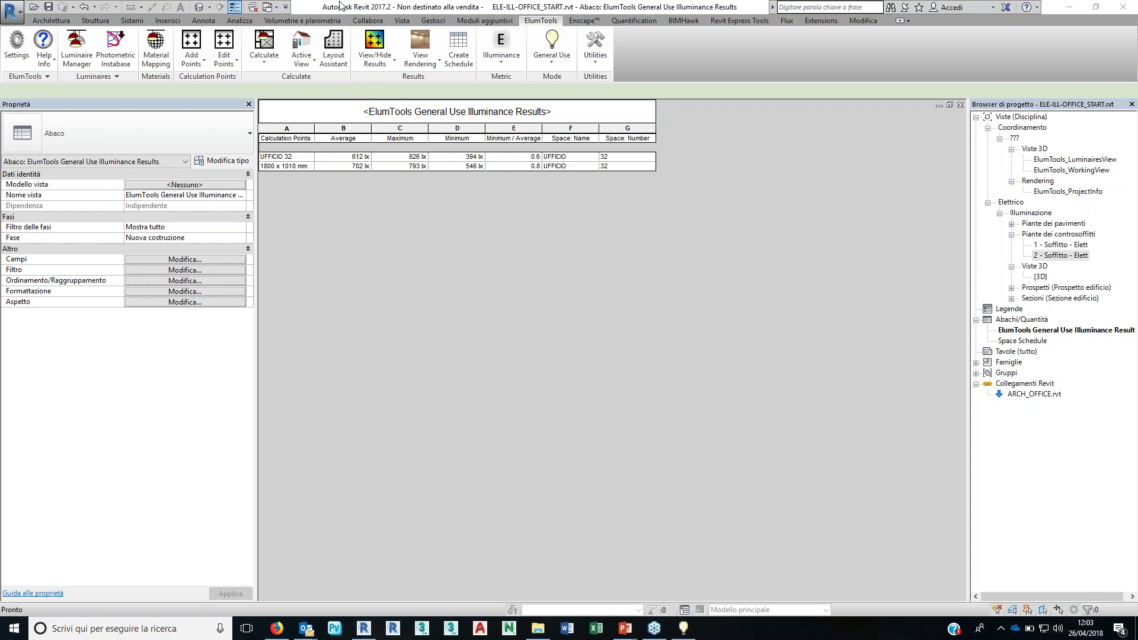
Step: Refocus the Revit window and switch to the Default 3D View
{"action": "left_click", "coordinate": [383, 58]}
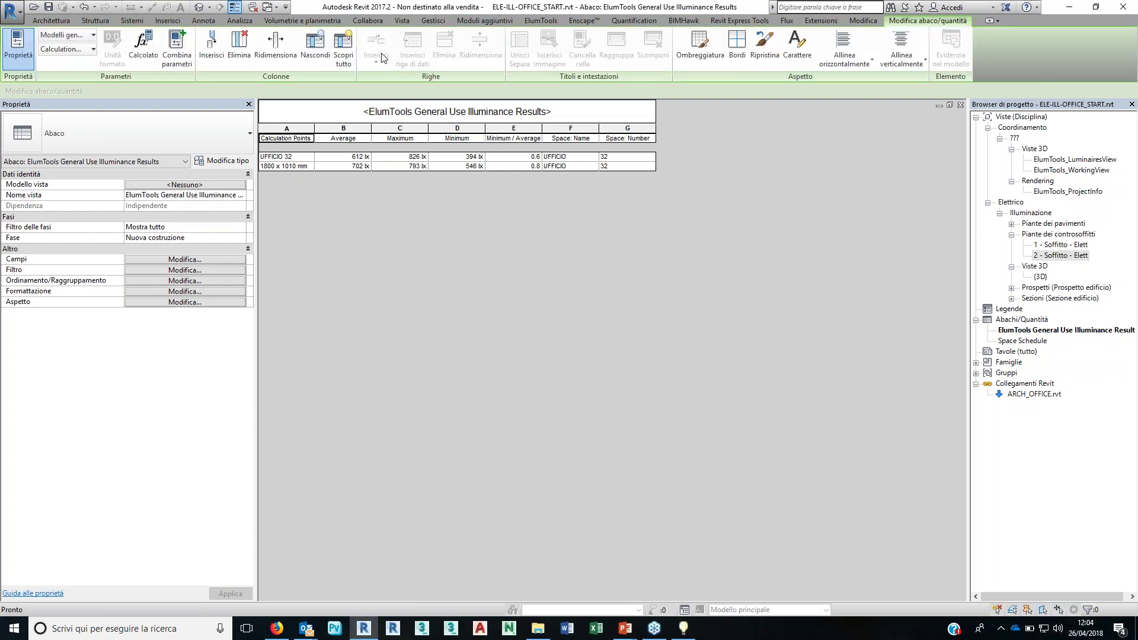
{"action": "left_click", "coordinate": [199, 7]}
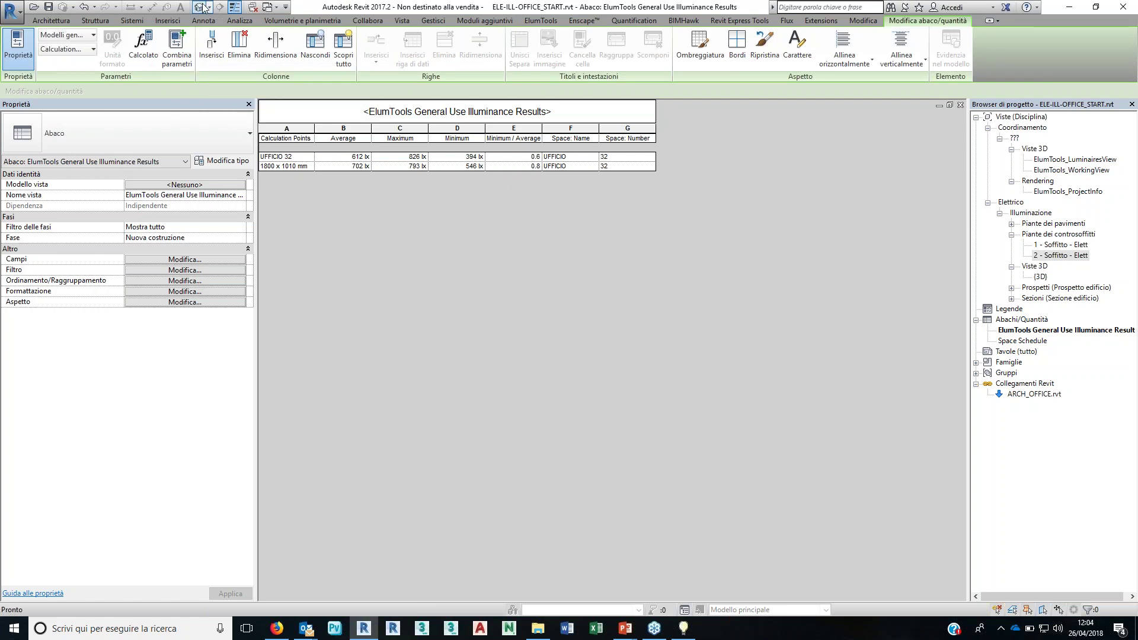
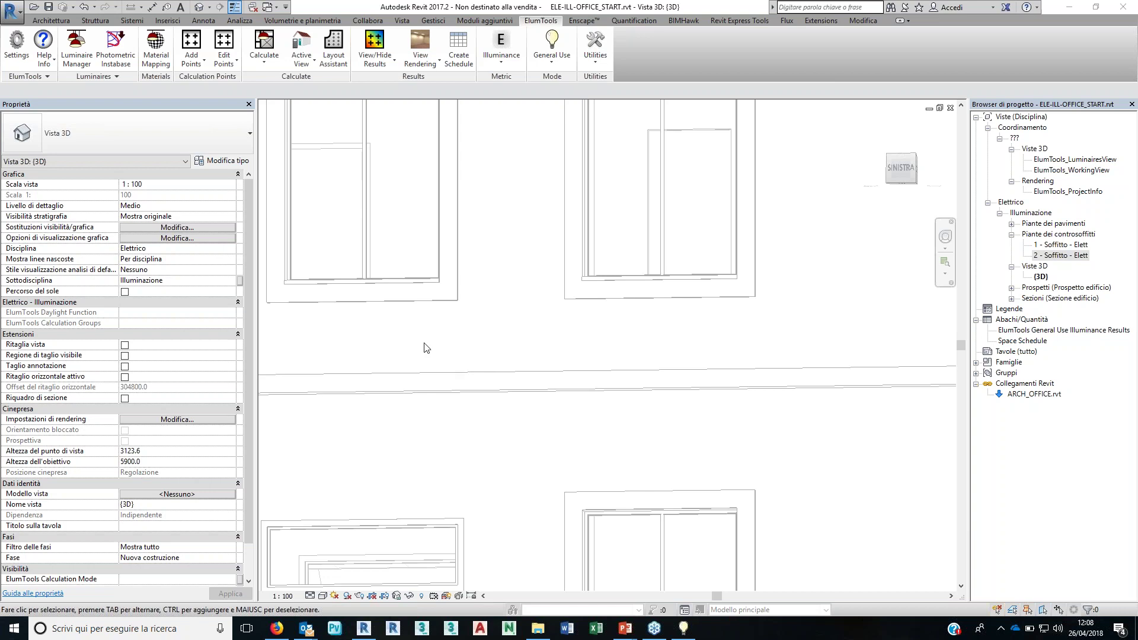
Step: Start an ElumTools lighting calculation on a single region using Calculate > Region
{"action": "left_click", "coordinate": [266, 71]}
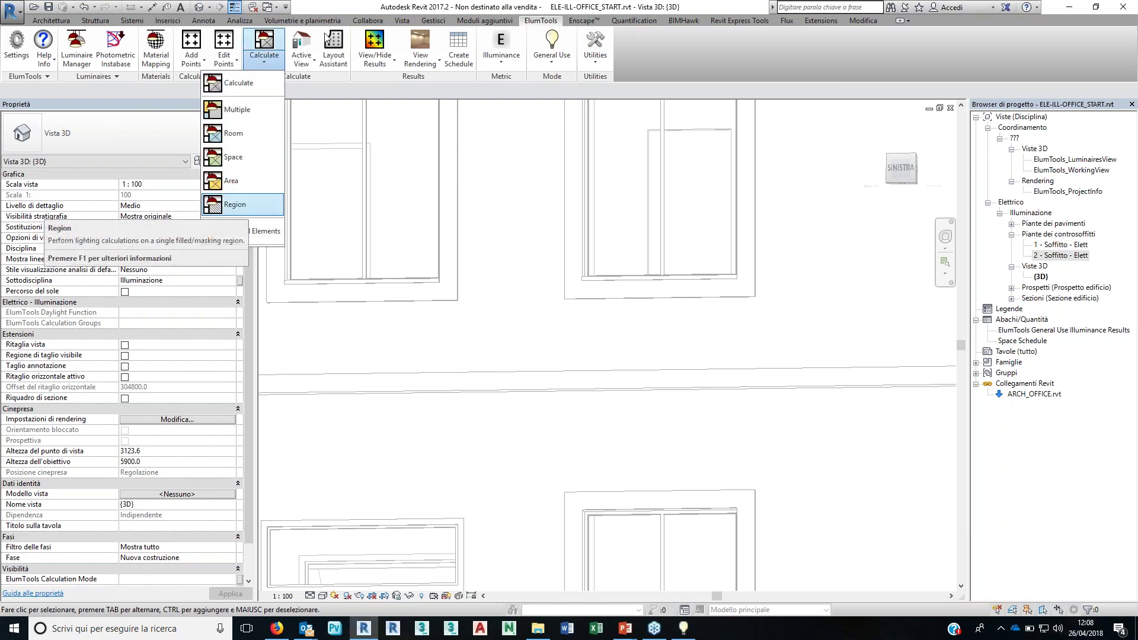
{"action": "left_click", "coordinate": [243, 205]}
{"action": "left_click", "coordinate": [204, 20]}
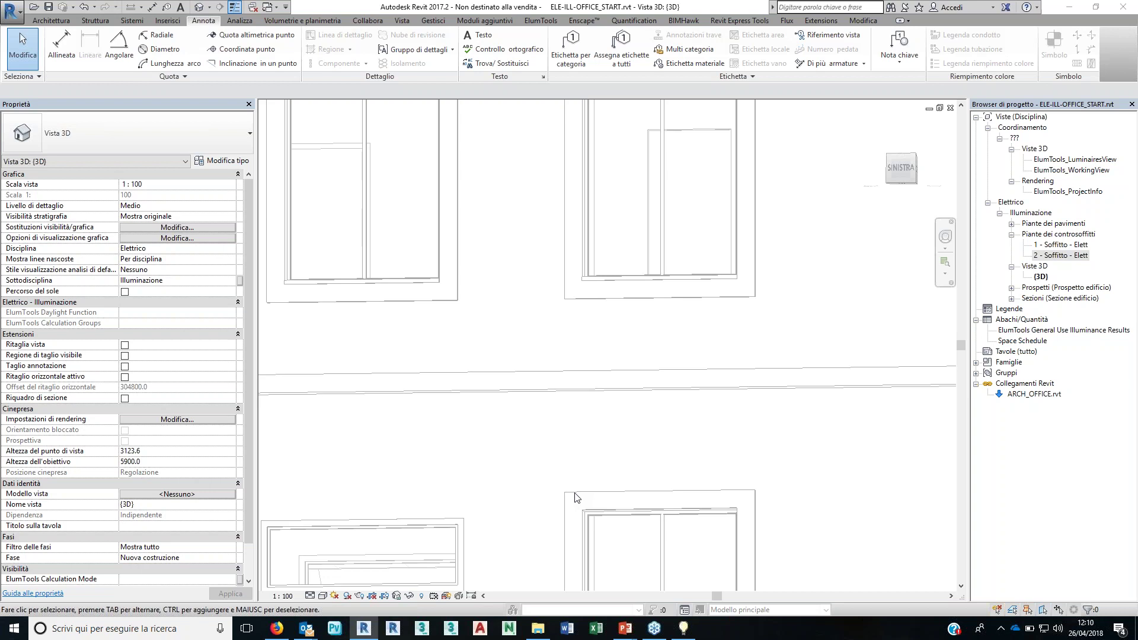
Step: Set the calculation mode to Daylighting and open the Roma, Italia Daylight Parameters
{"action": "left_click", "coordinate": [541, 20]}
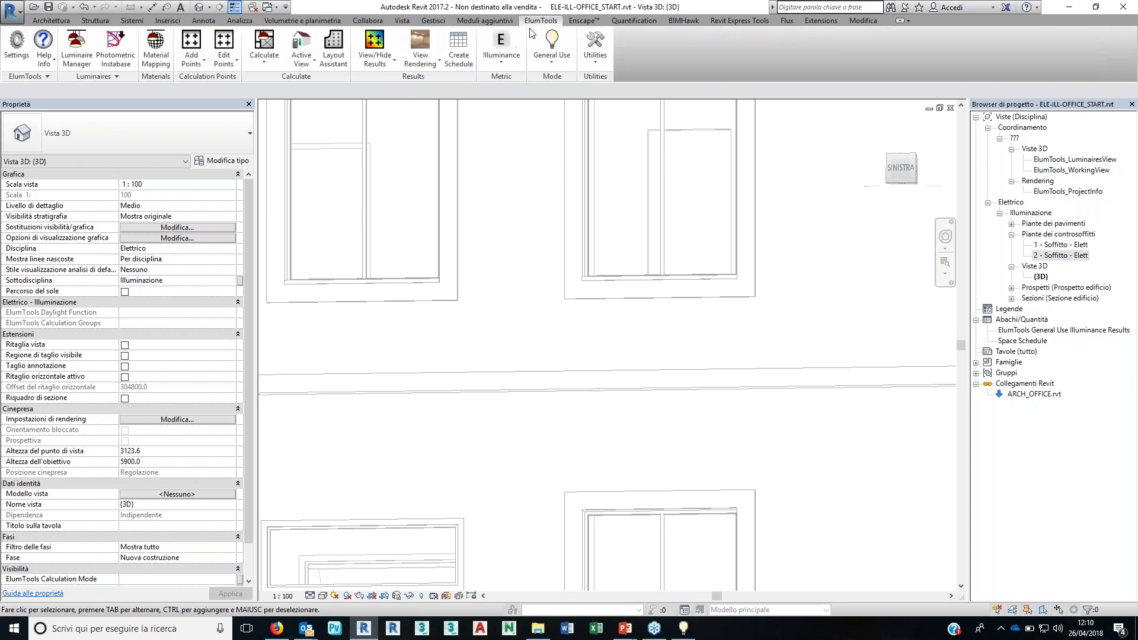
{"action": "left_click", "coordinate": [547, 64]}
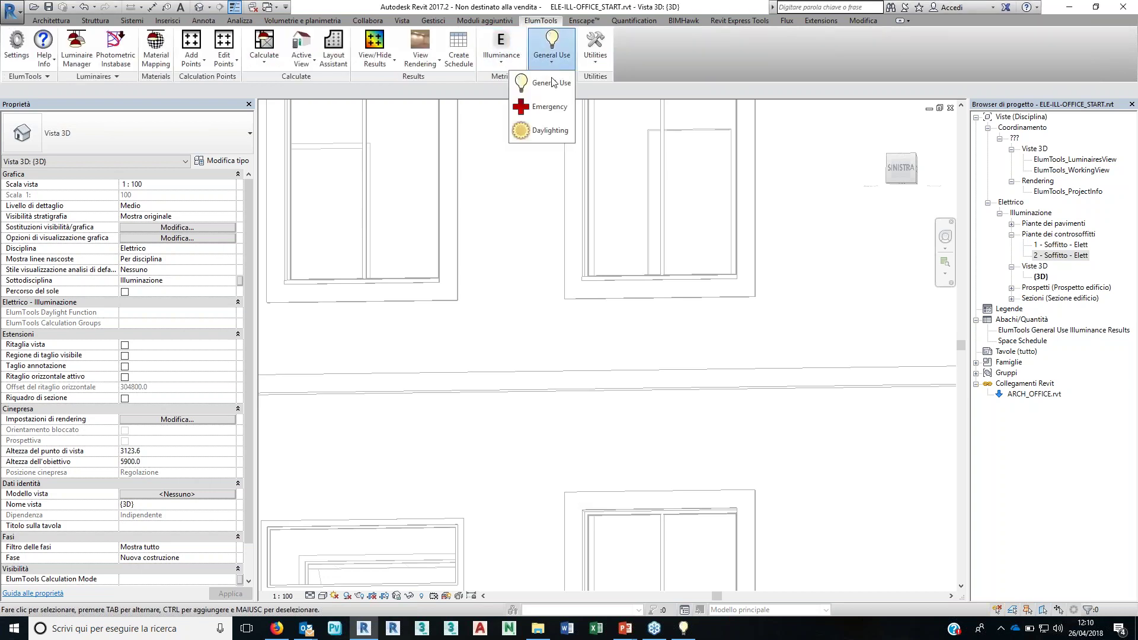
{"action": "left_click", "coordinate": [559, 138]}
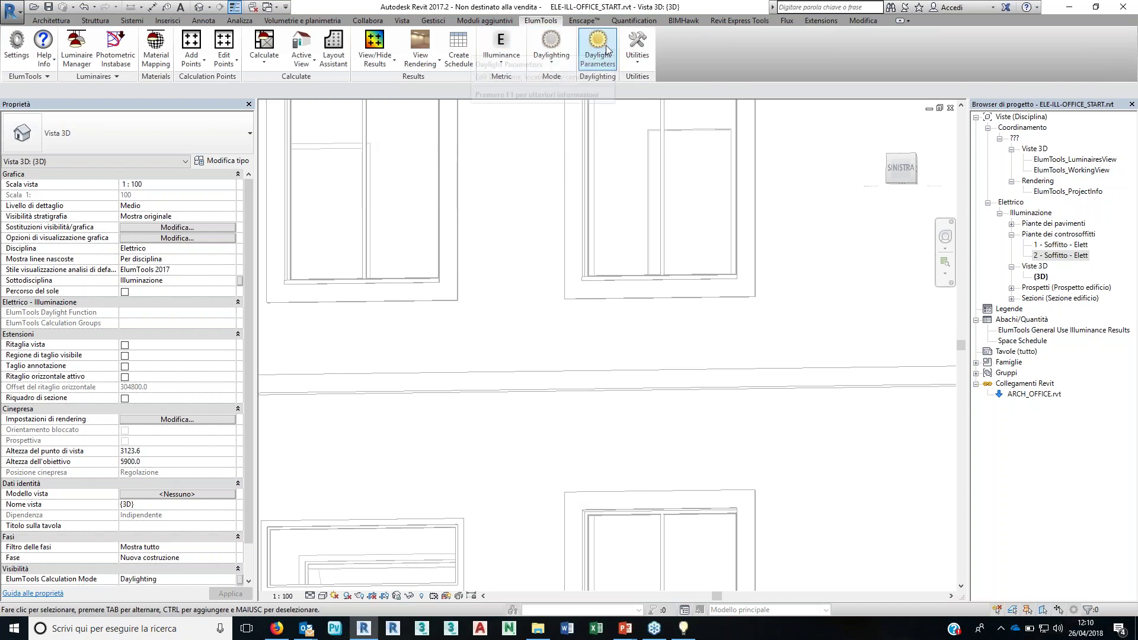
{"action": "left_click", "coordinate": [607, 50]}
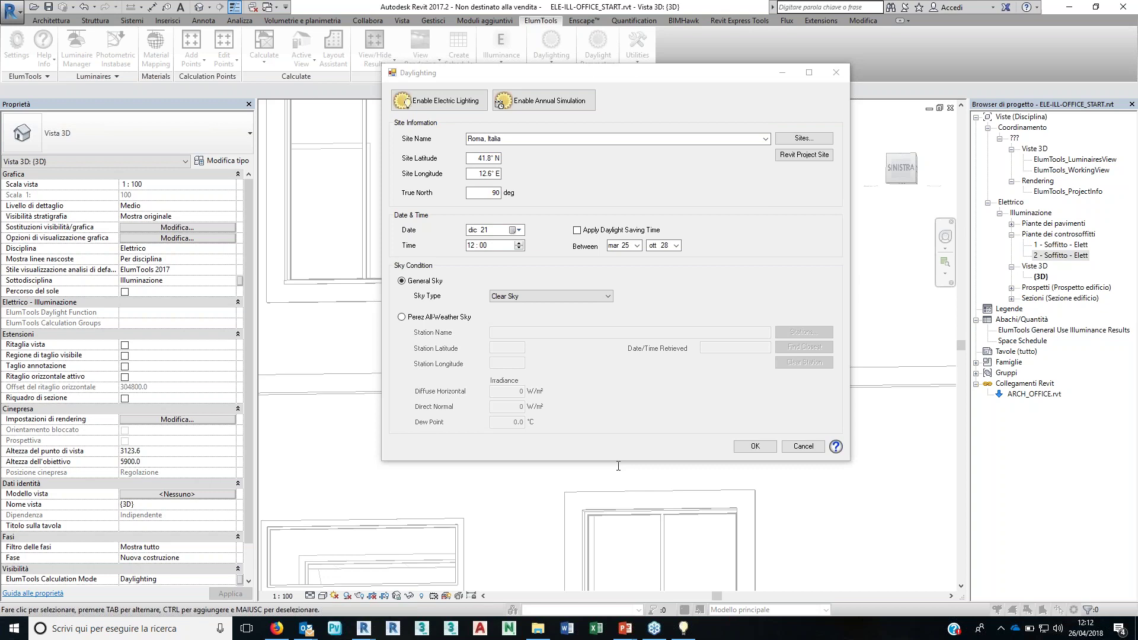
Step: Bring up the UFFICIO 32 Calculation Viewer and orbit around the still-dark room model
{"action": "left_click", "coordinate": [683, 630]}
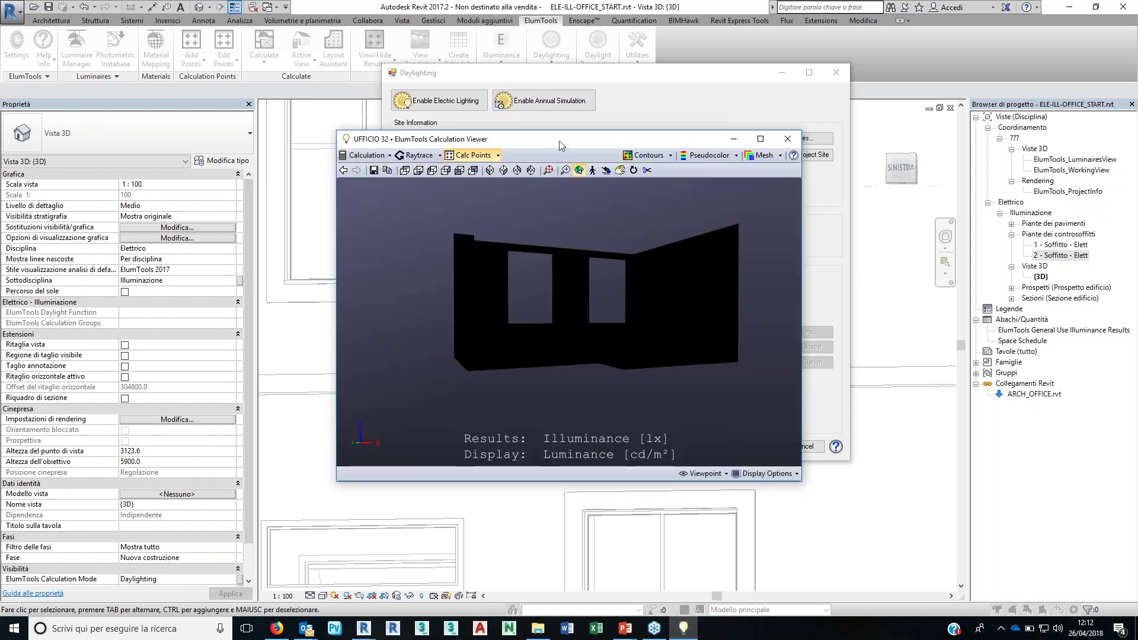
{"action": "left_click_drag", "start_coordinate": [620, 332], "coordinate": [639, 423]}
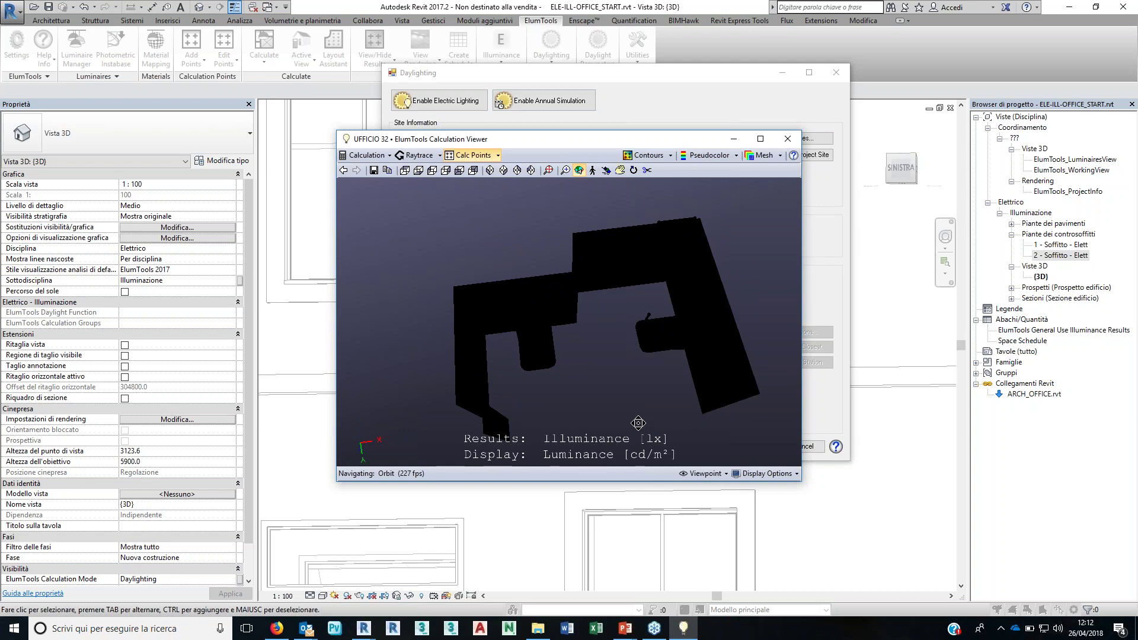
{"action": "mouse_move", "coordinate": [638, 424]}
{"action": "left_mouse_down"}
{"action": "mouse_move", "coordinate": [628, 289]}
{"action": "mouse_move", "coordinate": [714, 396]}
{"action": "left_mouse_up"}
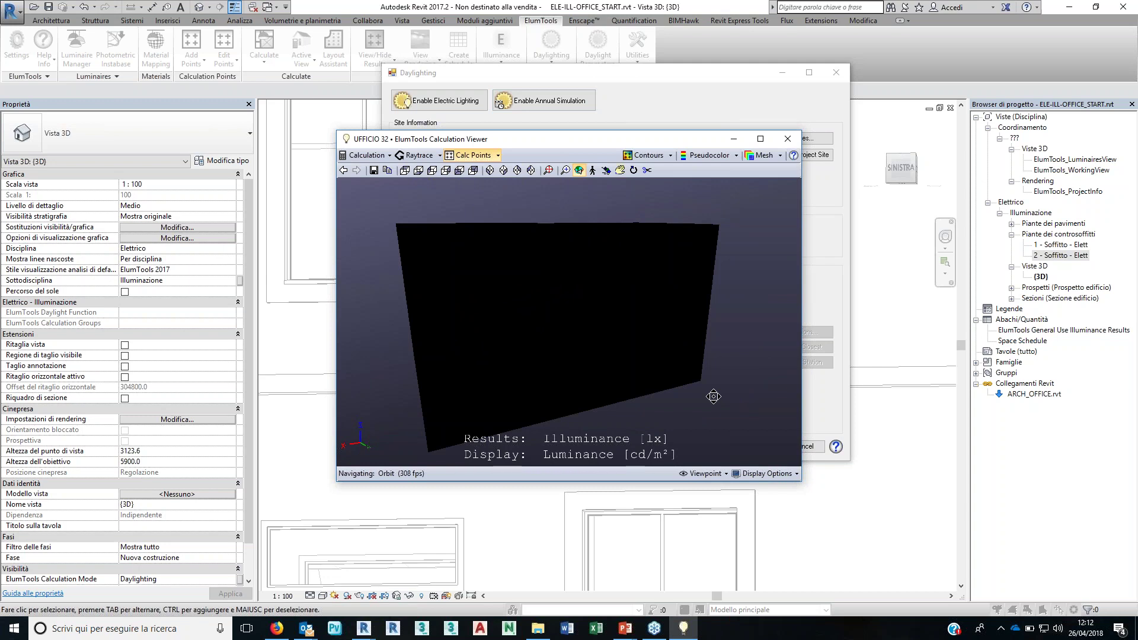
{"action": "left_click_drag", "start_coordinate": [714, 396], "coordinate": [649, 353]}
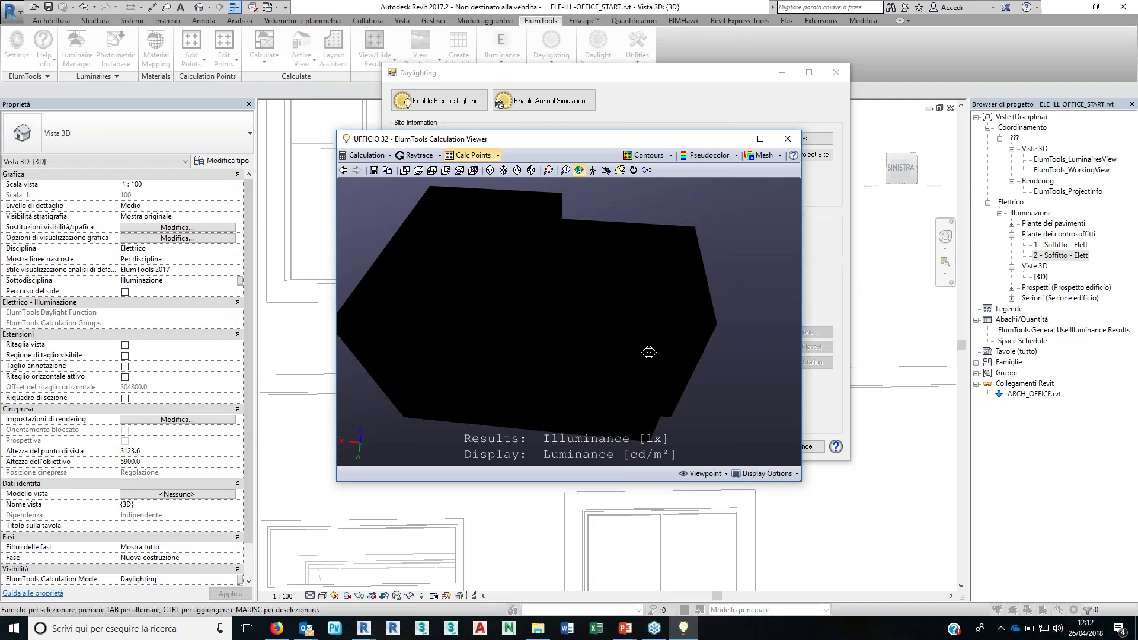
Step: Close the Daylighting dialog and set the calculation mode back to General Use
{"action": "left_click", "coordinate": [822, 116]}
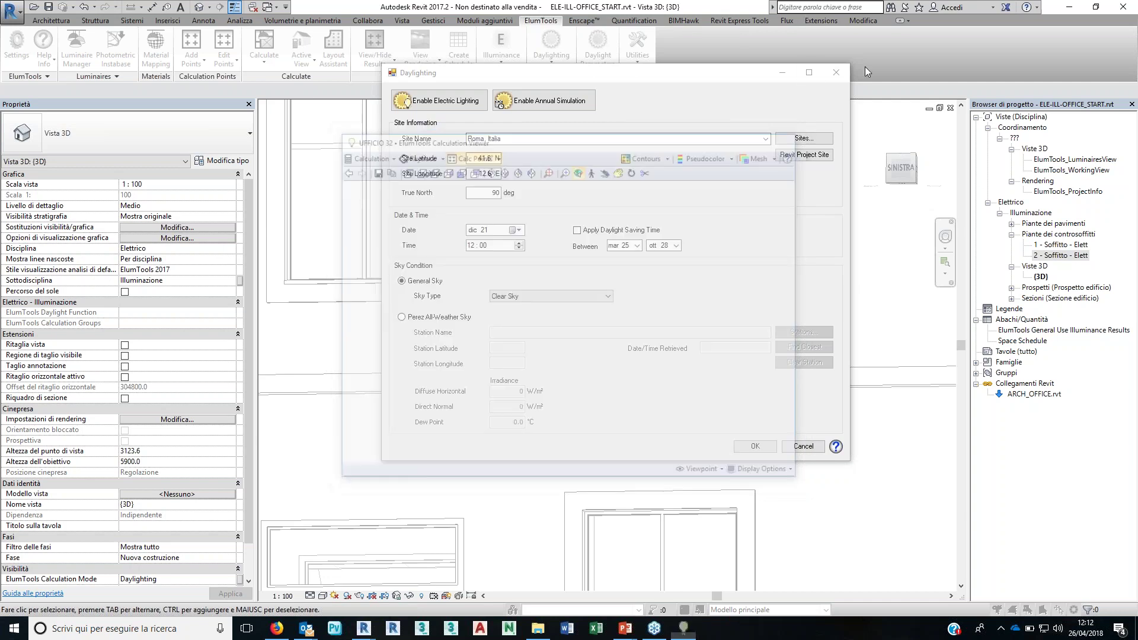
{"action": "left_click", "coordinate": [836, 73]}
{"action": "left_click", "coordinate": [552, 44]}
{"action": "left_click", "coordinate": [551, 92]}
Step: View the saved UFFICIO 32 rendering from the Rendering Manager and orbit down to eye level
{"action": "left_click", "coordinate": [420, 57]}
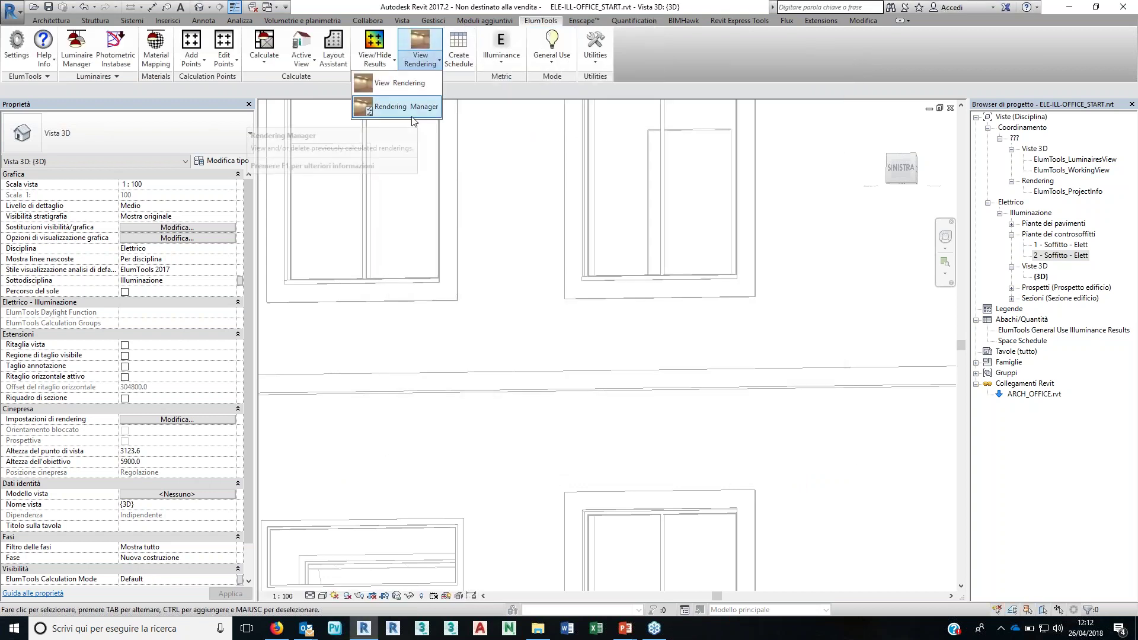
{"action": "left_click", "coordinate": [409, 108]}
{"action": "left_click", "coordinate": [660, 188]}
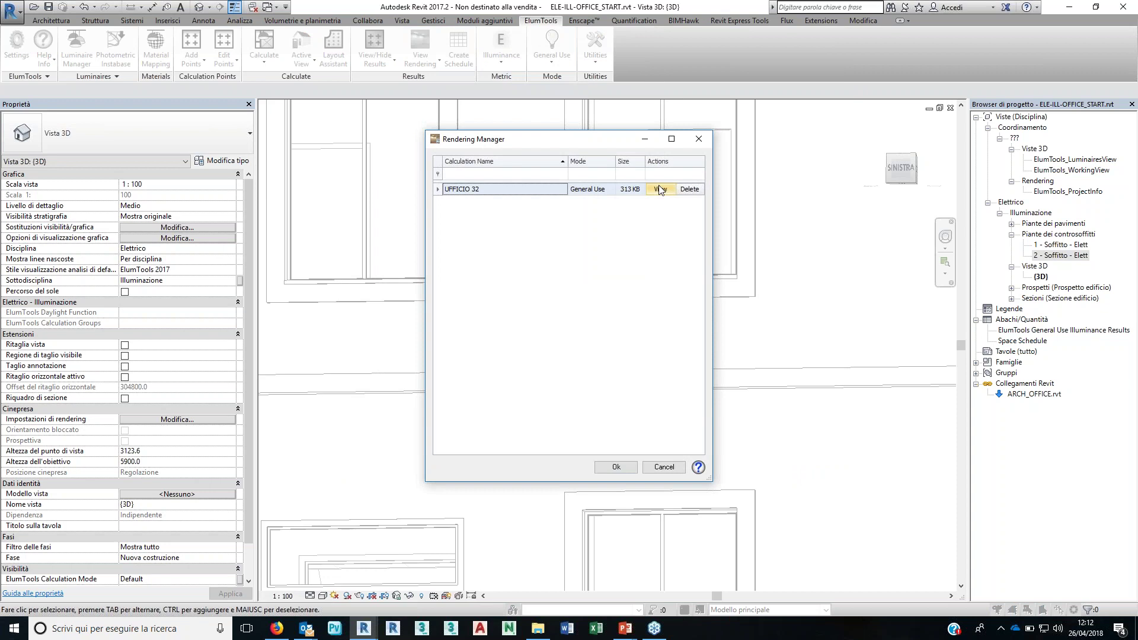
{"action": "left_click", "coordinate": [660, 188]}
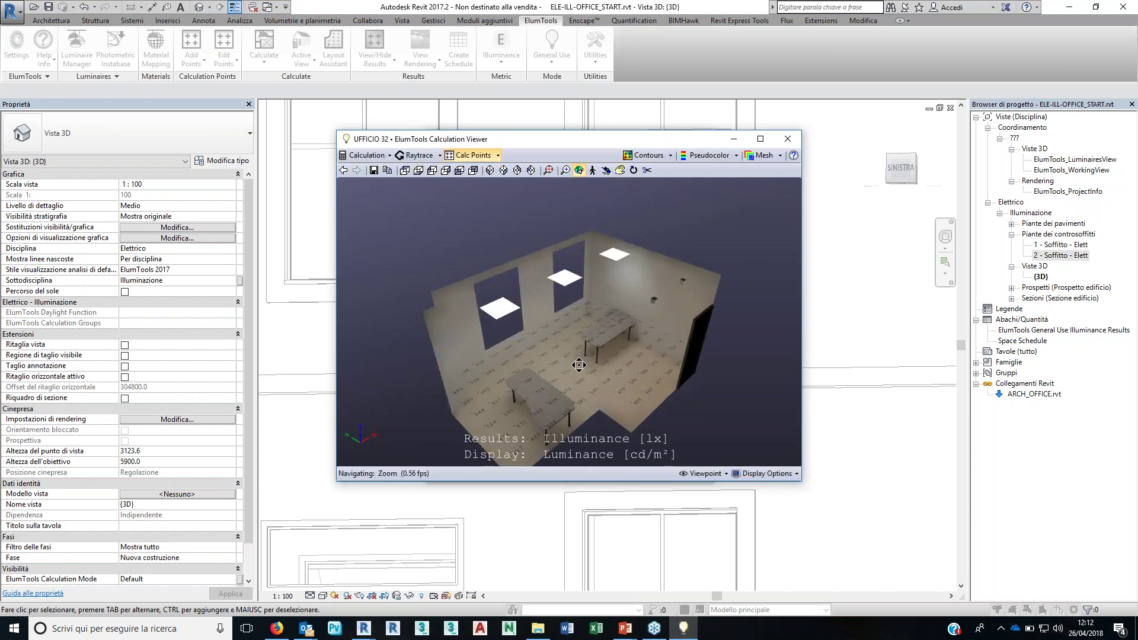
{"action": "left_click_drag", "start_coordinate": [579, 365], "coordinate": [620, 399]}
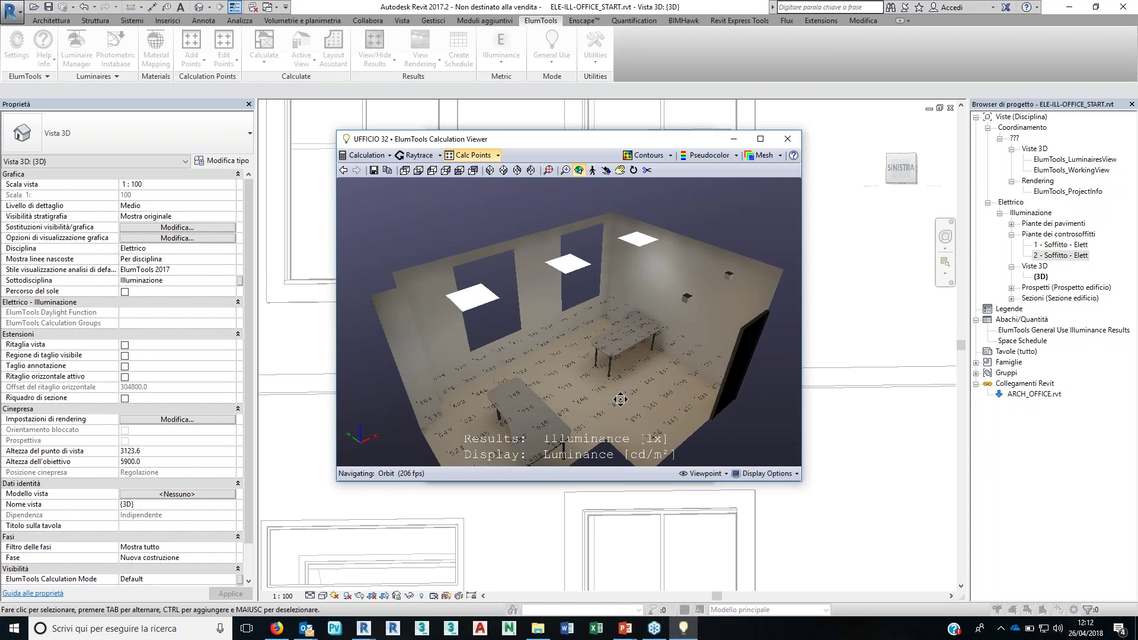
{"action": "mouse_move", "coordinate": [621, 400]}
{"action": "left_mouse_down"}
{"action": "mouse_move", "coordinate": [541, 347]}
{"action": "mouse_move", "coordinate": [547, 370]}
{"action": "mouse_move", "coordinate": [561, 372]}
{"action": "left_mouse_up"}
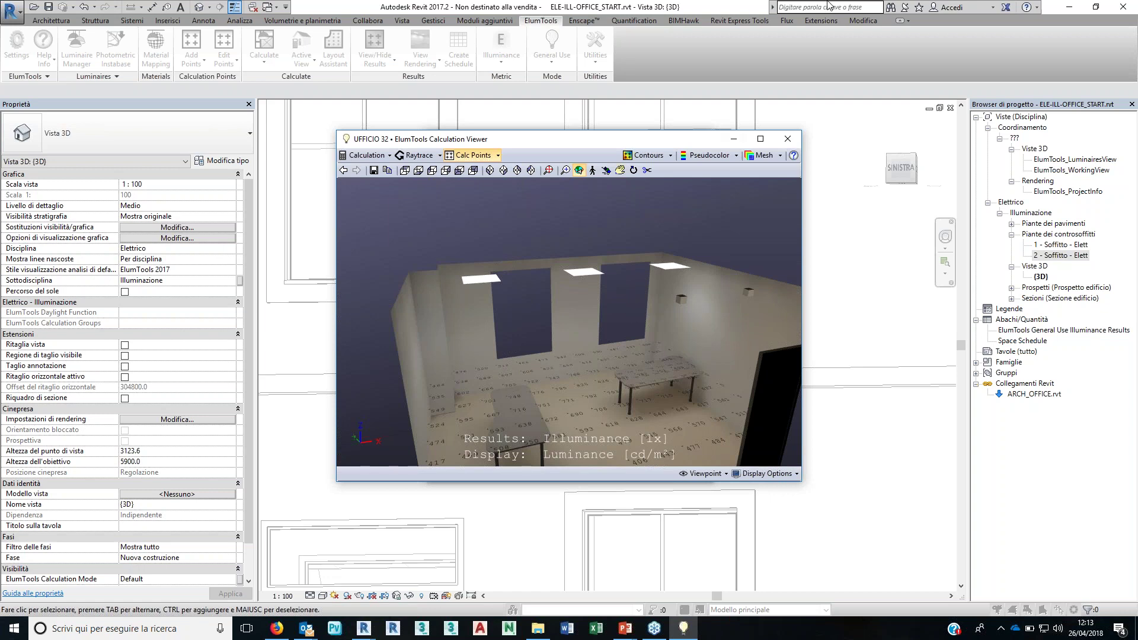
{"action": "left_click", "coordinate": [872, 562]}
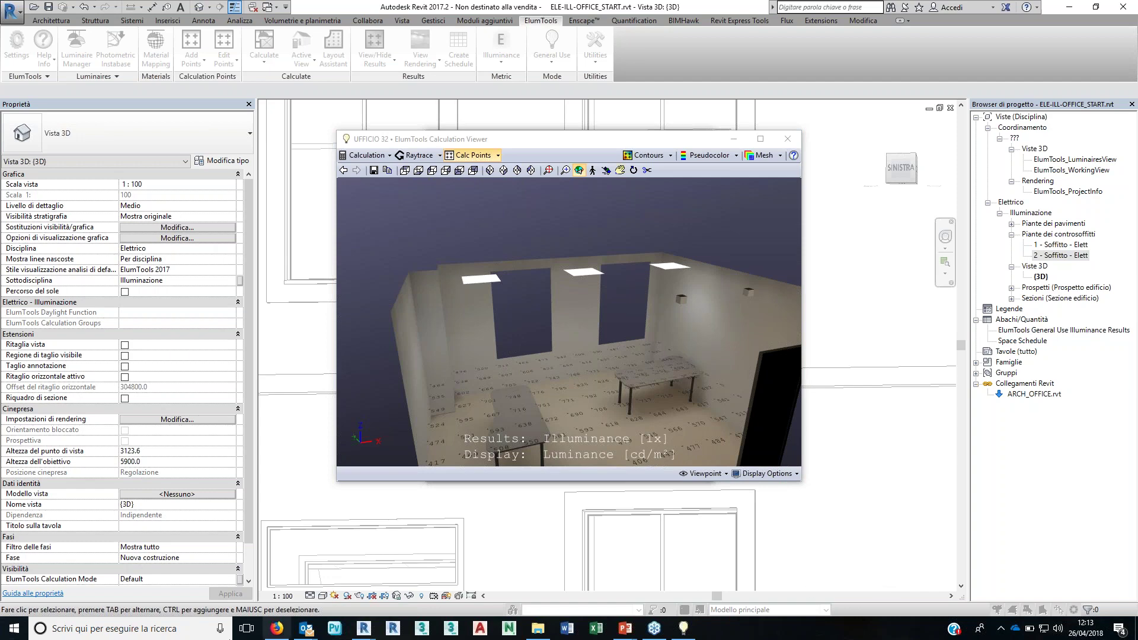
Step: Minimize the GoToWebinar Firefox window and return focus to the rendered Revit office view
{"action": "left_click", "coordinate": [276, 630]}
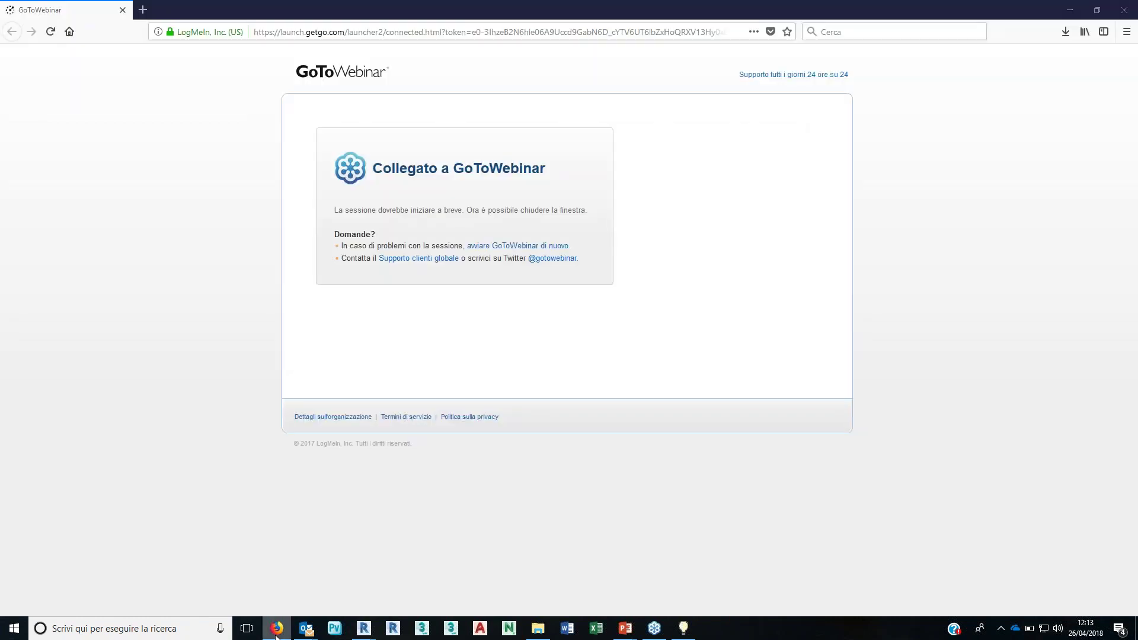
{"action": "left_click", "coordinate": [276, 635]}
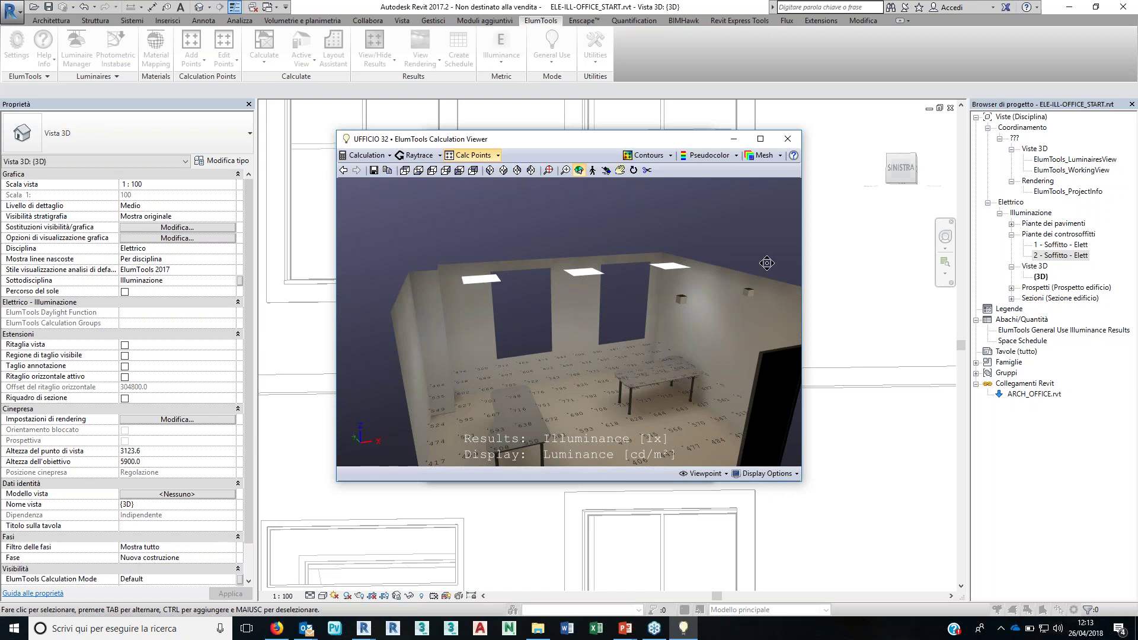
{"action": "left_click", "coordinate": [858, 278]}
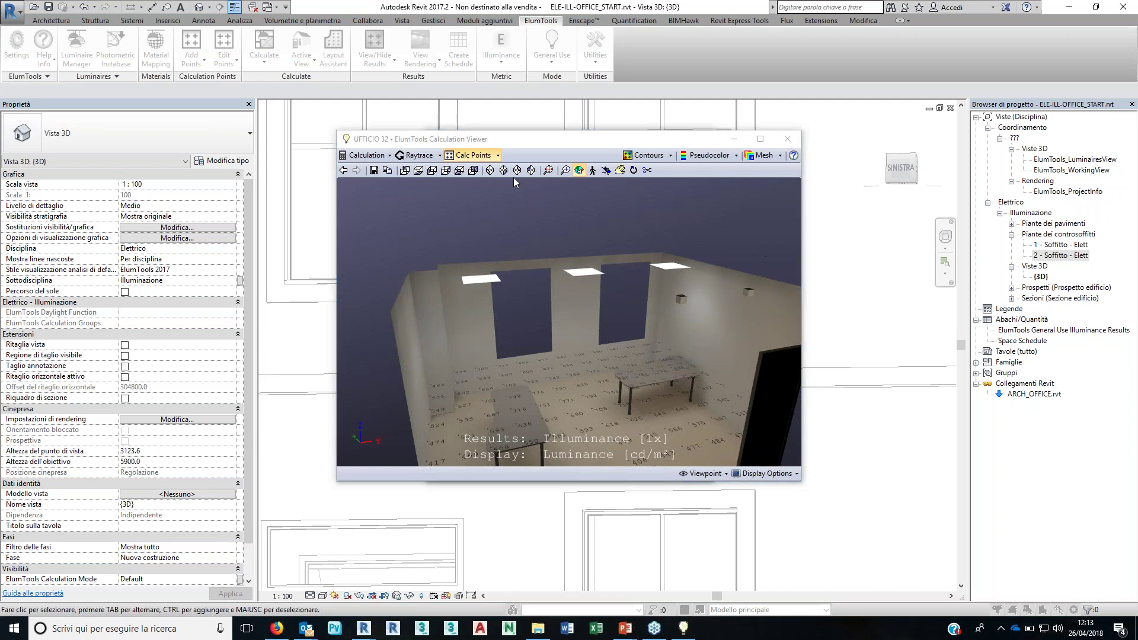